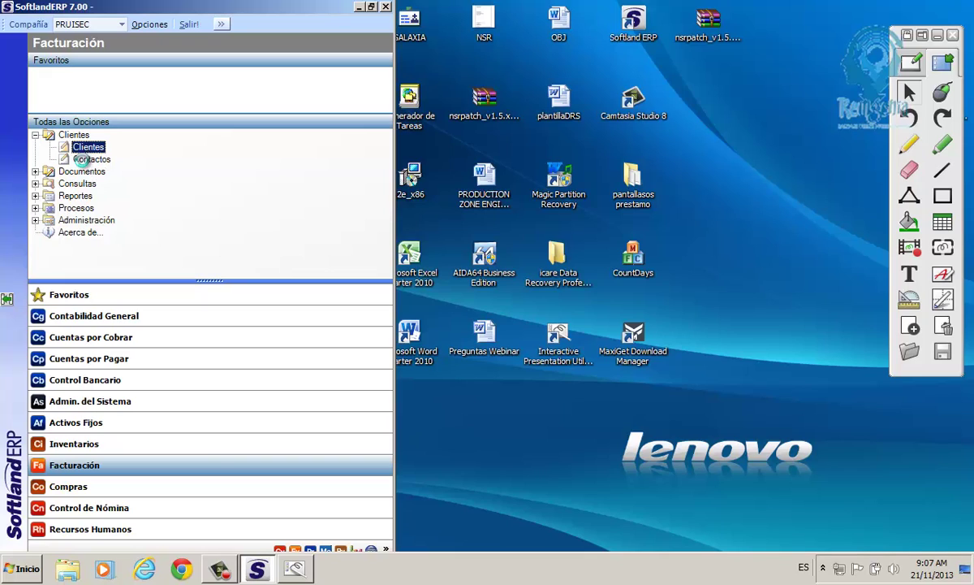
# Open the Clientes list under Cuentas por Cobrar > Mantenimiento de Clientes.
pyautogui.click(84, 160)
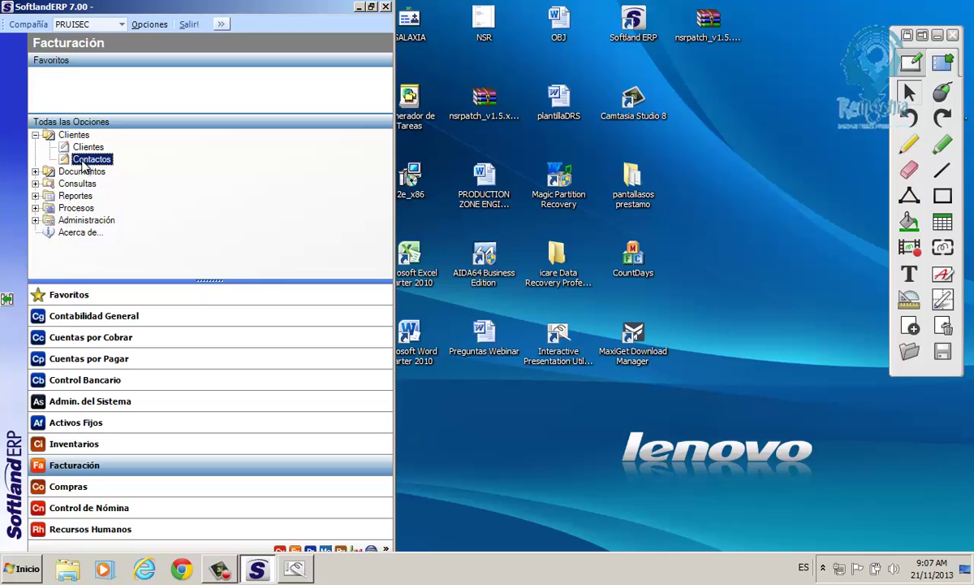
pyautogui.click(73, 340)
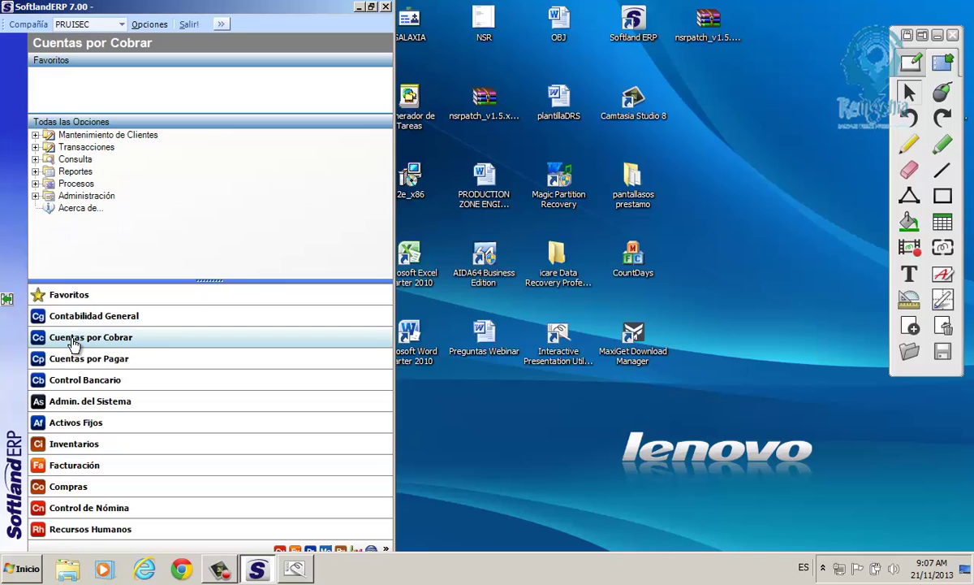
pyautogui.click(35, 134)
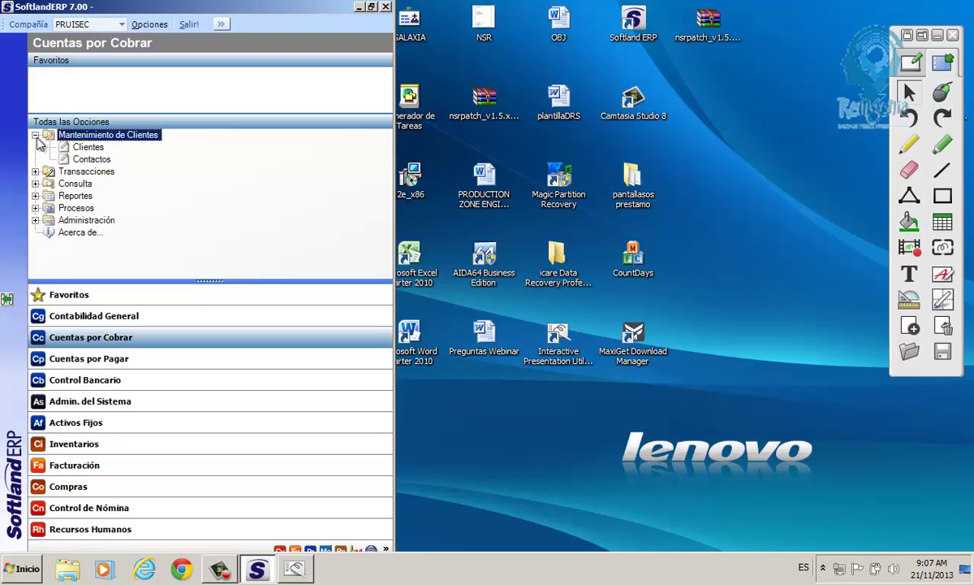
pyautogui.click(88, 147)
pyautogui.click(91, 160)
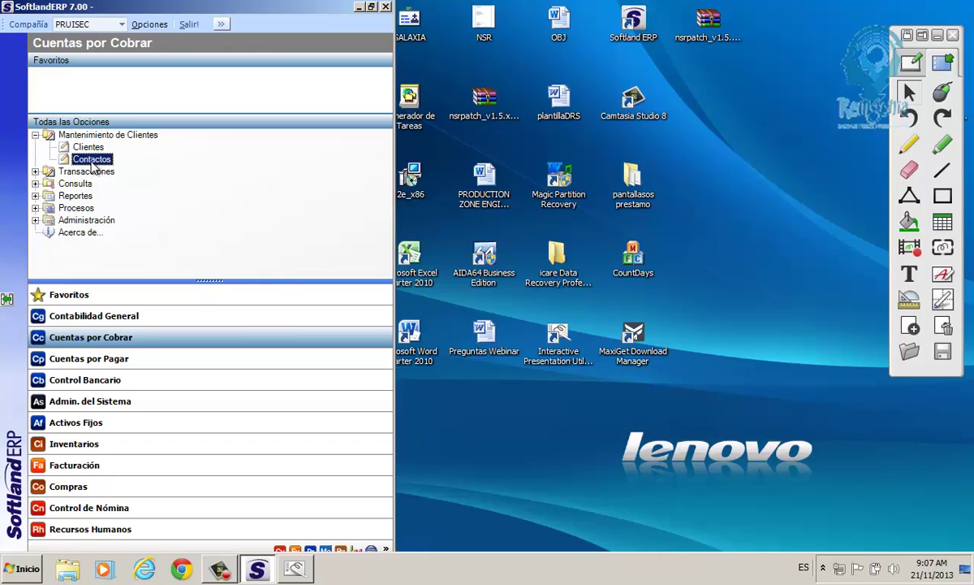
pyautogui.click(91, 149)
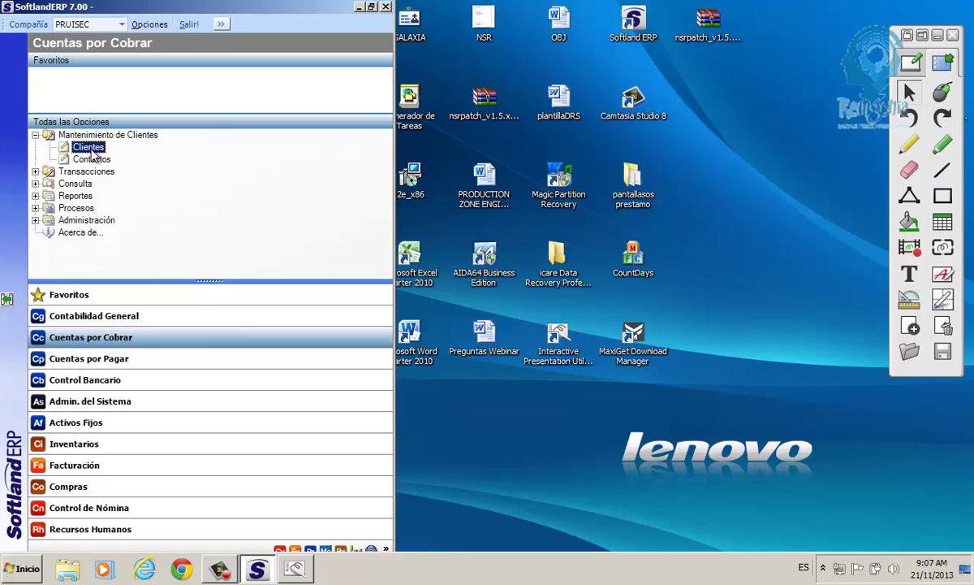
pyautogui.doubleClick(93, 151)
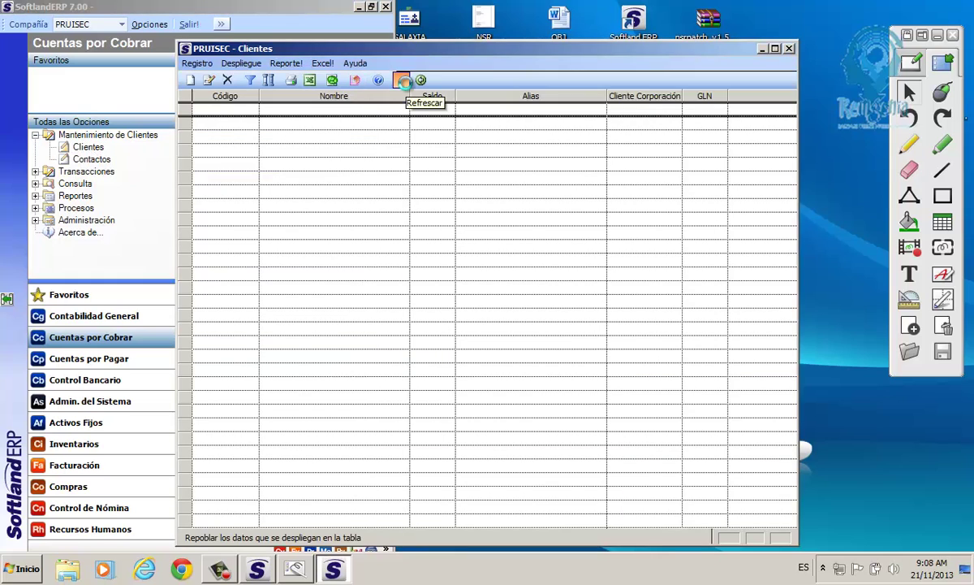
# Refresh the Clientes list and start new client record 00000123.
pyautogui.click(403, 80)
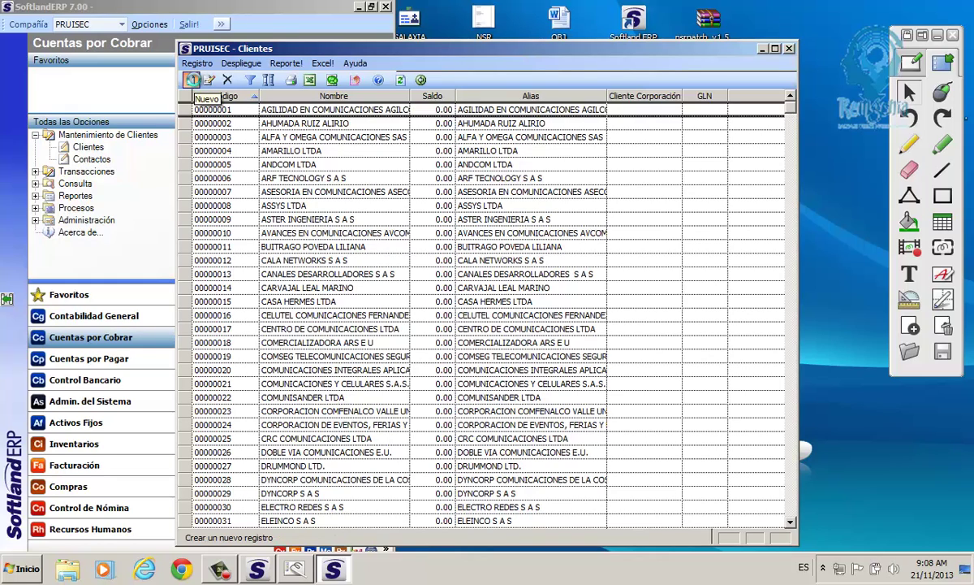
pyautogui.click(192, 79)
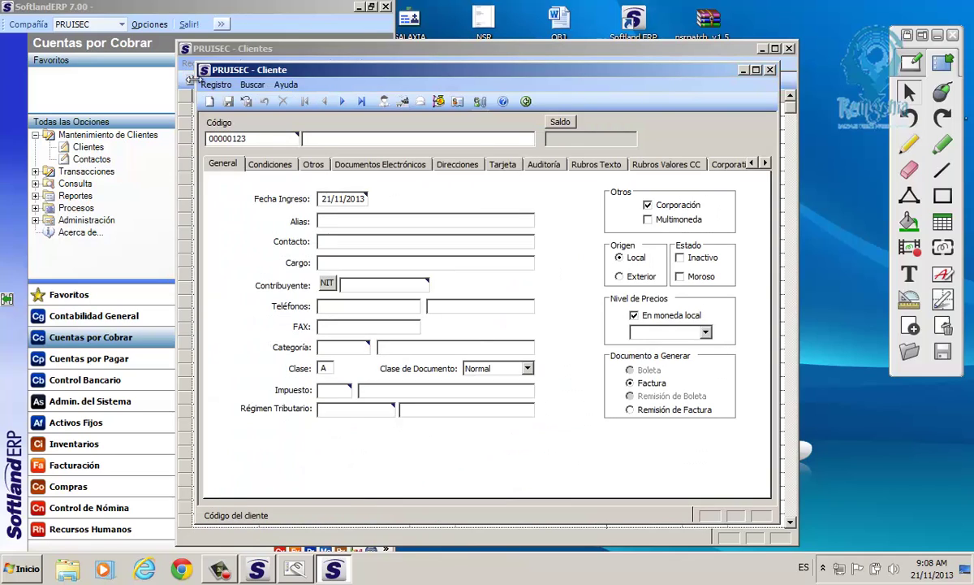
pyautogui.click(211, 140)
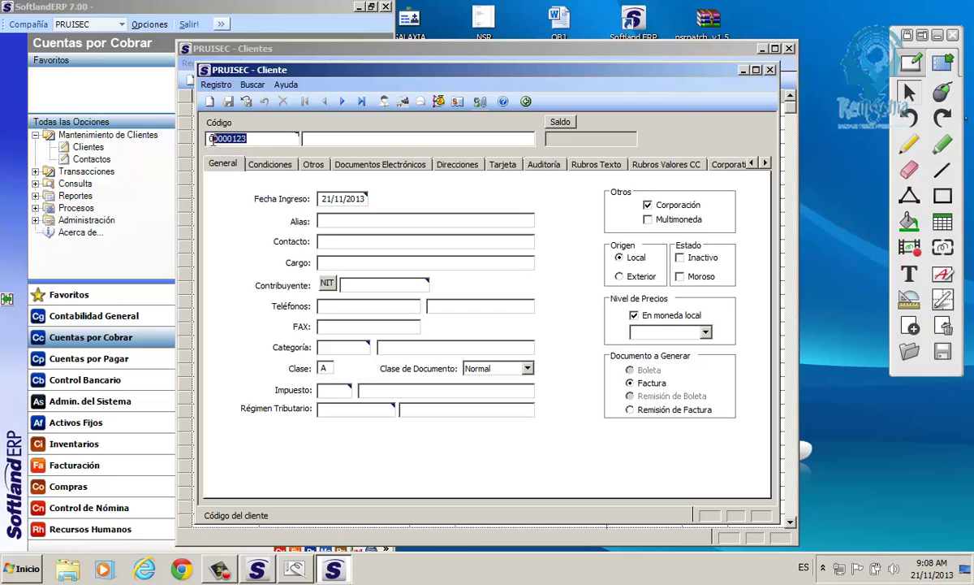
pyautogui.click(333, 137)
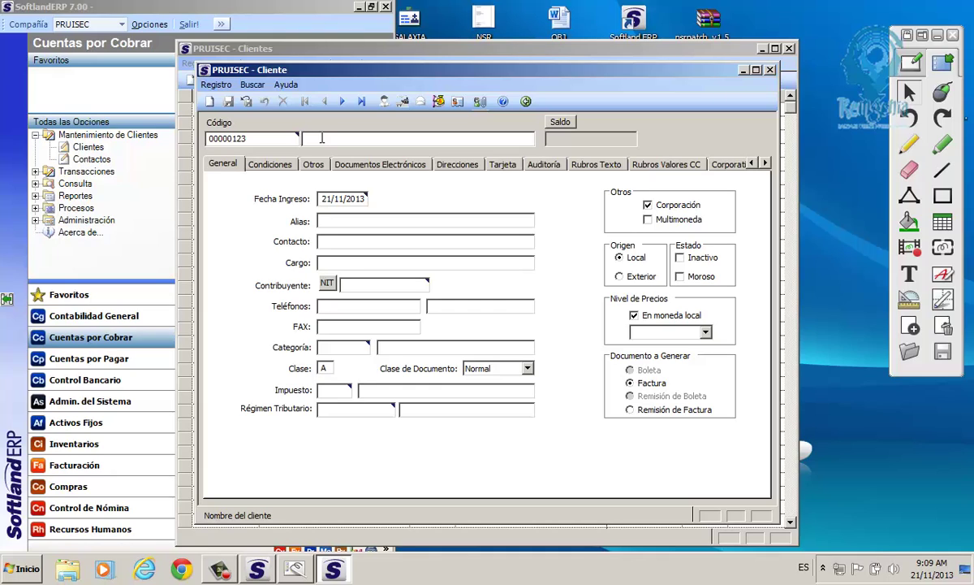
# Type the client name 'LEVEL 3 COLOMBIA S.A.' in capital letters.
pyautogui.write('Le')
pyautogui.press('BackSpace')
pyautogui.press('capslock')
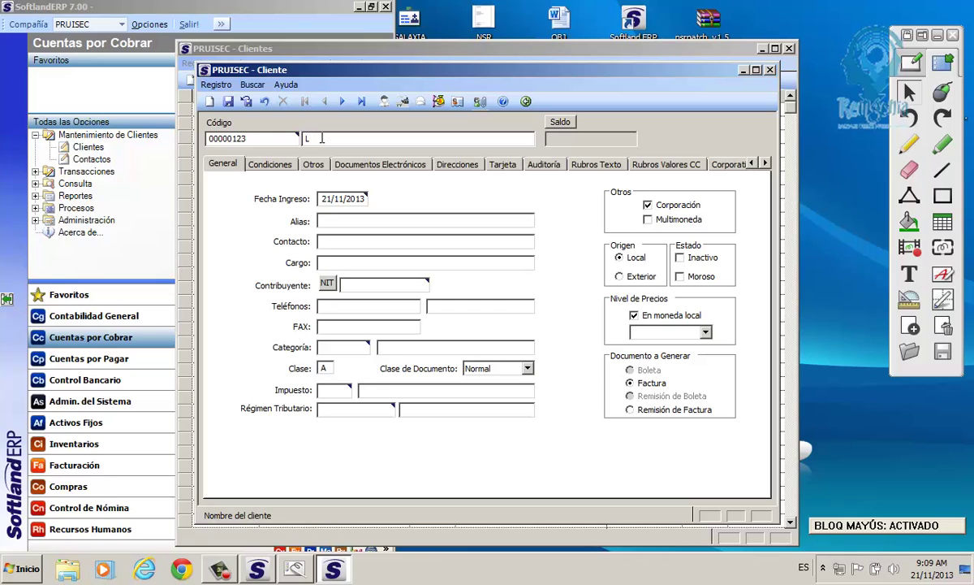
pyautogui.write('EVEL 3 COLOMBIA S.A.')
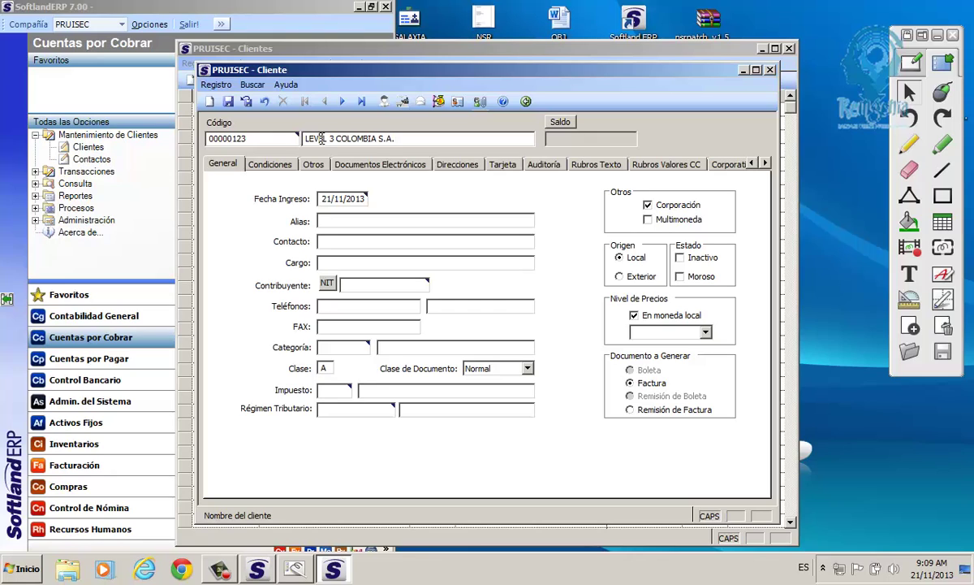
pyautogui.click(342, 222)
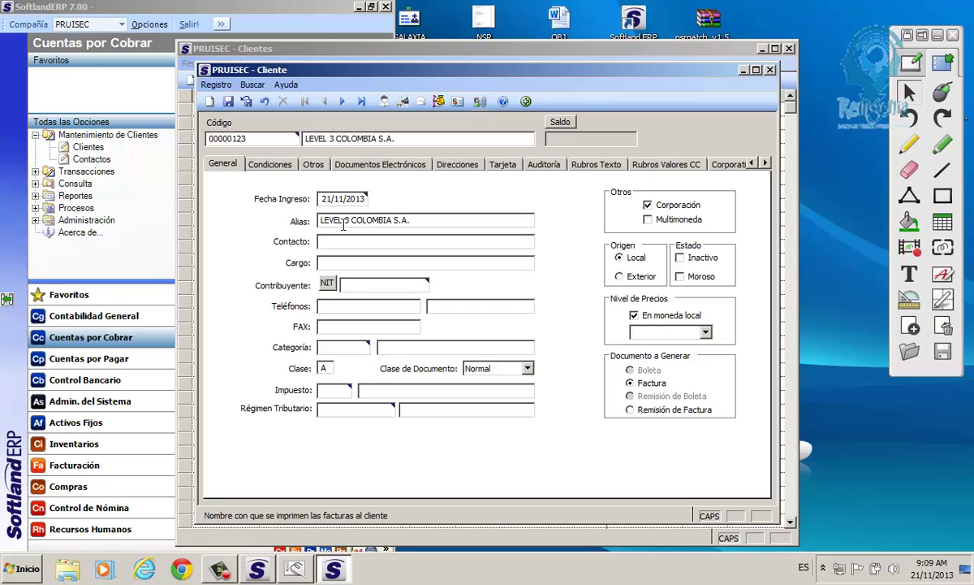
pyautogui.click(344, 238)
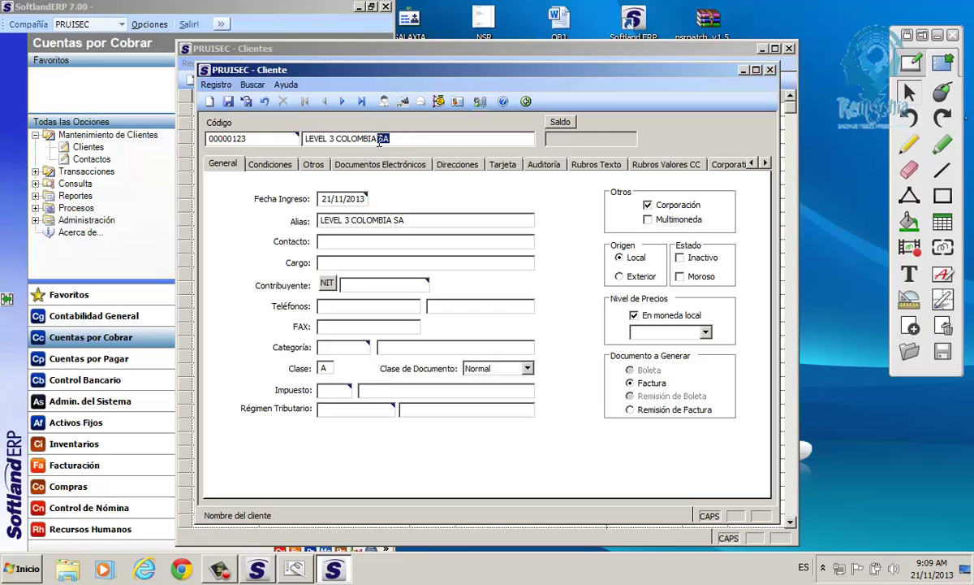
# Correct both the client name and alias to 'LEVEL 3 COLOMBIA SA'.
pyautogui.moveTo(378, 142); pyautogui.dragTo(300, 145)
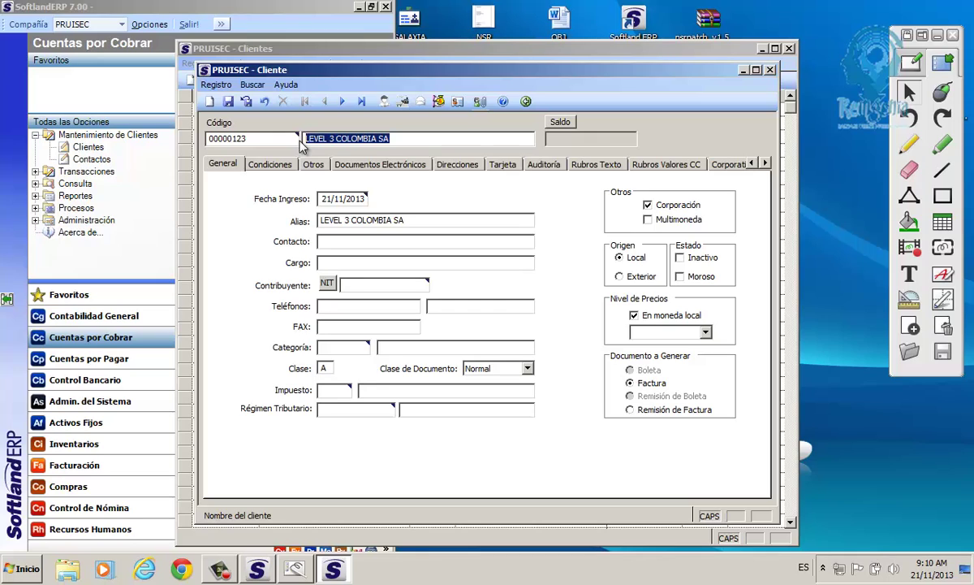
pyautogui.moveTo(365, 198); pyautogui.dragTo(320, 198)
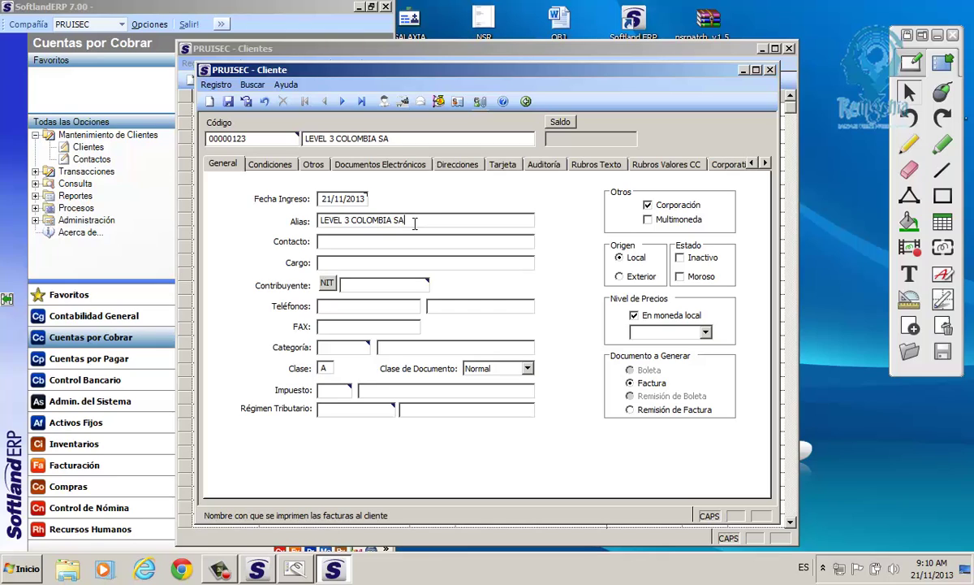
pyautogui.moveTo(413, 221); pyautogui.dragTo(320, 231)
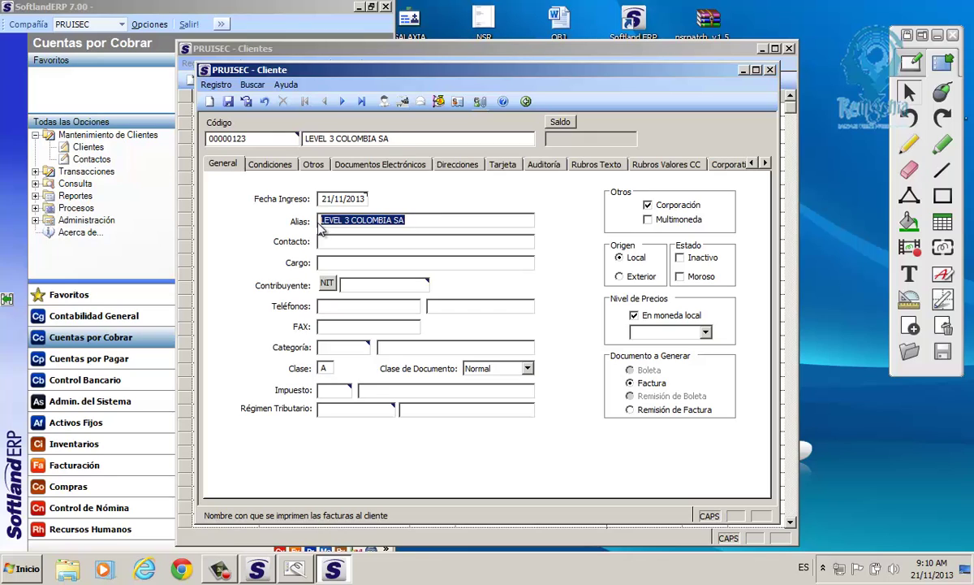
pyautogui.moveTo(392, 139); pyautogui.dragTo(305, 142)
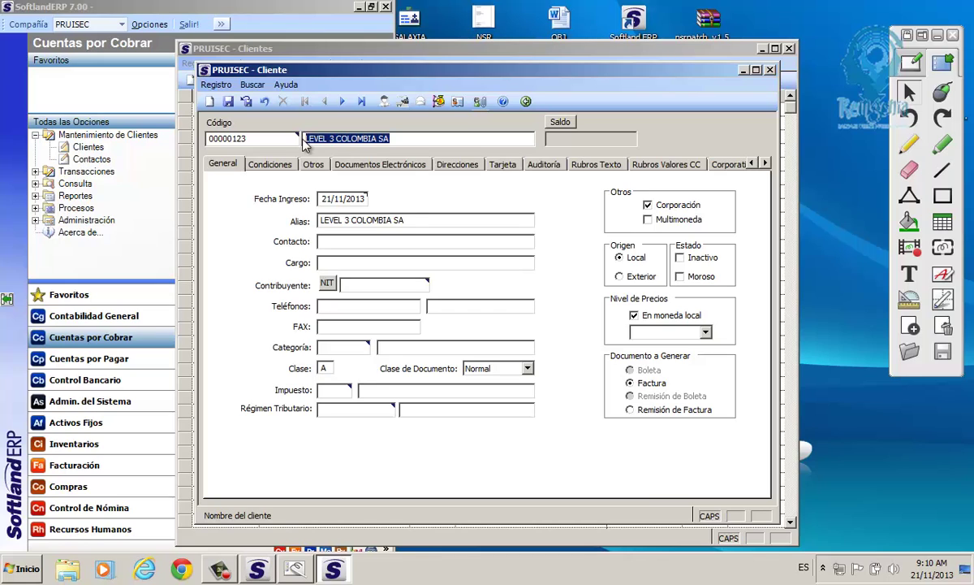
pyautogui.moveTo(393, 219); pyautogui.dragTo(316, 226)
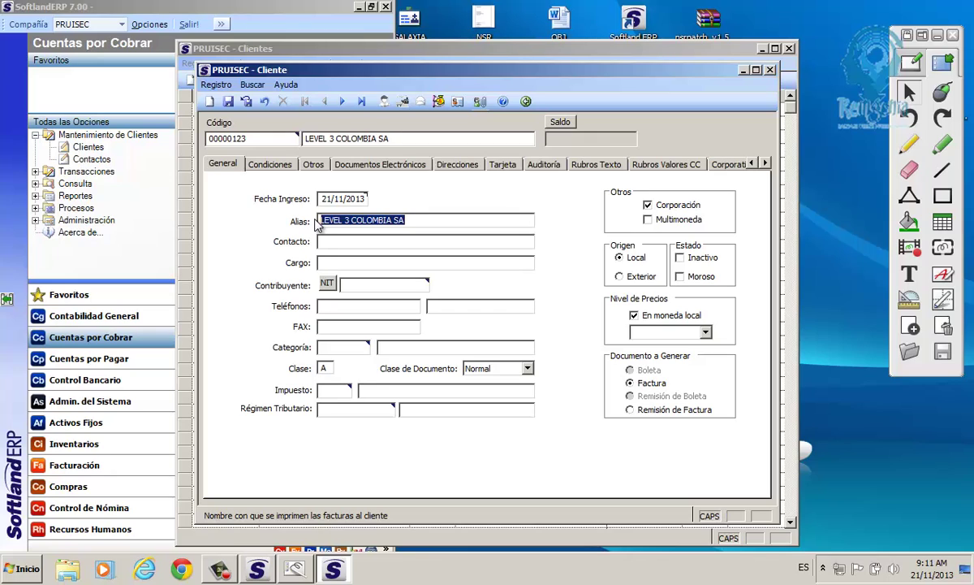
pyautogui.moveTo(408, 218); pyautogui.dragTo(317, 227)
pyautogui.click(331, 242)
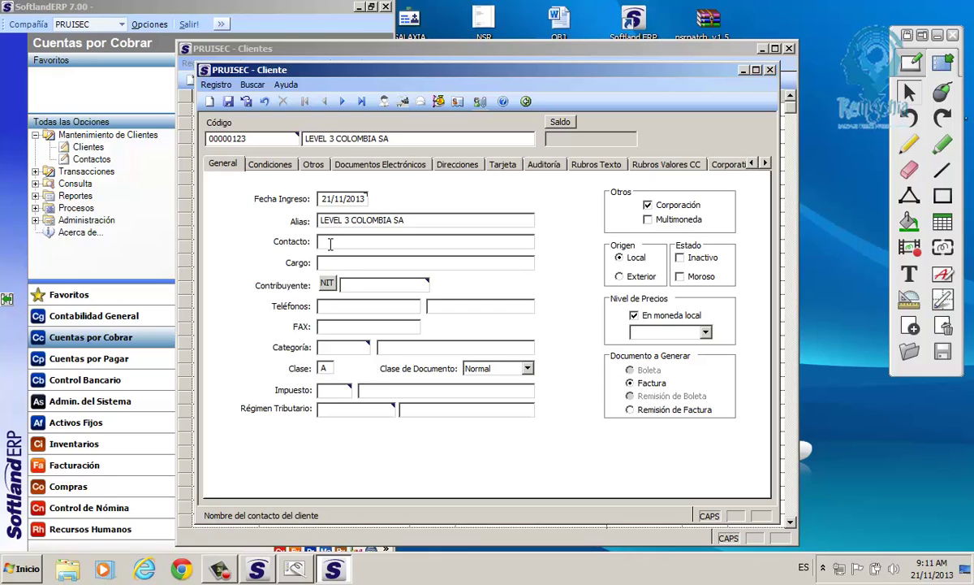
pyautogui.click(332, 263)
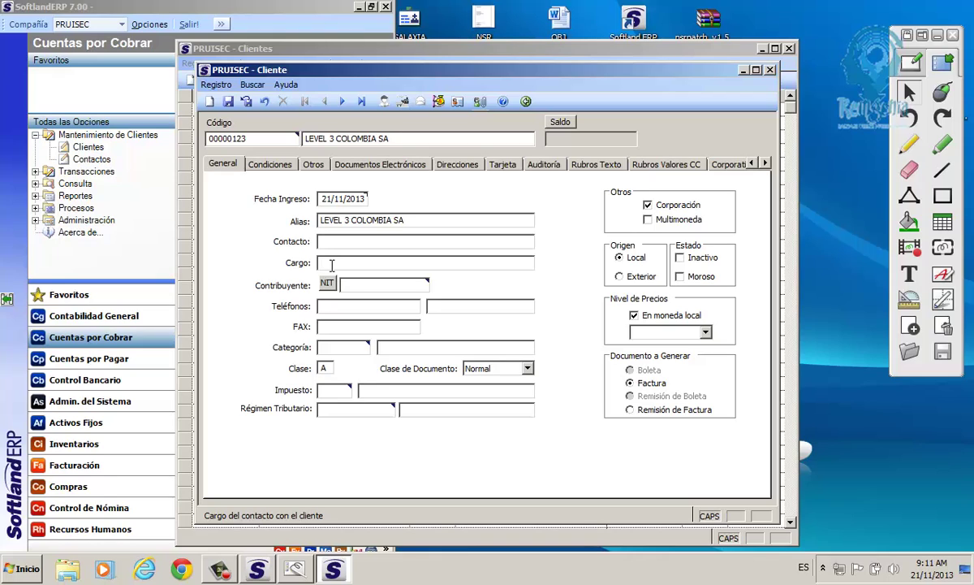
pyautogui.click(329, 243)
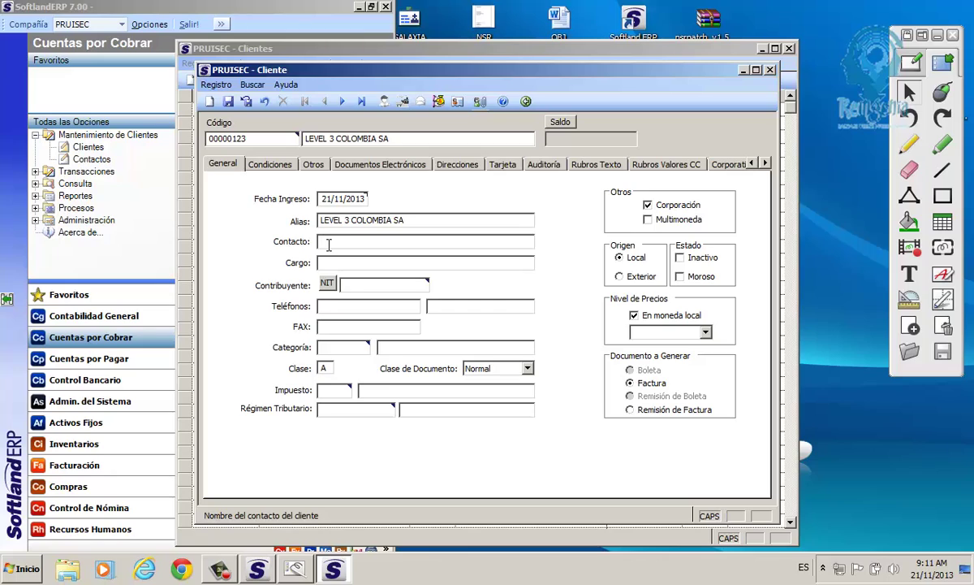
pyautogui.press('capslock')
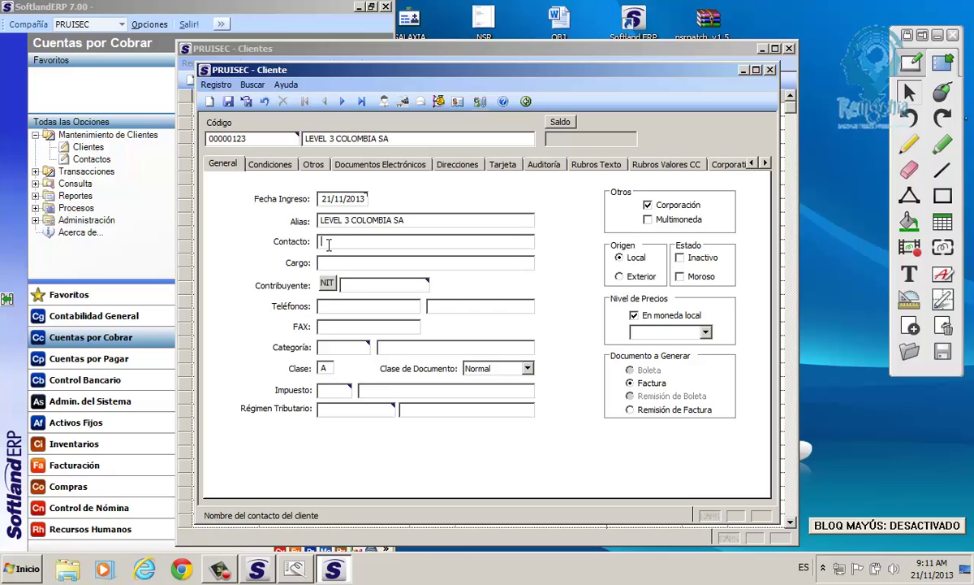
# Enter the contact person's full name and set the position to SALES MANAGER.
pyautogui.press('capslock')
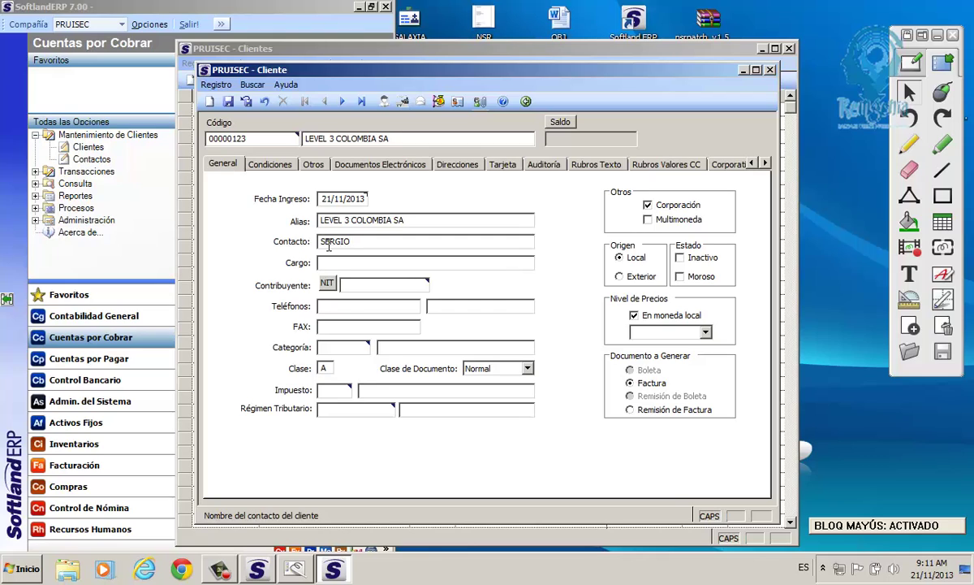
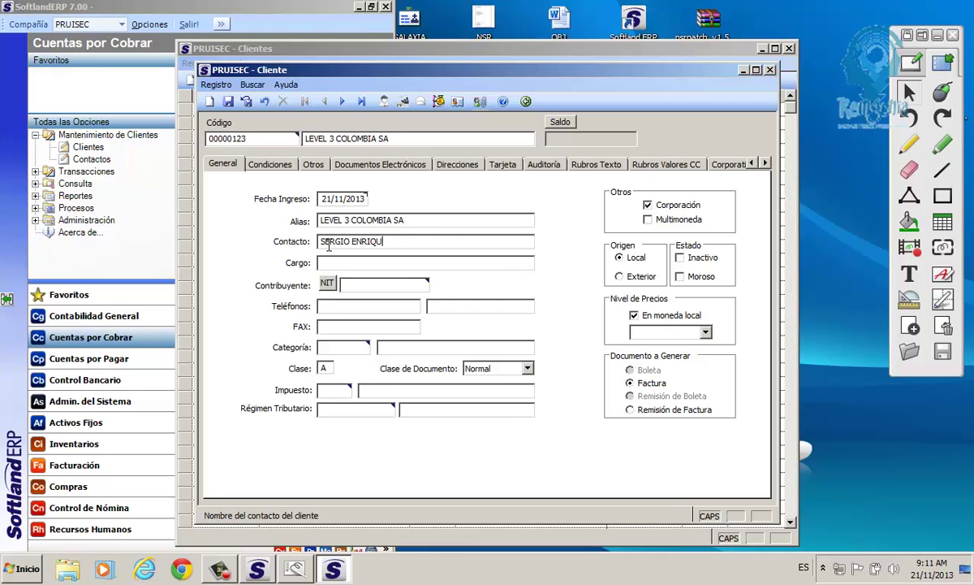
pyautogui.write('RO')
pyautogui.press('Tab')
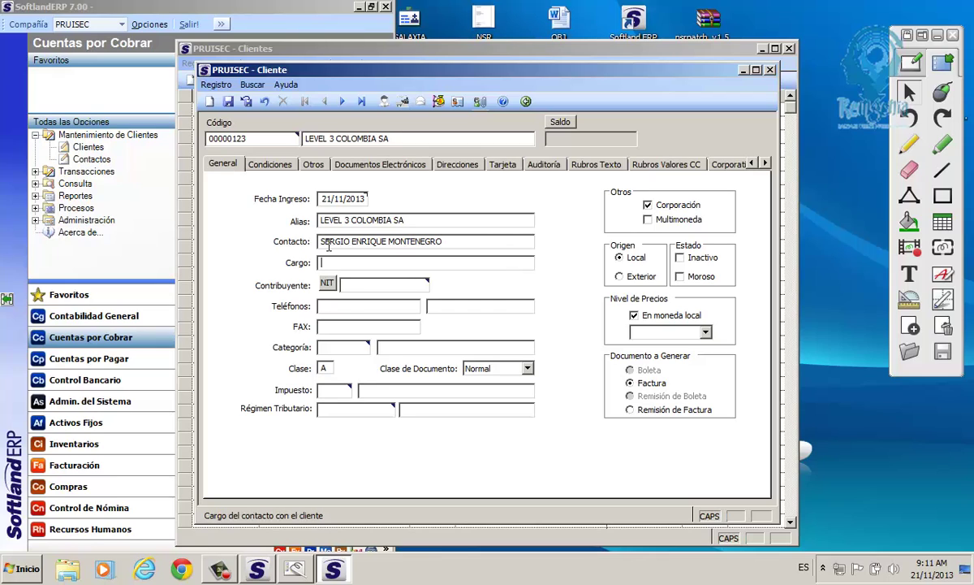
pyautogui.write('SALES MANAGER')
pyautogui.press('Tab')
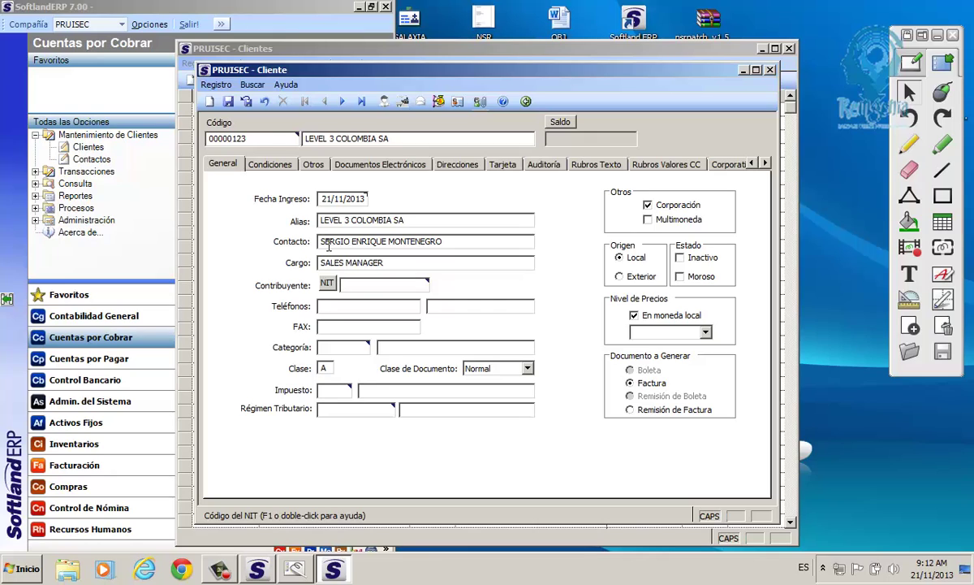
pyautogui.moveTo(246, 138); pyautogui.dragTo(209, 142)
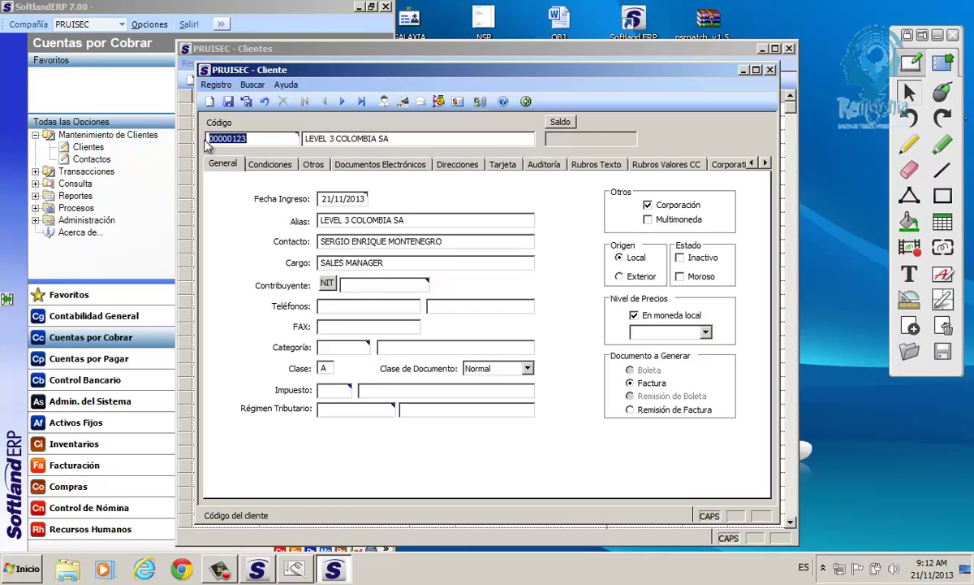
pyautogui.moveTo(390, 139); pyautogui.dragTo(304, 145)
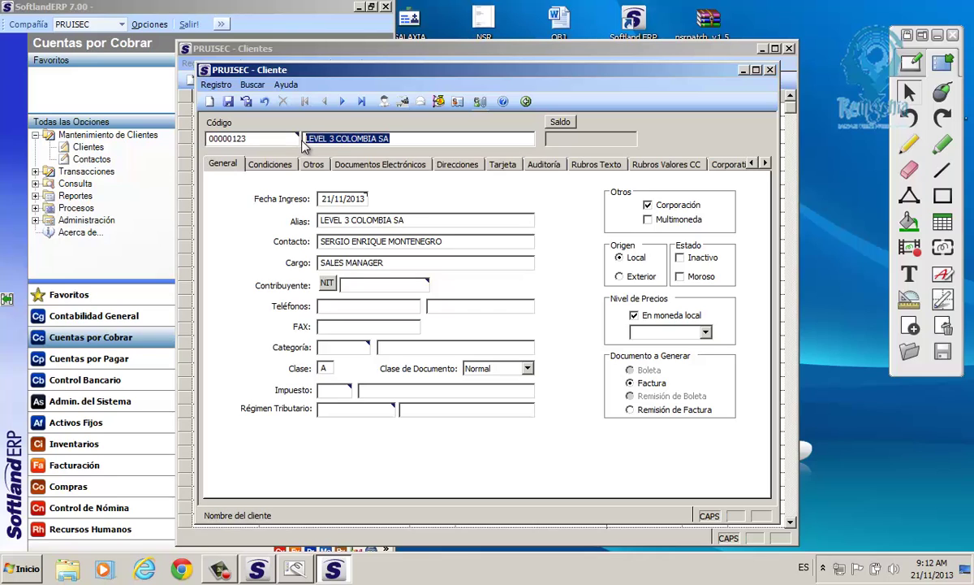
pyautogui.moveTo(406, 220); pyautogui.dragTo(318, 228)
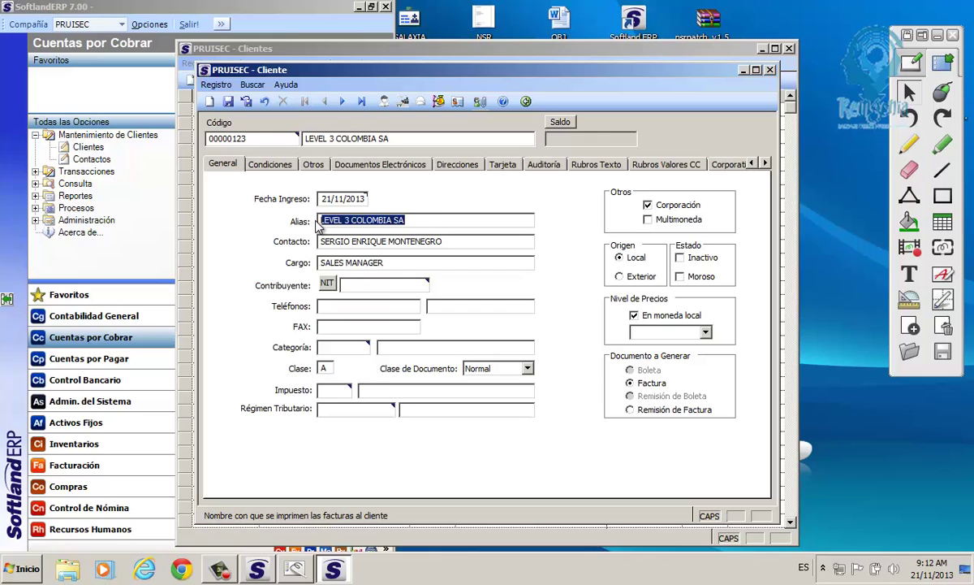
pyautogui.click(357, 285)
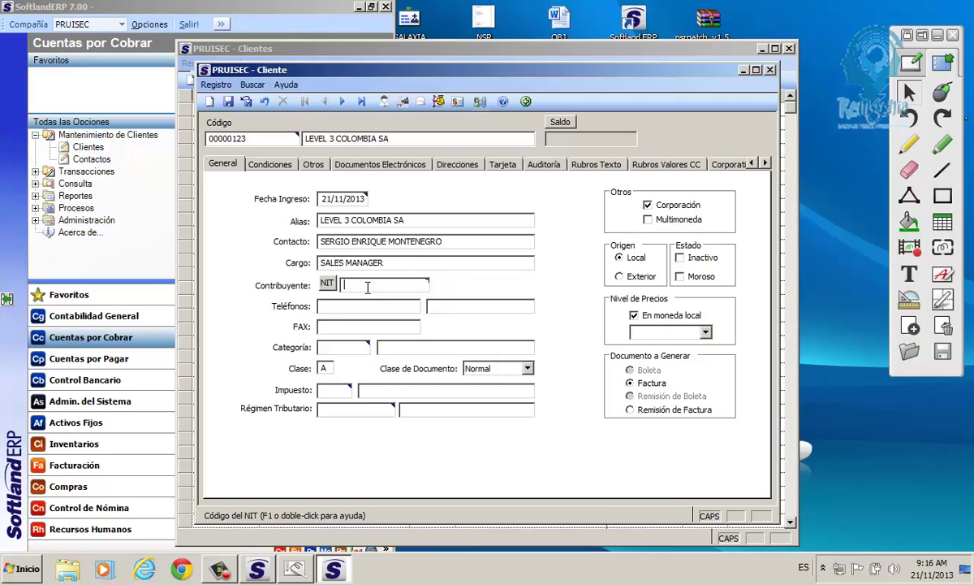
# Enter the client's taxpayer NIT in Contribuyente and leave the field to validate it.
pyautogui.write('999999999-9')
pyautogui.click(348, 307)
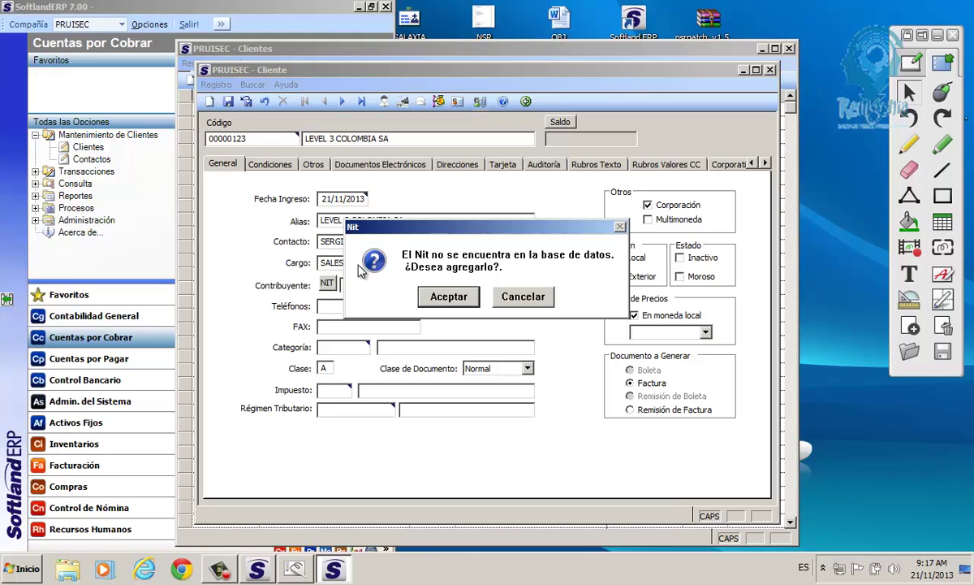
# Add the new NIT, type ND, named LEVEL 3 COLOMBIA SA, and save it.
pyautogui.click(460, 300)
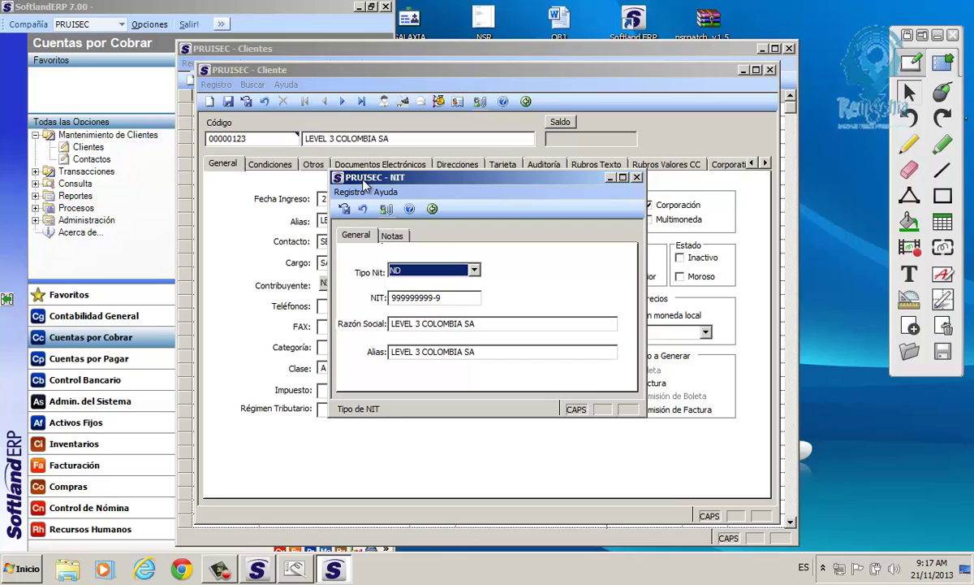
pyautogui.press('Tab')
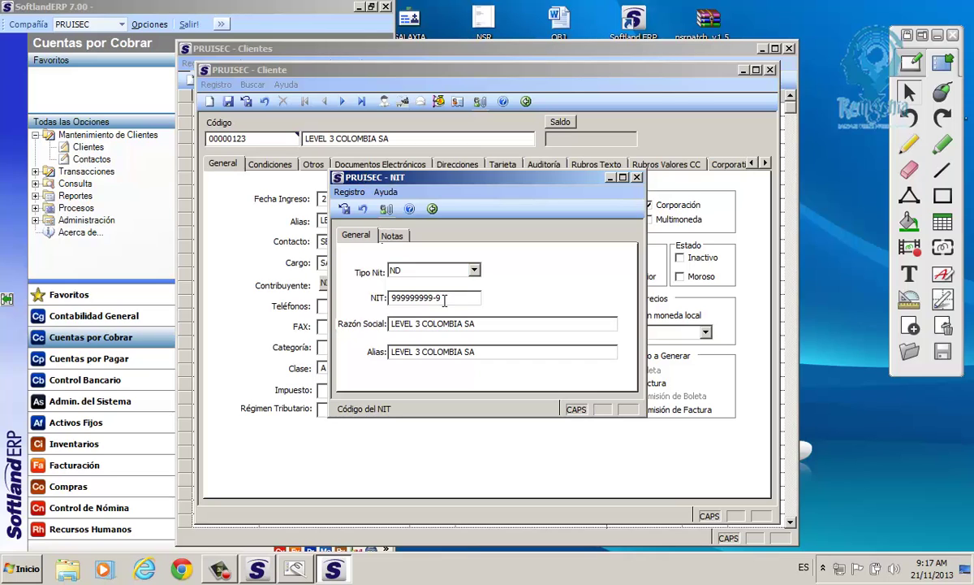
pyautogui.moveTo(479, 324); pyautogui.dragTo(389, 324)
pyautogui.click(475, 351)
pyautogui.moveTo(474, 352); pyautogui.dragTo(390, 353)
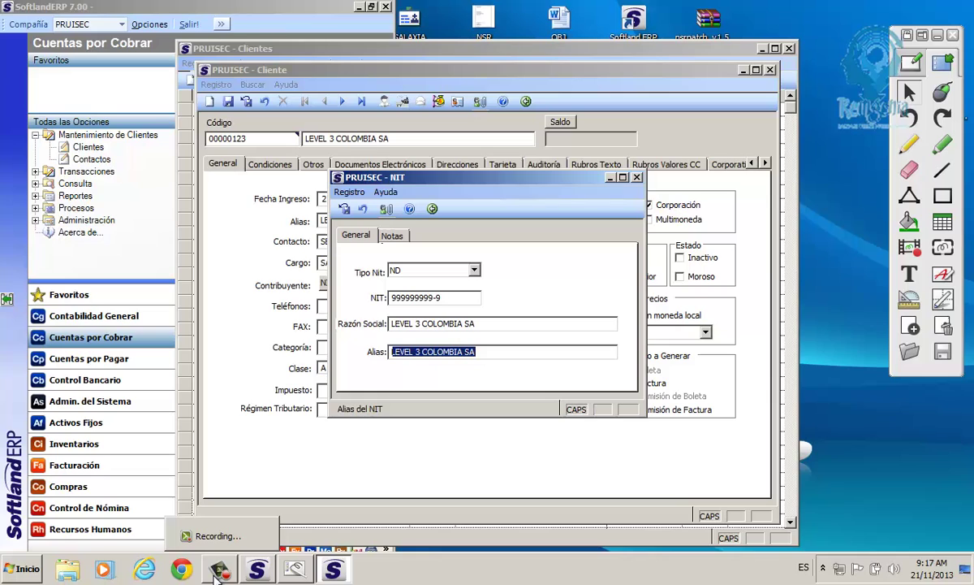
pyautogui.click(345, 209)
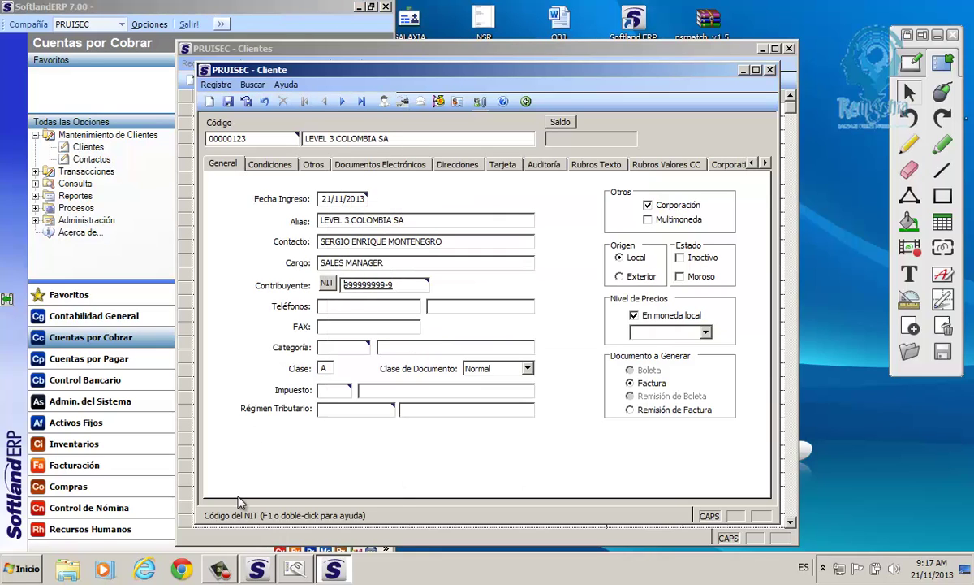
pyautogui.click(217, 570)
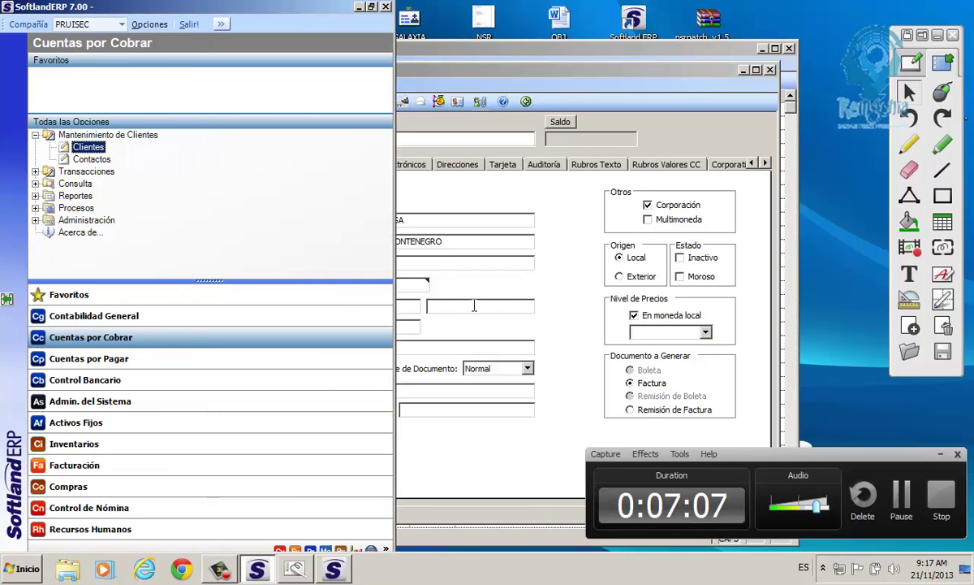
pyautogui.click(569, 323)
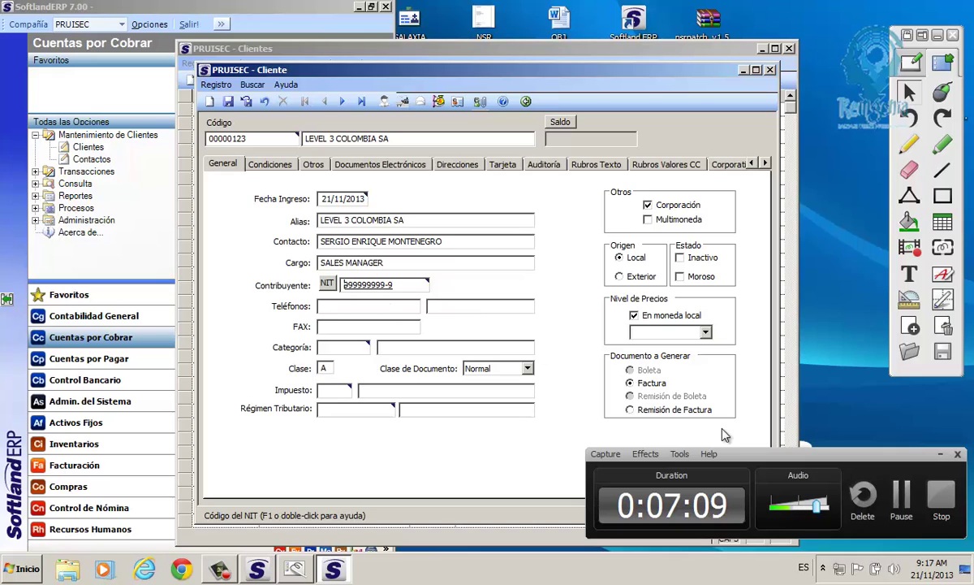
pyautogui.click(939, 454)
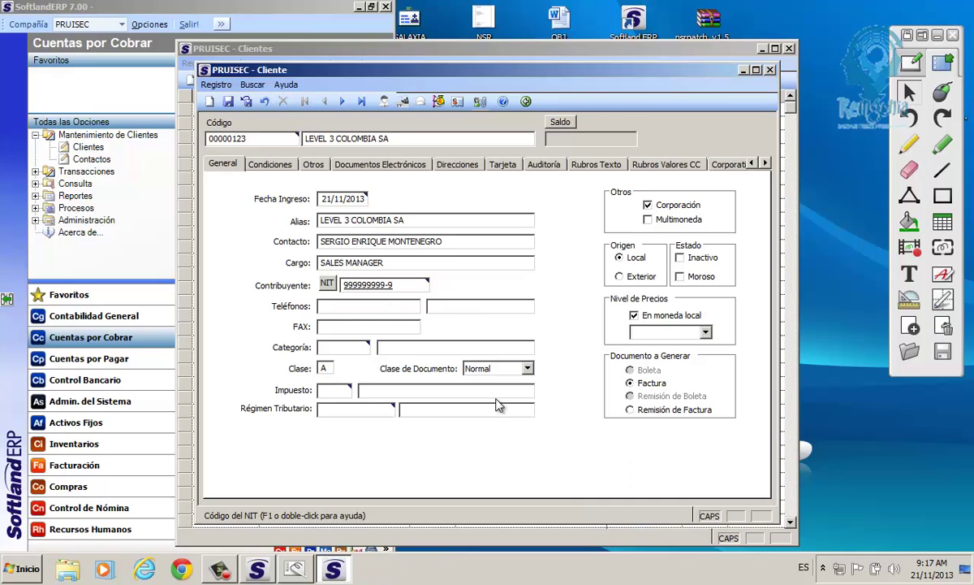
pyautogui.click(332, 307)
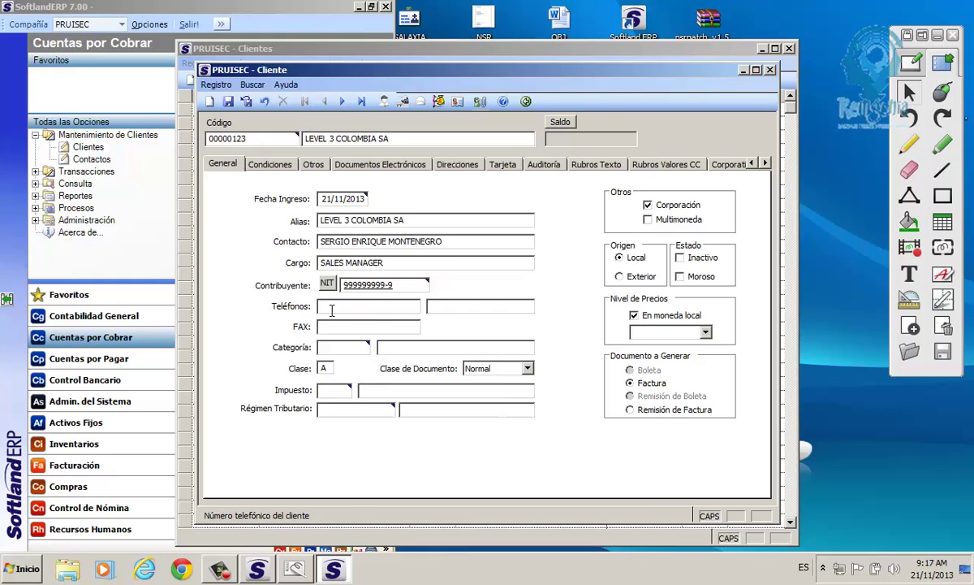
pyautogui.click(438, 308)
pyautogui.click(330, 328)
pyautogui.click(331, 307)
pyautogui.click(329, 327)
pyautogui.click(355, 306)
# Enter the client's phone number in Teléfonos and advance past FAX to Categoría.
pyautogui.write('12345678909876654')
pyautogui.press('BackSpace')
pyautogui.press('BackSpace')
pyautogui.press('BackSpace')
pyautogui.press('BackSpace')
pyautogui.press('BackSpace')
pyautogui.press('BackSpace')
pyautogui.press('BackSpace')
pyautogui.press('BackSpace')
pyautogui.press('BackSpace')
pyautogui.press('BackSpace')
pyautogui.press('BackSpace')
pyautogui.press('BackSpace')
pyautogui.press('BackSpace')
pyautogui.press('BackSpace')
pyautogui.press('BackSpace')
pyautogui.press('BackSpace')
pyautogui.press('BackSpace')
pyautogui.write('2222211')
pyautogui.press('Tab')
pyautogui.write('2222211')
pyautogui.press('Tab')
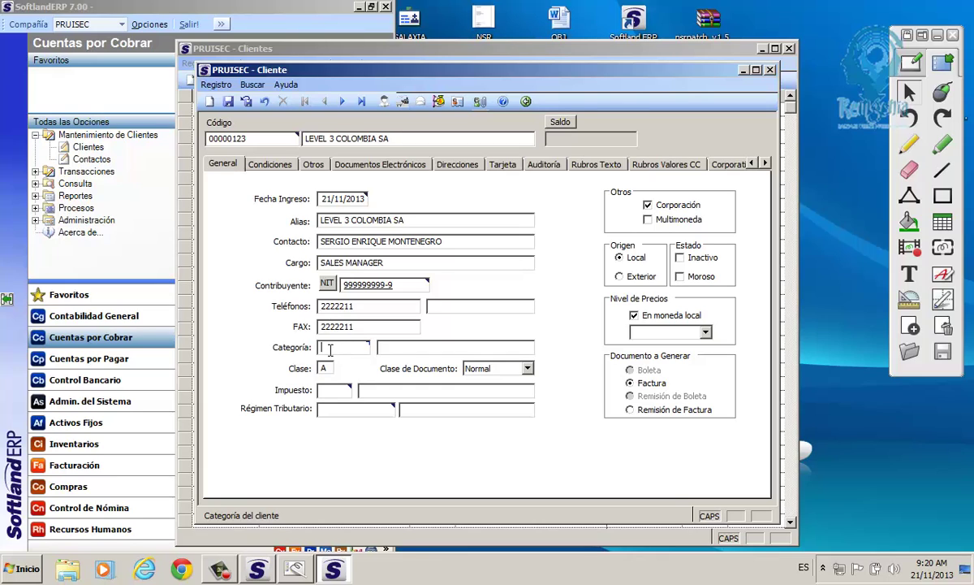
# Assign category C.FINAL from the Categorías de Cliente list.
pyautogui.doubleClick(341, 348)
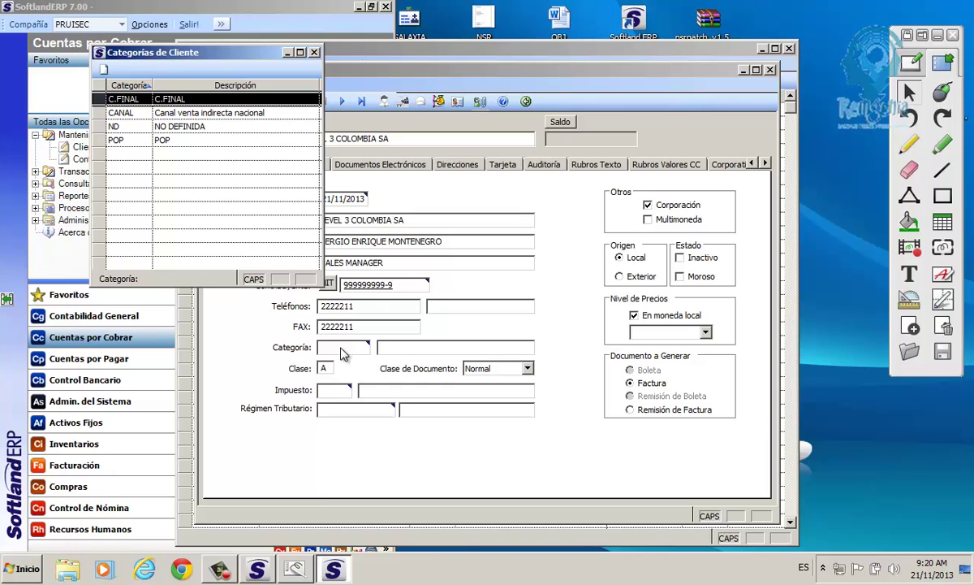
pyautogui.click(95, 114)
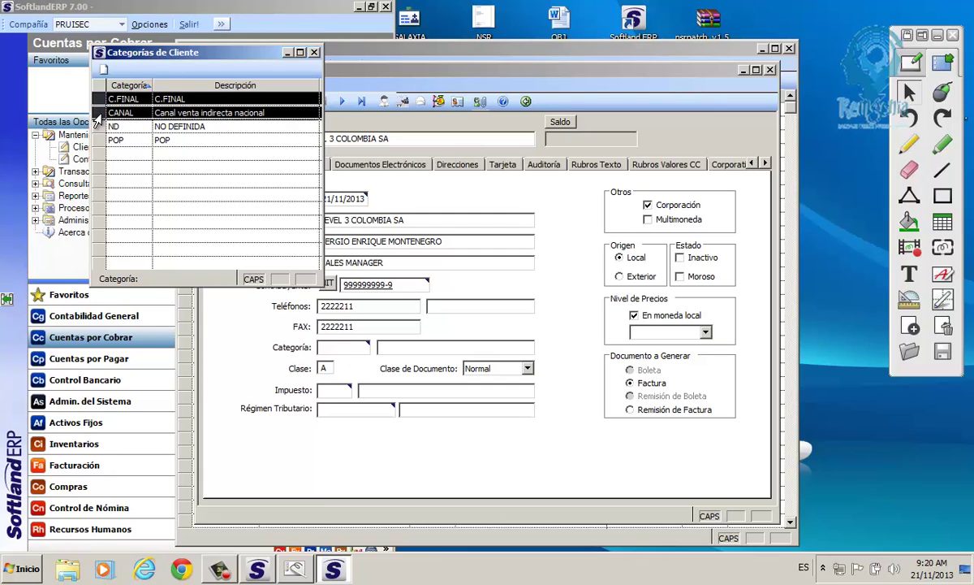
pyautogui.click(97, 142)
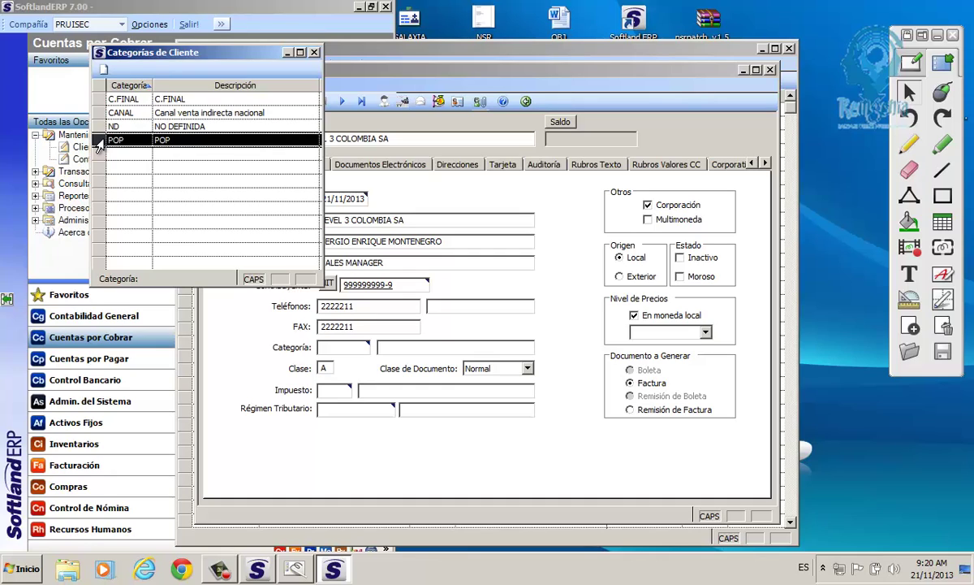
pyautogui.click(97, 127)
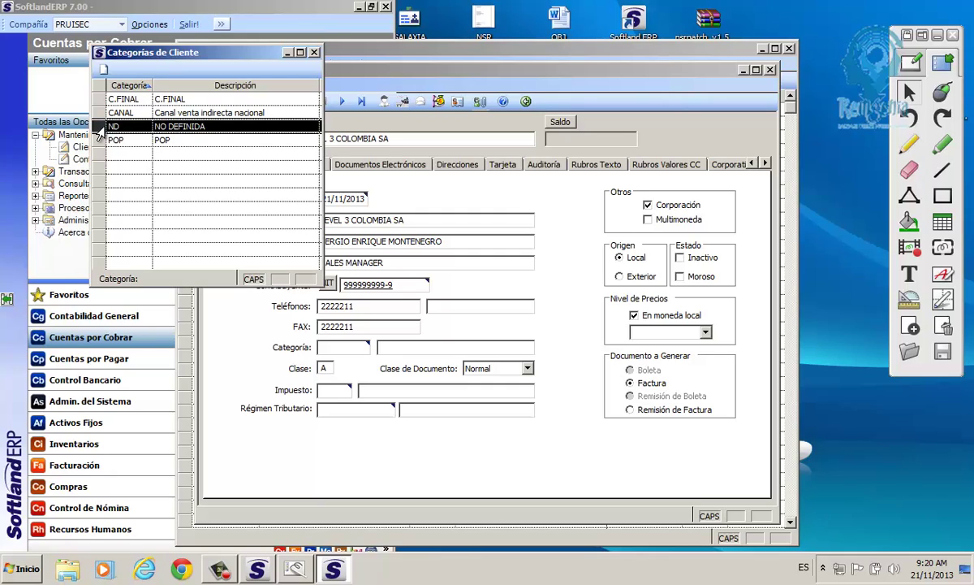
pyautogui.click(96, 100)
pyautogui.moveTo(94, 100); pyautogui.dragTo(98, 148)
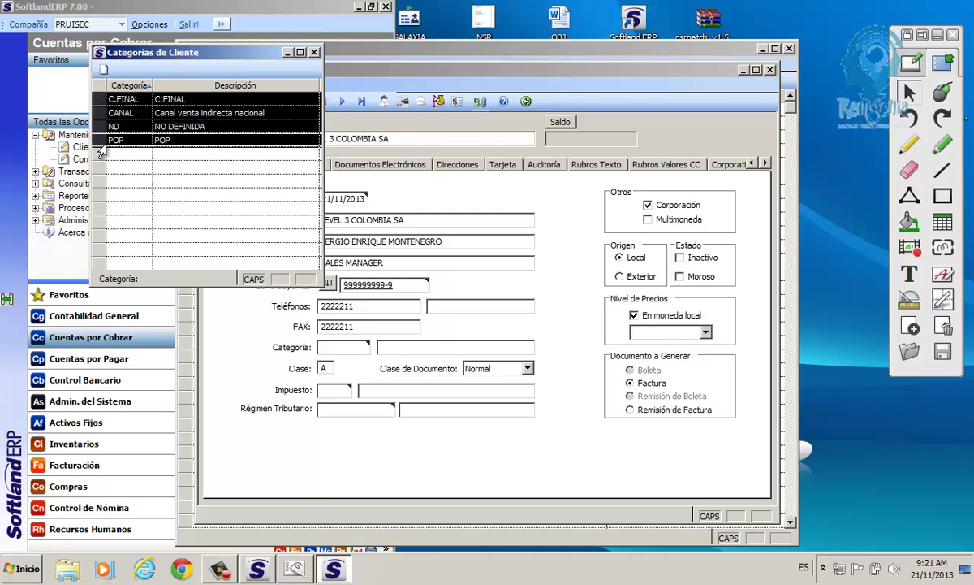
pyautogui.doubleClick(126, 99)
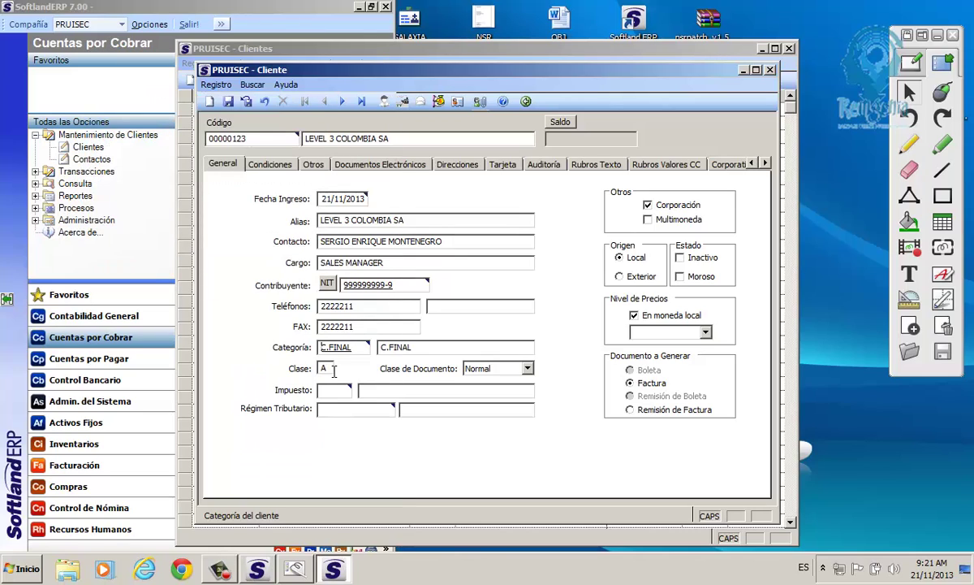
# Set the client's class to A, keeping category C.FINAL.
pyautogui.click(322, 368)
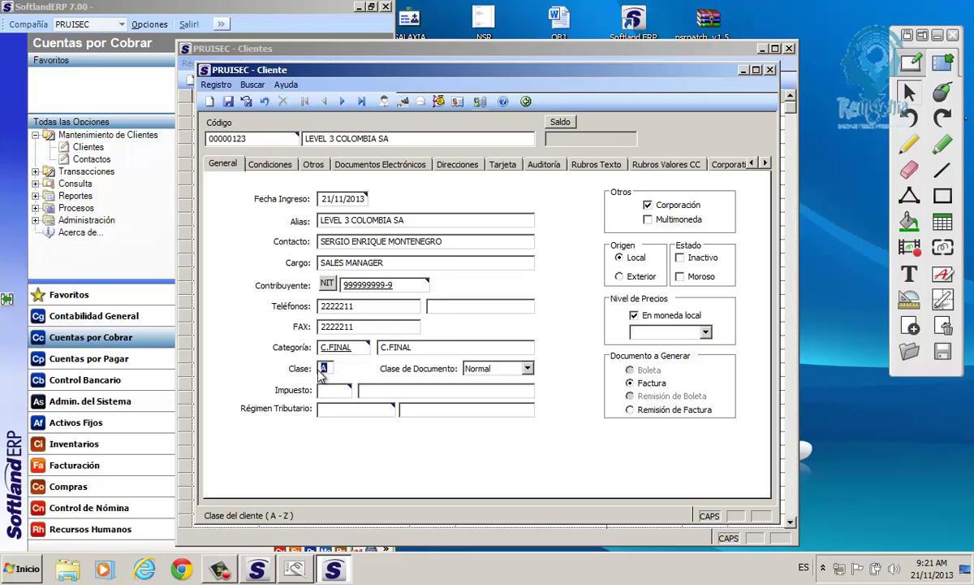
pyautogui.click(325, 369)
pyautogui.doubleClick(322, 369)
pyautogui.click(347, 348)
pyautogui.moveTo(348, 350); pyautogui.dragTo(318, 357)
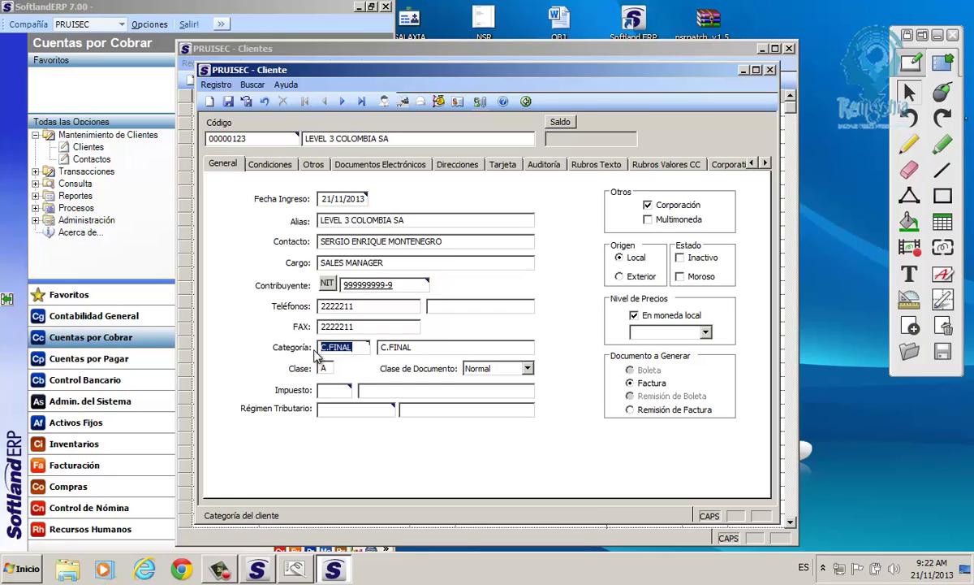
pyautogui.click(322, 369)
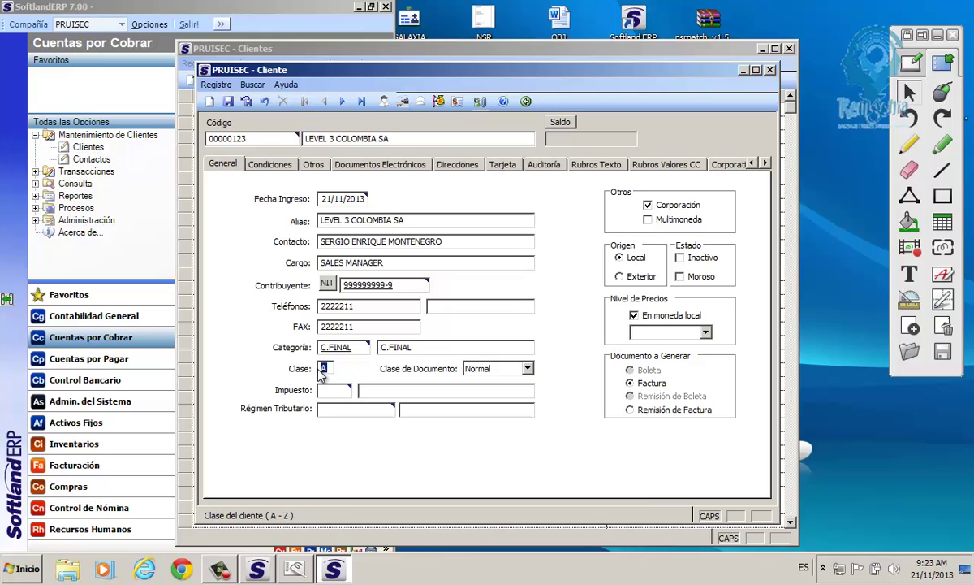
pyautogui.click(332, 392)
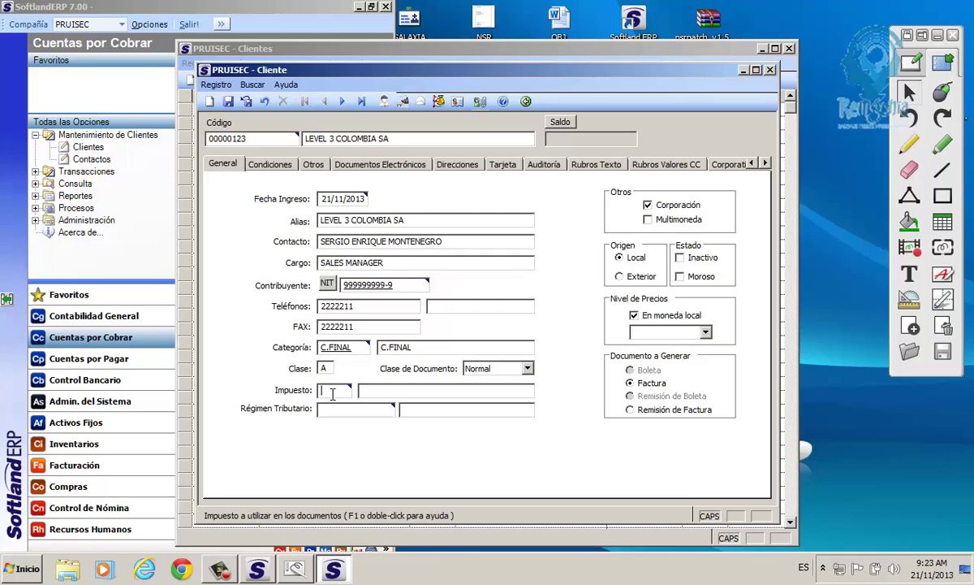
# Assign tax code 1 'Iva 16% Bienes Nal' and enter V in Régimen Tributario.
pyautogui.doubleClick(329, 393)
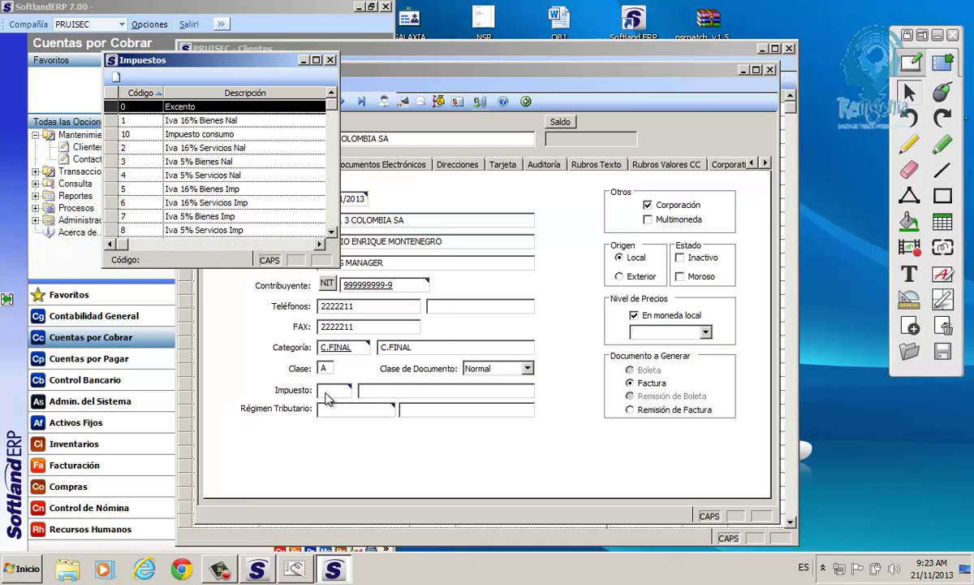
pyautogui.click(174, 150)
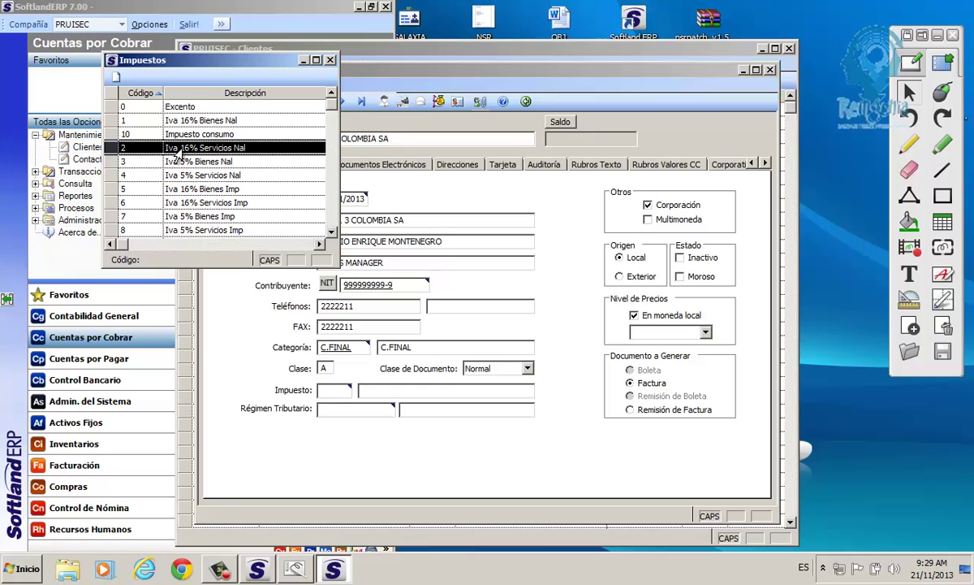
pyautogui.click(186, 121)
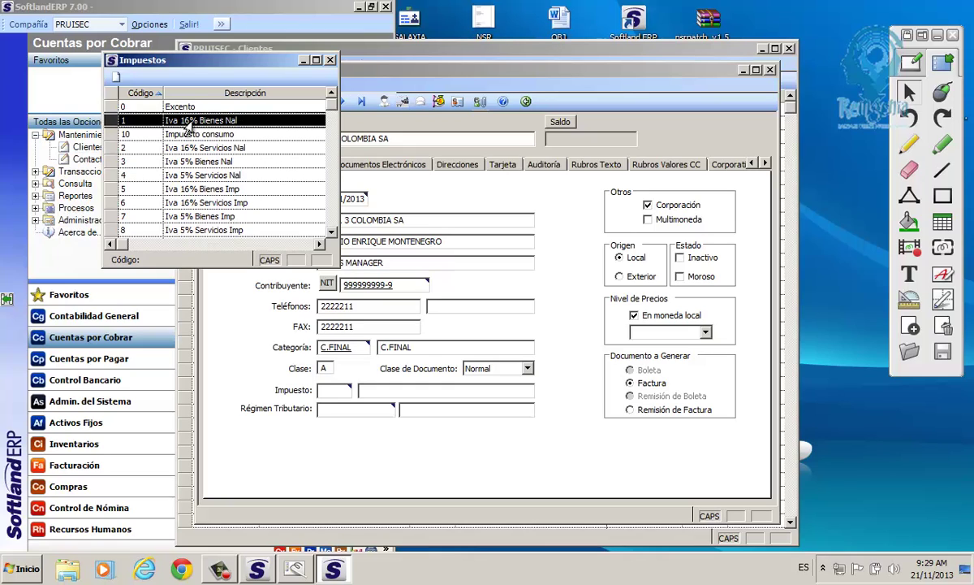
pyautogui.doubleClick(185, 121)
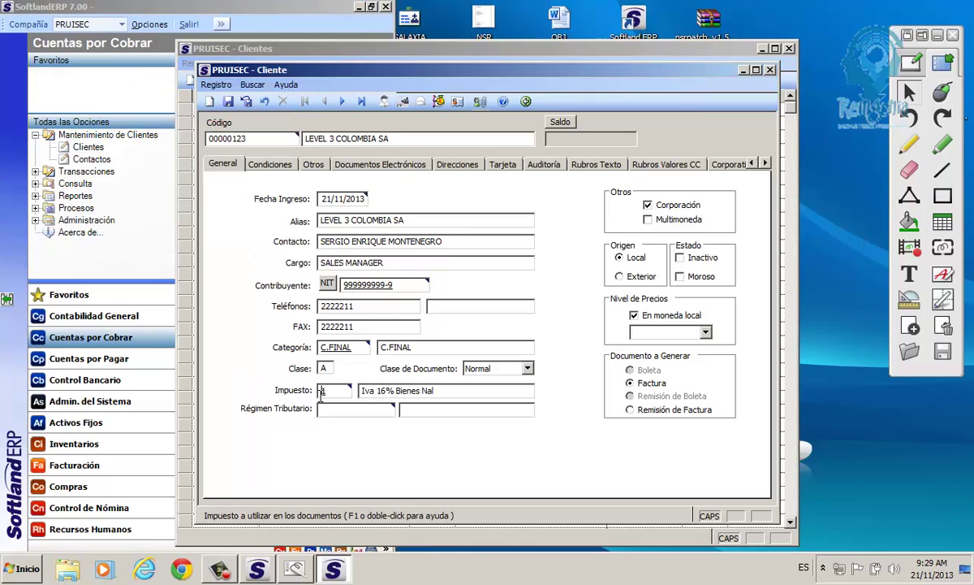
pyautogui.click(328, 411)
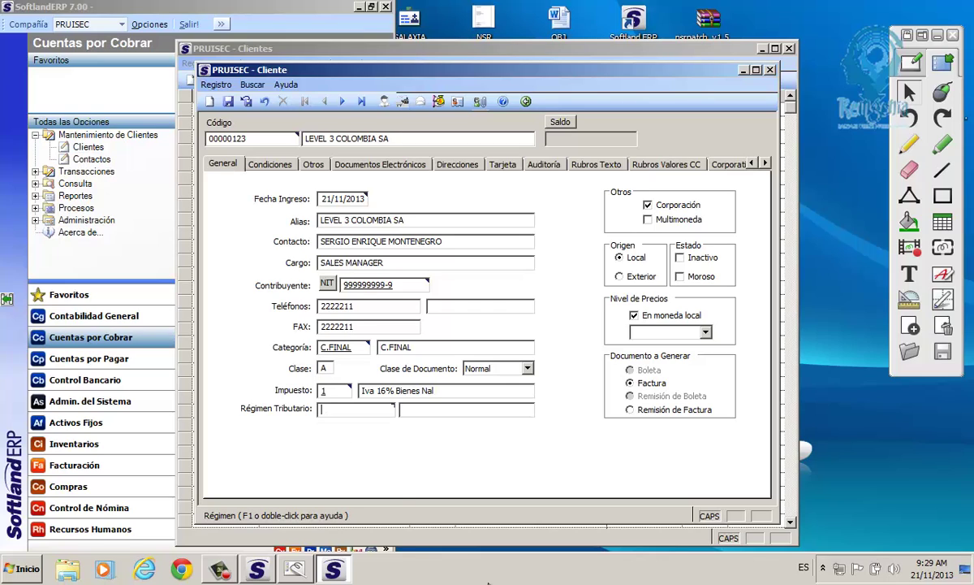
pyautogui.write('V')
# Pick V001, REG COMUN REFTE COMPRA 3,5% from the Regímenes lookup as the client's tax regime.
pyautogui.doubleClick(332, 411)
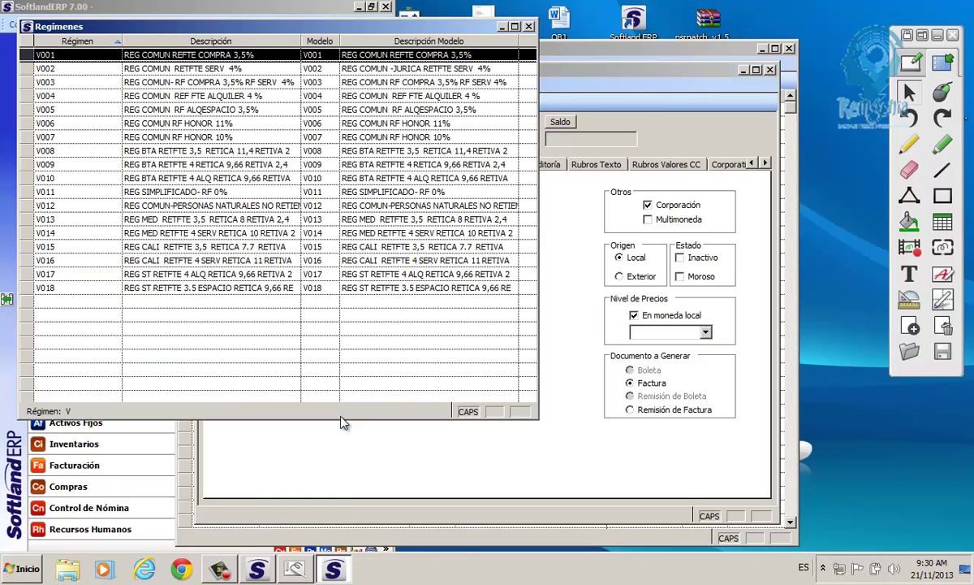
pyautogui.moveTo(46, 56); pyautogui.dragTo(44, 298)
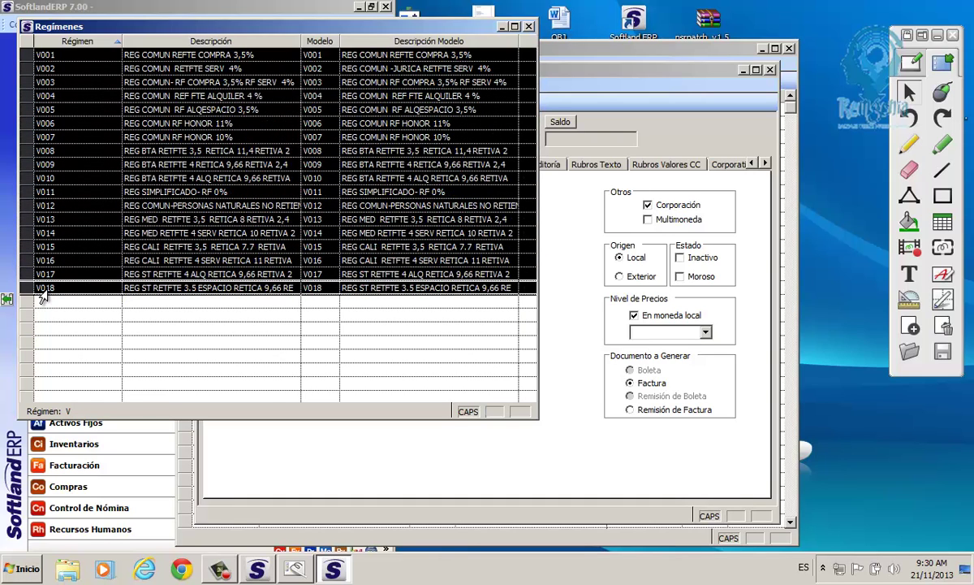
pyautogui.click(44, 82)
pyautogui.click(44, 123)
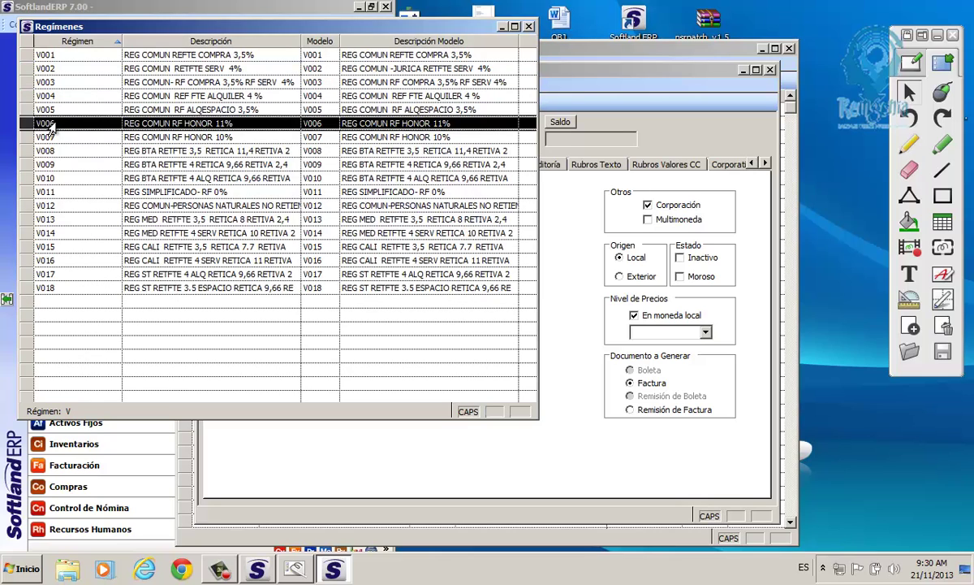
pyautogui.click(49, 164)
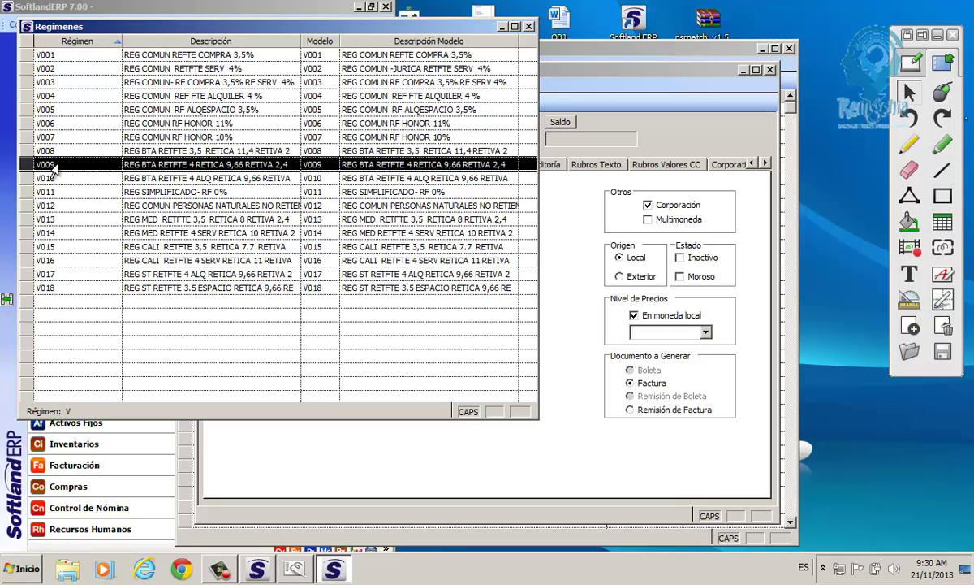
pyautogui.click(106, 54)
pyautogui.click(107, 124)
pyautogui.click(103, 192)
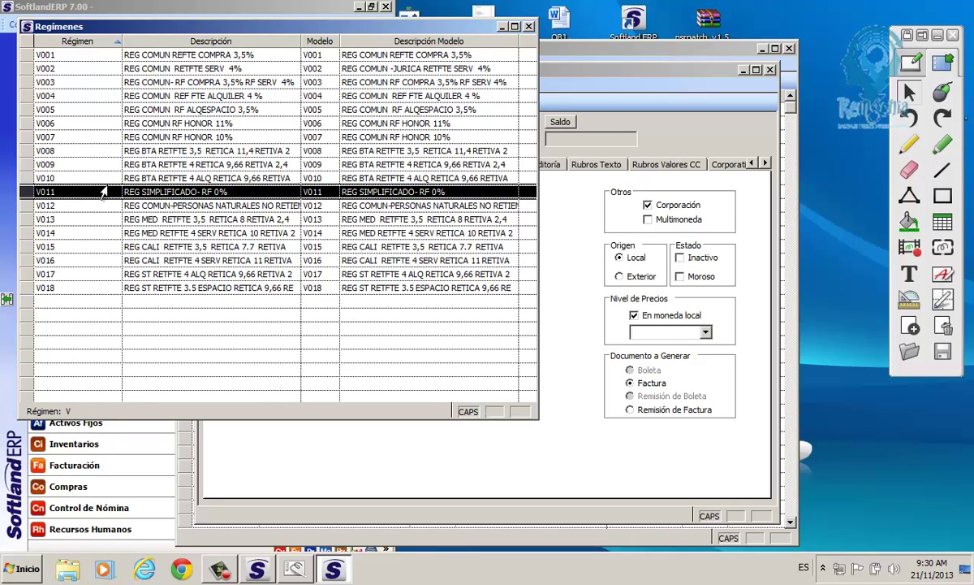
pyautogui.click(127, 57)
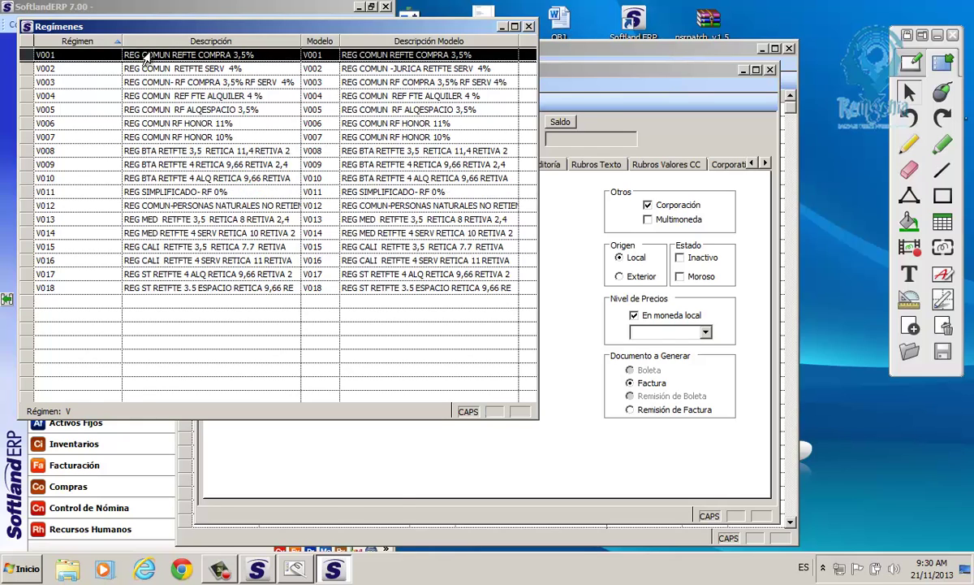
pyautogui.doubleClick(149, 52)
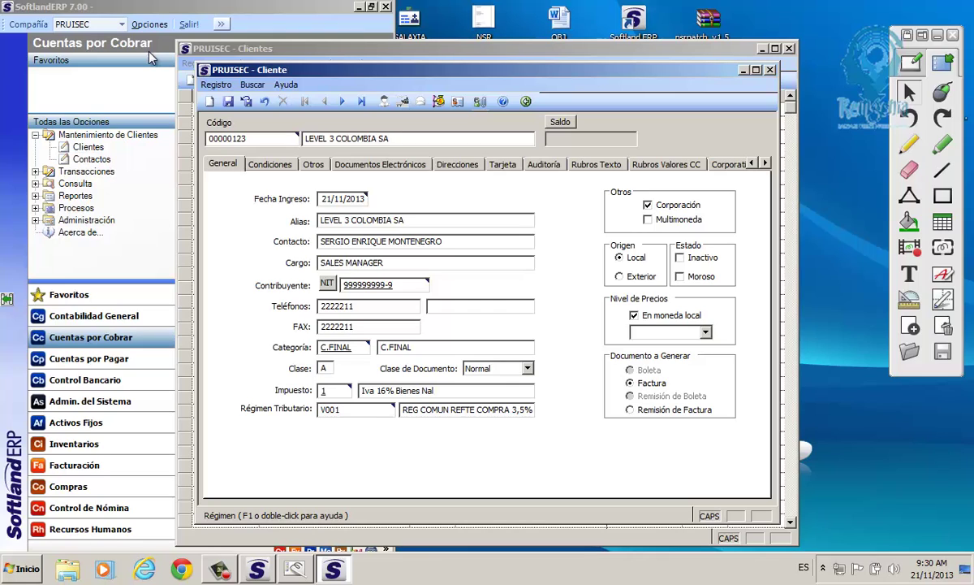
pyautogui.doubleClick(321, 414)
pyautogui.click(527, 369)
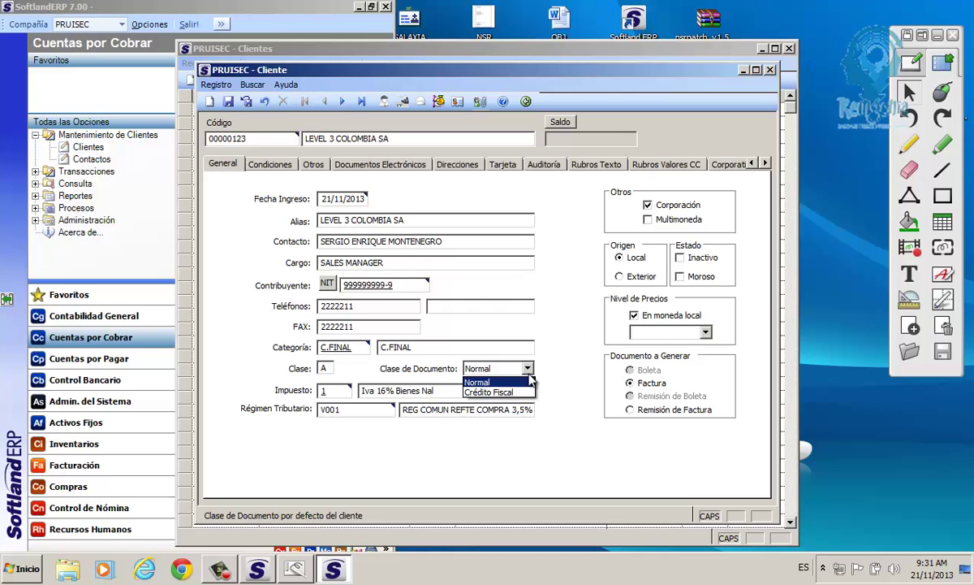
pyautogui.click(531, 380)
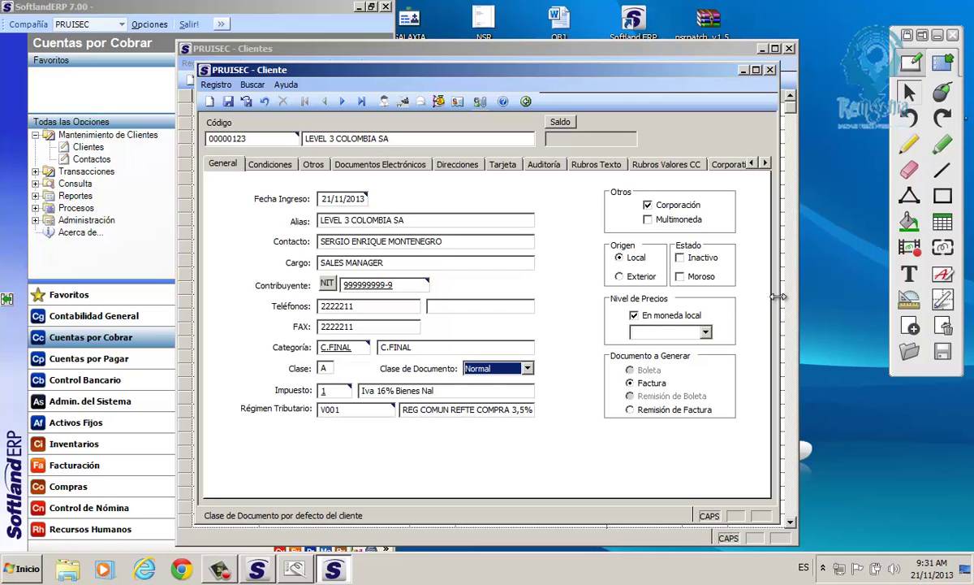
# Widen the Cliente window and display its Corporativo details, with no corporation client linked.
pyautogui.moveTo(777, 302); pyautogui.dragTo(893, 322)
pyautogui.click(594, 172)
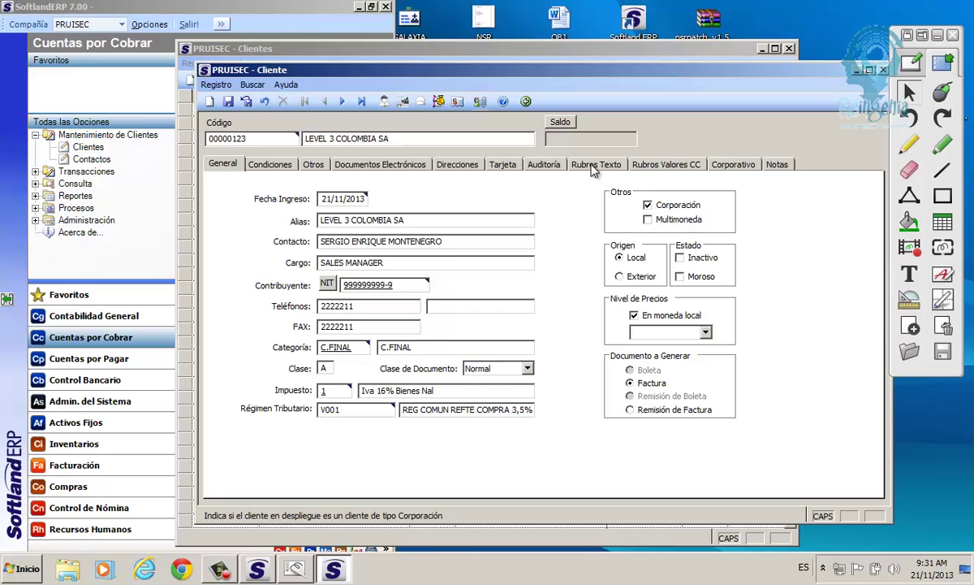
pyautogui.click(648, 205)
pyautogui.click(647, 206)
pyautogui.click(901, 160)
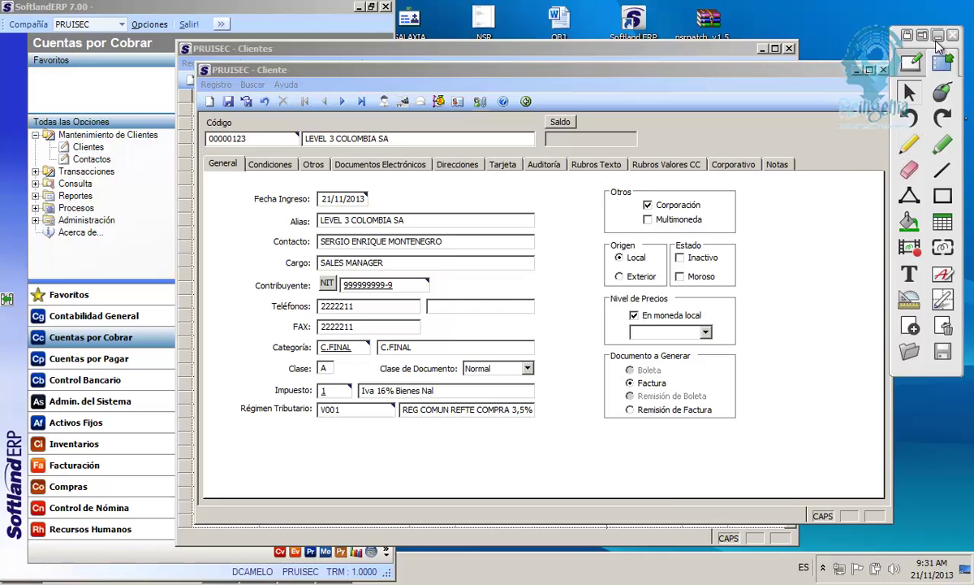
pyautogui.moveTo(893, 154); pyautogui.dragTo(946, 153)
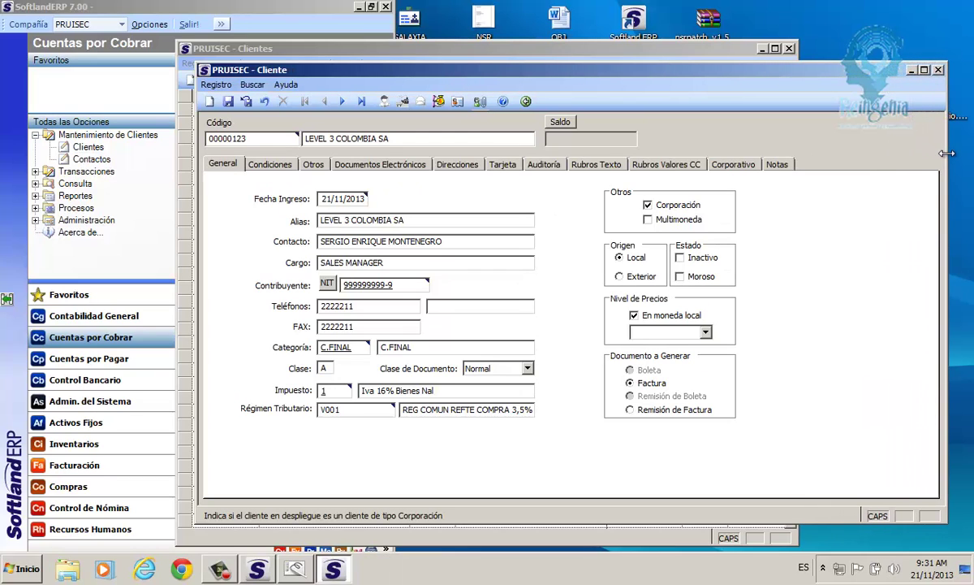
pyautogui.click(734, 165)
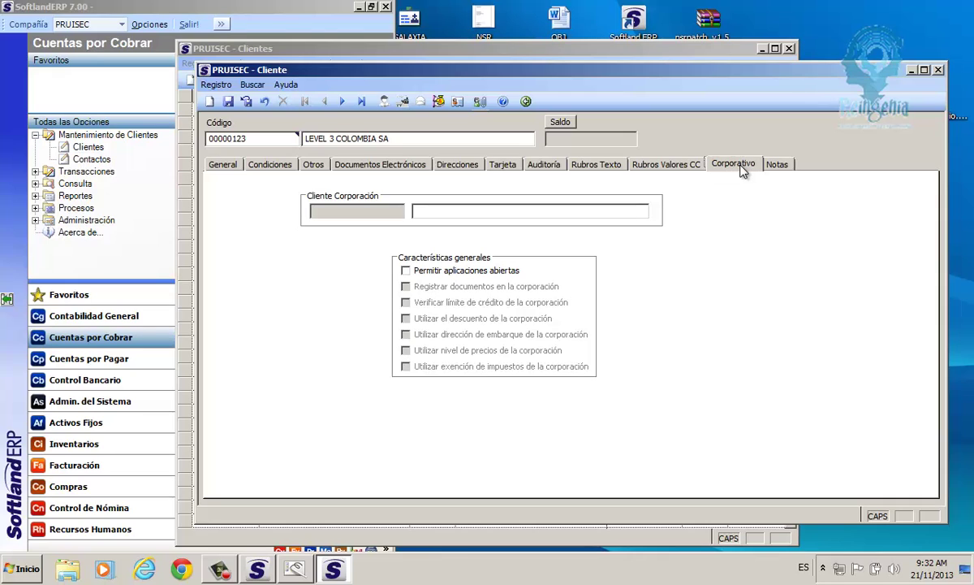
# On the General details, leave Corporación checked and tick Multimoneda.
pyautogui.click(224, 165)
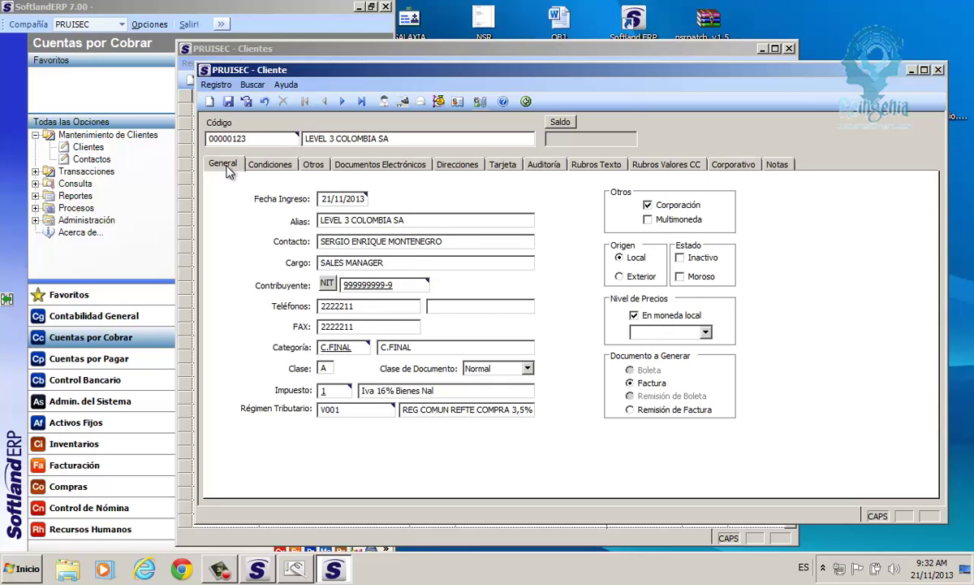
pyautogui.click(648, 206)
pyautogui.click(648, 206)
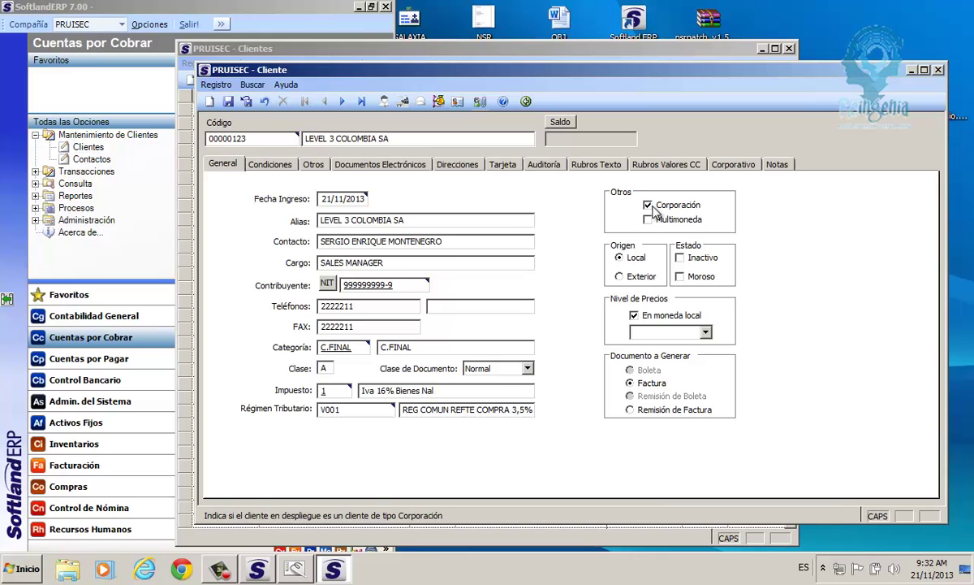
pyautogui.click(652, 206)
pyautogui.click(649, 205)
pyautogui.click(653, 222)
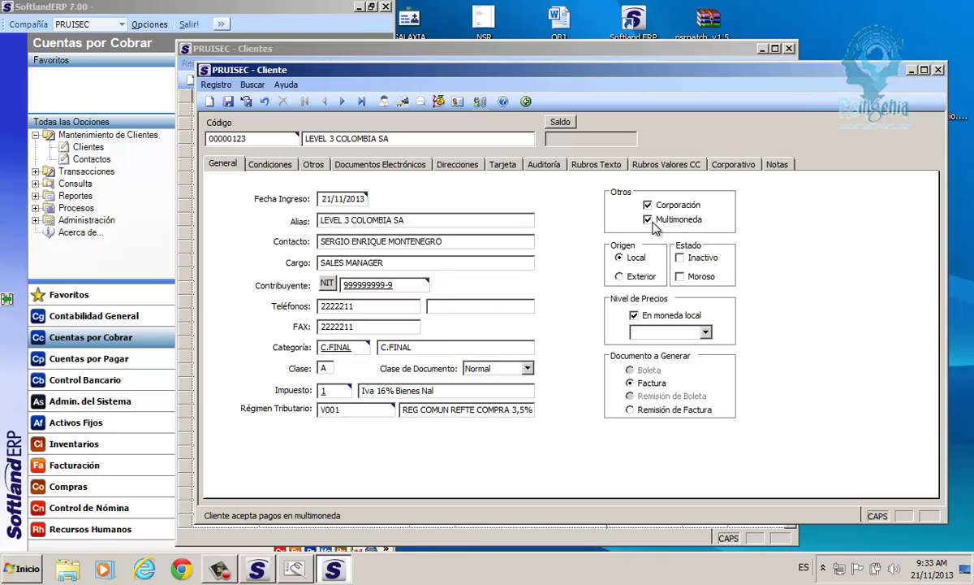
pyautogui.click(653, 227)
pyautogui.click(653, 226)
pyautogui.click(648, 220)
pyautogui.click(650, 220)
pyautogui.click(650, 220)
pyautogui.click(648, 220)
# Leave Origen set to Local and tick Inactivo, raising the DESACTIVAR confirmation.
pyautogui.click(635, 260)
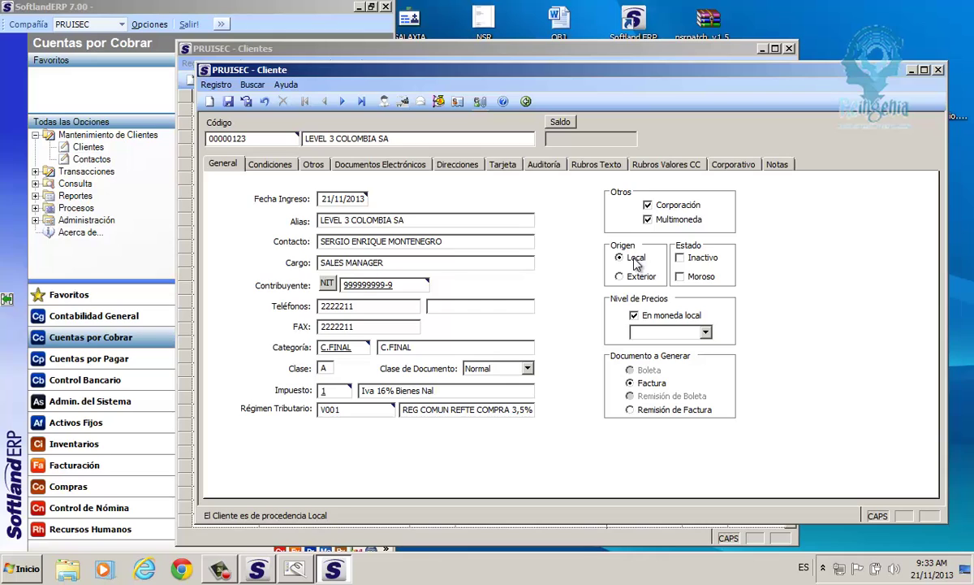
pyautogui.click(622, 277)
pyautogui.click(630, 259)
pyautogui.click(627, 279)
pyautogui.click(628, 258)
pyautogui.click(680, 259)
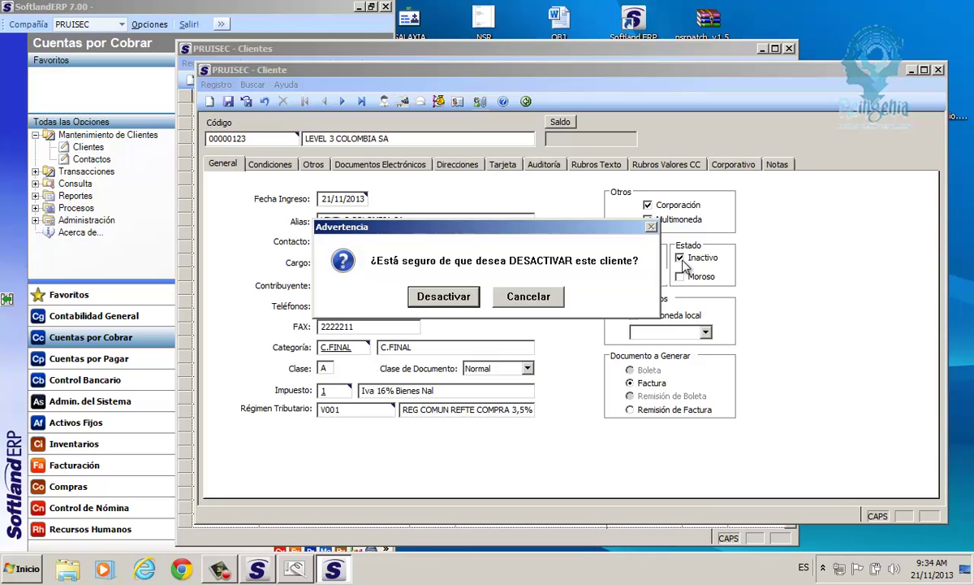
# Confirm the deactivation, reactivate the client, then cancel a second Inactivo attempt.
pyautogui.click(445, 298)
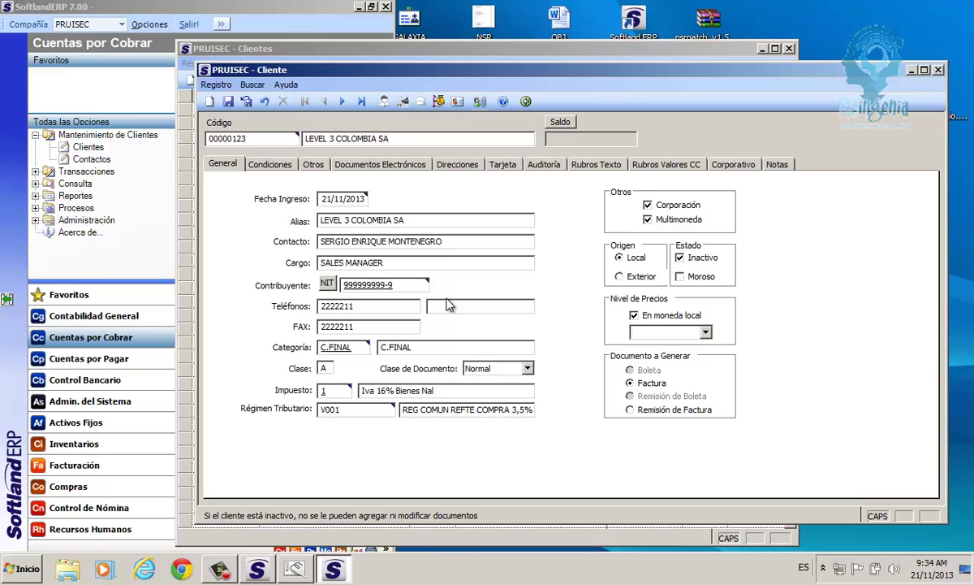
pyautogui.click(680, 258)
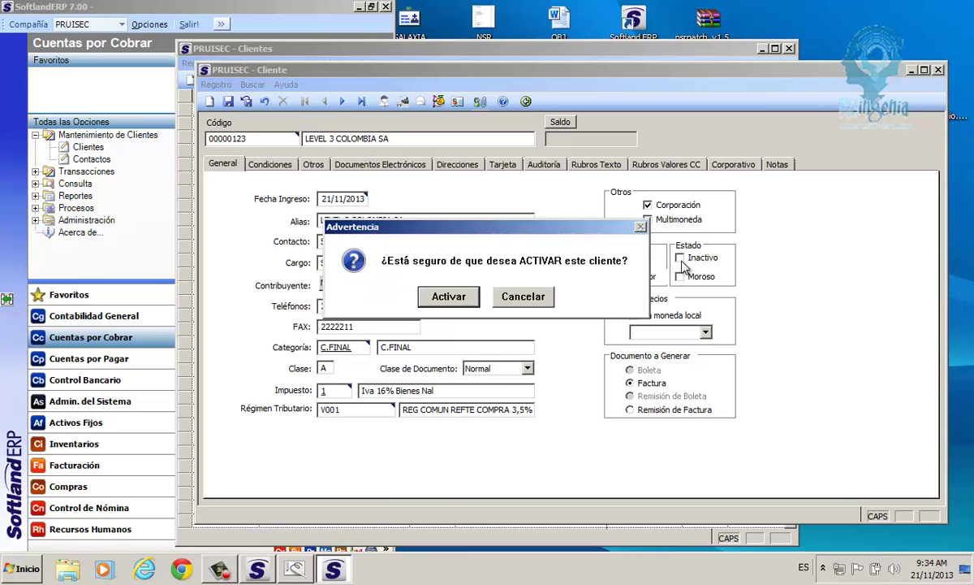
pyautogui.click(448, 297)
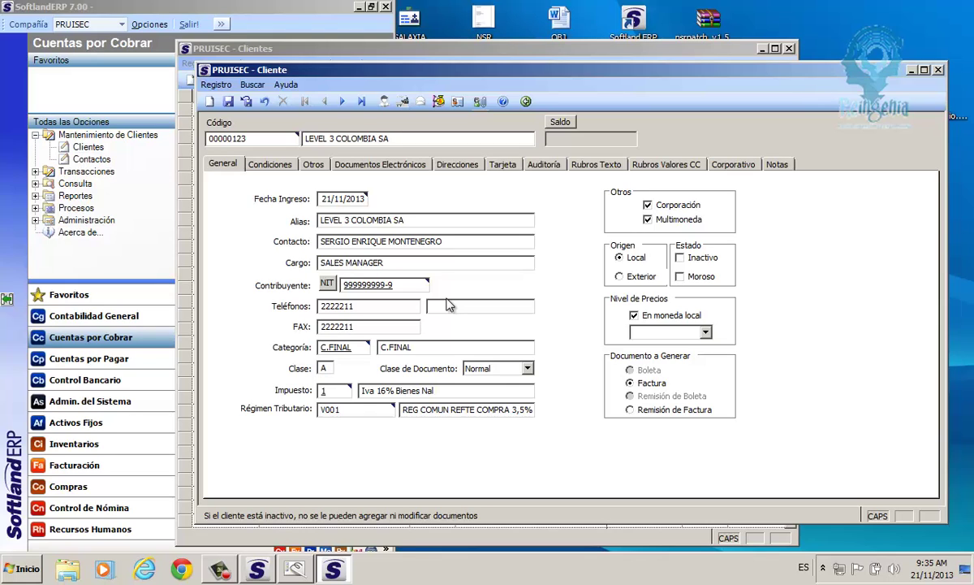
pyautogui.click(682, 258)
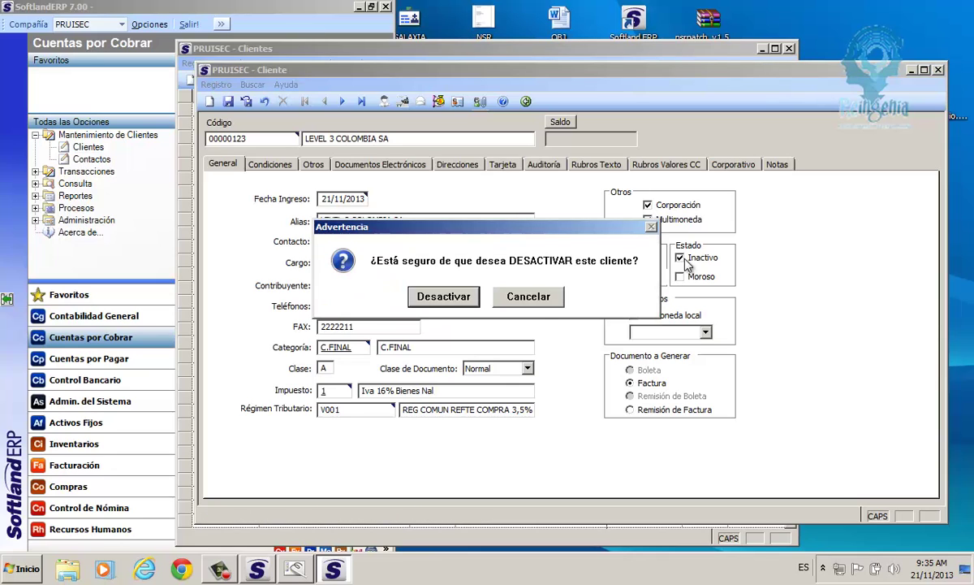
pyautogui.click(535, 302)
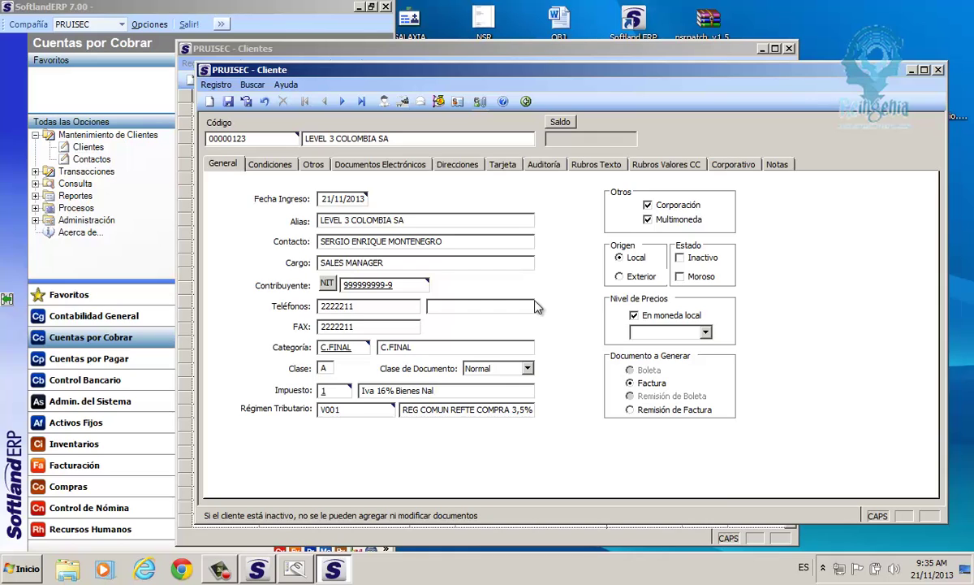
# Flag the client as Moroso, then remove the Moroso status, confirming both warnings.
pyautogui.click(680, 277)
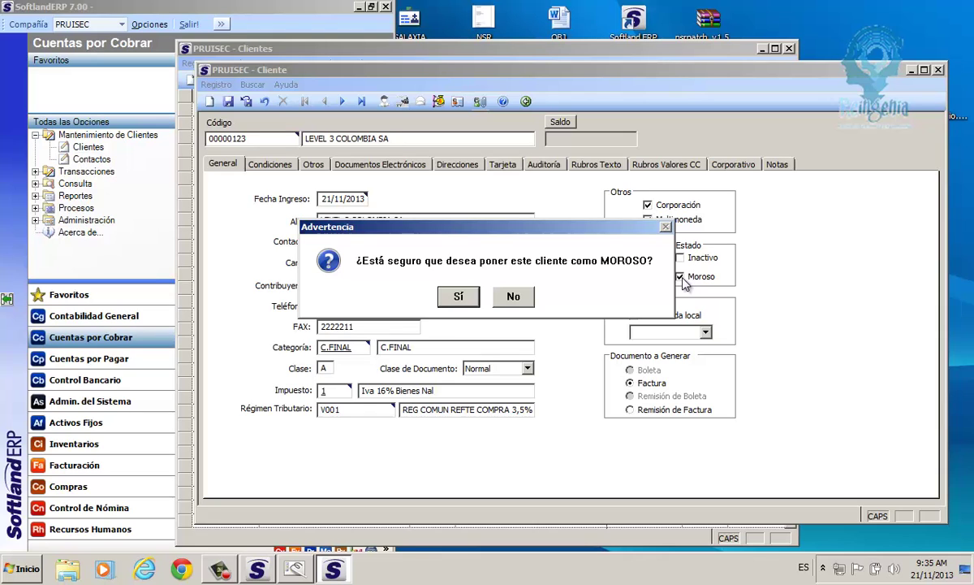
pyautogui.click(460, 298)
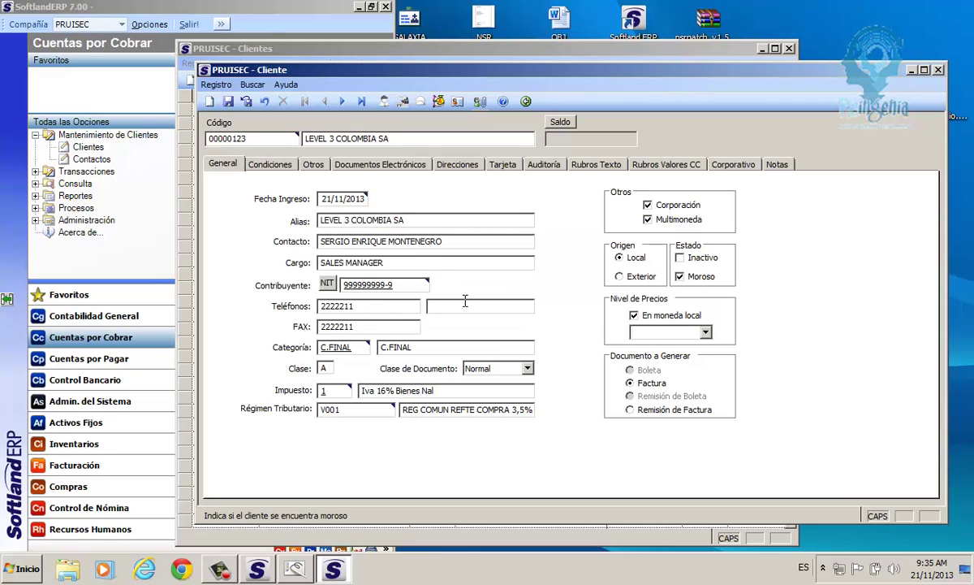
pyautogui.click(683, 281)
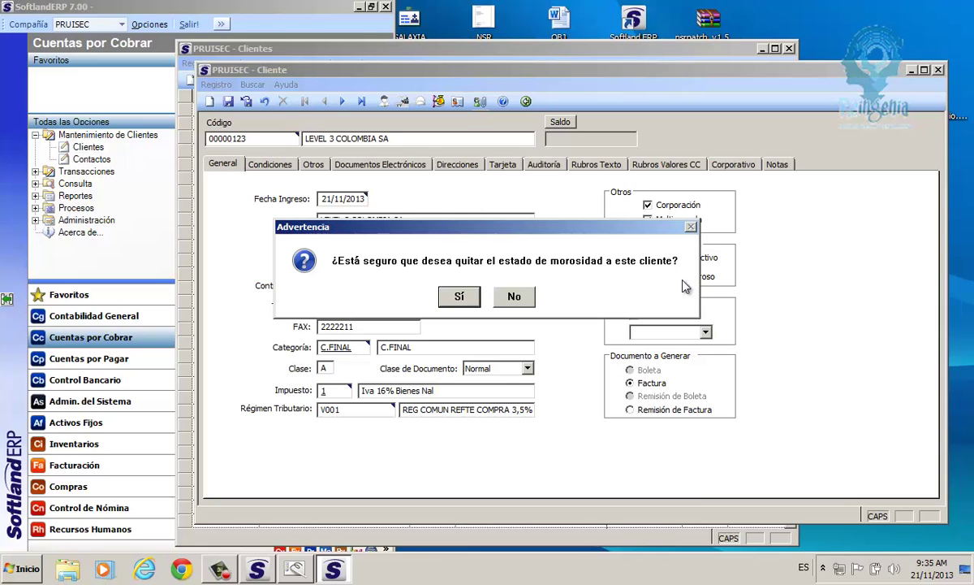
pyautogui.click(464, 301)
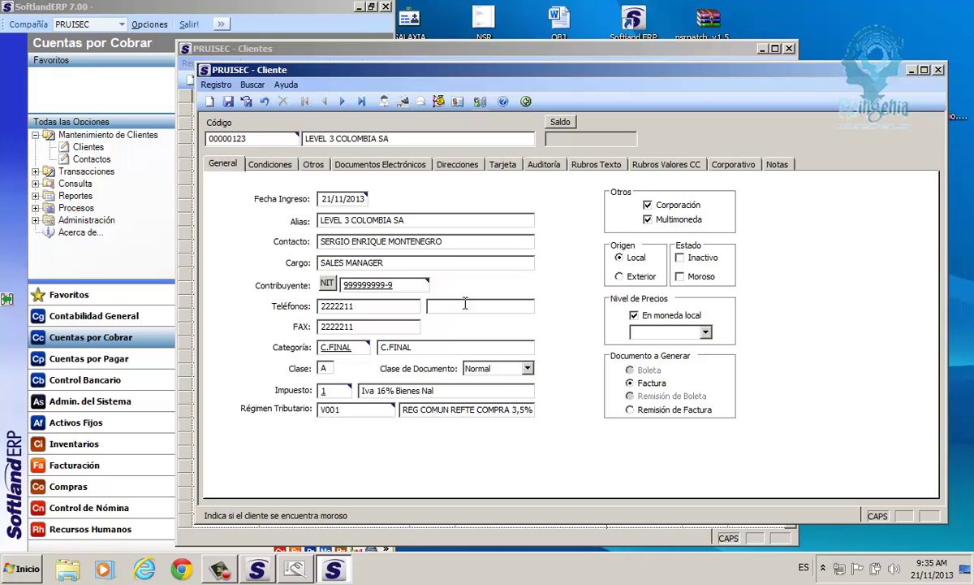
# Toggle 'En moneda local' under Nivel de Precios several times, ending unchecked.
pyautogui.click(635, 316)
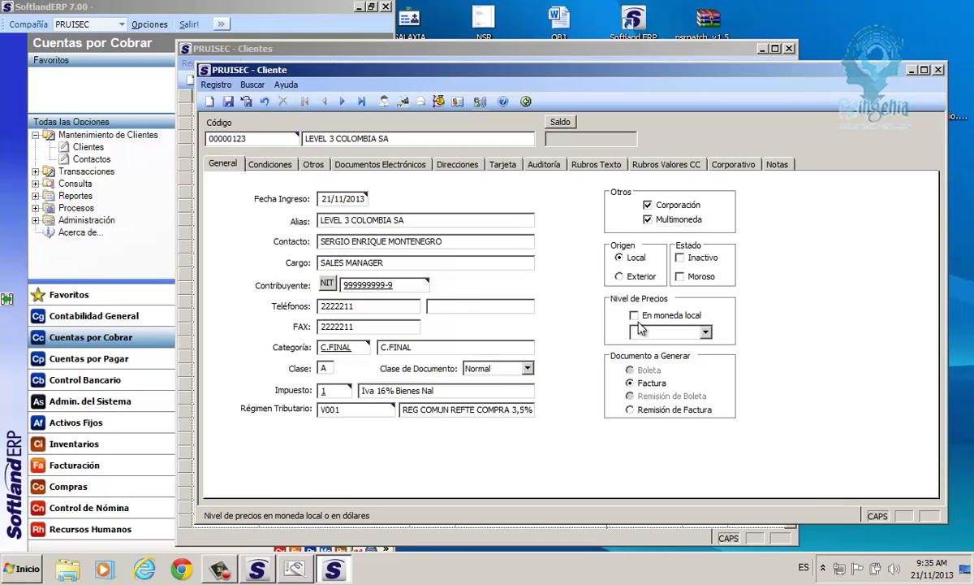
pyautogui.click(634, 316)
pyautogui.click(325, 348)
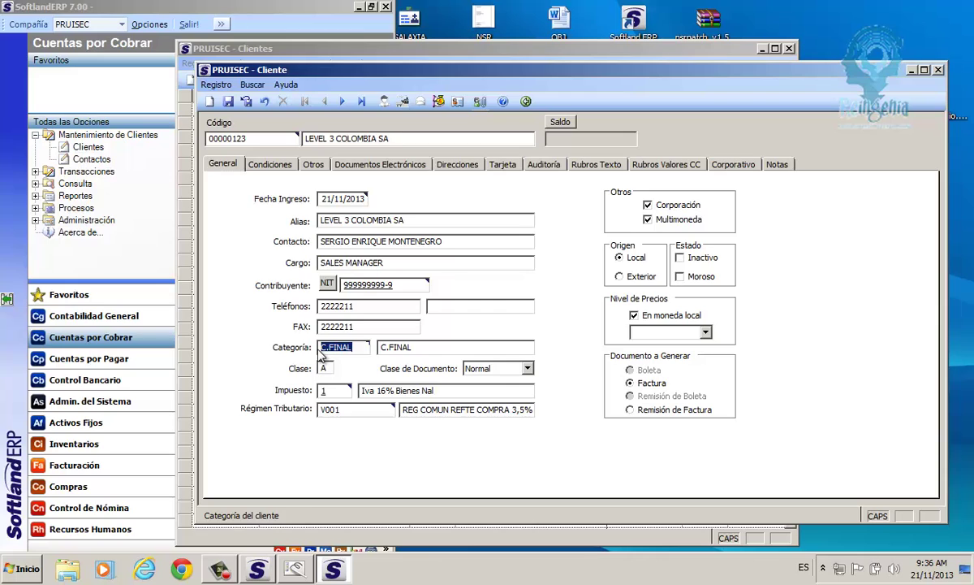
pyautogui.click(635, 317)
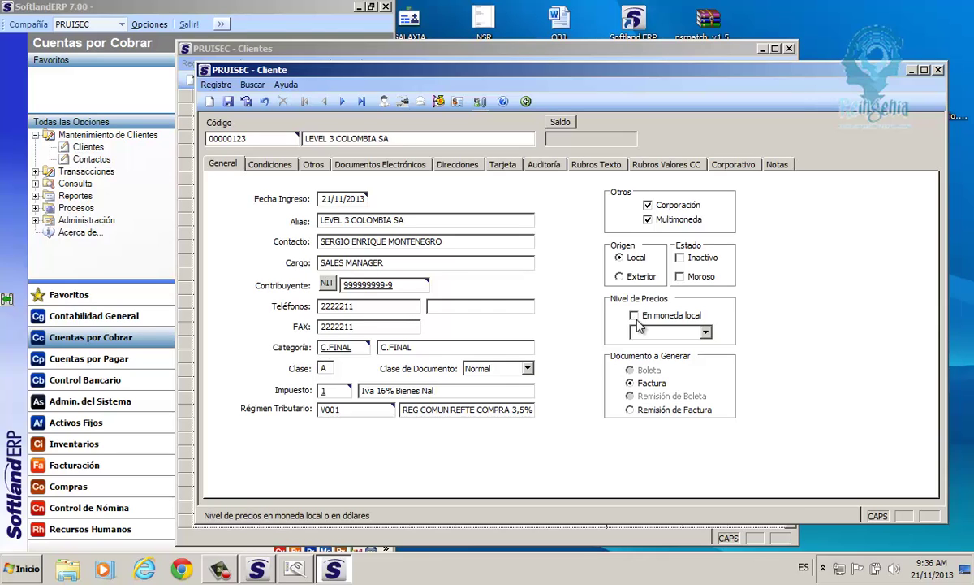
pyautogui.click(638, 321)
pyautogui.click(636, 317)
# Re-enable 'En moneda local' and set the price level to L001 after briefly choosing ND-LOCAL.
pyautogui.click(638, 321)
pyautogui.click(705, 333)
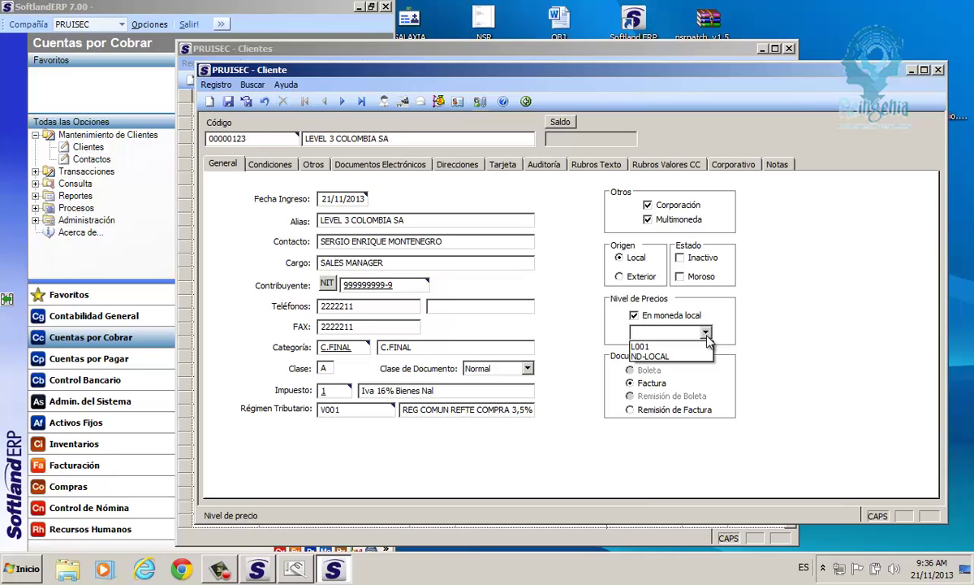
pyautogui.click(645, 357)
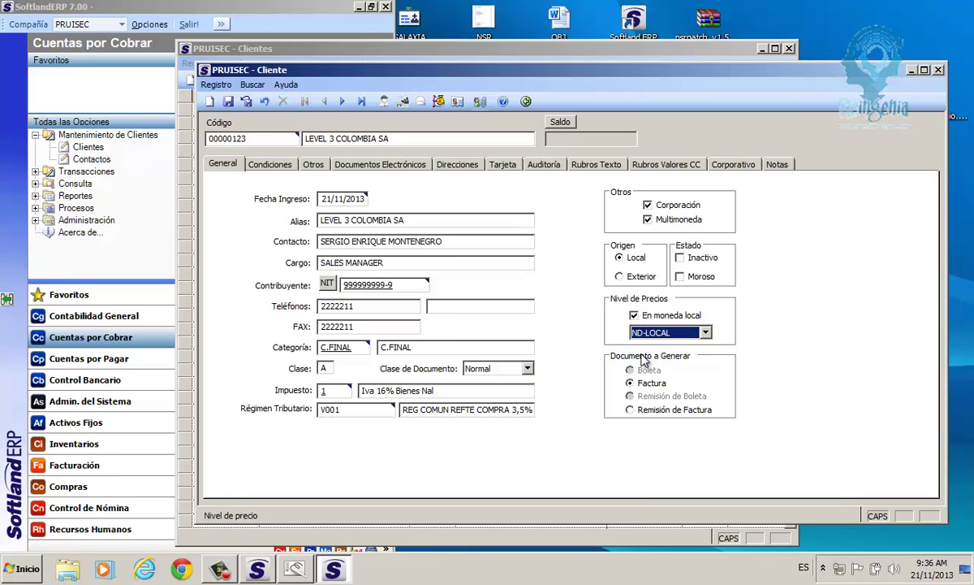
pyautogui.click(647, 332)
pyautogui.click(645, 345)
# Set Documento a Generar back to Factura after trying Remisión de Factura, then view Condiciones.
pyautogui.click(645, 385)
pyautogui.click(648, 411)
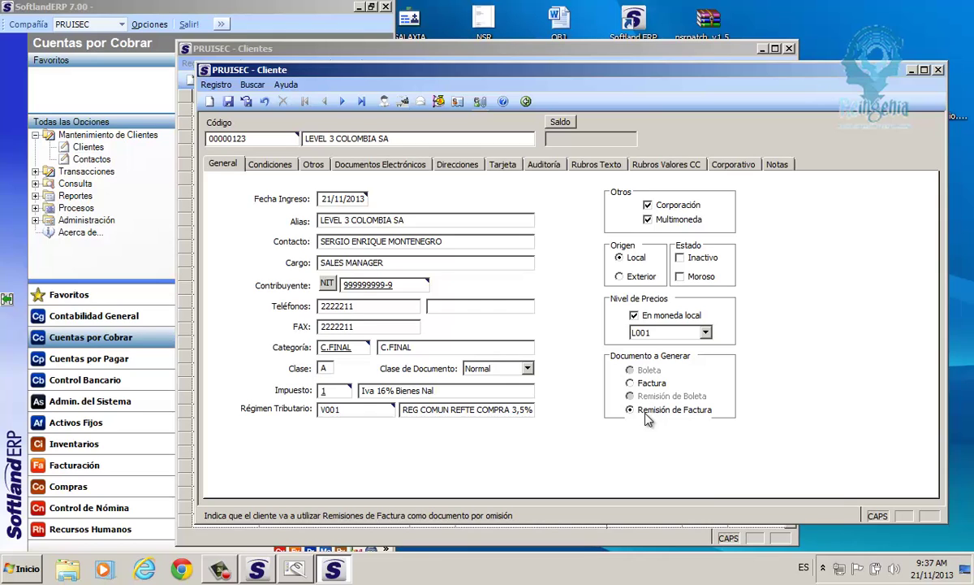
pyautogui.click(647, 386)
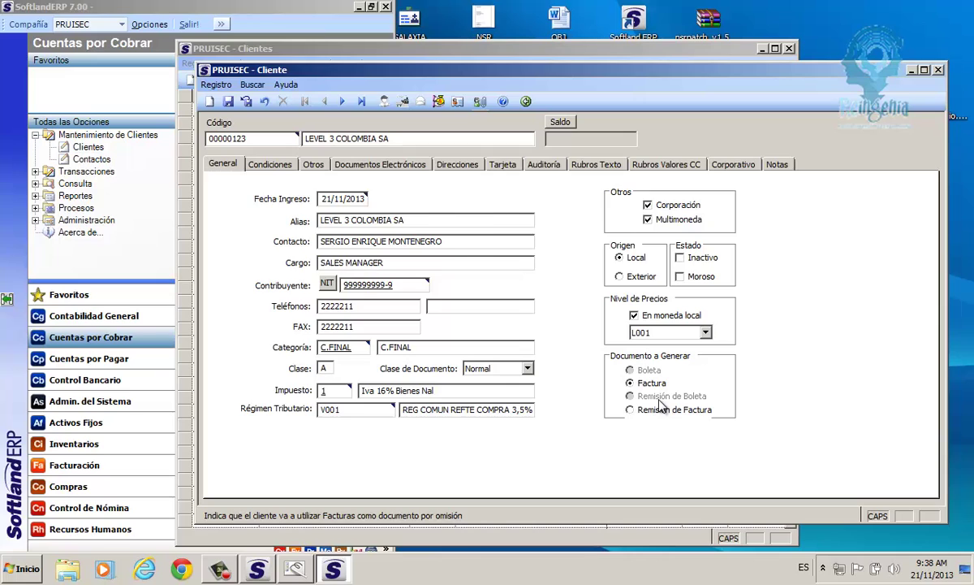
pyautogui.click(276, 165)
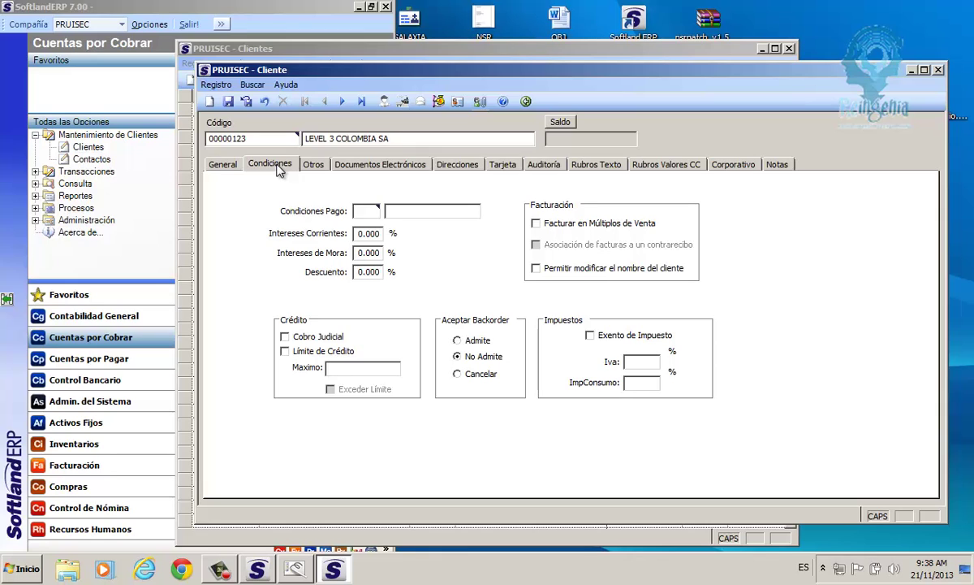
pyautogui.click(364, 211)
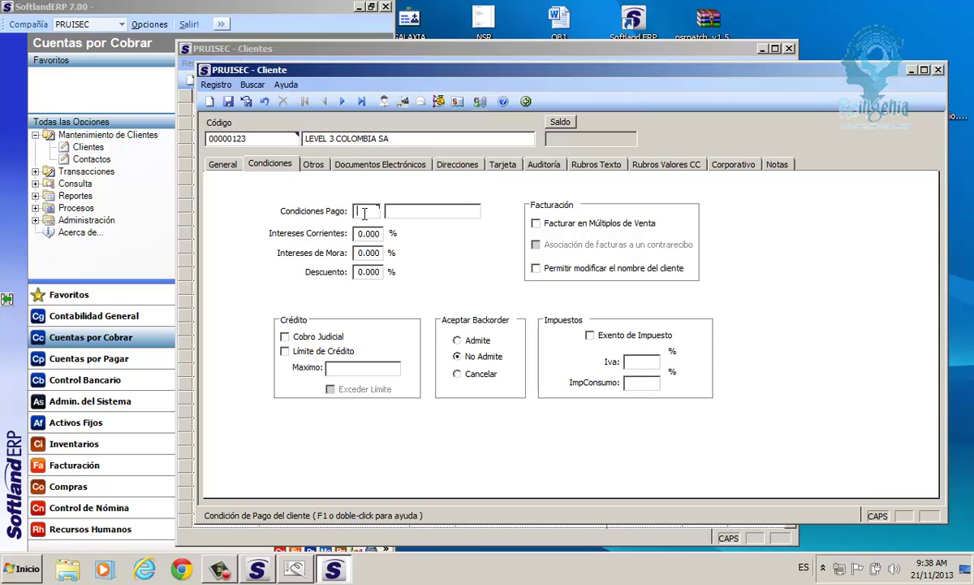
# Choose 30 Treinta días from the Condiciones de Pago lookup as the client's payment terms.
pyautogui.doubleClick(372, 212)
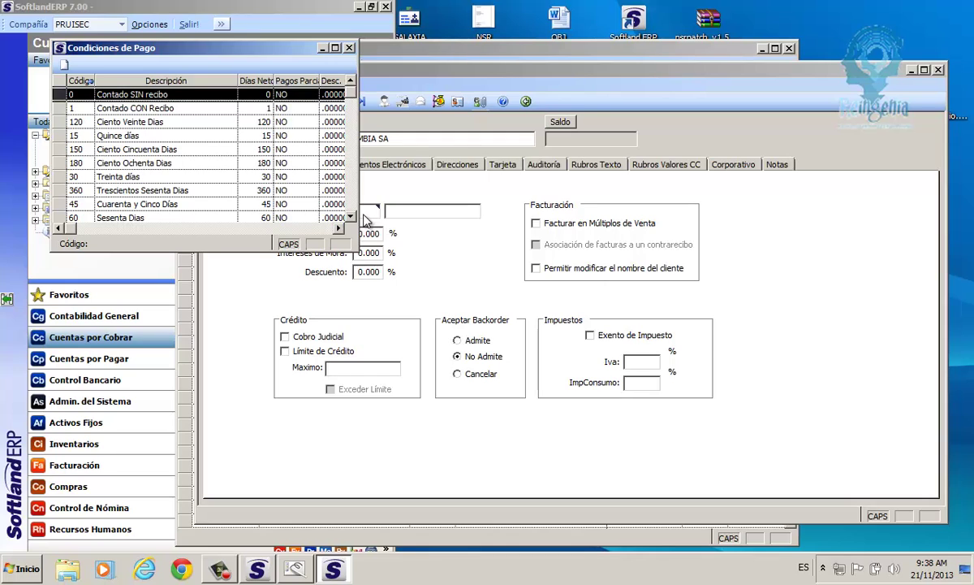
pyautogui.click(60, 109)
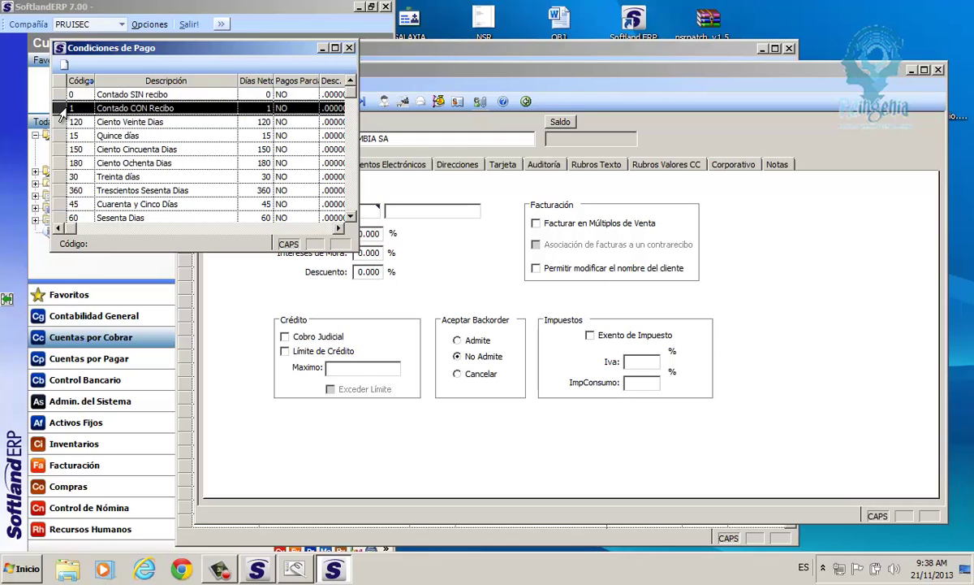
pyautogui.click(60, 121)
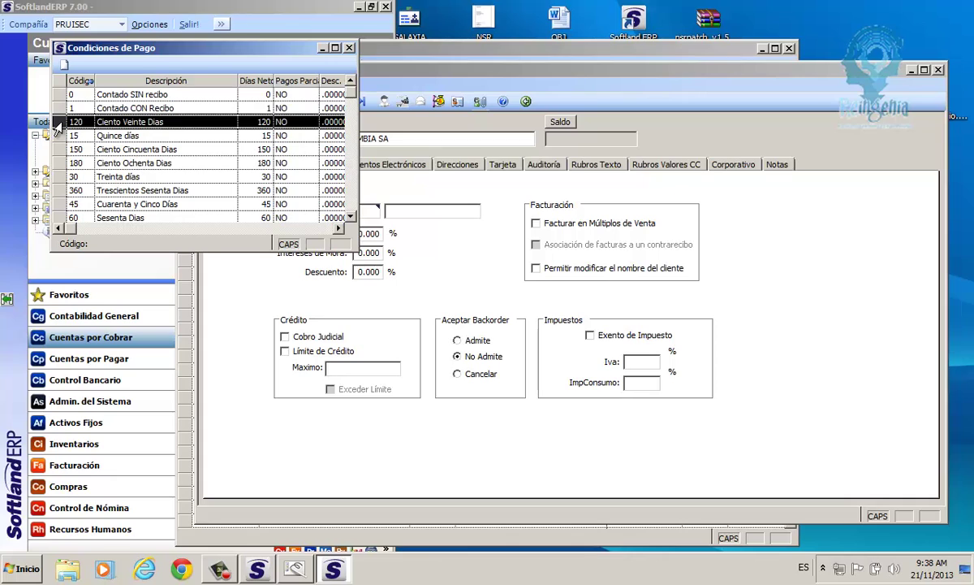
pyautogui.click(60, 136)
pyautogui.click(58, 163)
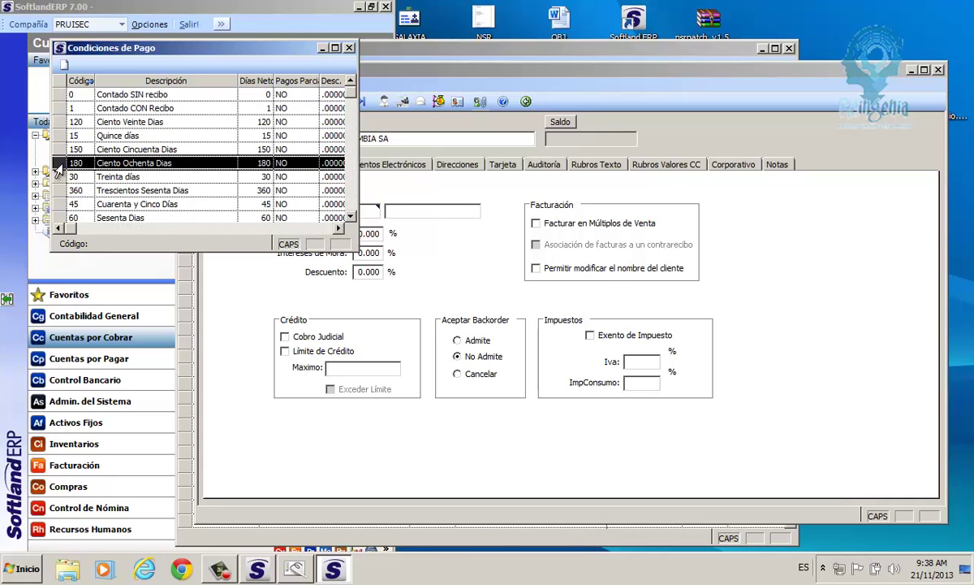
pyautogui.click(58, 177)
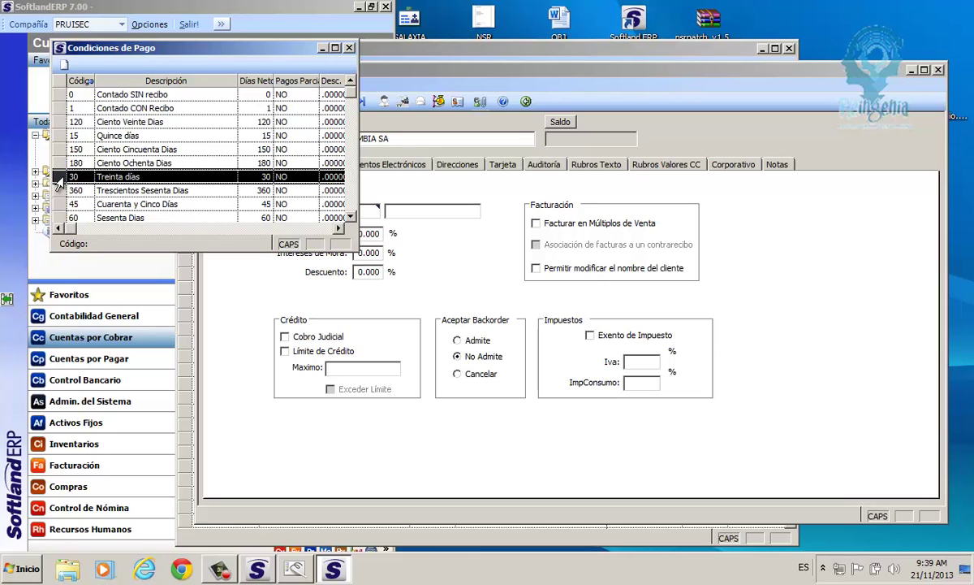
pyautogui.doubleClick(79, 180)
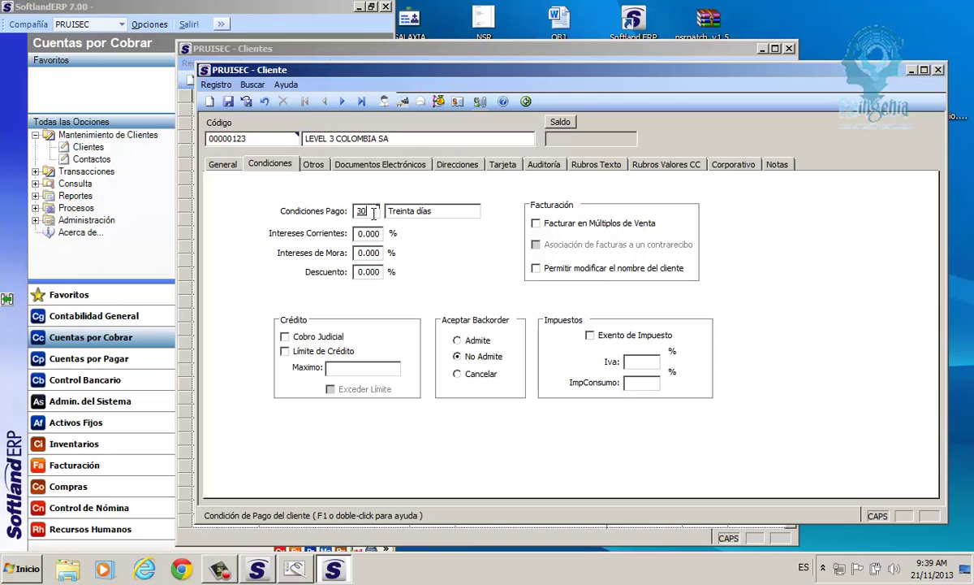
# Leave Intereses Corrientes, Intereses de Mora and Descuento at 0.000 and tick Facturar en Múltiplos de Venta.
pyautogui.moveTo(372, 212); pyautogui.dragTo(350, 213)
pyautogui.press('Tab')
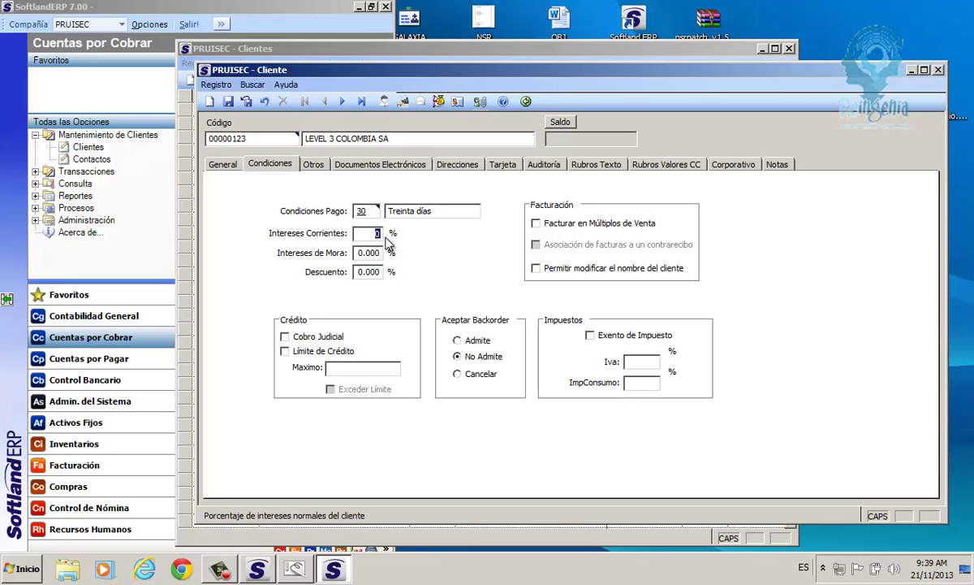
pyautogui.press('Tab')
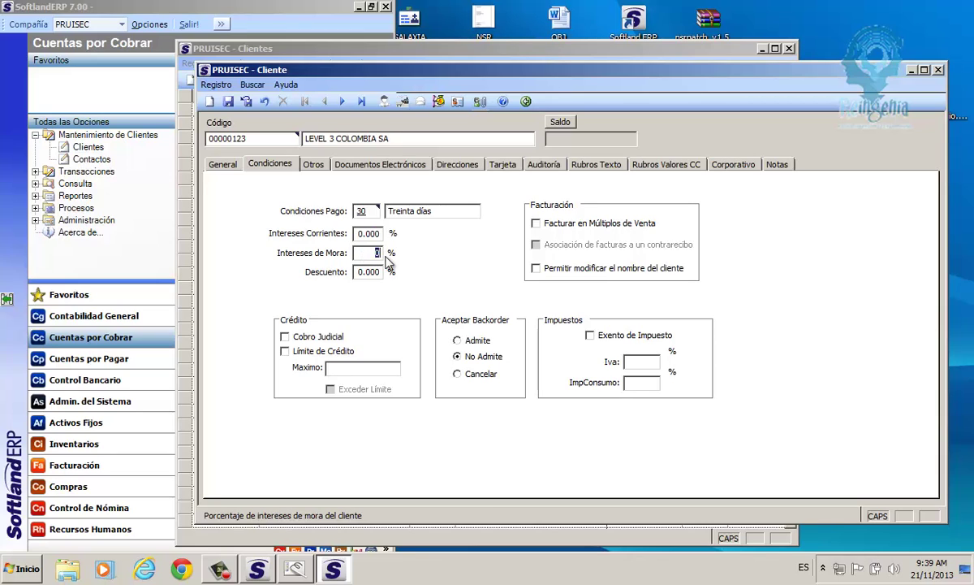
pyautogui.press('Tab')
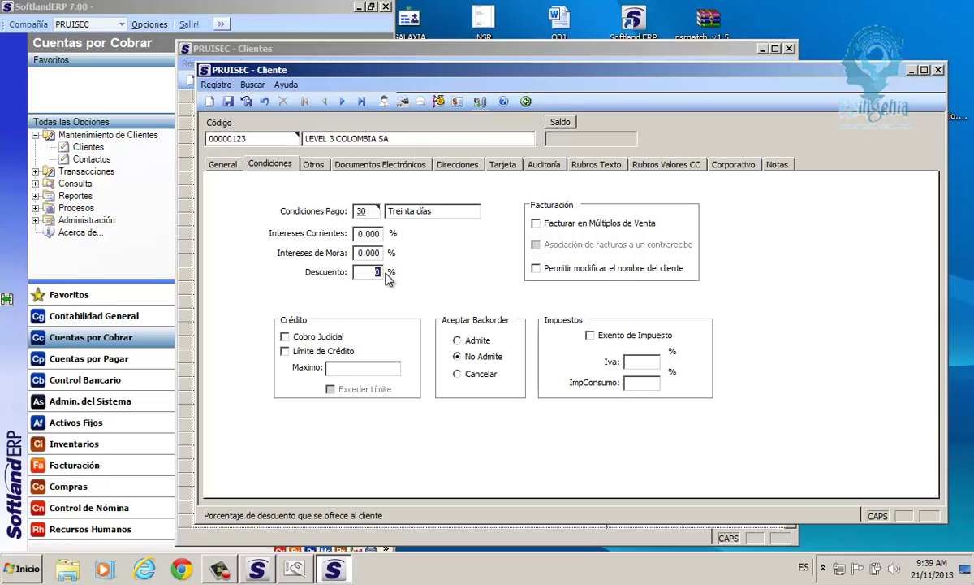
pyautogui.click(370, 233)
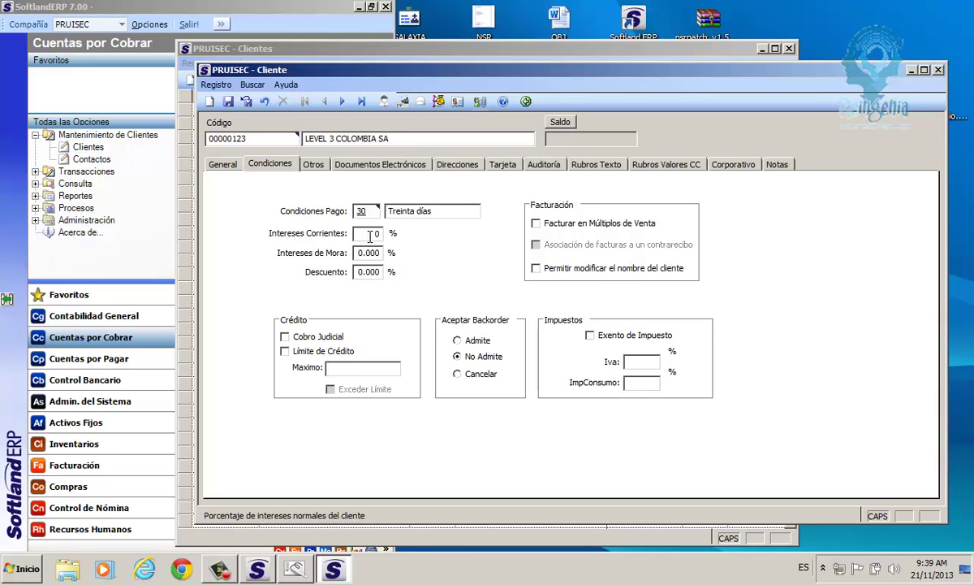
pyautogui.click(360, 254)
pyautogui.click(385, 274)
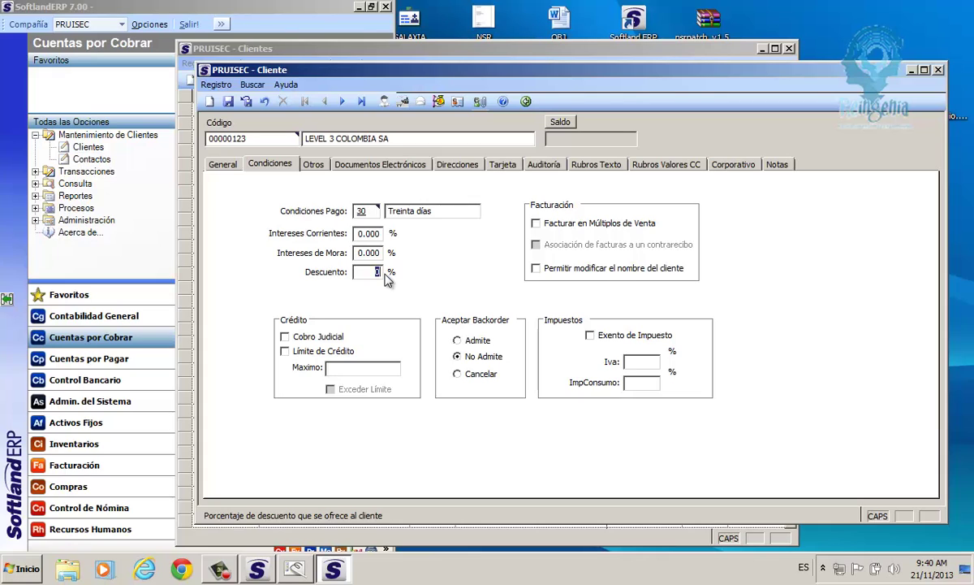
pyautogui.click(546, 226)
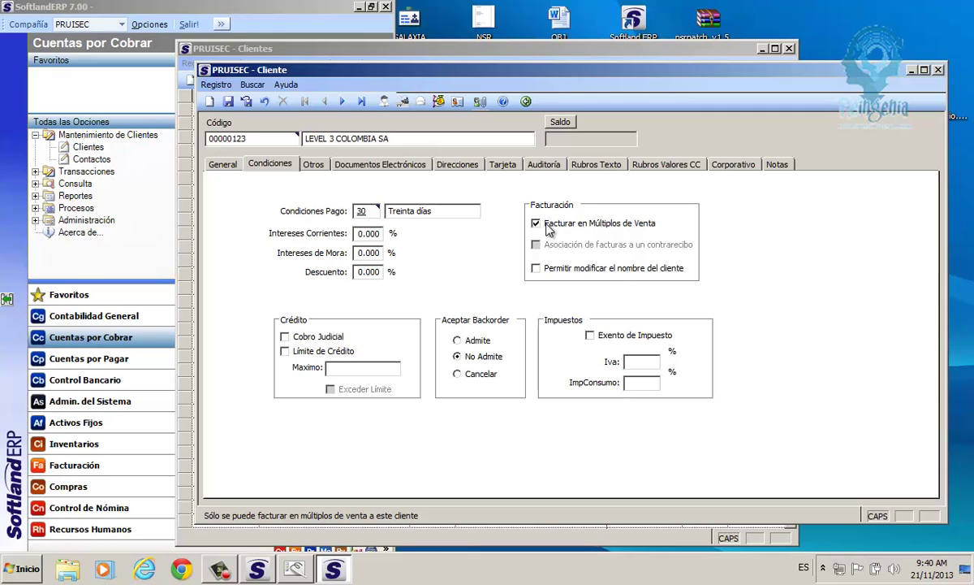
# Untick Facturar en Múltiplos de Venta, tick Permitir modificar el nombre del cliente, and select the name 'LEVEL 3 COLOMBIA SA'.
pyautogui.click(548, 229)
pyautogui.click(550, 229)
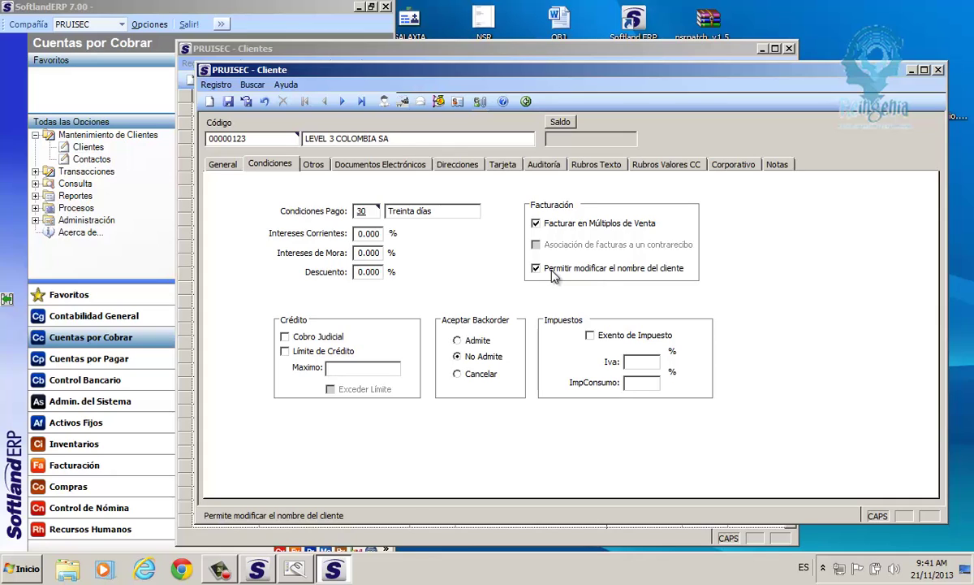
pyautogui.click(552, 224)
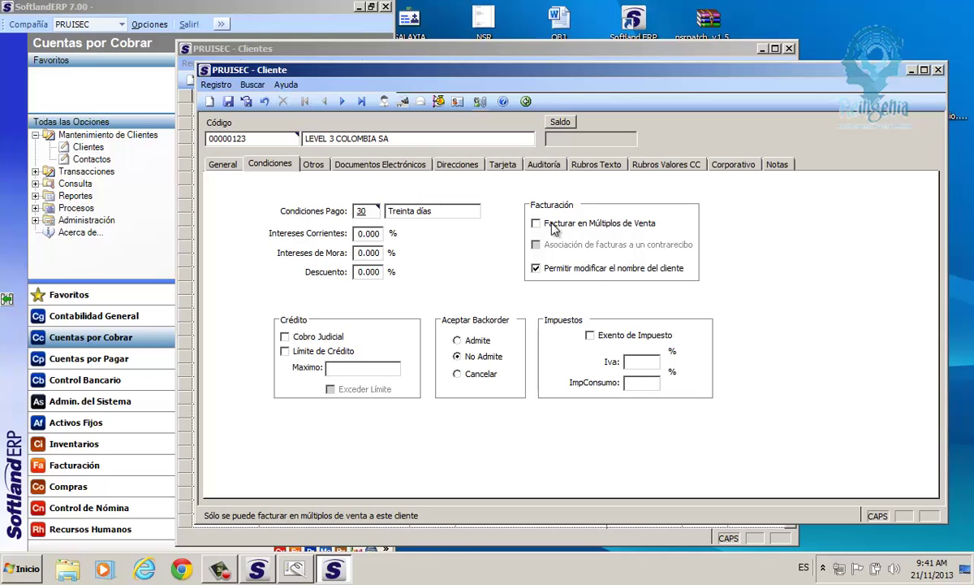
pyautogui.click(545, 273)
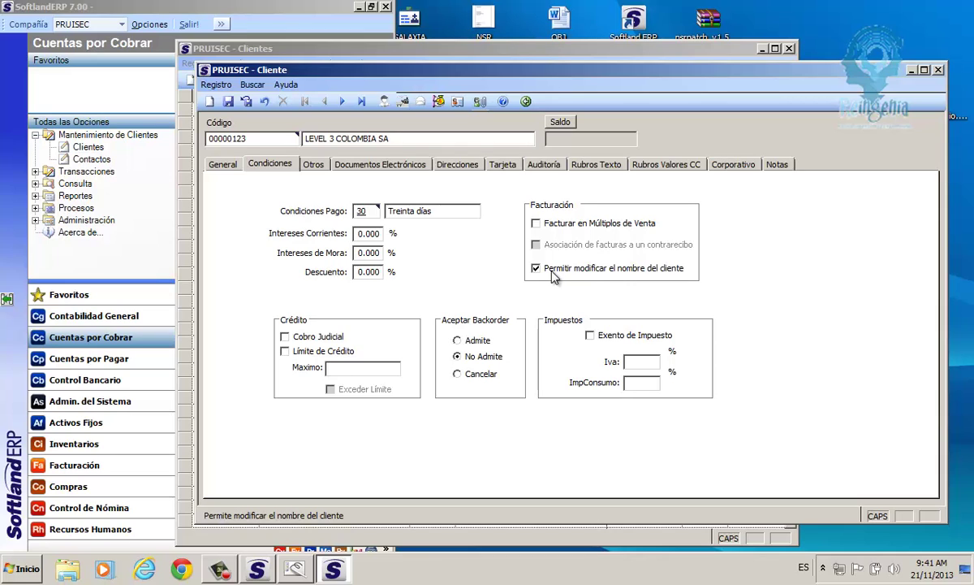
pyautogui.moveTo(391, 139); pyautogui.dragTo(303, 139)
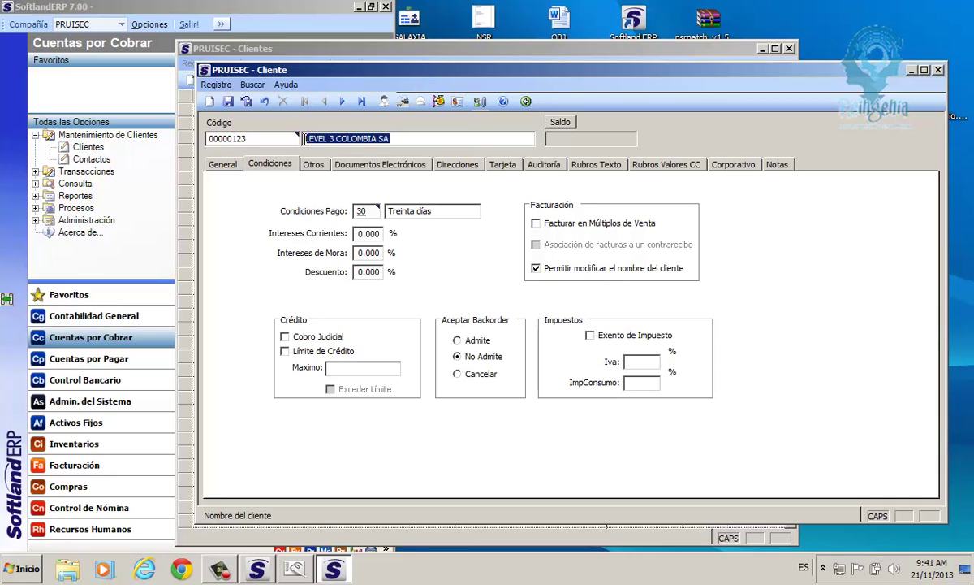
# Leave Permitir modificar el nombre del cliente unticked after selecting the name 'LEVEL 3 COLOMBIA SA'.
pyautogui.click(559, 276)
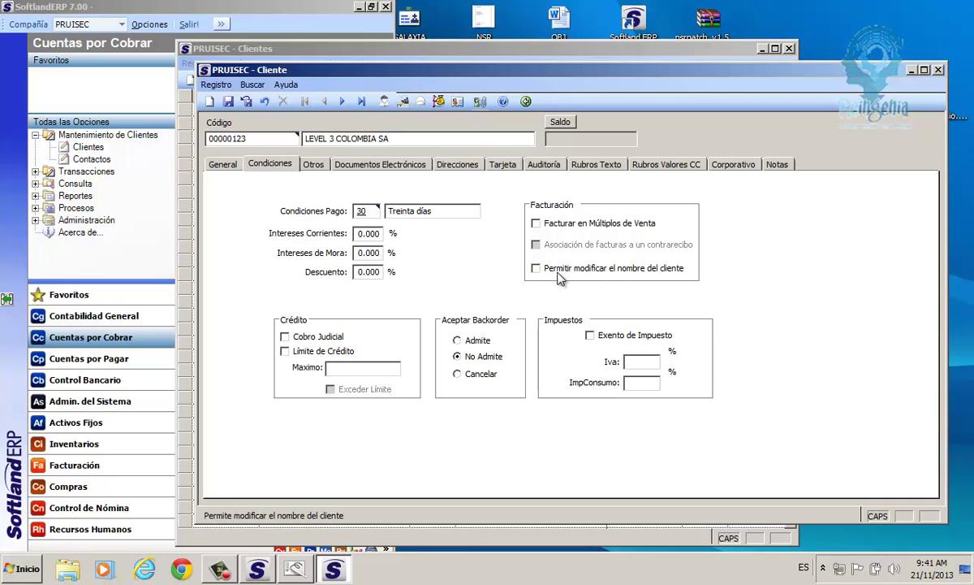
pyautogui.click(548, 276)
pyautogui.moveTo(388, 138); pyautogui.dragTo(305, 139)
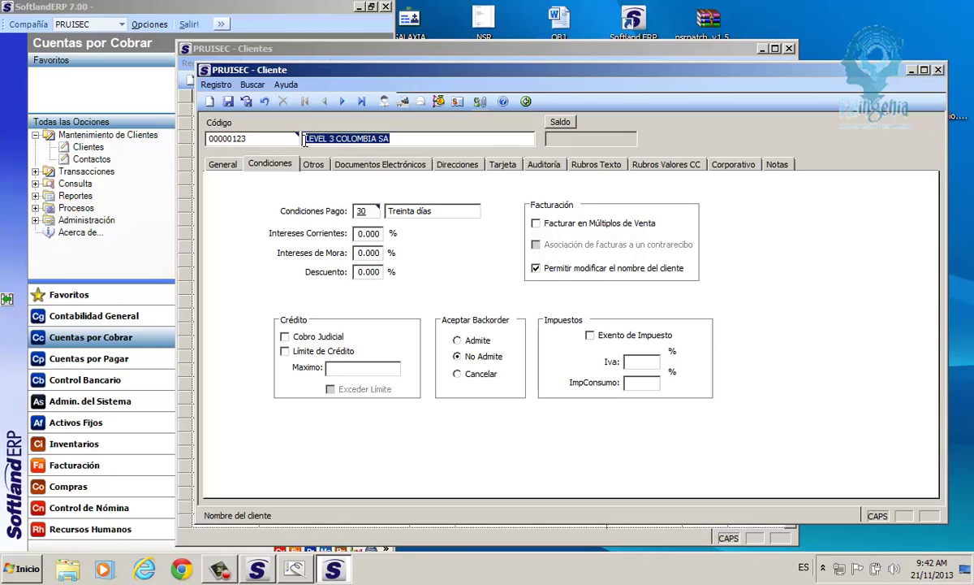
pyautogui.click(546, 271)
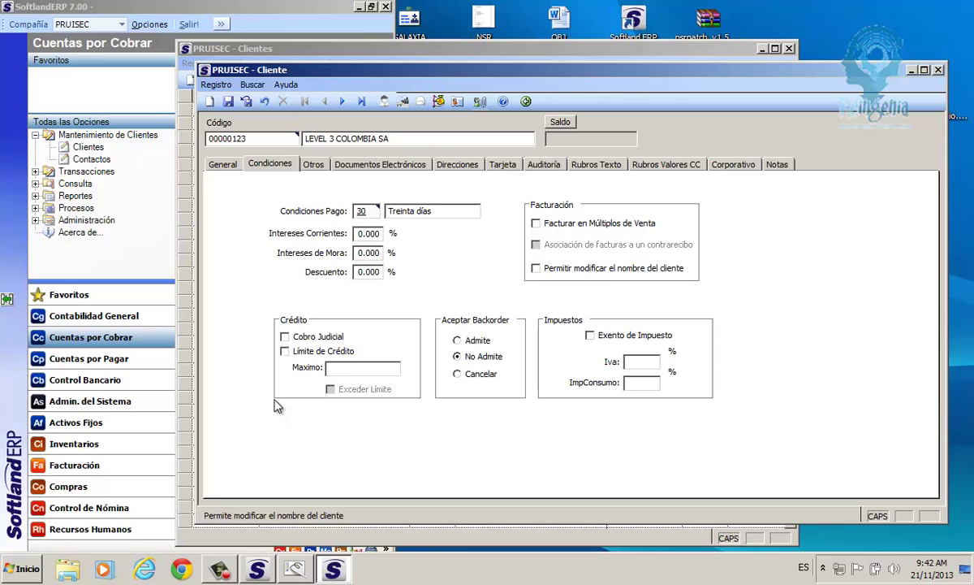
# Try Cobro Judicial and clear it, then demonstrate Límite de Crédito, the maximum credit field and Exceder Límite.
pyautogui.click(294, 336)
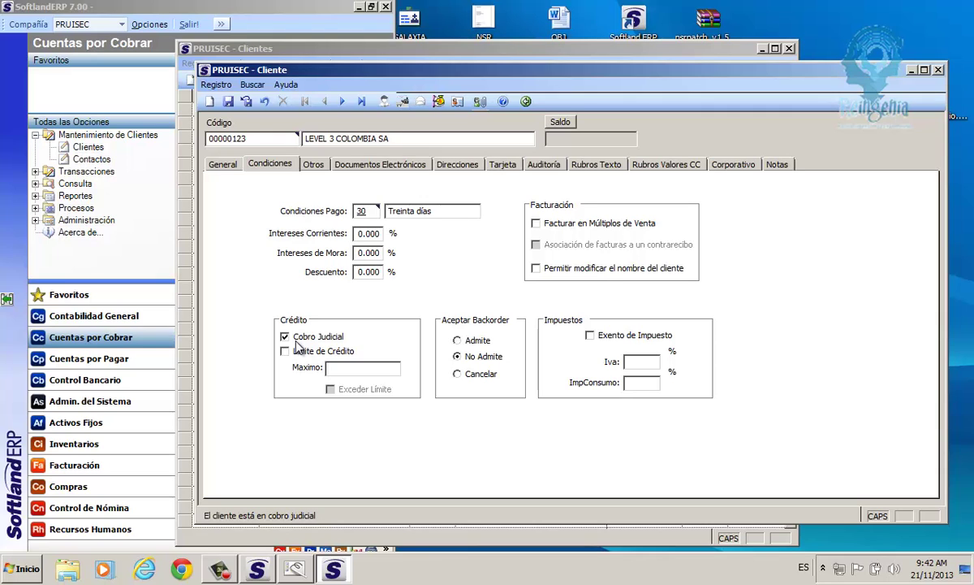
pyautogui.click(284, 336)
pyautogui.click(284, 350)
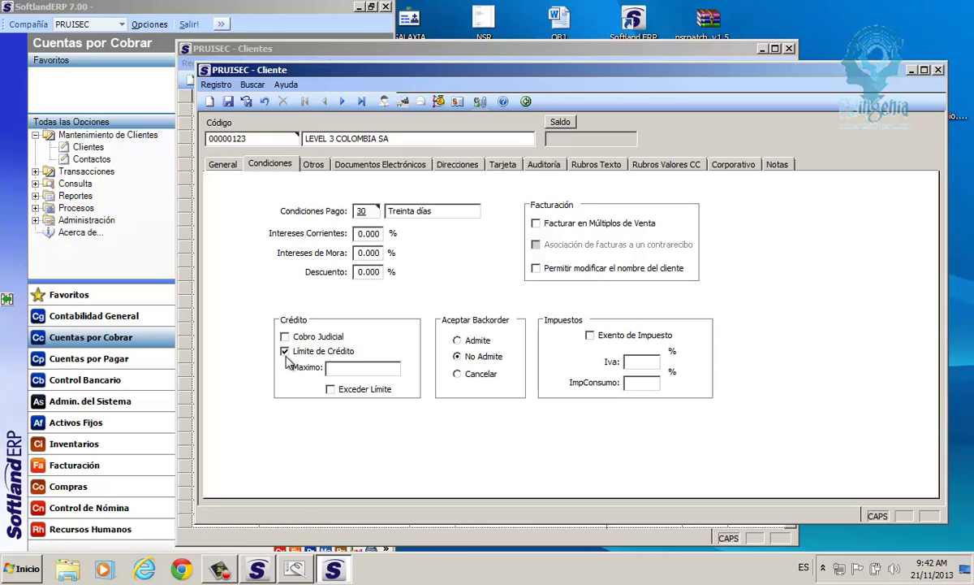
pyautogui.click(332, 390)
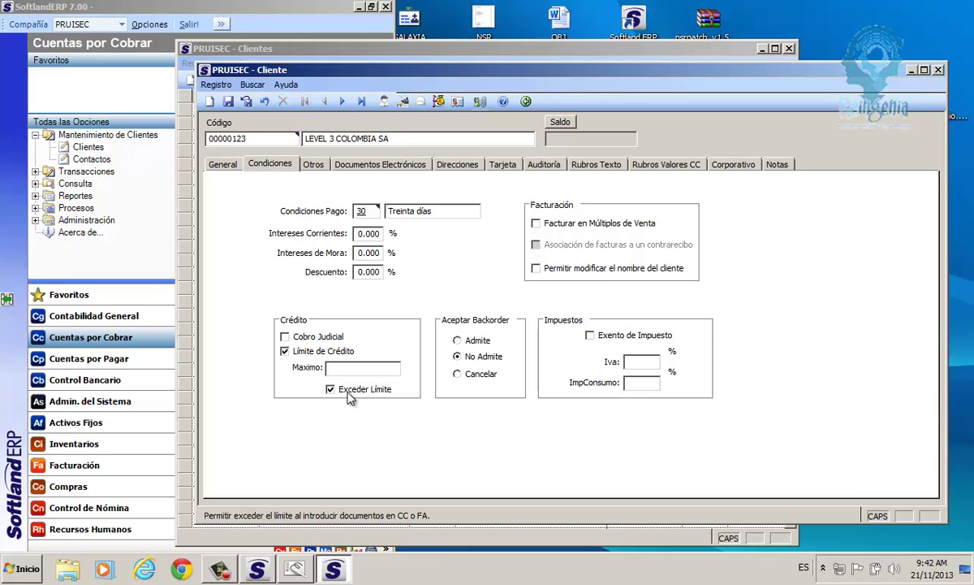
pyautogui.click(299, 353)
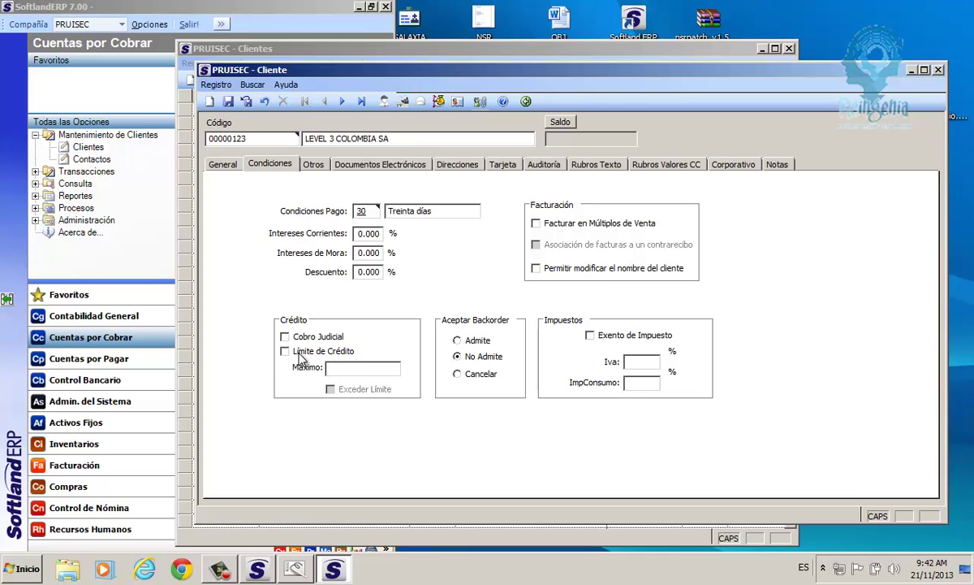
pyautogui.click(341, 371)
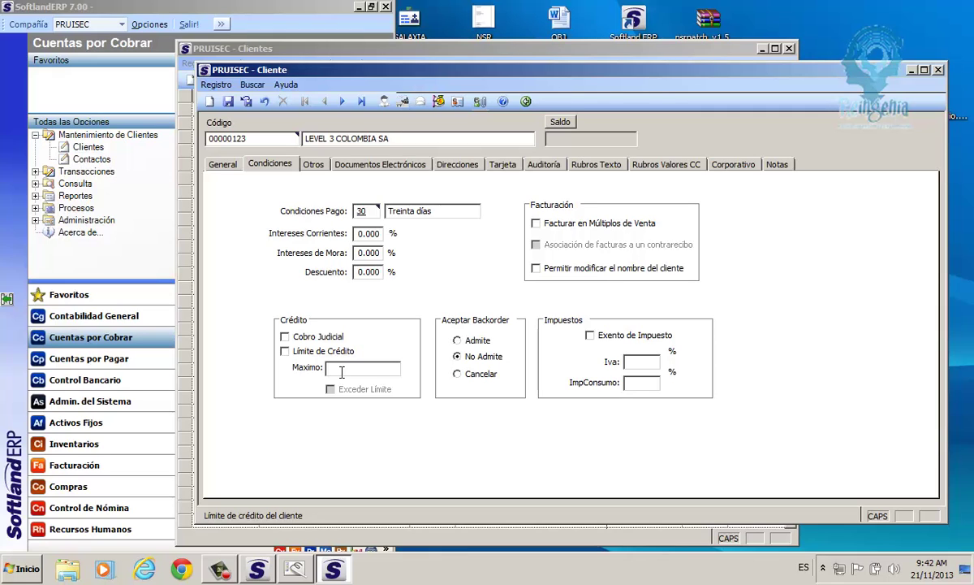
pyautogui.click(285, 351)
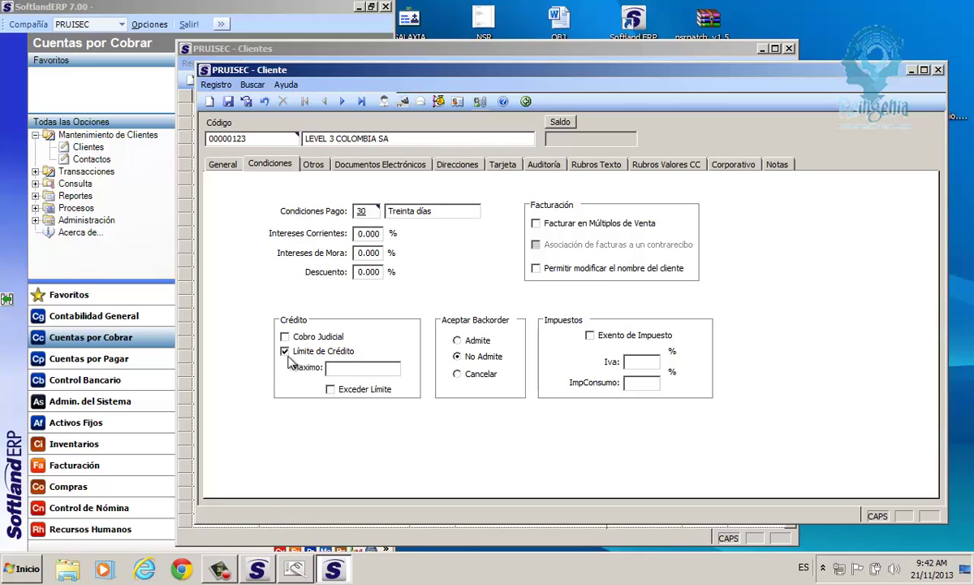
pyautogui.click(344, 370)
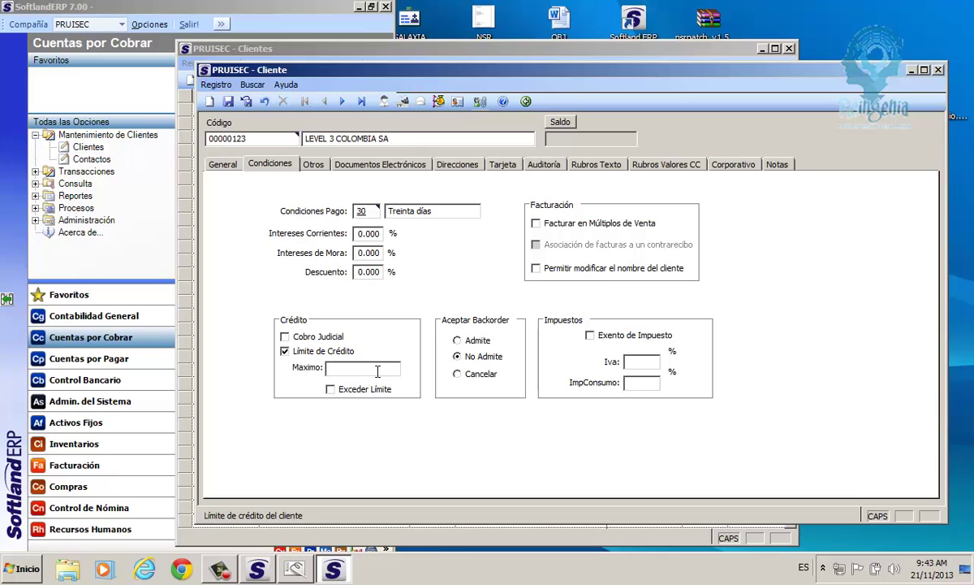
pyautogui.click(331, 390)
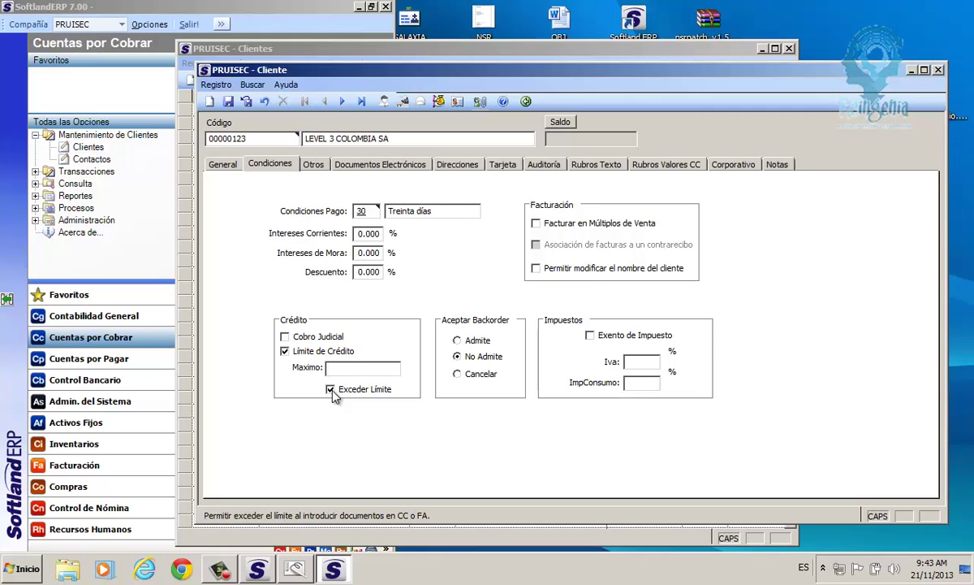
pyautogui.click(331, 388)
# Leave Límite de Crédito unticked and set Aceptar Backorder to Admite.
pyautogui.click(297, 355)
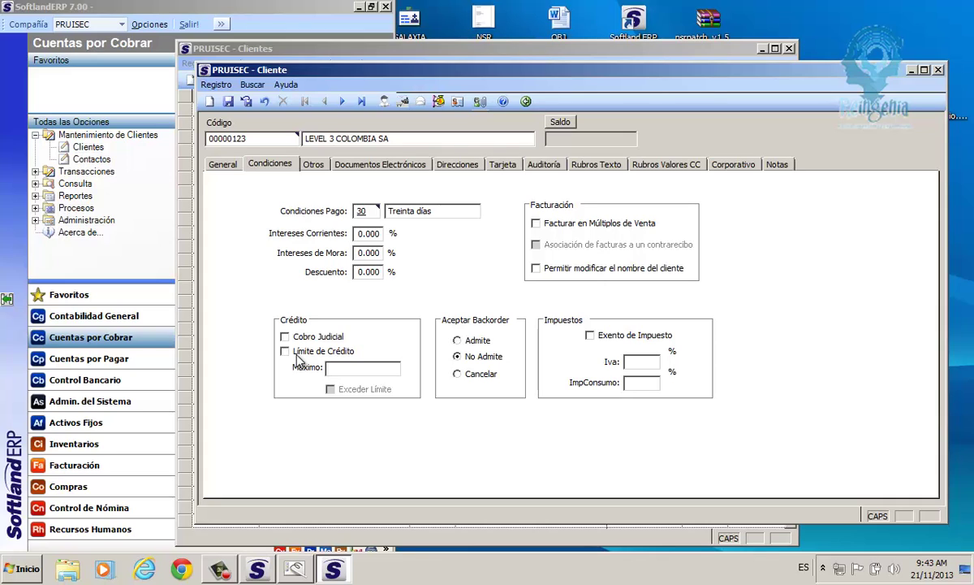
pyautogui.click(297, 357)
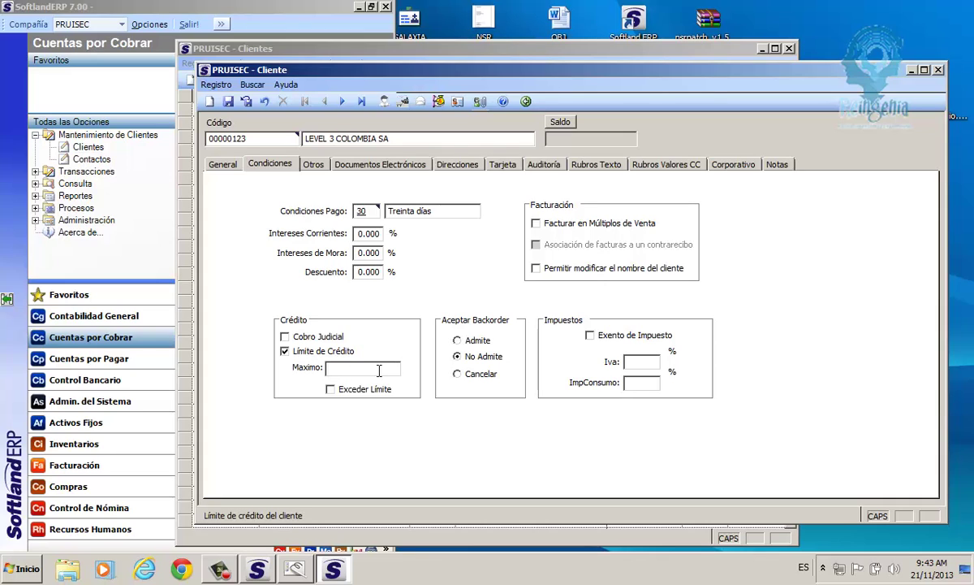
pyautogui.click(335, 370)
pyautogui.click(348, 391)
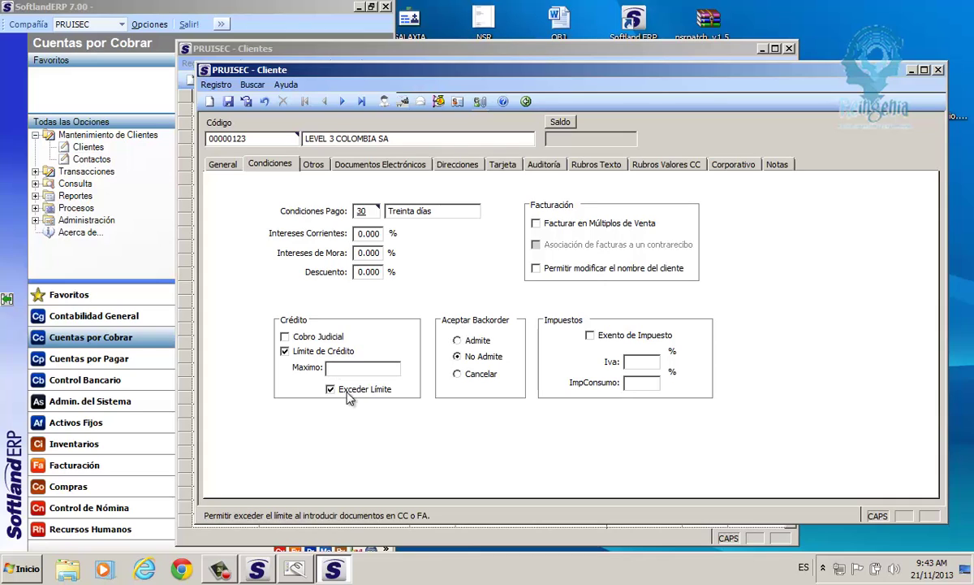
pyautogui.click(298, 357)
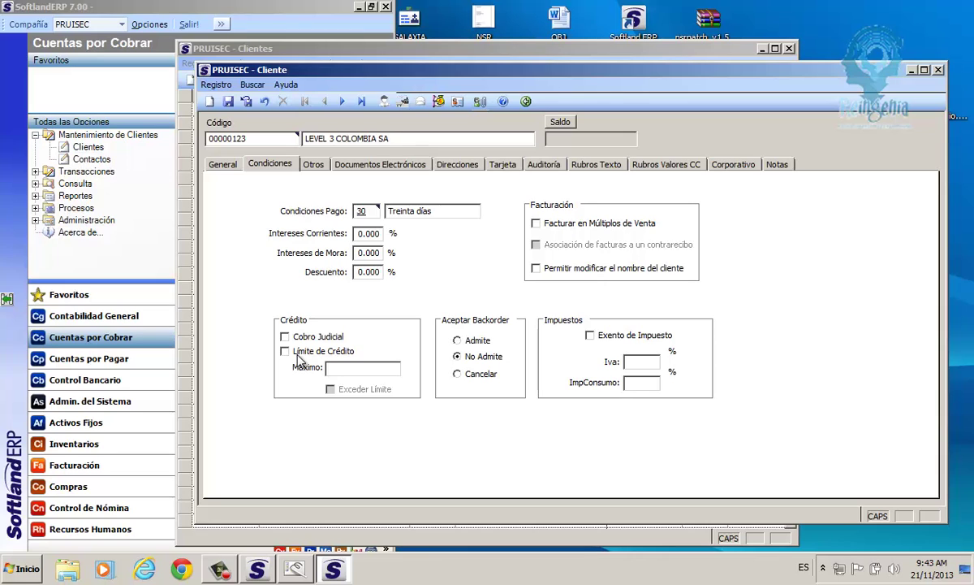
pyautogui.click(475, 341)
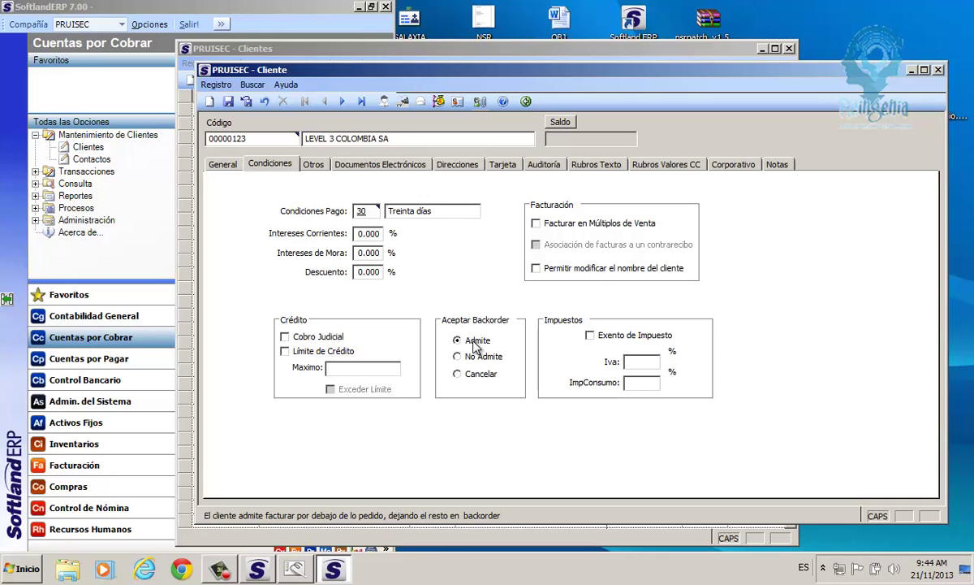
# Cycle Aceptar Backorder through its options and leave it at Admite.
pyautogui.click(469, 357)
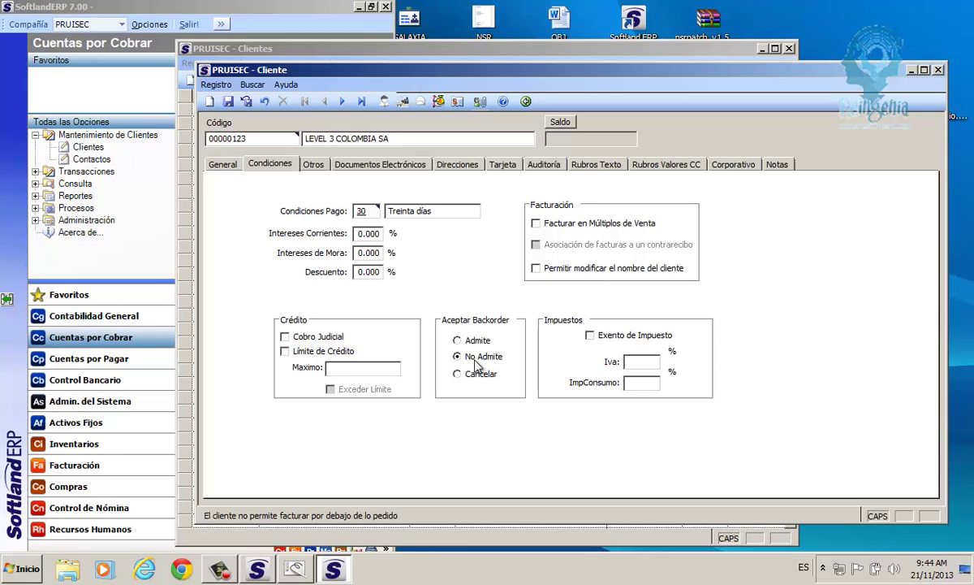
pyautogui.click(458, 374)
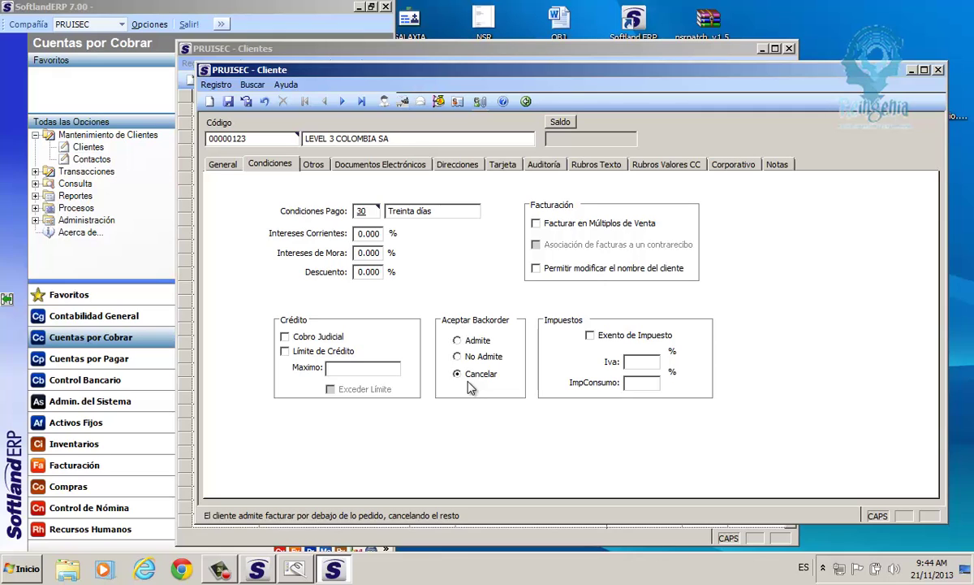
pyautogui.click(473, 341)
pyautogui.click(474, 362)
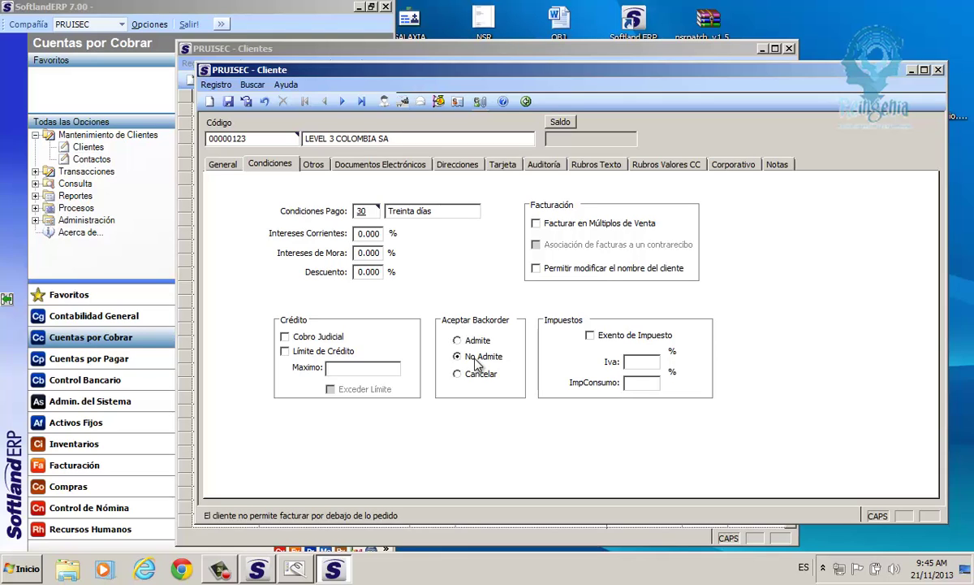
pyautogui.click(475, 346)
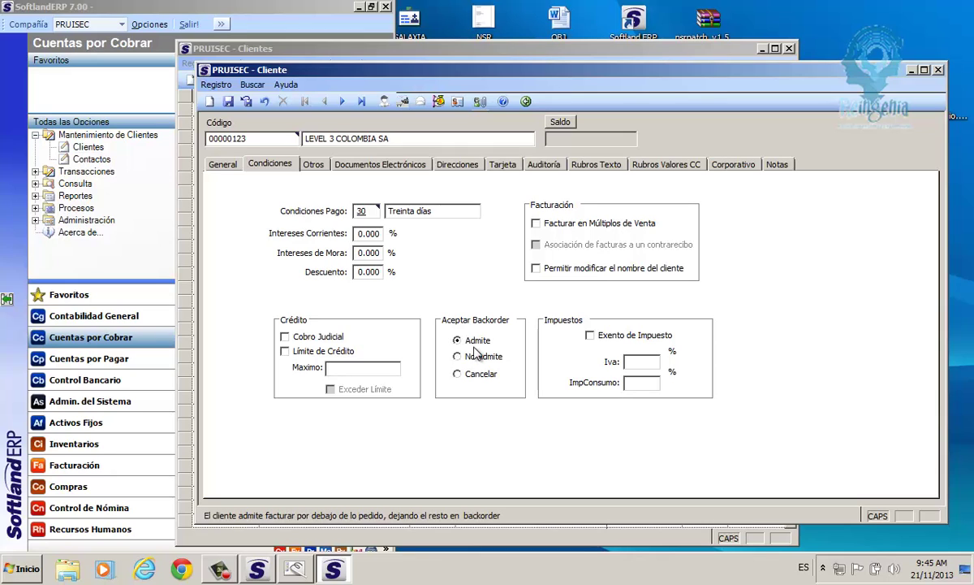
pyautogui.click(466, 359)
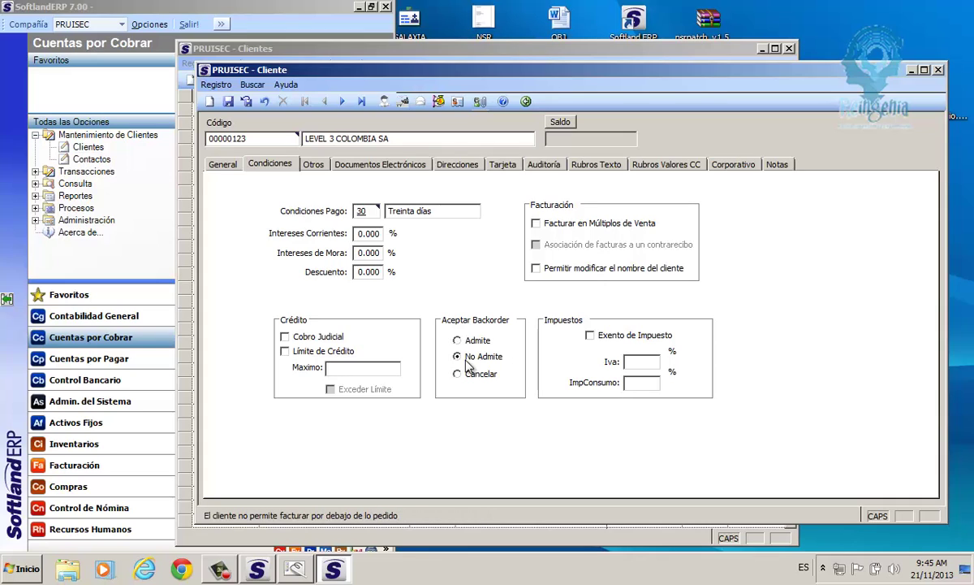
pyautogui.click(472, 345)
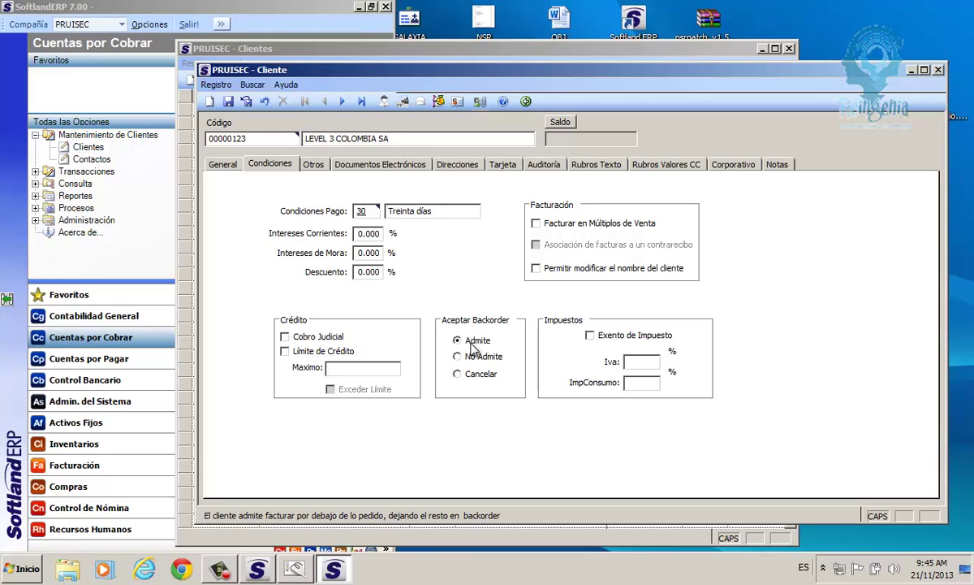
# Try Exento de Impuesto with its Iva percentage, then leave the client not tax-exempt.
pyautogui.click(590, 336)
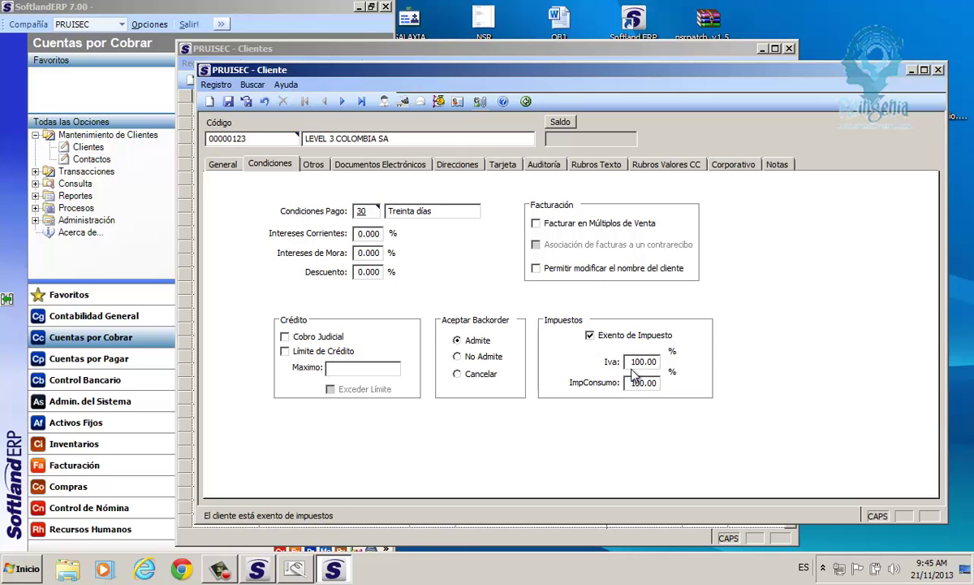
pyautogui.click(649, 362)
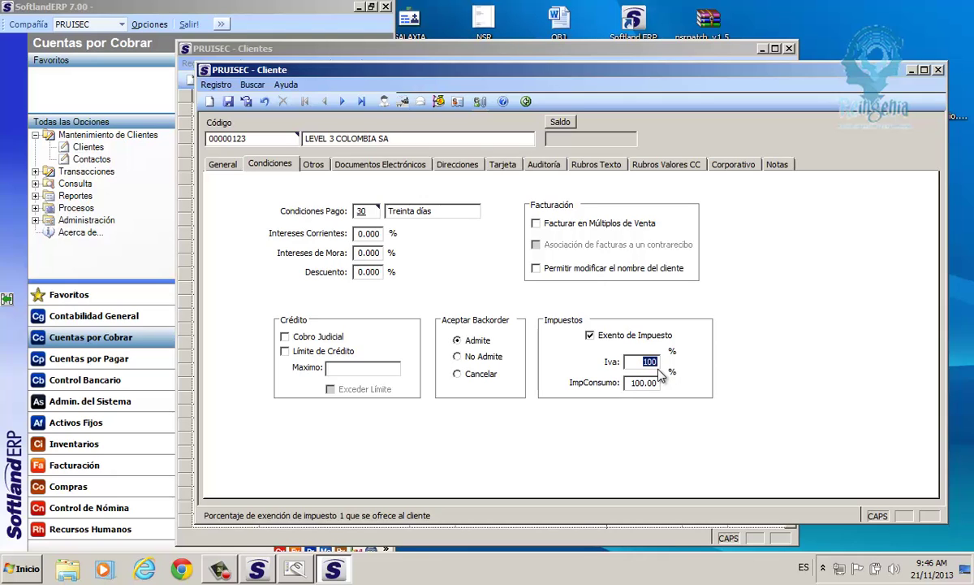
pyautogui.click(591, 336)
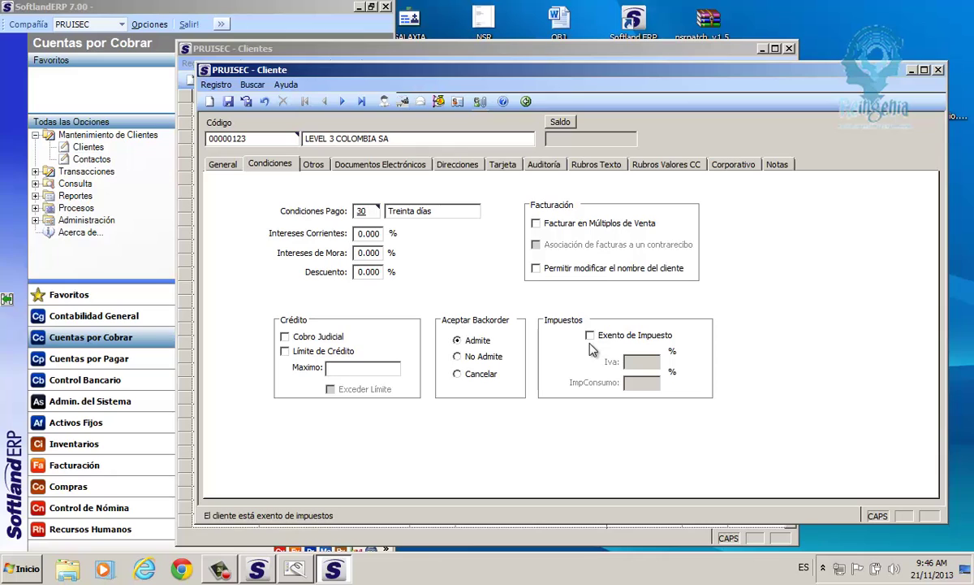
pyautogui.click(590, 335)
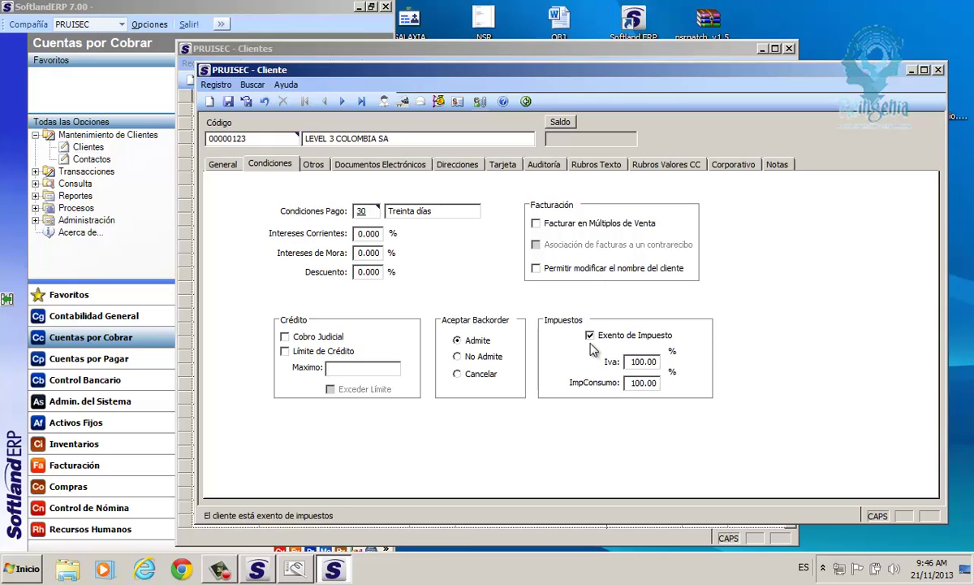
pyautogui.click(594, 342)
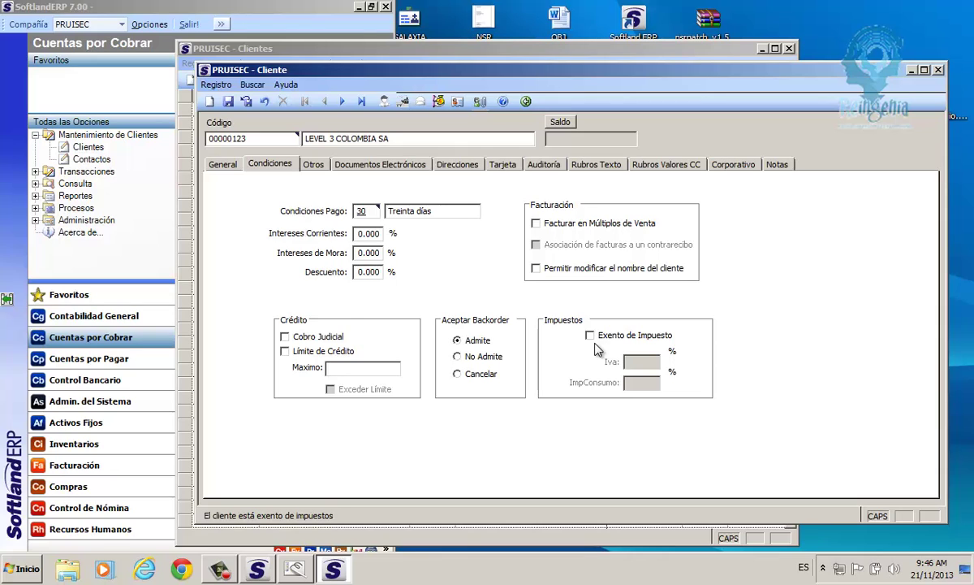
pyautogui.click(314, 164)
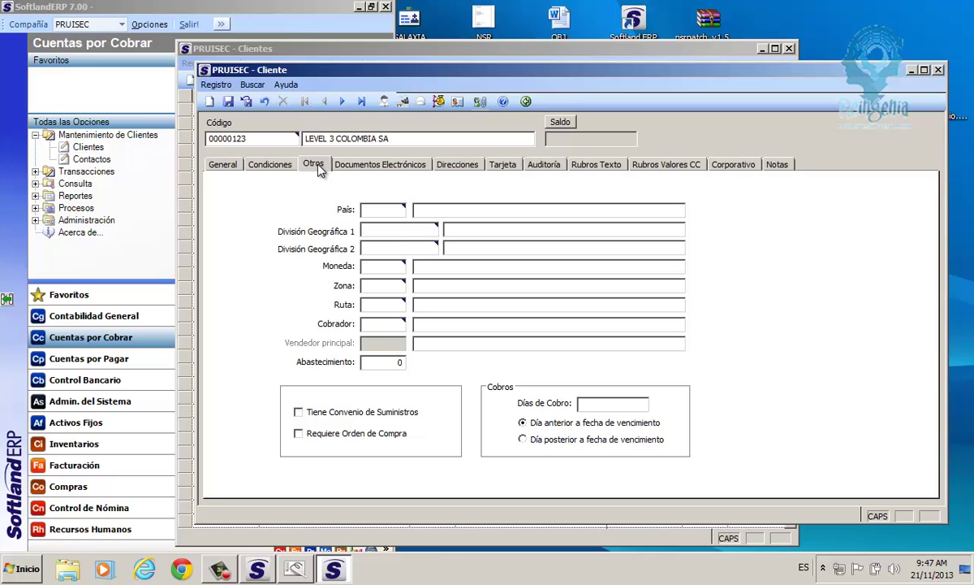
# Step through País and División Geográfica 1, then open the División Geográfica 2 lookup.
pyautogui.click(381, 211)
pyautogui.click(380, 231)
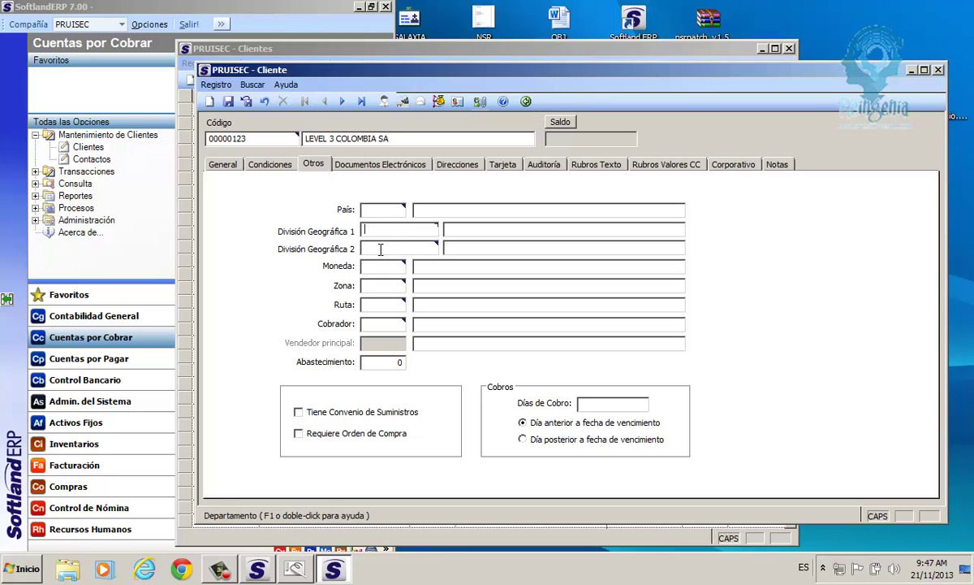
pyautogui.click(380, 249)
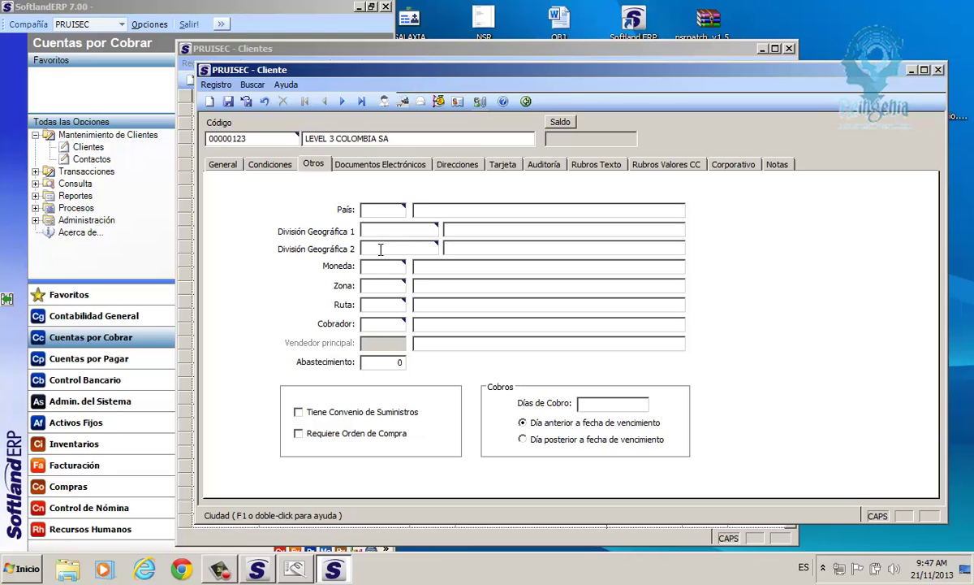
pyautogui.doubleClick(381, 249)
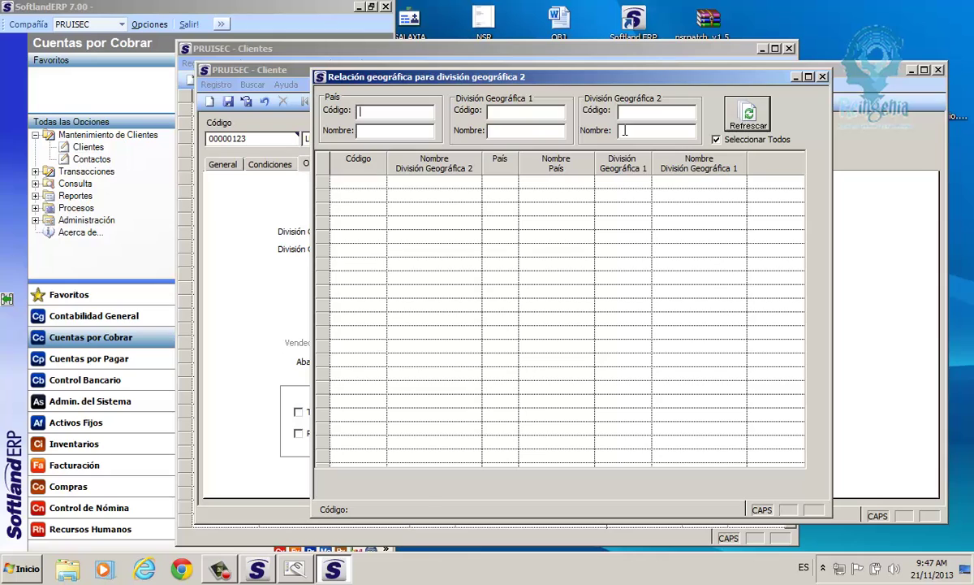
# Filter the lookup on División Geográfica 2 name 'BOGO' and refresh to find 001 BOGOTÁ.
pyautogui.click(368, 131)
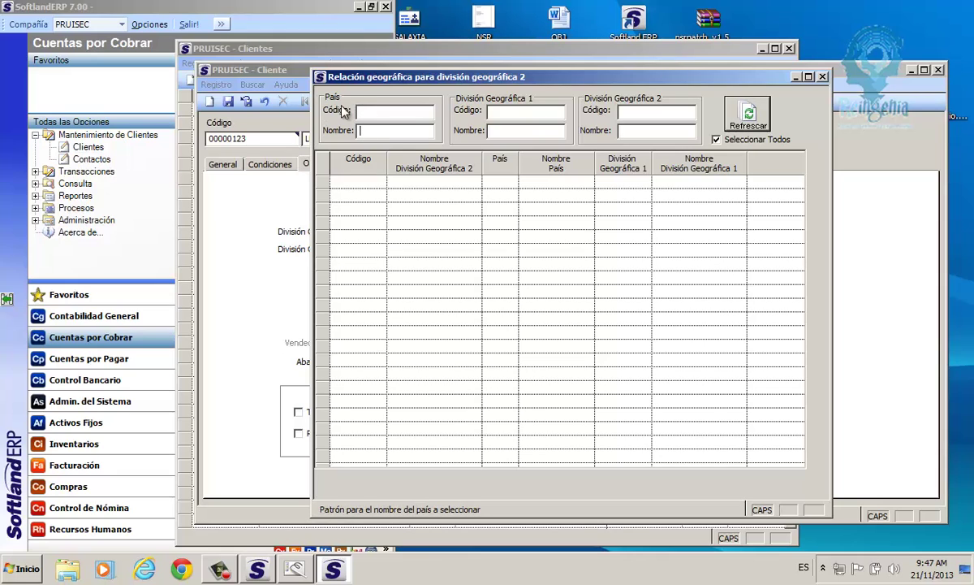
pyautogui.click(504, 113)
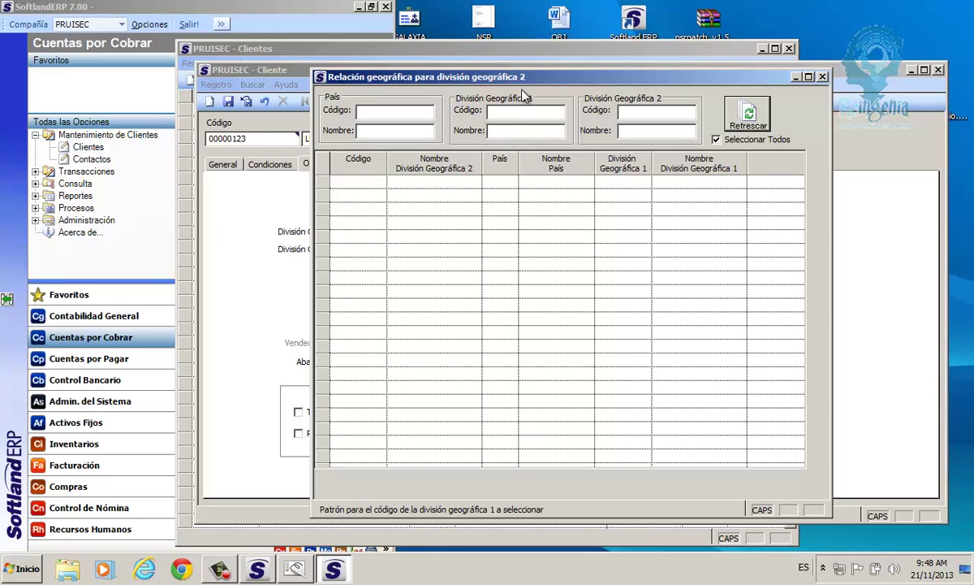
pyautogui.click(631, 112)
pyautogui.click(632, 130)
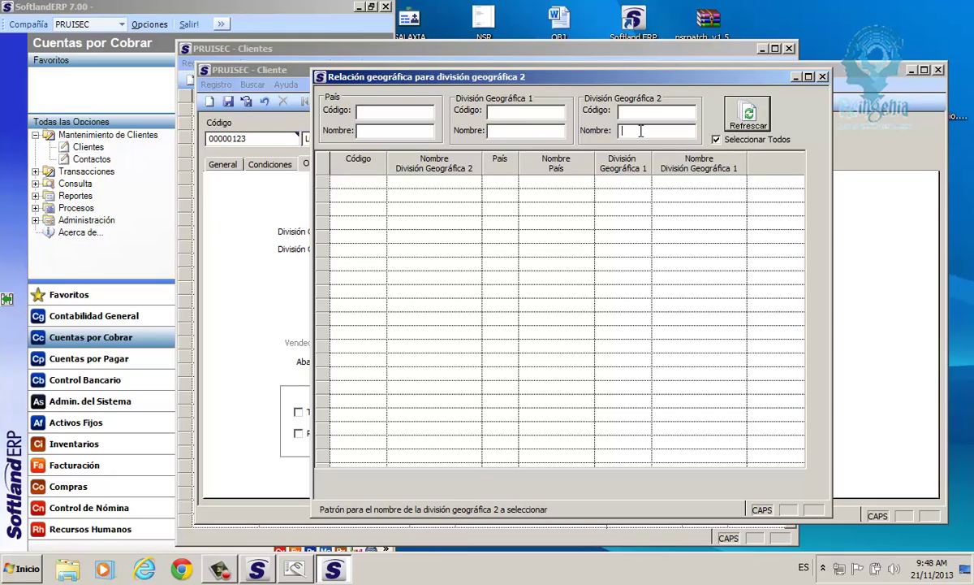
pyautogui.write('B')
pyautogui.write('OGI')
pyautogui.write('OGO')
pyautogui.click(748, 115)
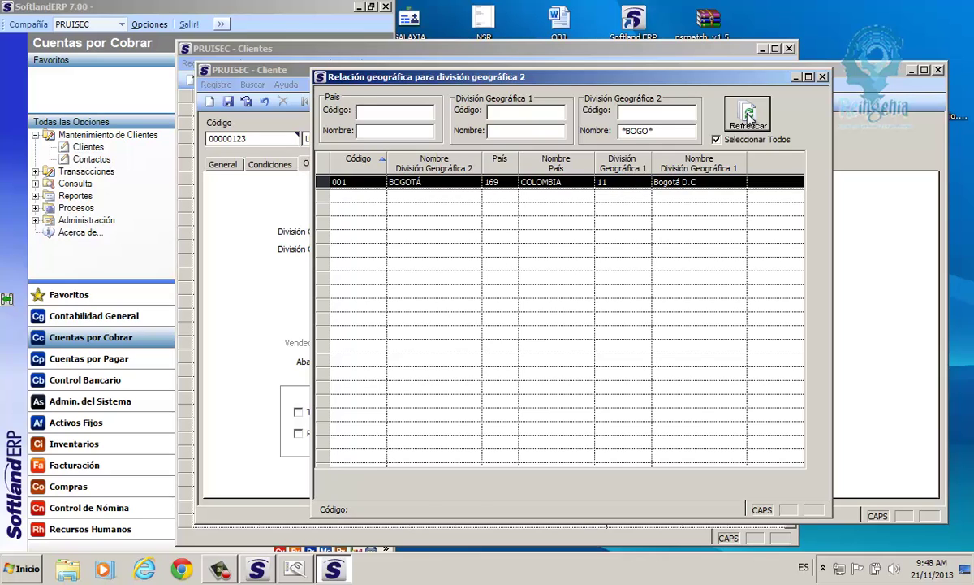
pyautogui.click(749, 116)
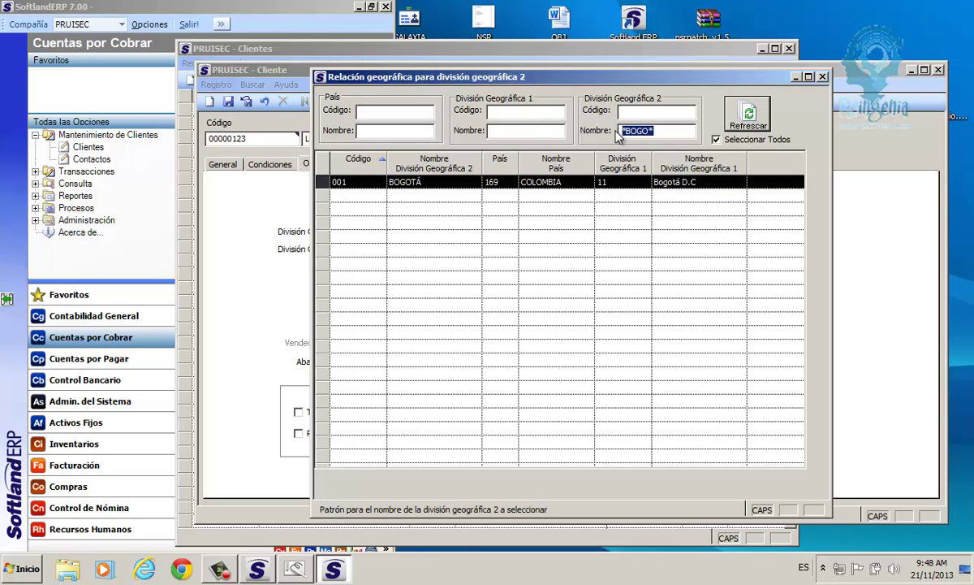
# Search names containing 'CAL', pick LA CALERA, then clear the city name filter.
pyautogui.write('CA')
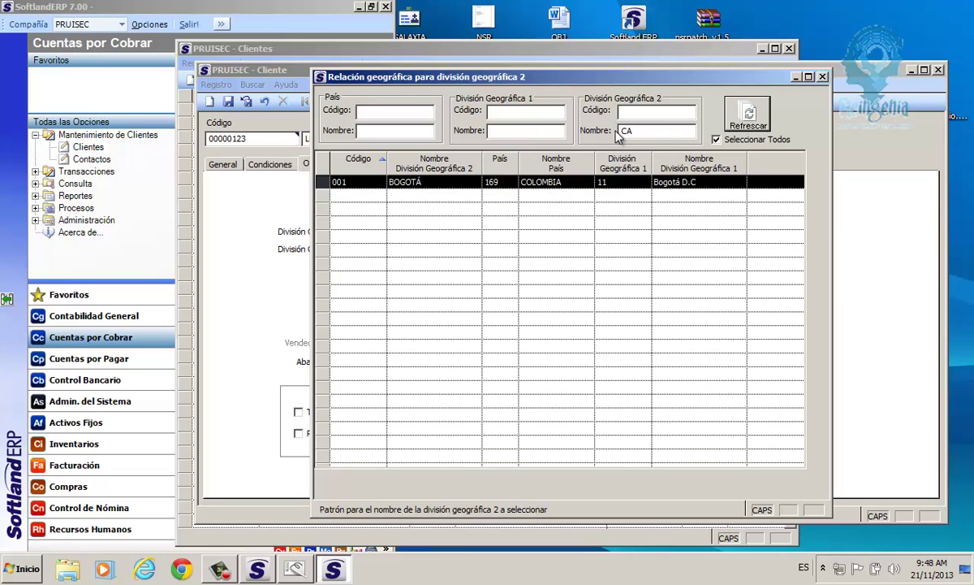
pyautogui.write('L')
pyautogui.click(735, 119)
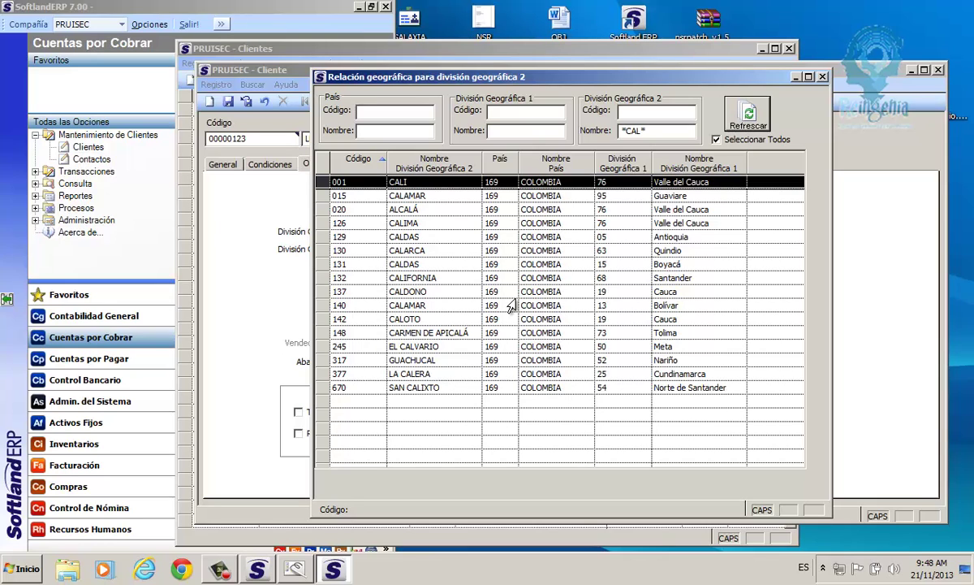
pyautogui.click(443, 374)
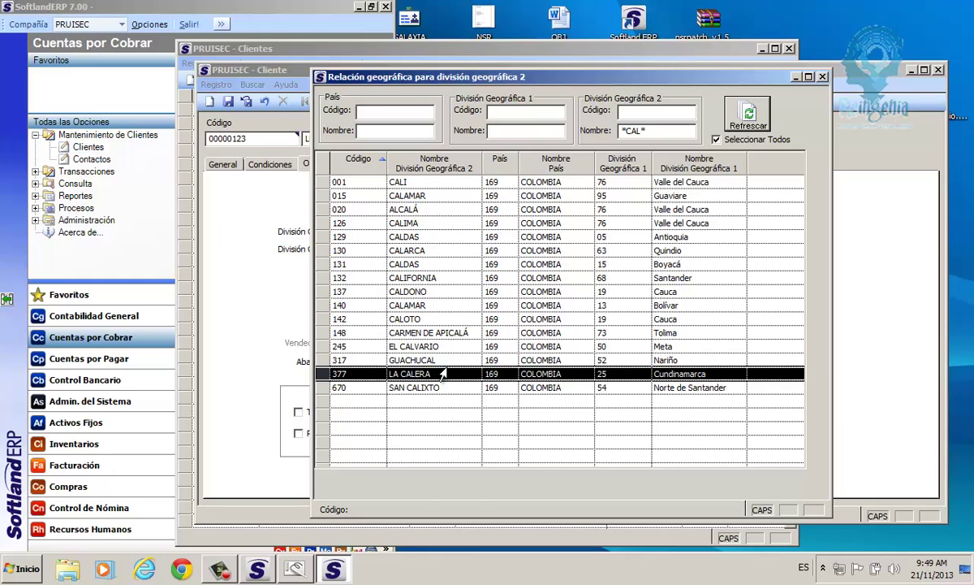
pyautogui.moveTo(650, 131); pyautogui.dragTo(610, 133)
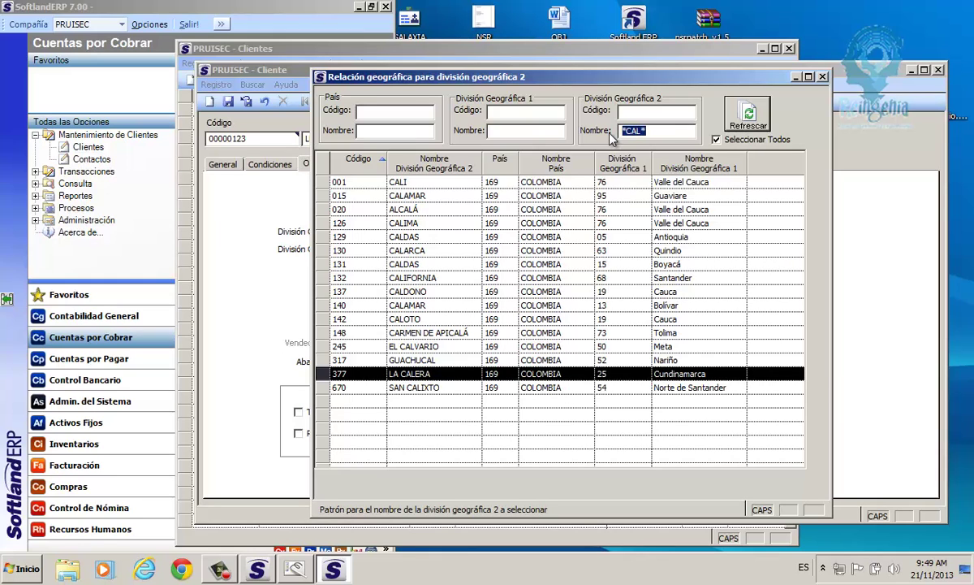
pyautogui.press('Delete')
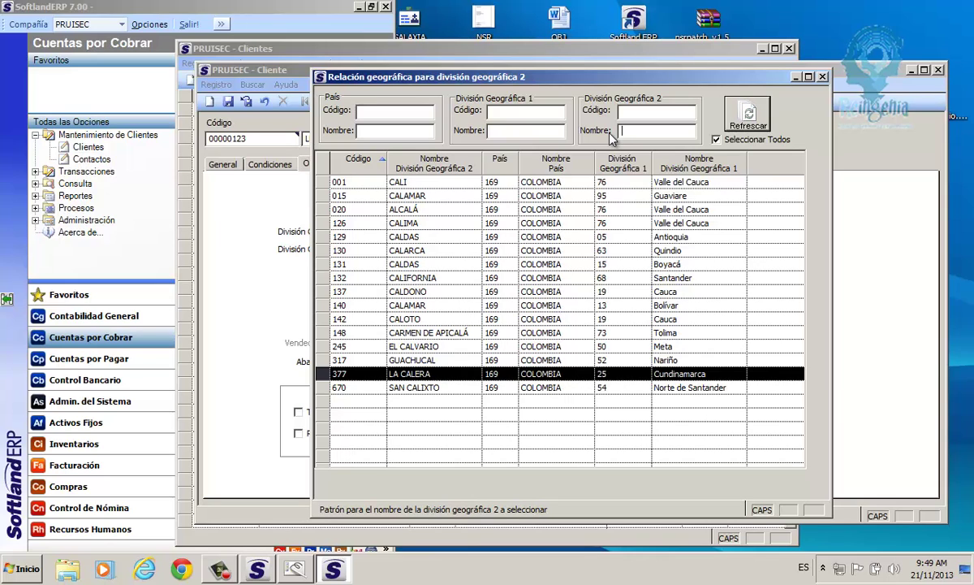
pyautogui.click(503, 132)
# Try department filters 'AR' and 'BO', clear them, and choose the 001 BOGOTÁ row.
pyautogui.write('AR')
pyautogui.press('BackSpace')
pyautogui.press('BackSpace')
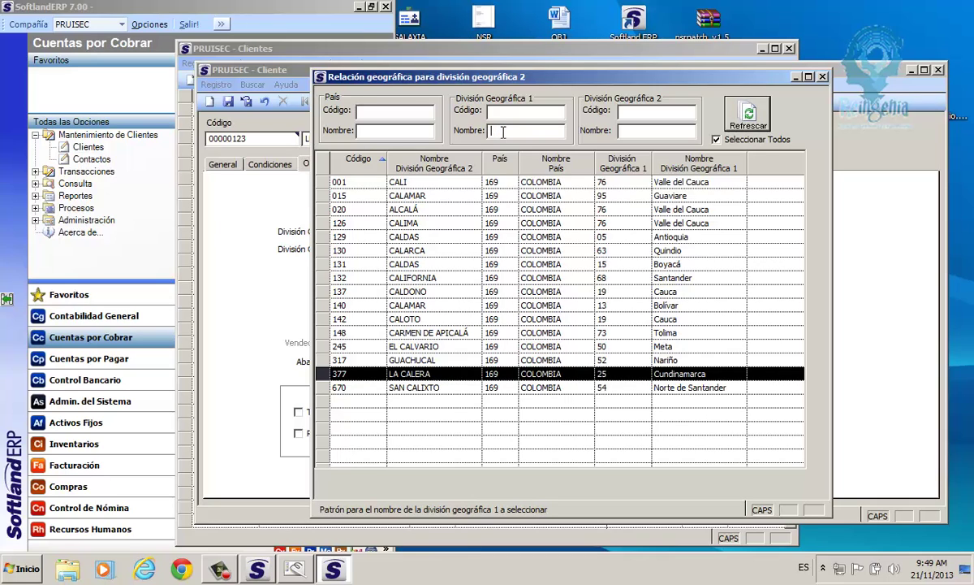
pyautogui.write('BO*')
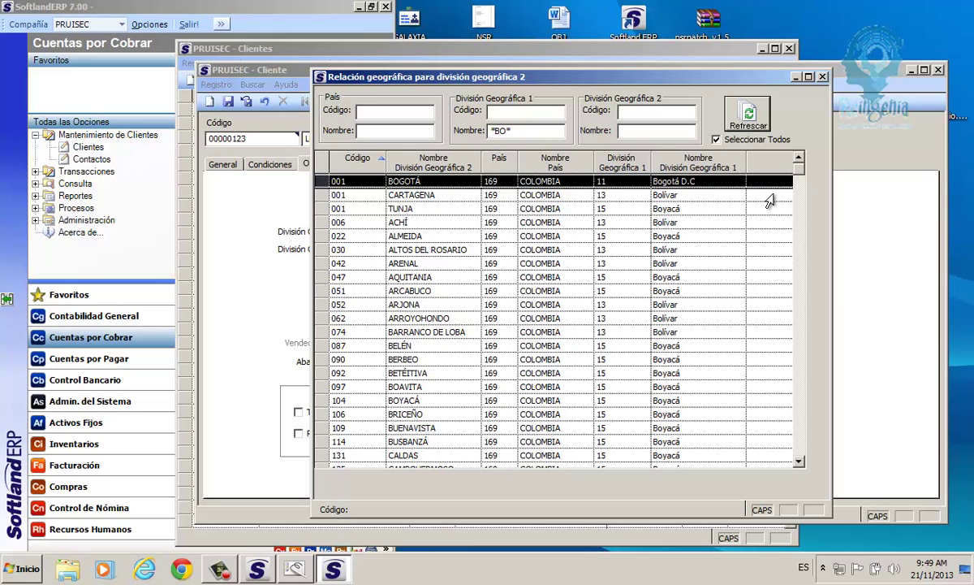
pyautogui.click(662, 263)
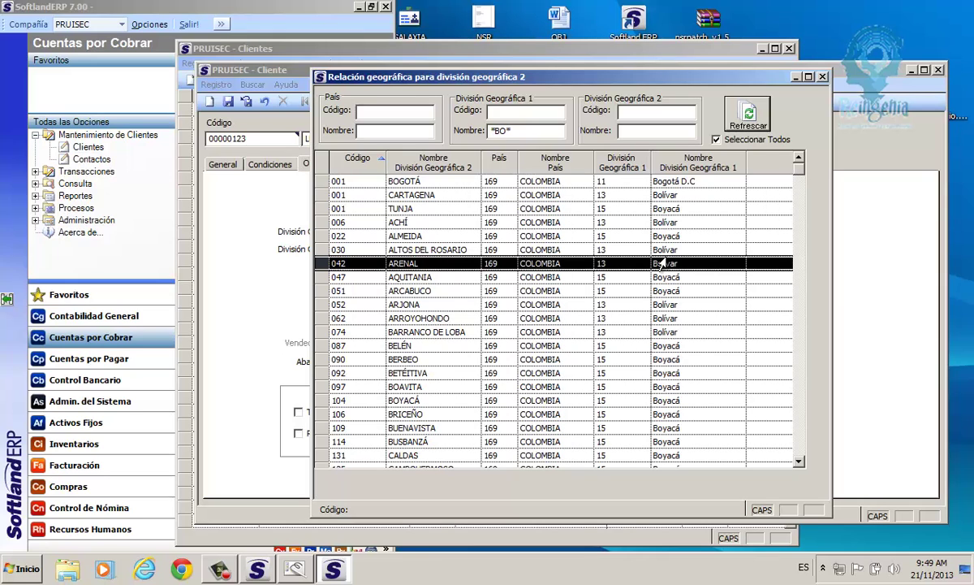
pyautogui.press('Down')
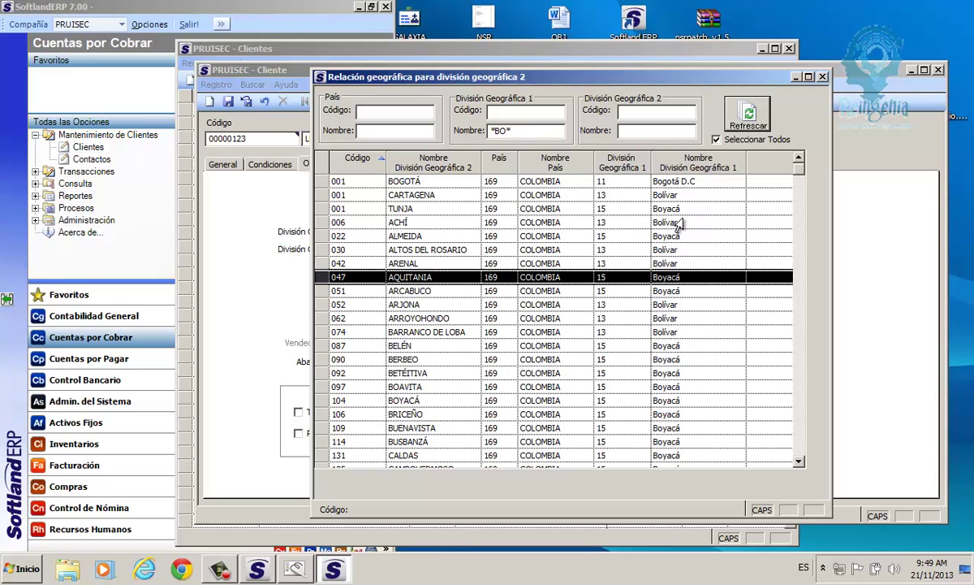
pyautogui.click(536, 128)
pyautogui.press('Delete')
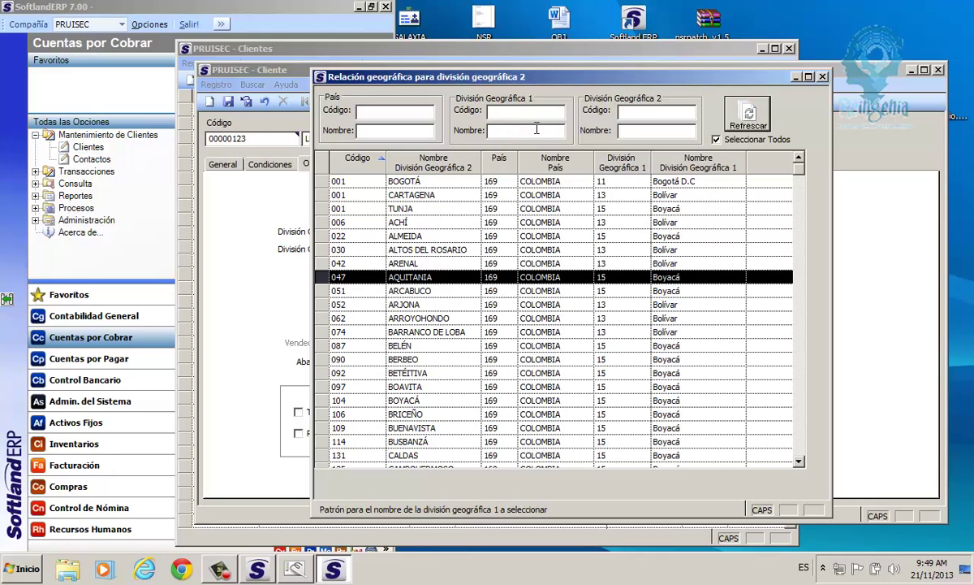
pyautogui.click(686, 181)
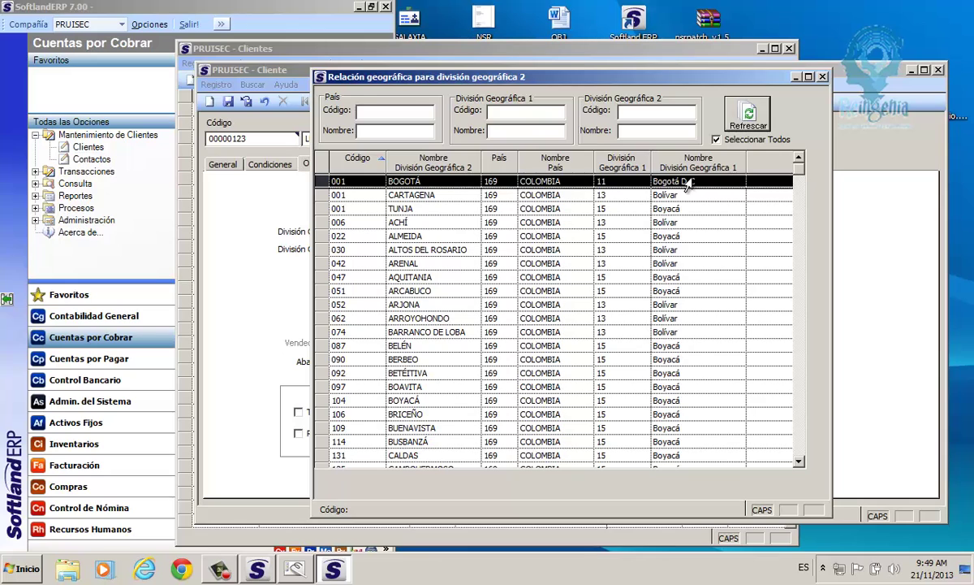
pyautogui.doubleClick(687, 181)
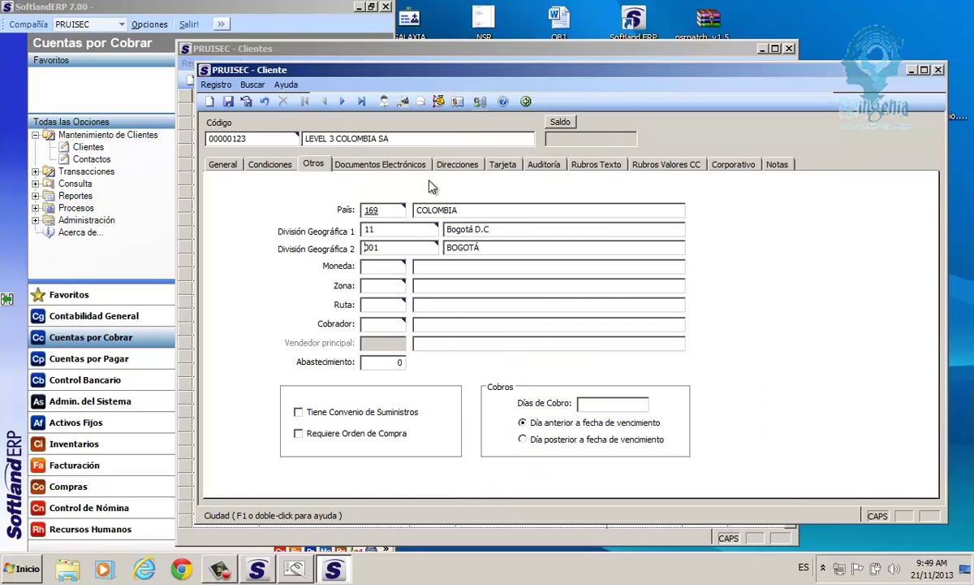
# Review the country, department and city values, then return to the General details.
pyautogui.click(365, 209)
pyautogui.click(358, 230)
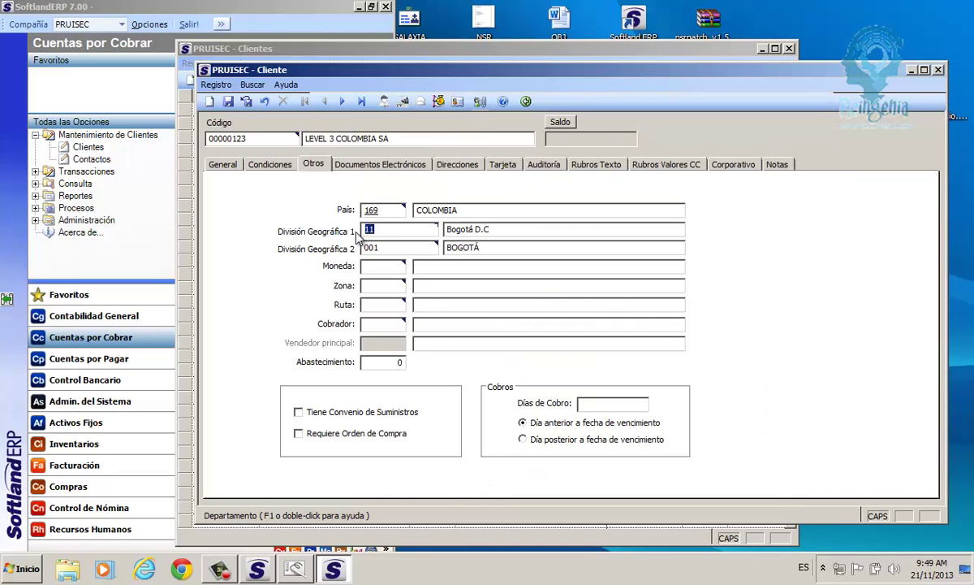
pyautogui.press('Tab')
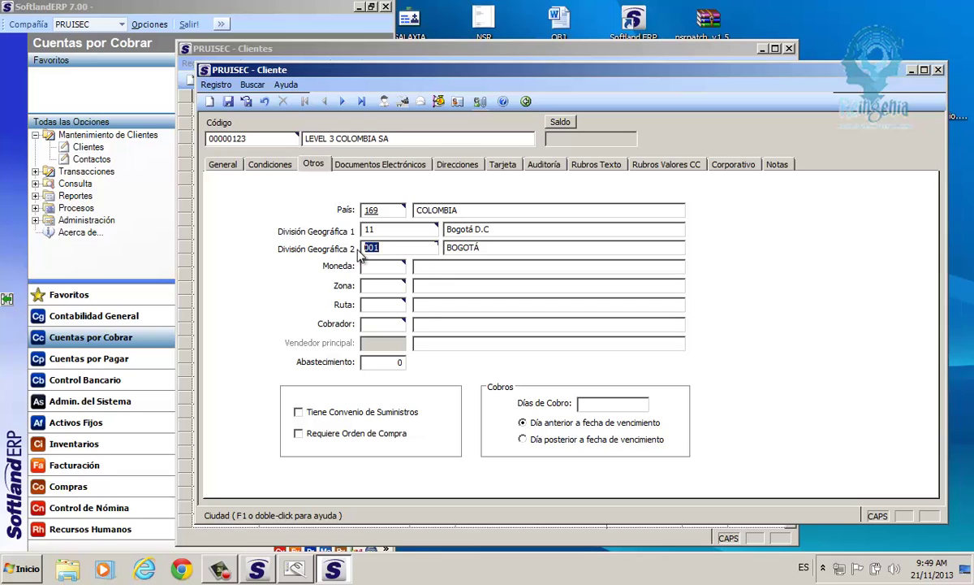
pyautogui.click(375, 267)
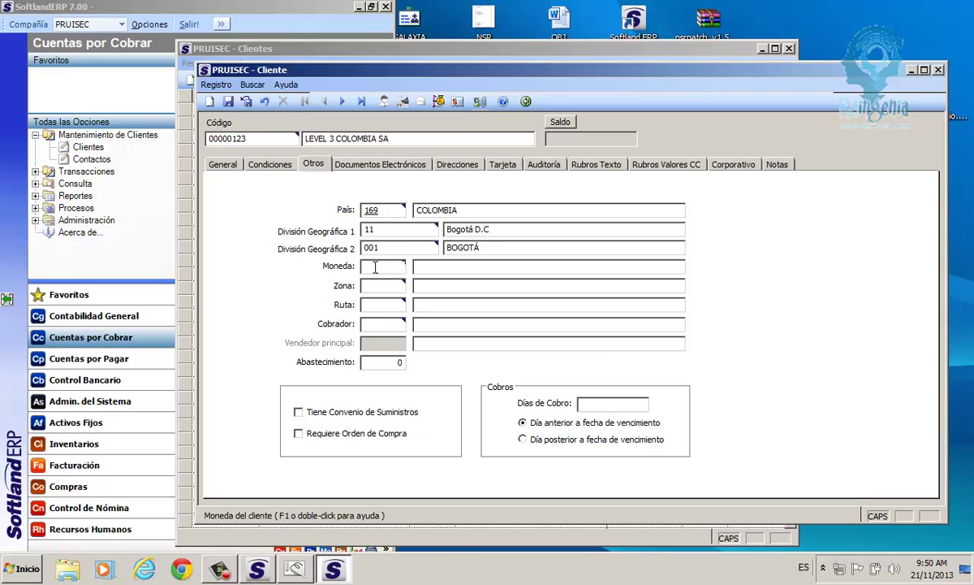
pyautogui.click(230, 165)
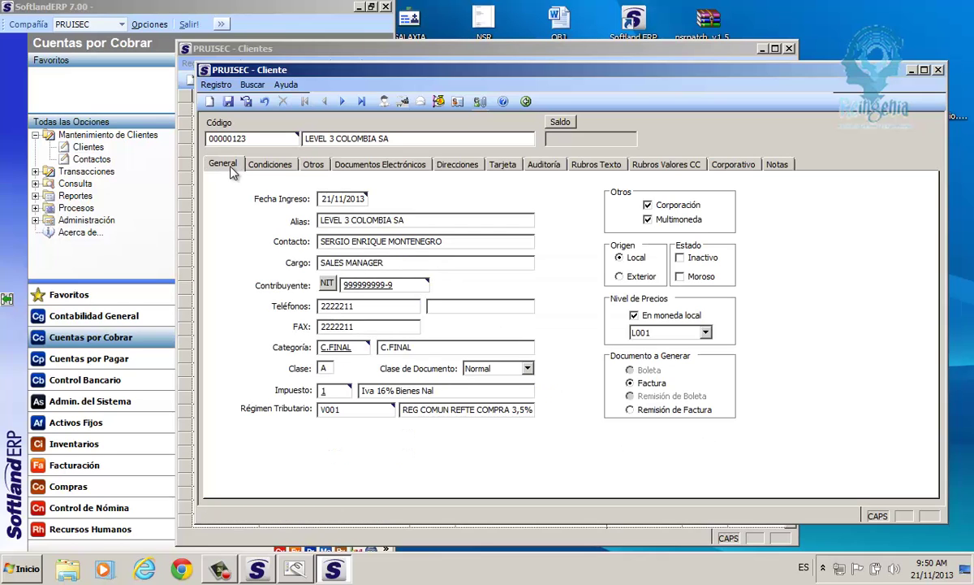
# Switch Multimoneda off and back on, leaving multi-currency enabled.
pyautogui.click(647, 219)
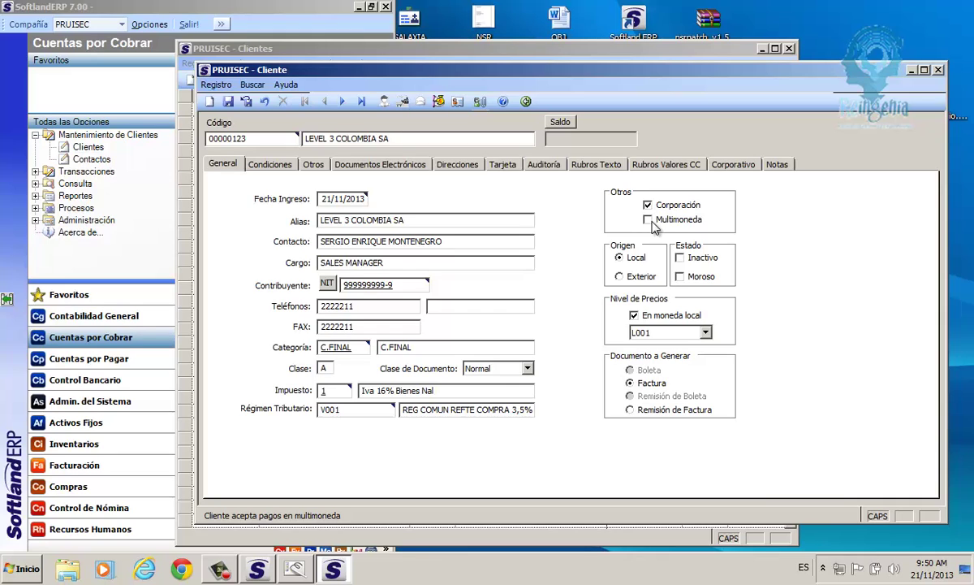
pyautogui.click(648, 219)
pyautogui.click(315, 165)
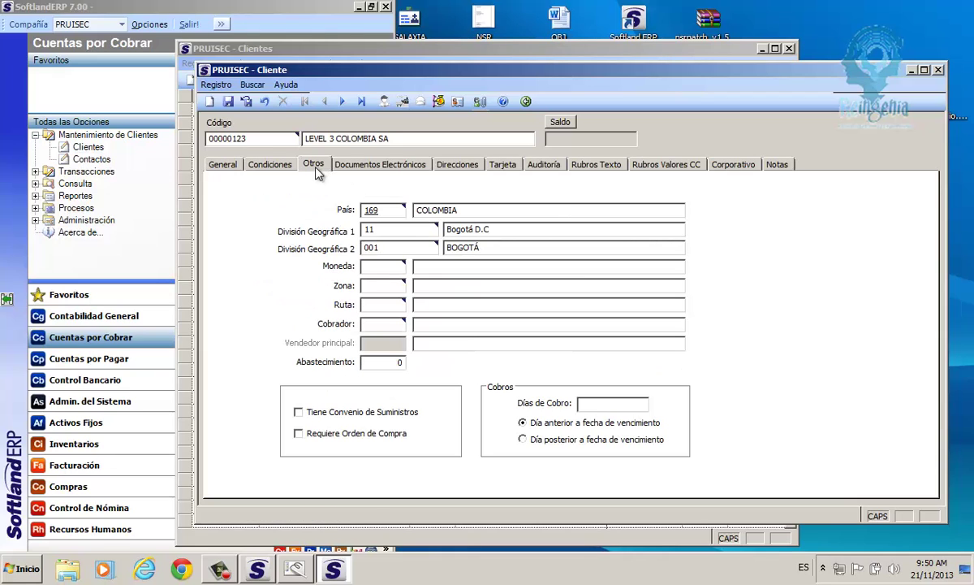
# Pick COP Pesos from the Monedas lookup and review the location fields.
pyautogui.click(379, 271)
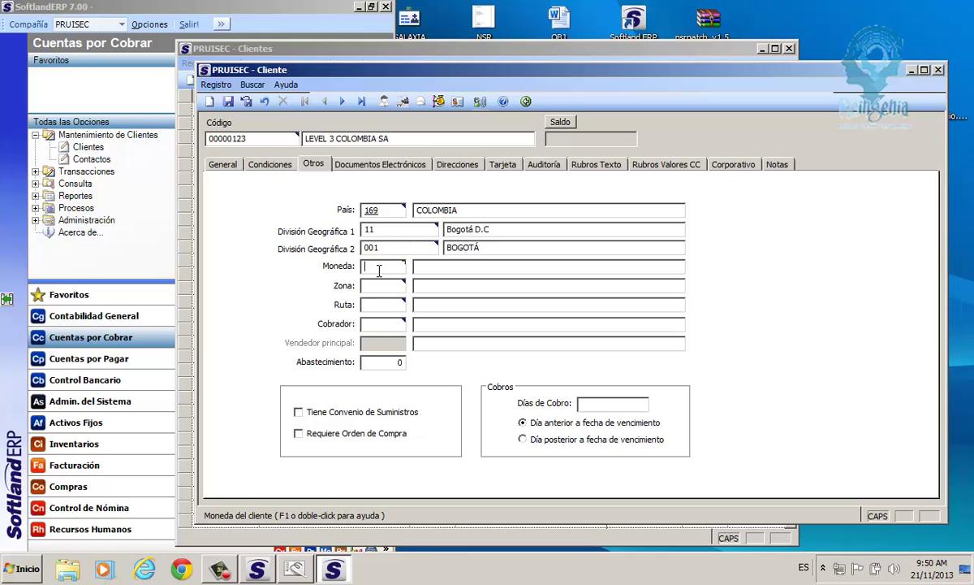
pyautogui.doubleClick(379, 271)
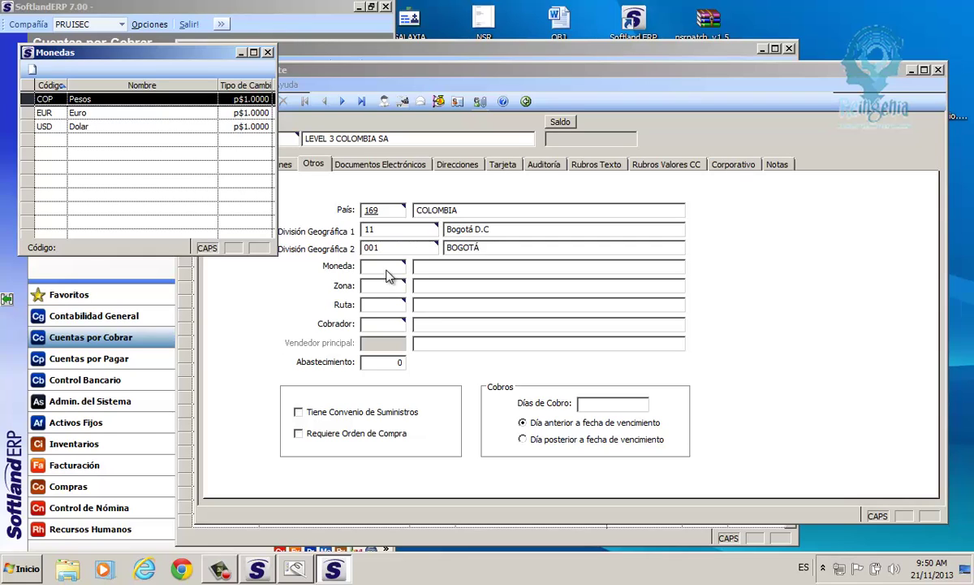
pyautogui.doubleClick(63, 98)
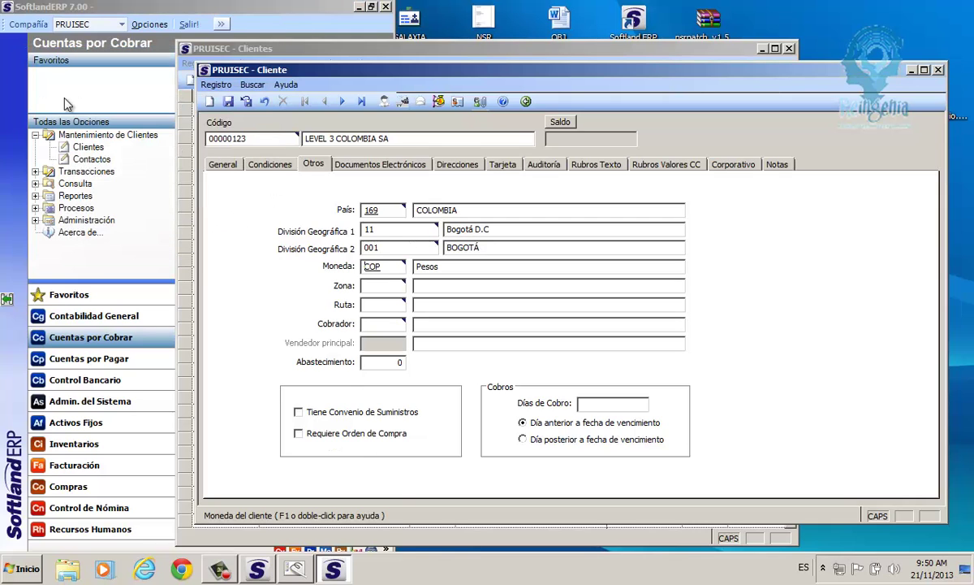
pyautogui.click(377, 288)
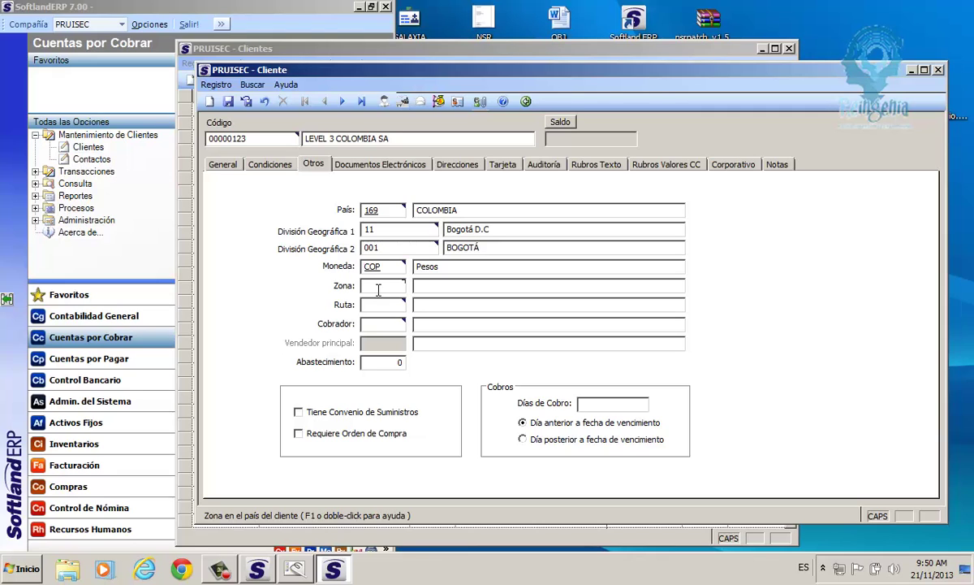
pyautogui.click(362, 211)
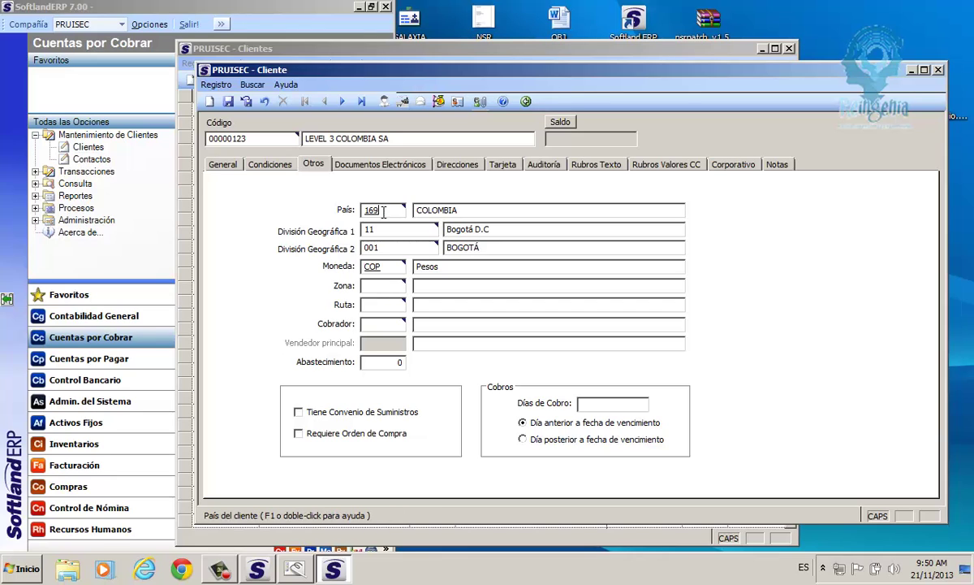
pyautogui.click(363, 266)
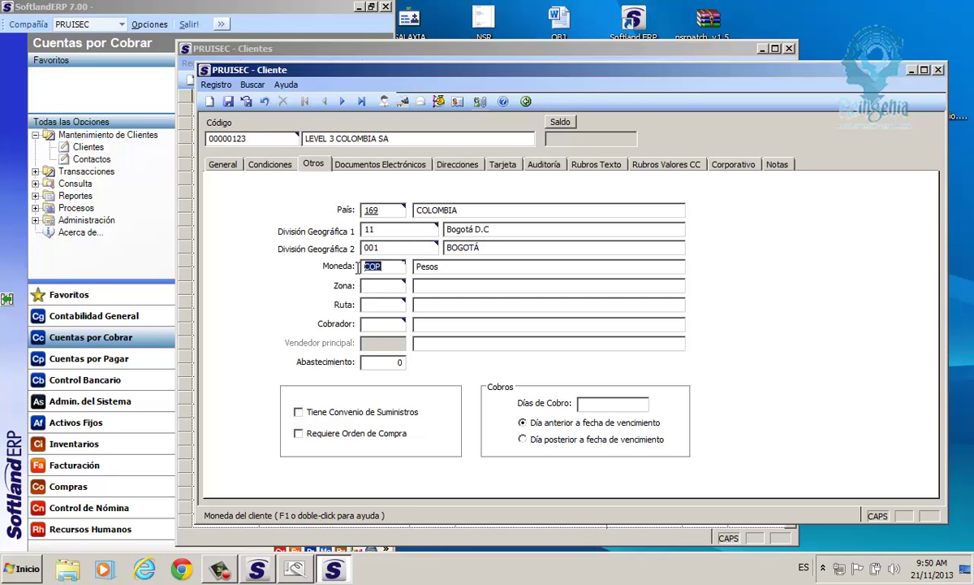
pyautogui.click(362, 248)
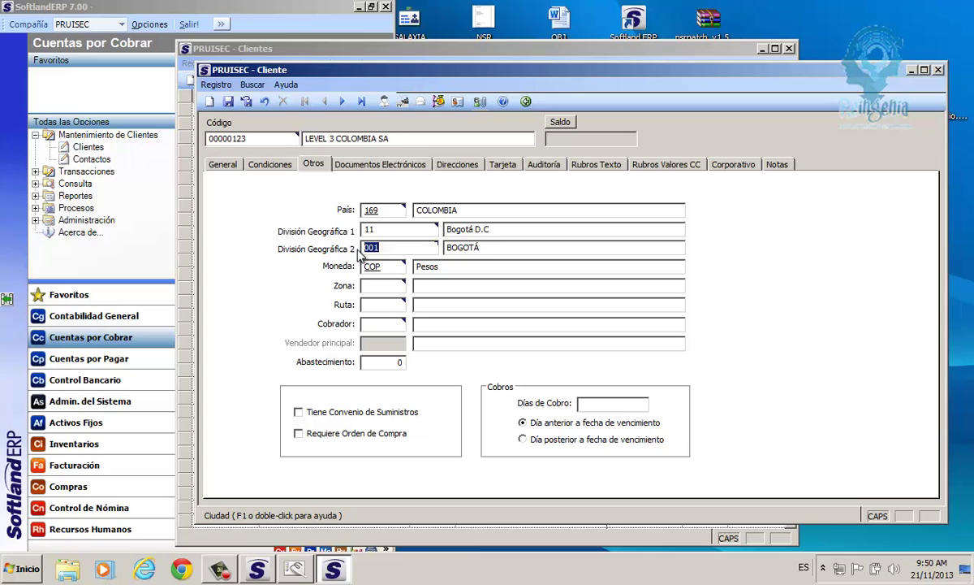
pyautogui.click(360, 231)
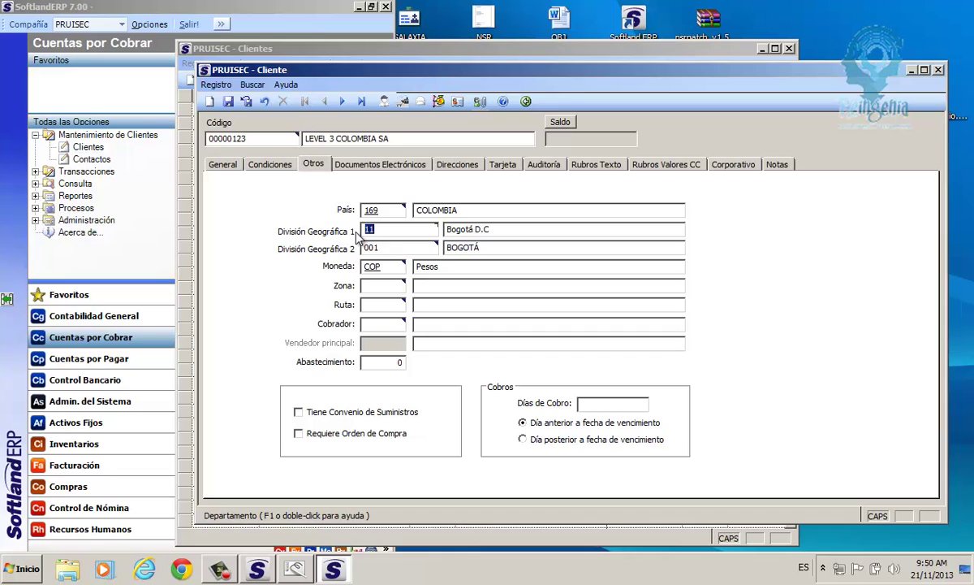
# Choose zone 4 SERV TELECOMUNICACIONES and route ND NO DEFINIDA from their lookups.
pyautogui.click(379, 288)
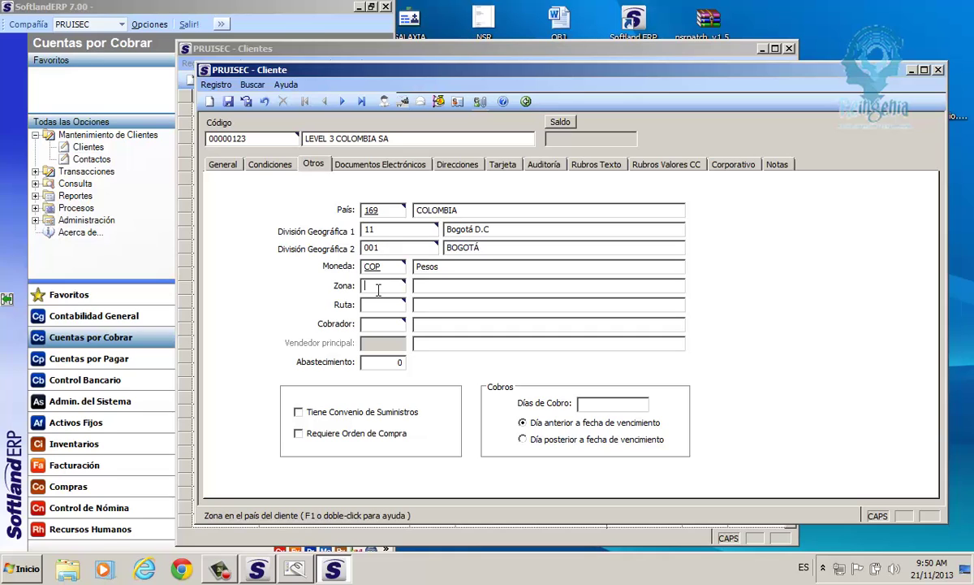
pyautogui.doubleClick(378, 289)
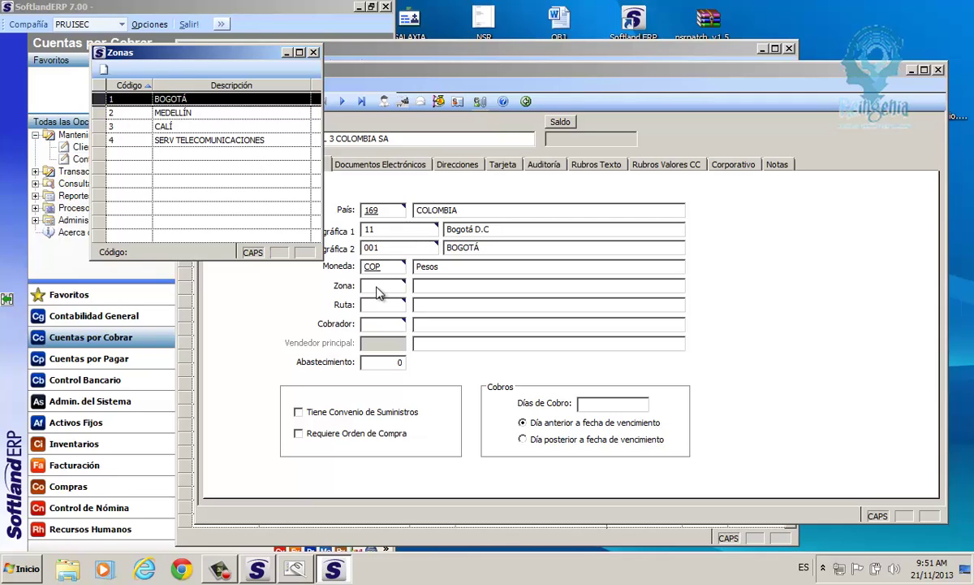
pyautogui.doubleClick(171, 140)
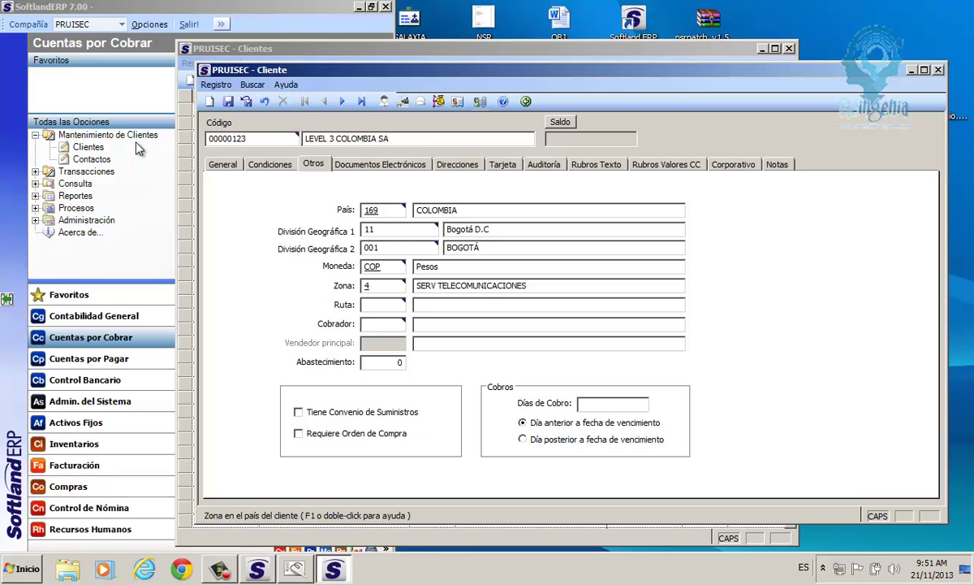
pyautogui.press('Tab')
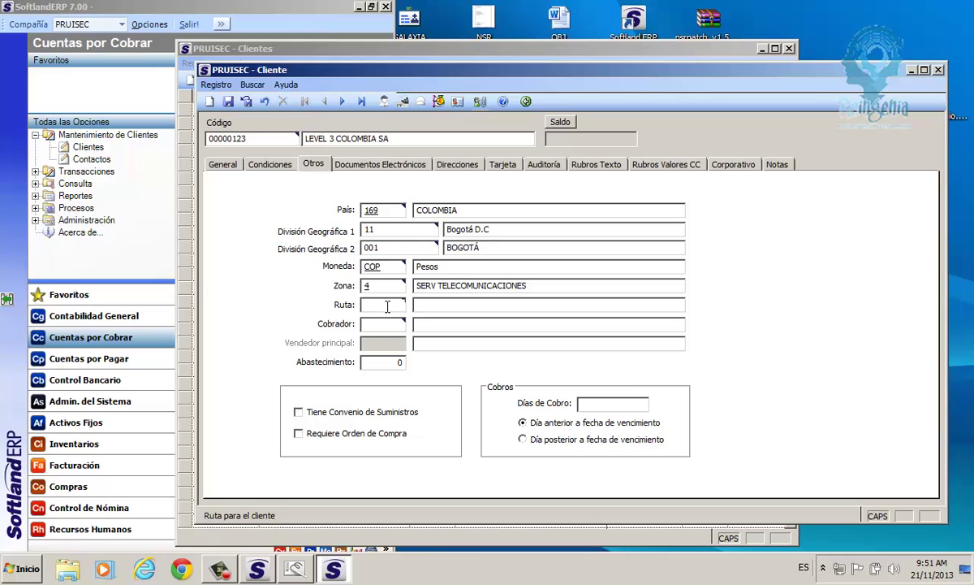
pyautogui.doubleClick(385, 306)
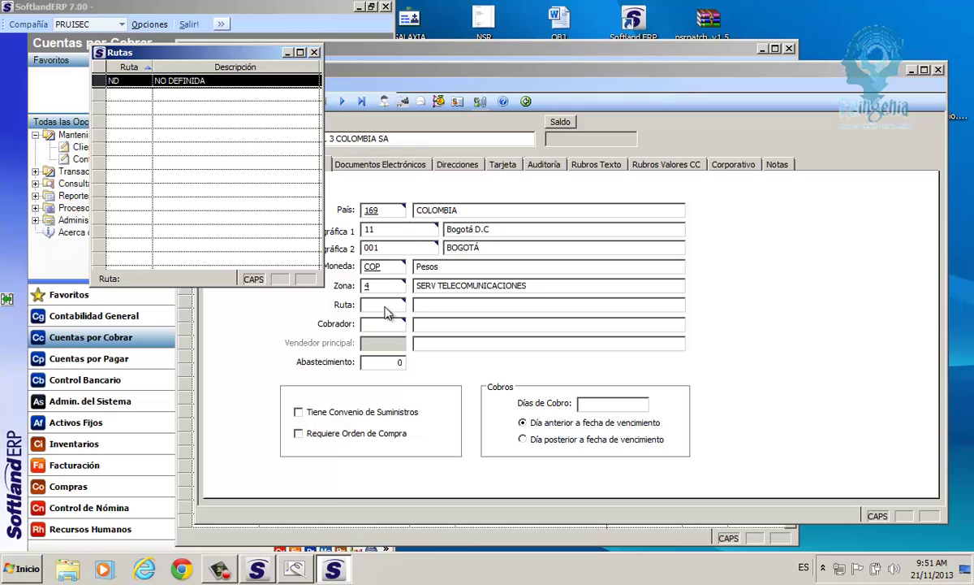
pyautogui.doubleClick(126, 81)
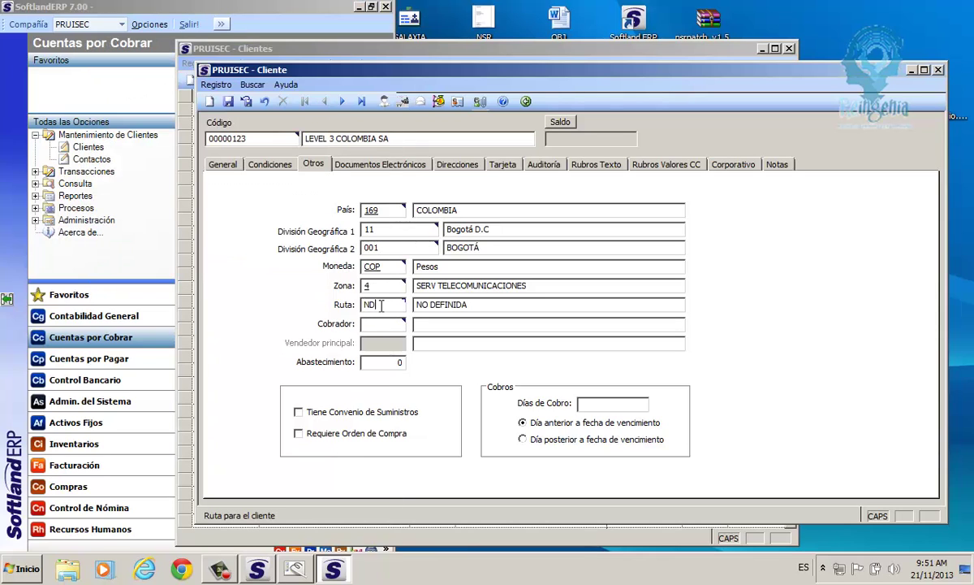
pyautogui.click(363, 307)
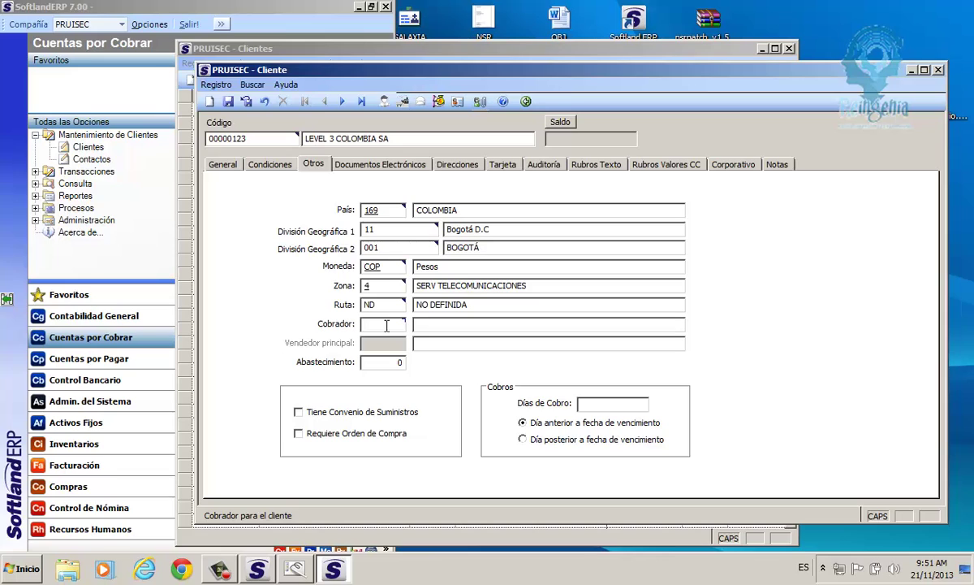
# Assign collector CB02 from the Cobrador lookup.
pyautogui.doubleClick(386, 326)
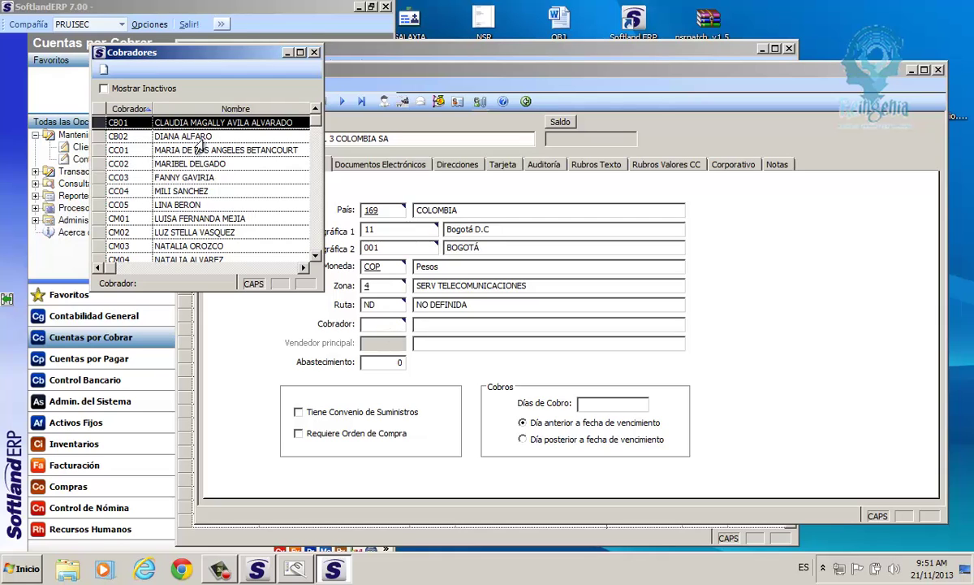
pyautogui.click(173, 137)
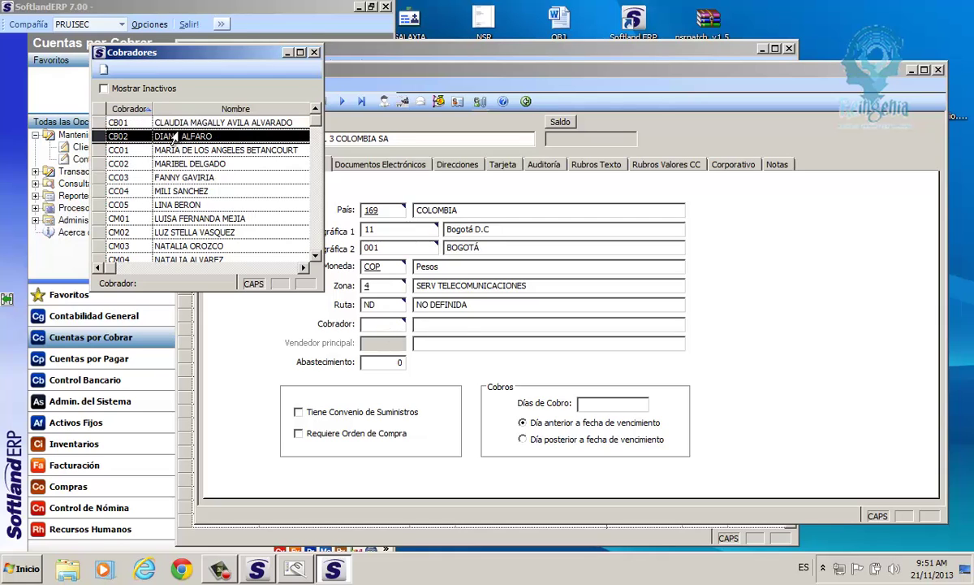
pyautogui.doubleClick(173, 137)
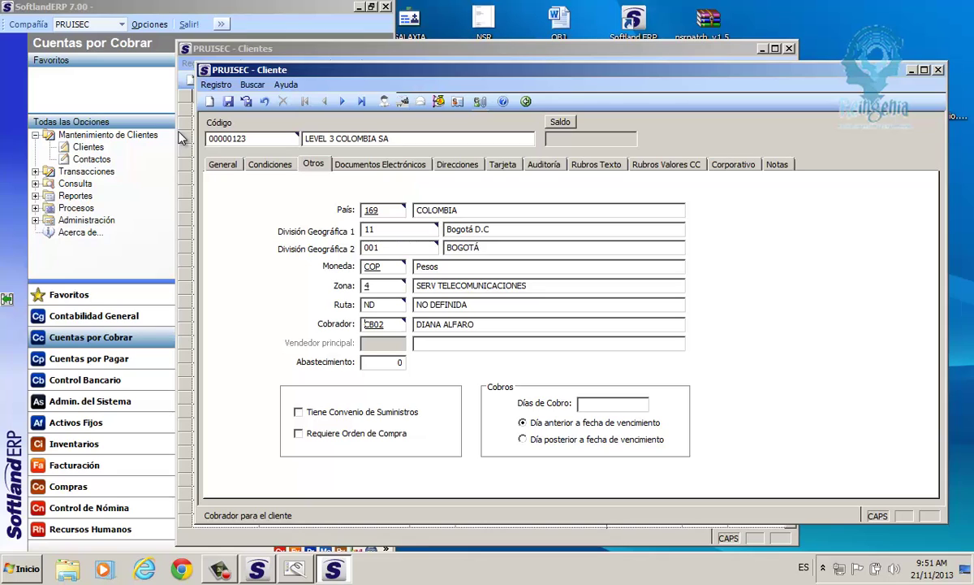
pyautogui.doubleClick(362, 328)
# Tick Tiene Convenio de Suministros and Requiere Orden de Compra on the Otros tab.
pyautogui.click(397, 361)
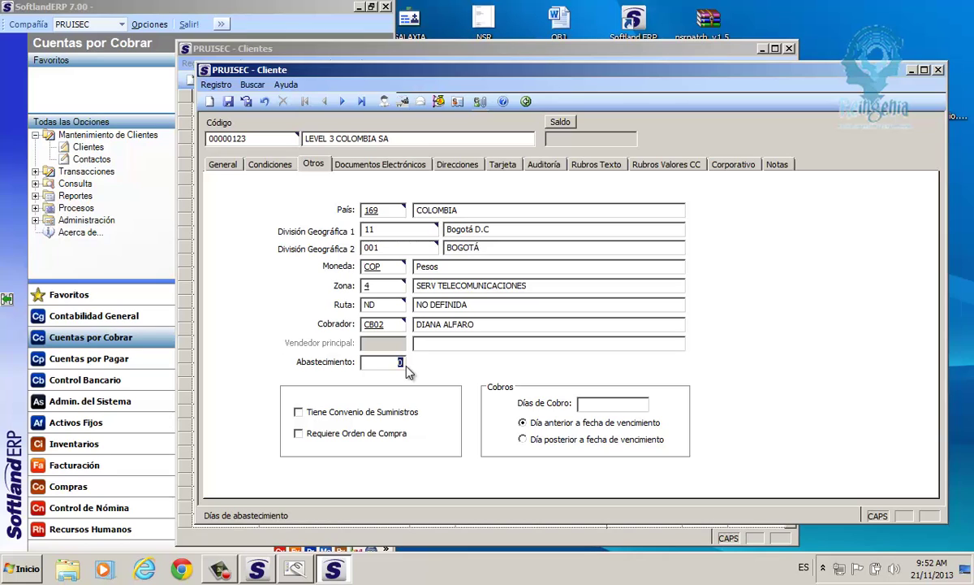
pyautogui.click(310, 414)
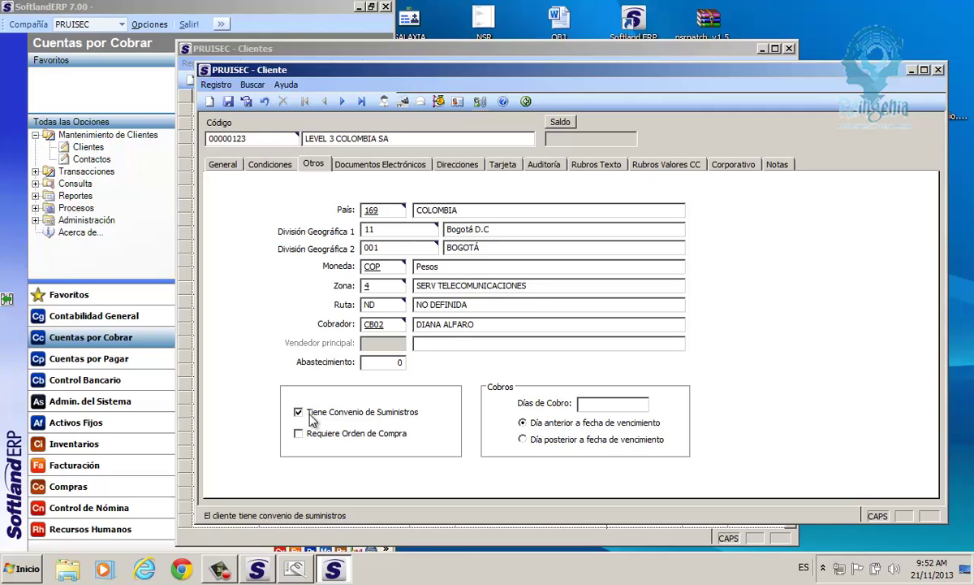
pyautogui.click(313, 417)
pyautogui.click(312, 415)
pyautogui.click(316, 438)
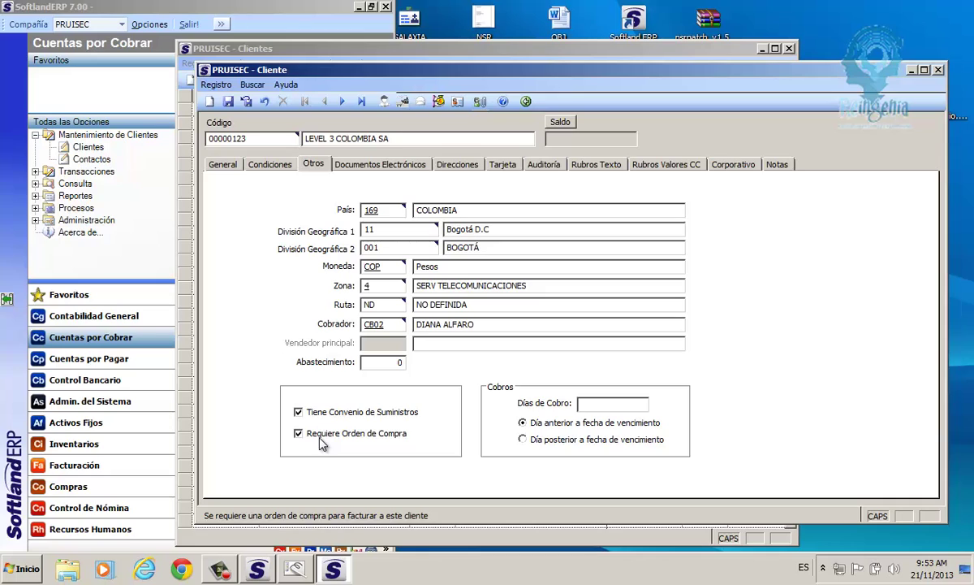
pyautogui.click(365, 268)
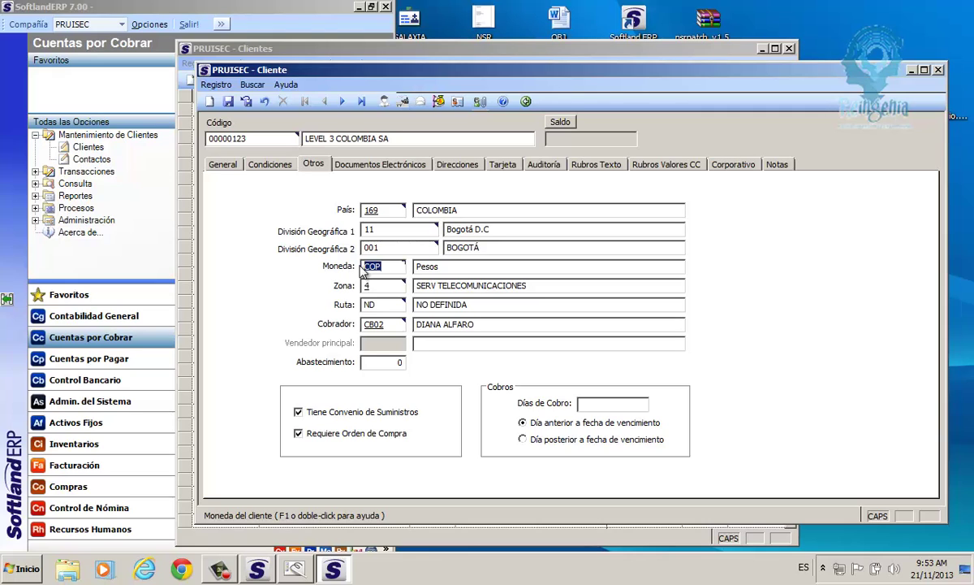
pyautogui.click(596, 406)
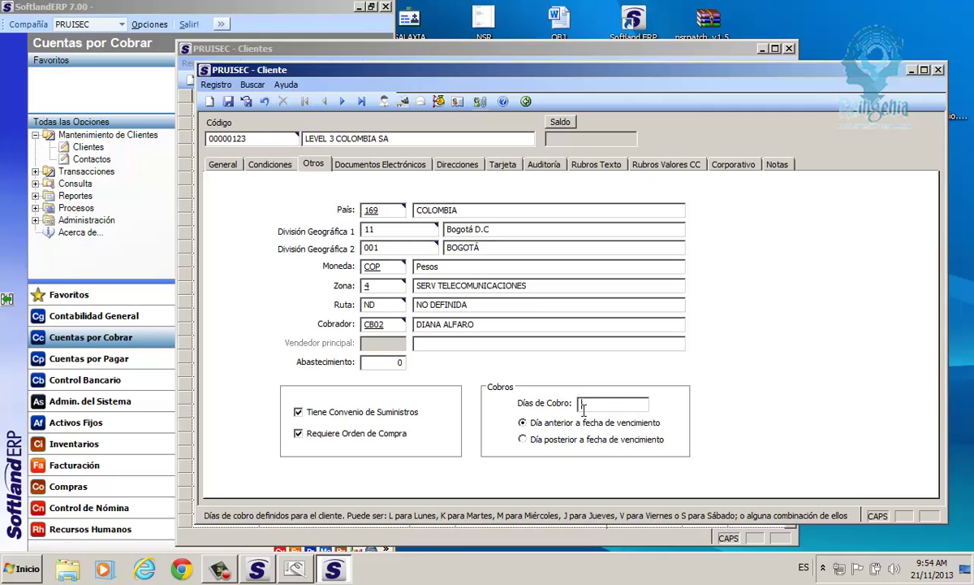
# Enter collection days 'lkm' and choose 'Día posterior a fecha de vencimiento'.
pyautogui.write('lkm')
pyautogui.click(541, 425)
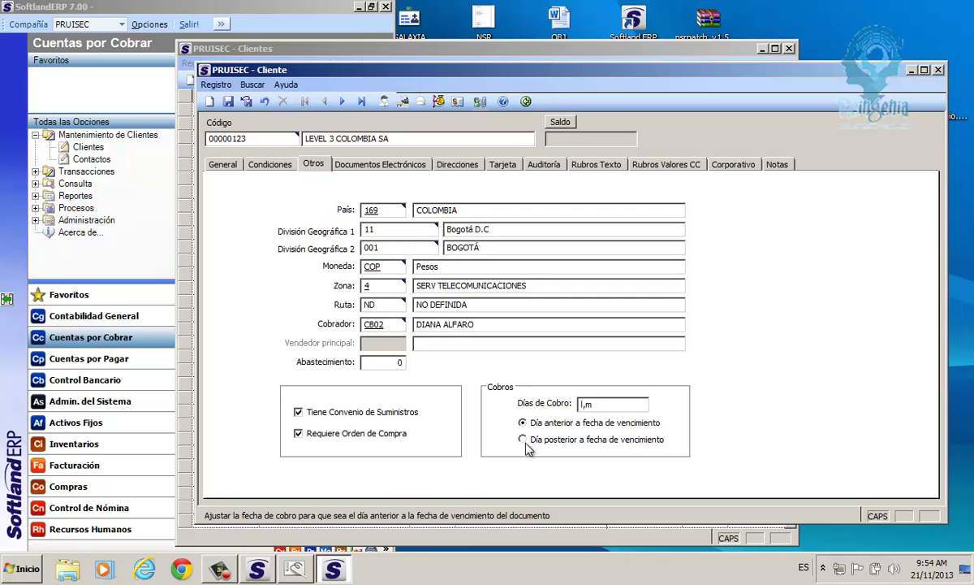
pyautogui.click(525, 443)
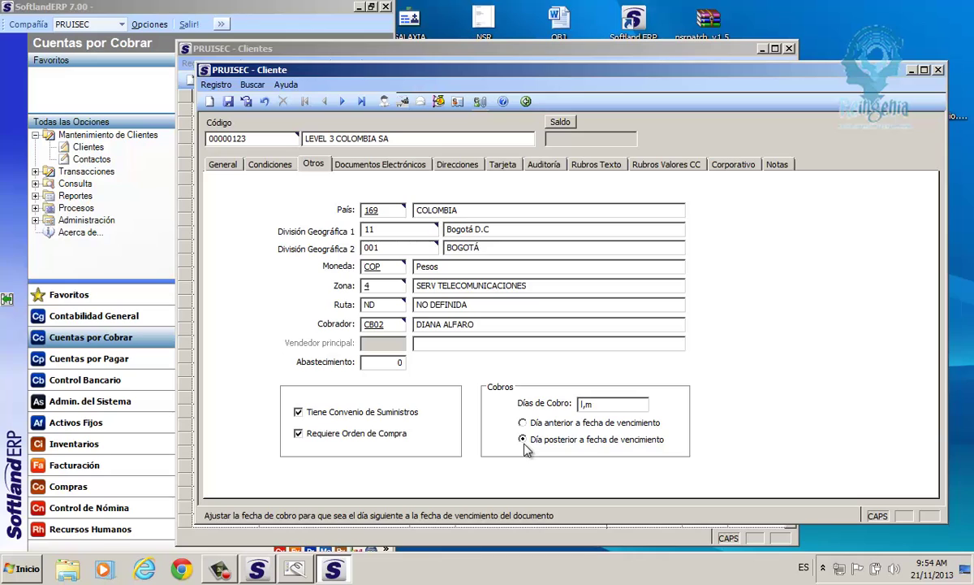
pyautogui.click(381, 164)
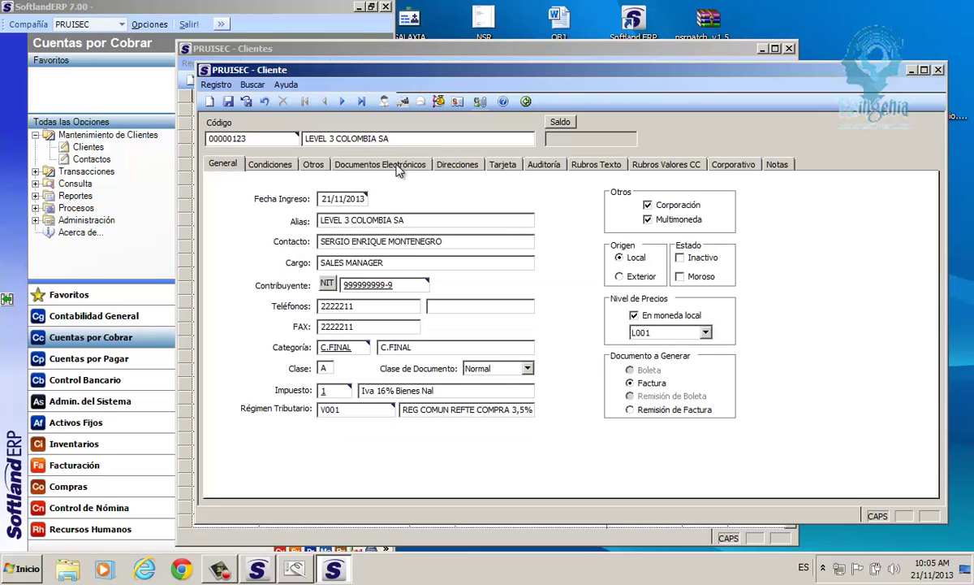
# Leave GLN and Ubicación blank on Documentos Electrónicos, then move on to Direcciones.
pyautogui.click(388, 165)
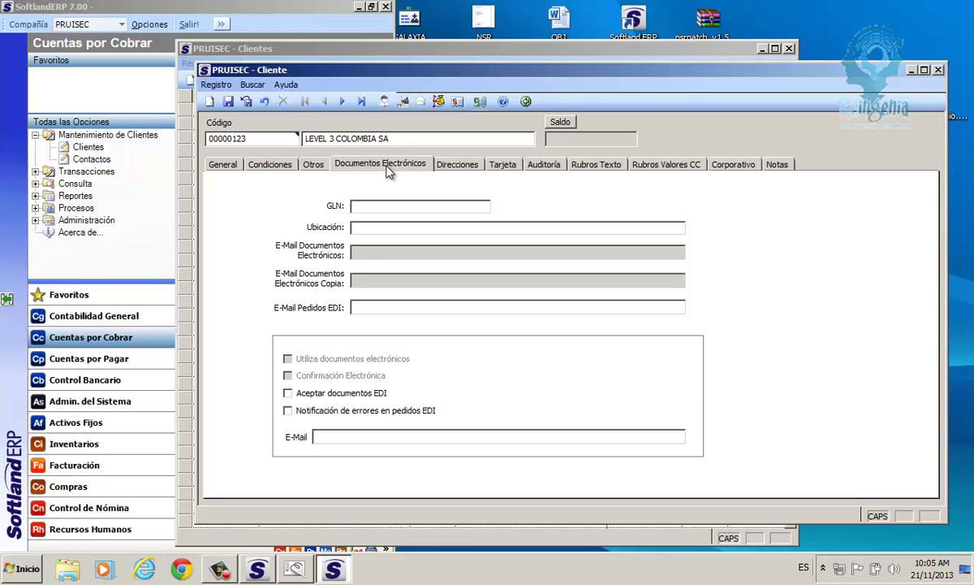
pyautogui.hotkey('shift', 'Tab')
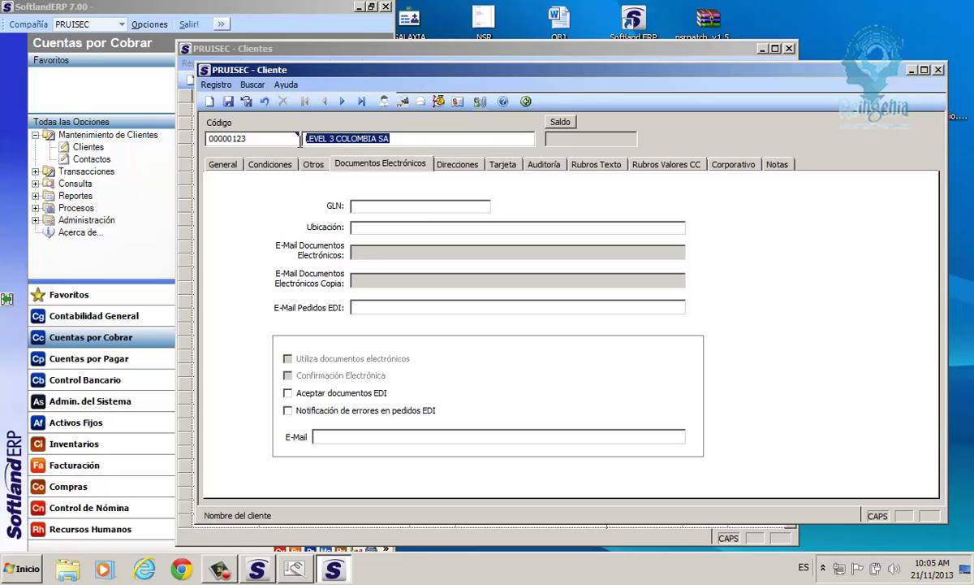
pyautogui.click(360, 209)
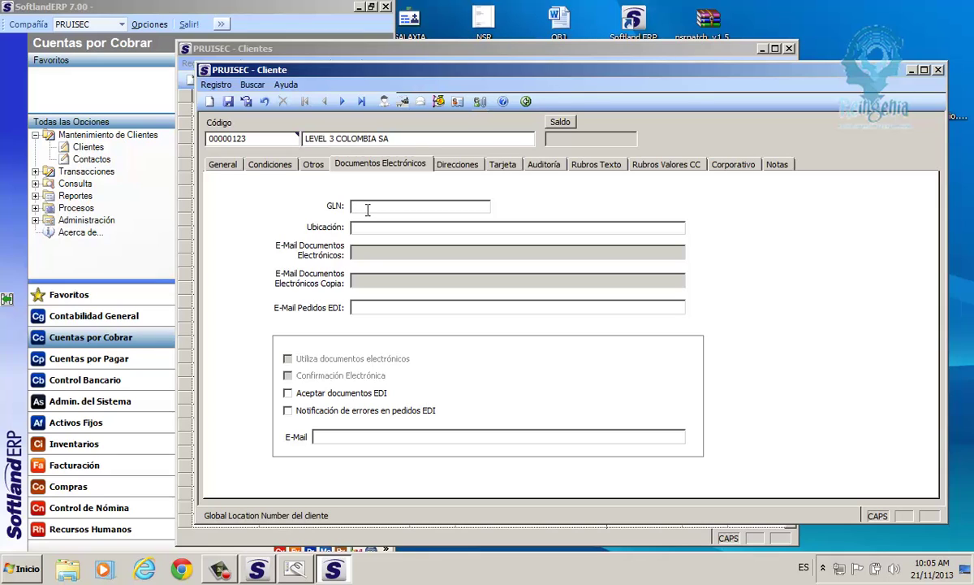
pyautogui.click(364, 227)
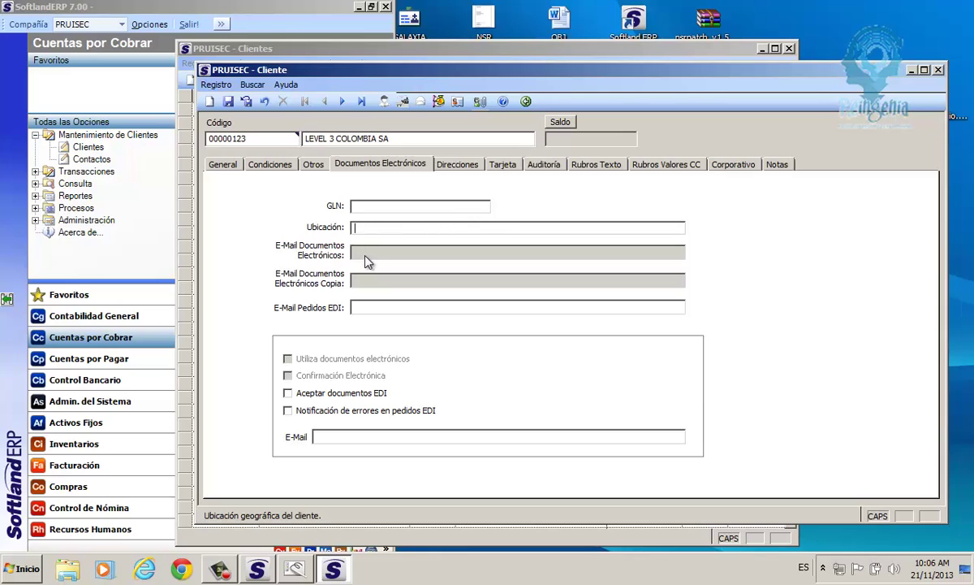
pyautogui.click(471, 165)
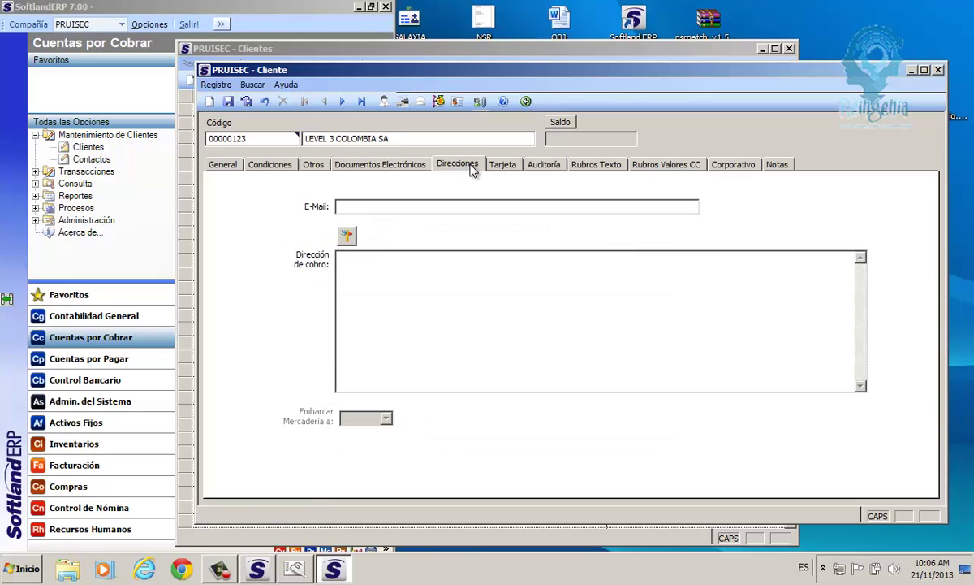
# Paste the contact's e-mail into the E-Mail field and open the Dirección Detallada editor.
pyautogui.click(351, 209)
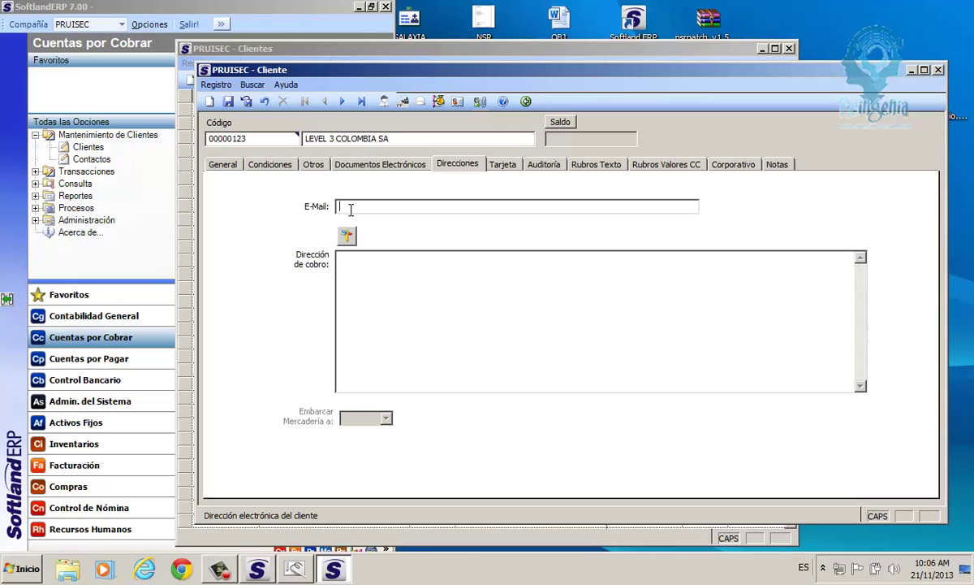
pyautogui.hotkey('ctrl', 'v')
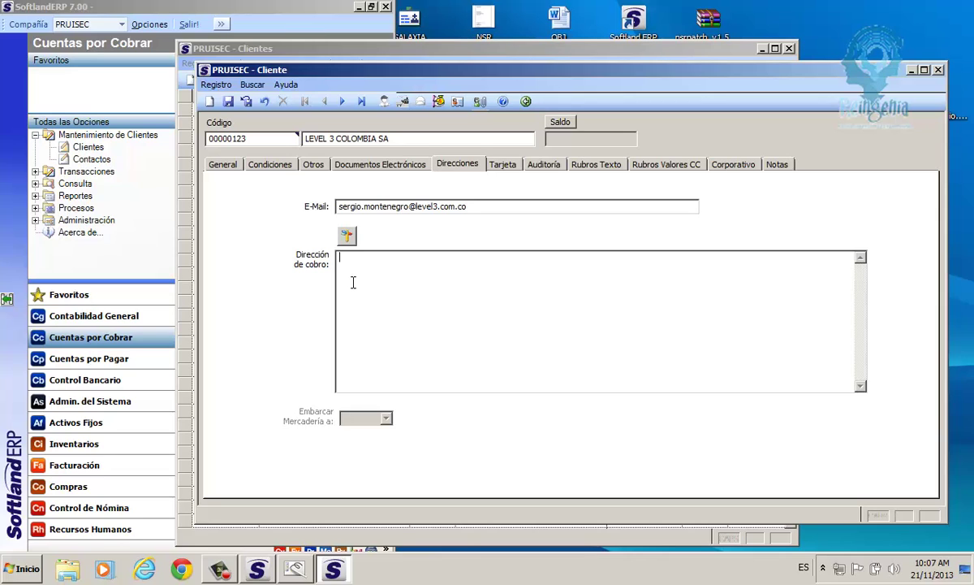
pyautogui.click(347, 237)
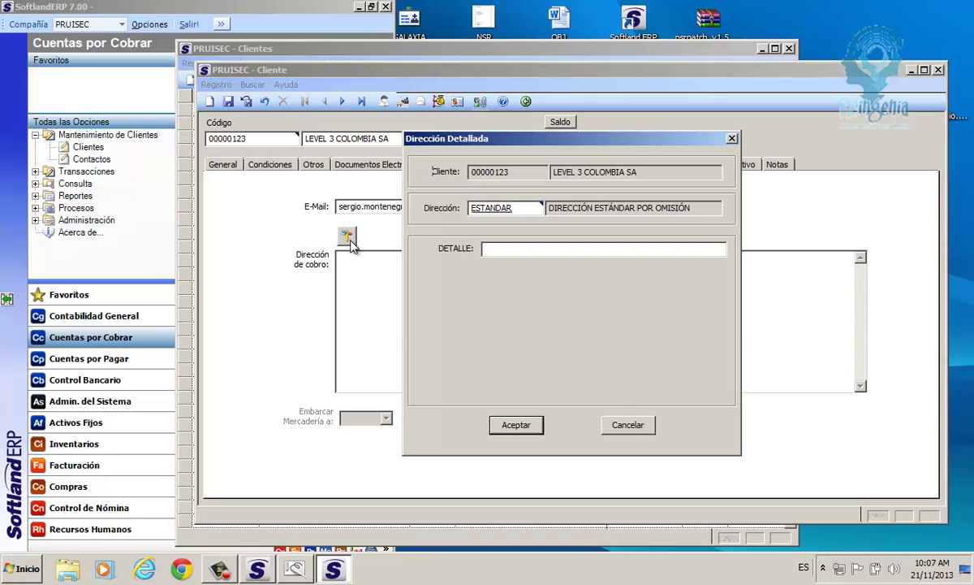
pyautogui.click(497, 249)
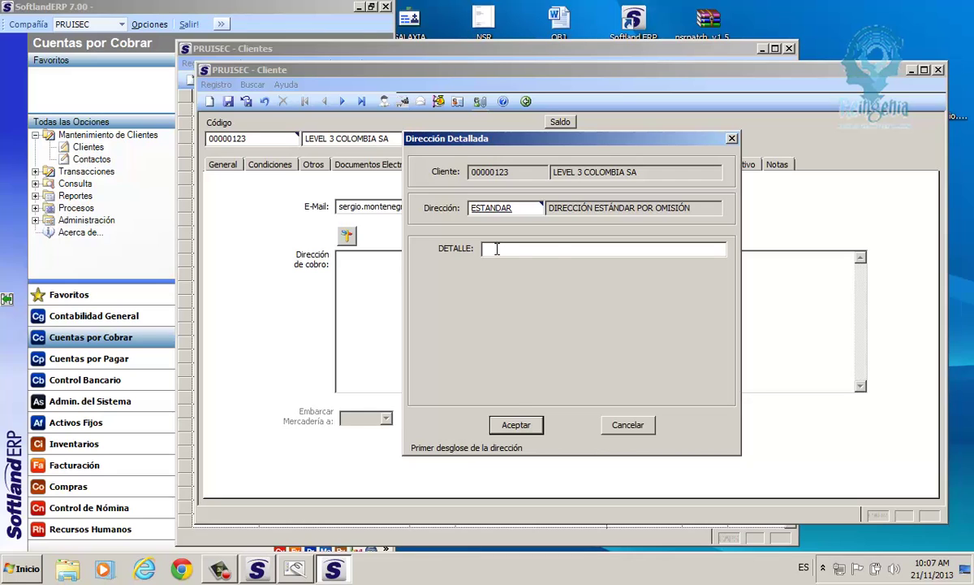
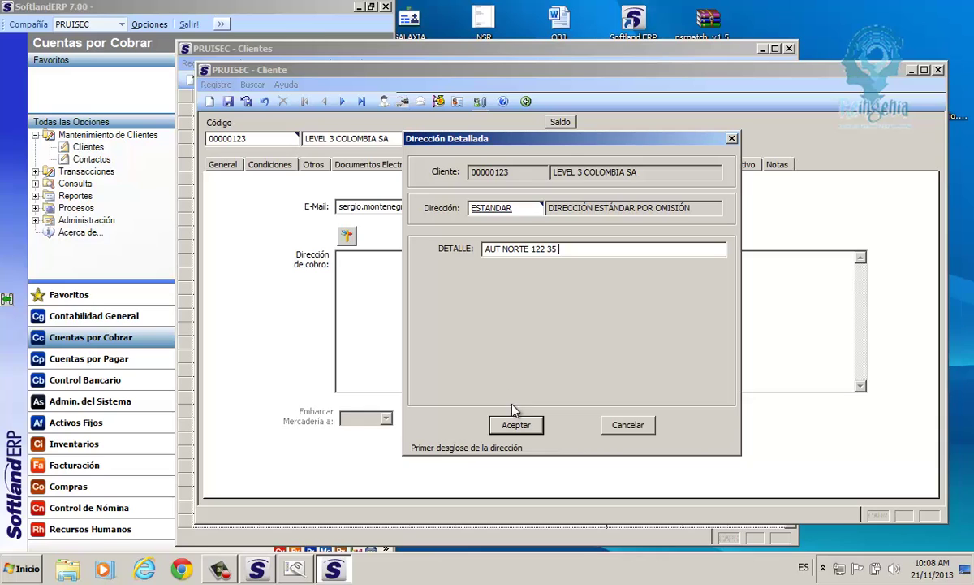
pyautogui.click(516, 427)
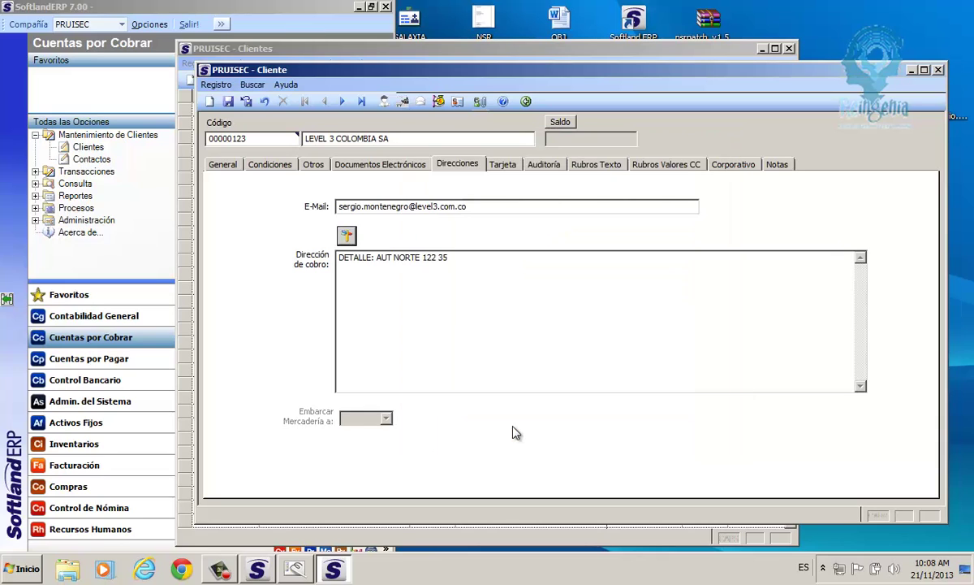
pyautogui.moveTo(449, 258); pyautogui.dragTo(353, 258)
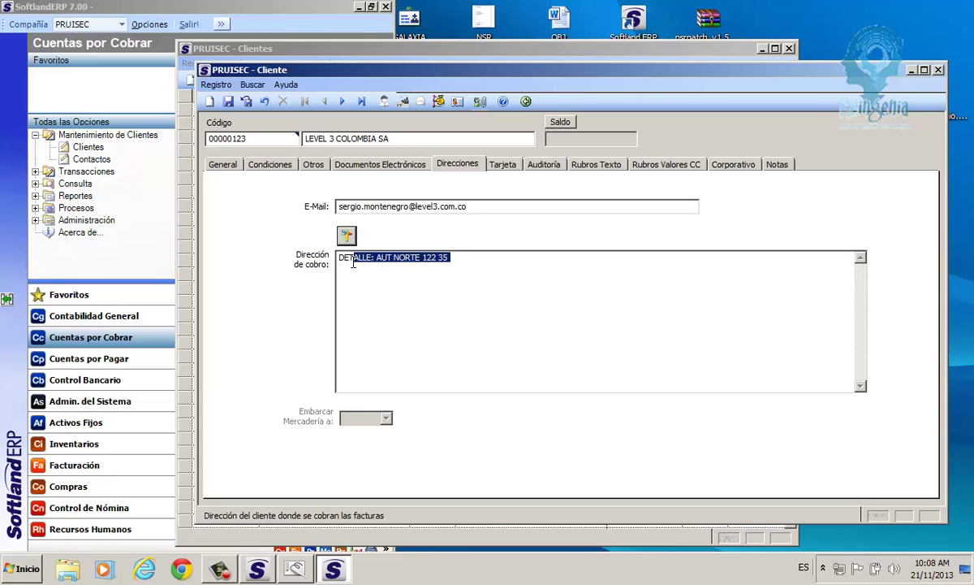
pyautogui.click(509, 166)
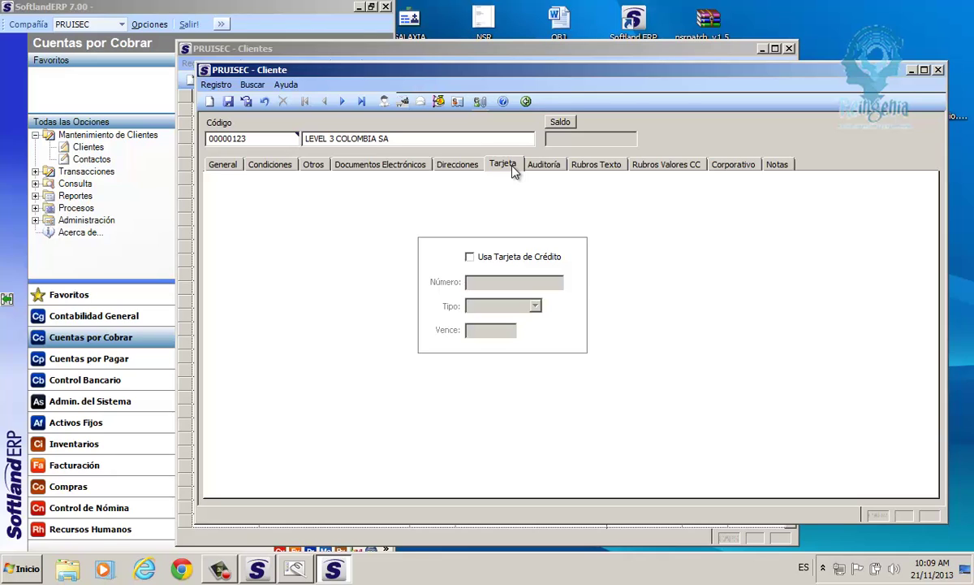
# Check the empty Auditoría Usuario and Fecha fields, then move to Rubros Texto.
pyautogui.click(545, 164)
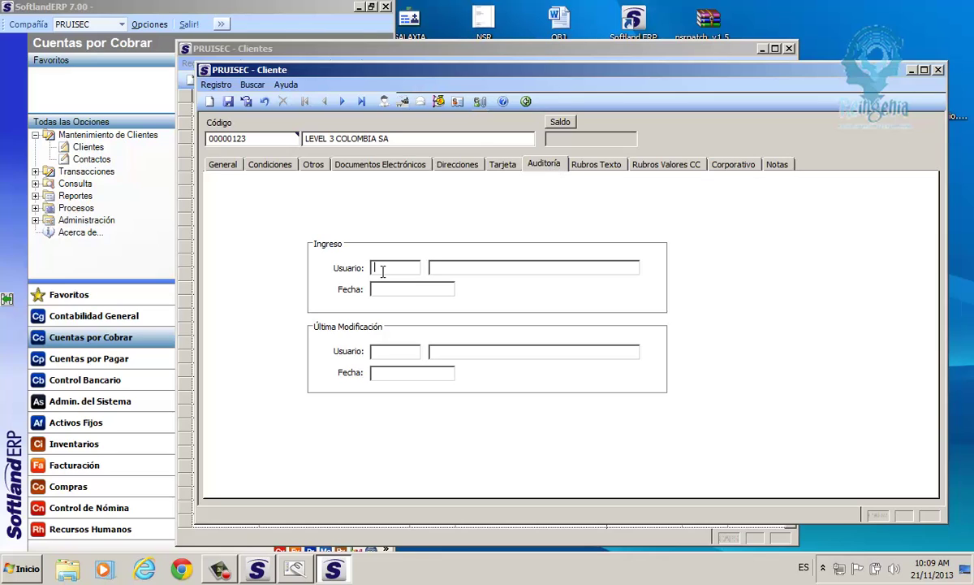
pyautogui.click(421, 267)
pyautogui.click(382, 377)
pyautogui.click(607, 165)
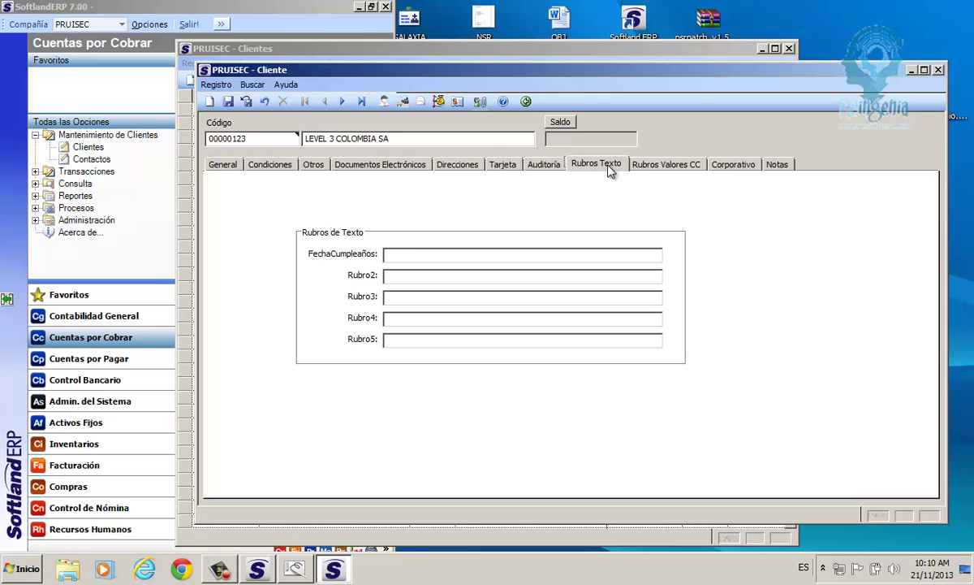
# Leave FechaCumpleaños and Rubro2–Rubro4 blank, then move to Rubros Valores CC.
pyautogui.click(394, 255)
pyautogui.click(397, 276)
pyautogui.click(395, 301)
pyautogui.click(397, 318)
pyautogui.click(401, 277)
pyautogui.click(673, 165)
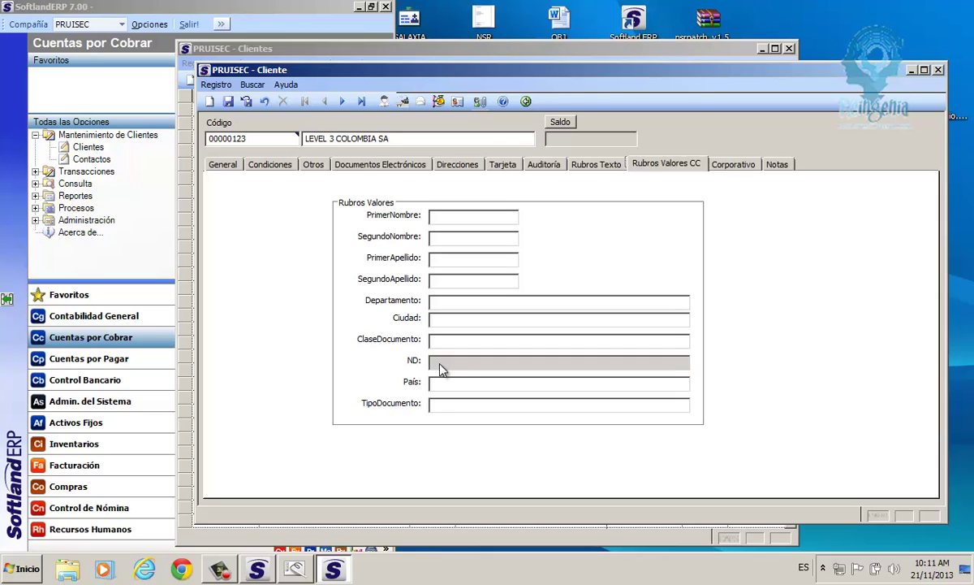
# Check the empty Departamento, ClaseDocumento, name, Ciudad and País fields, then return to Otros.
pyautogui.click(440, 301)
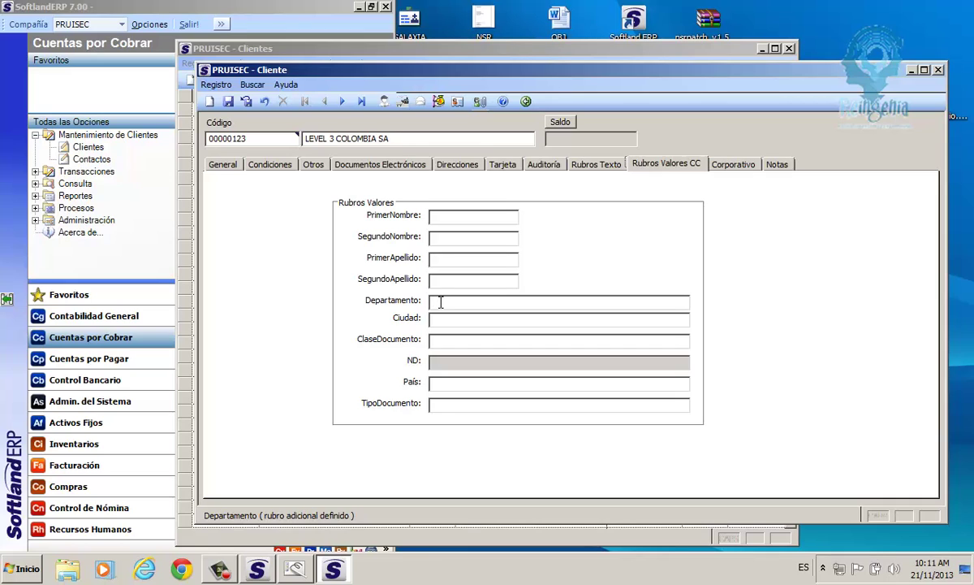
pyautogui.click(438, 342)
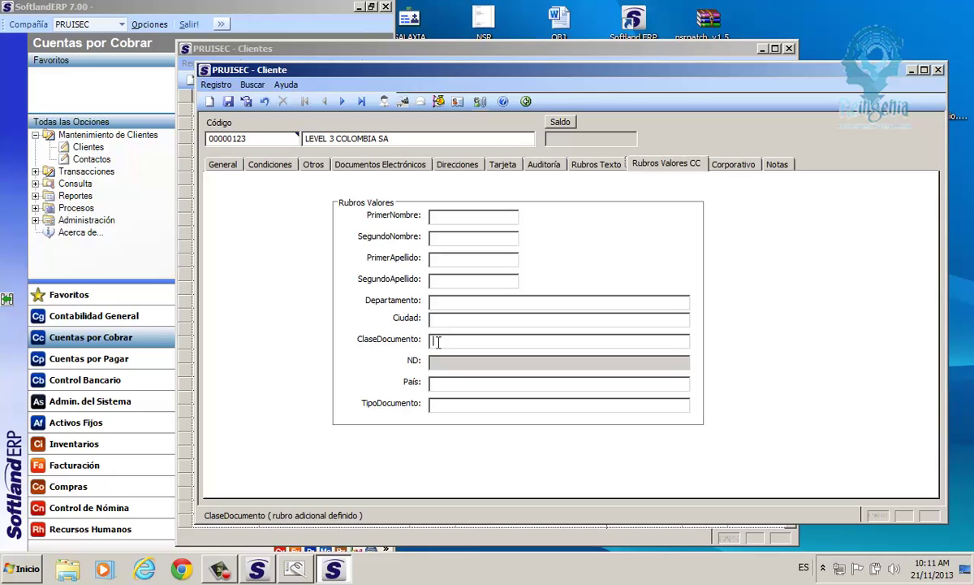
pyautogui.click(446, 217)
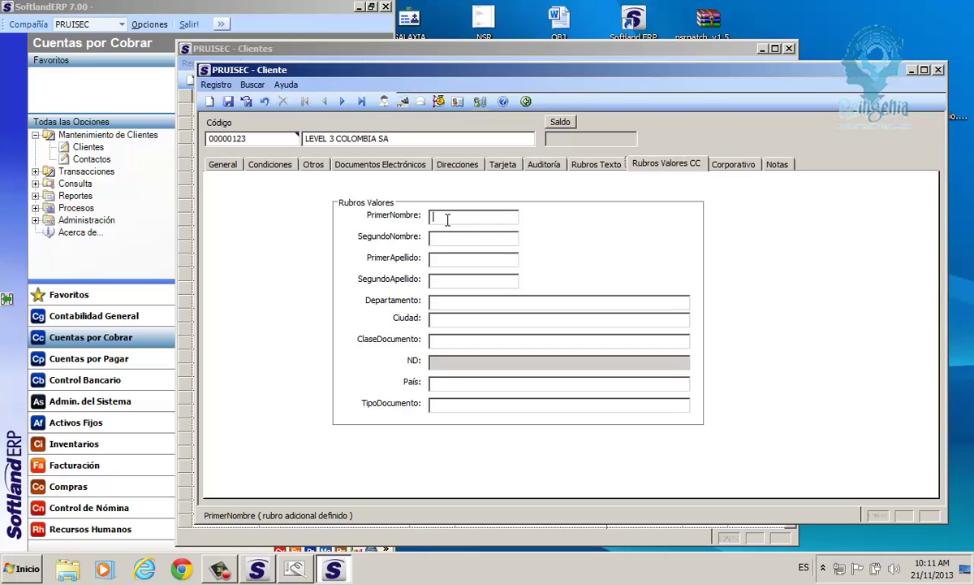
pyautogui.click(444, 259)
pyautogui.click(442, 303)
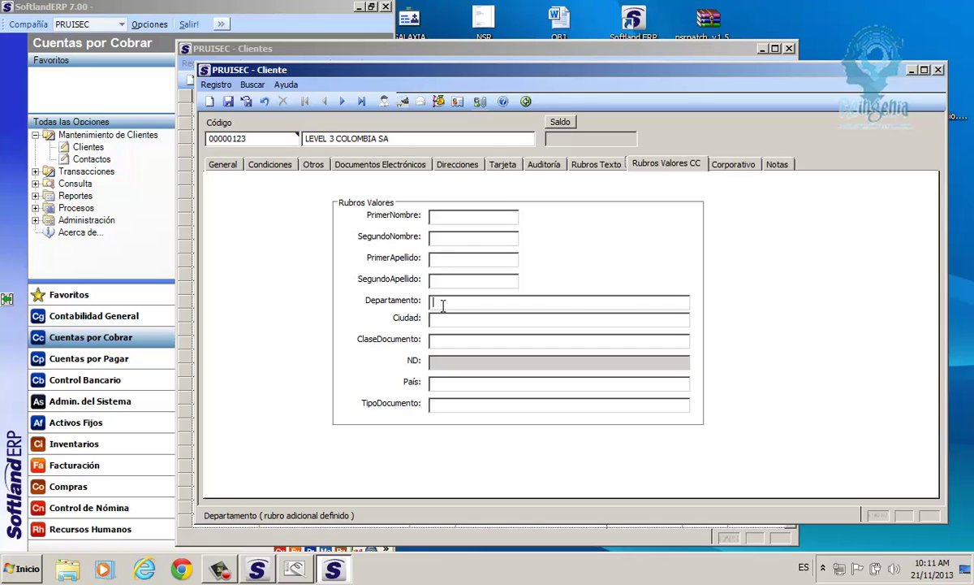
pyautogui.click(442, 319)
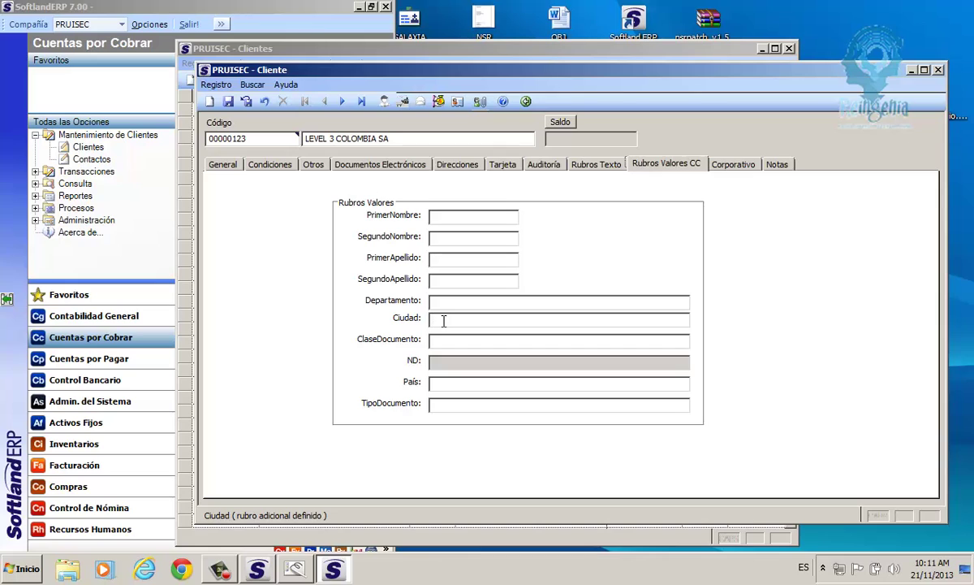
pyautogui.click(442, 386)
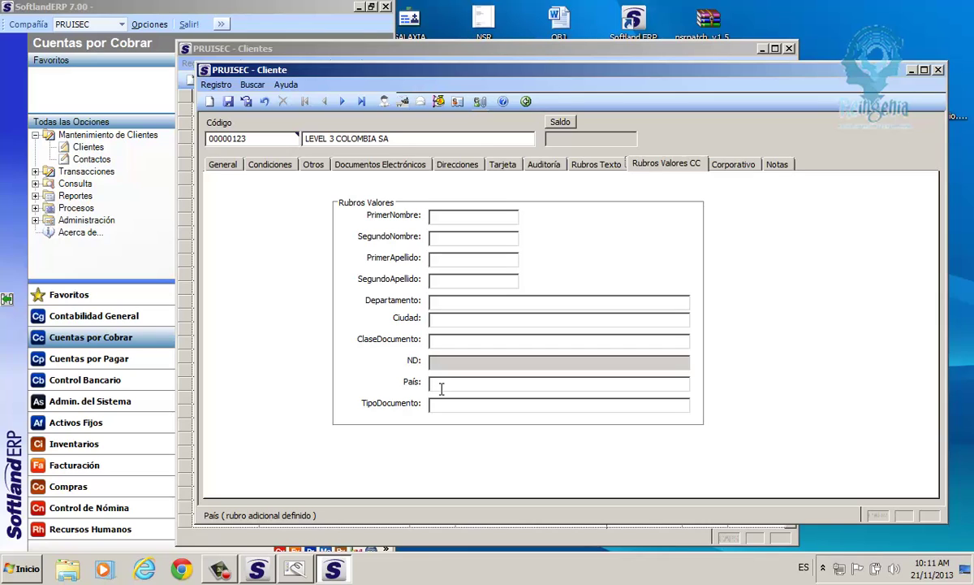
pyautogui.click(315, 165)
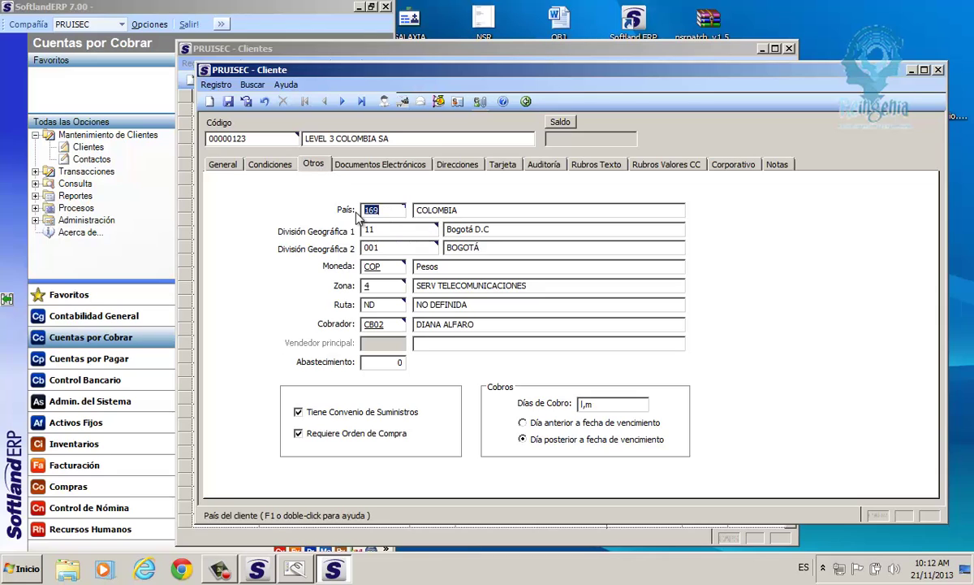
# Review the País and División Geográfica 1 and 2 values, then go back to Rubros Valores CC.
pyautogui.press('Tab')
pyautogui.press('Tab')
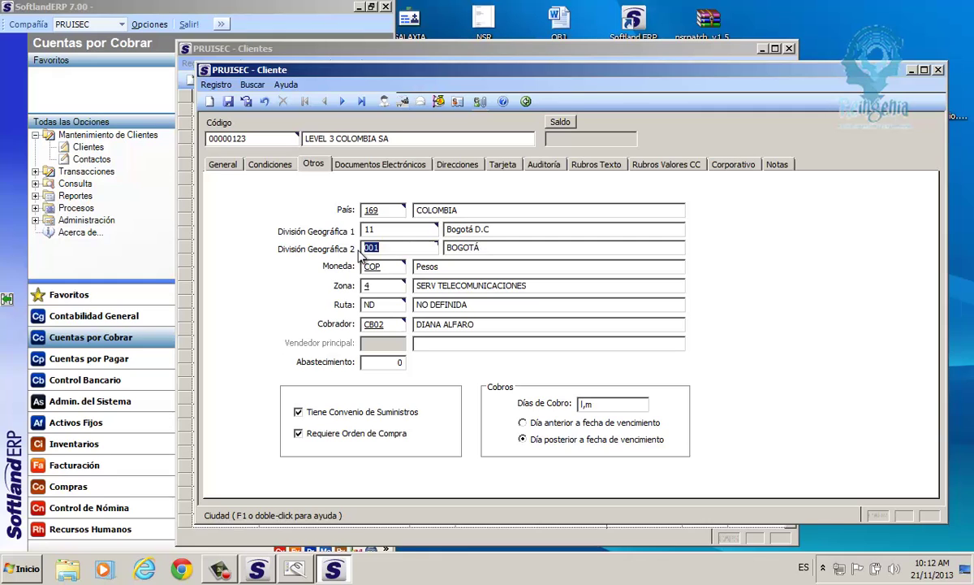
pyautogui.click(359, 210)
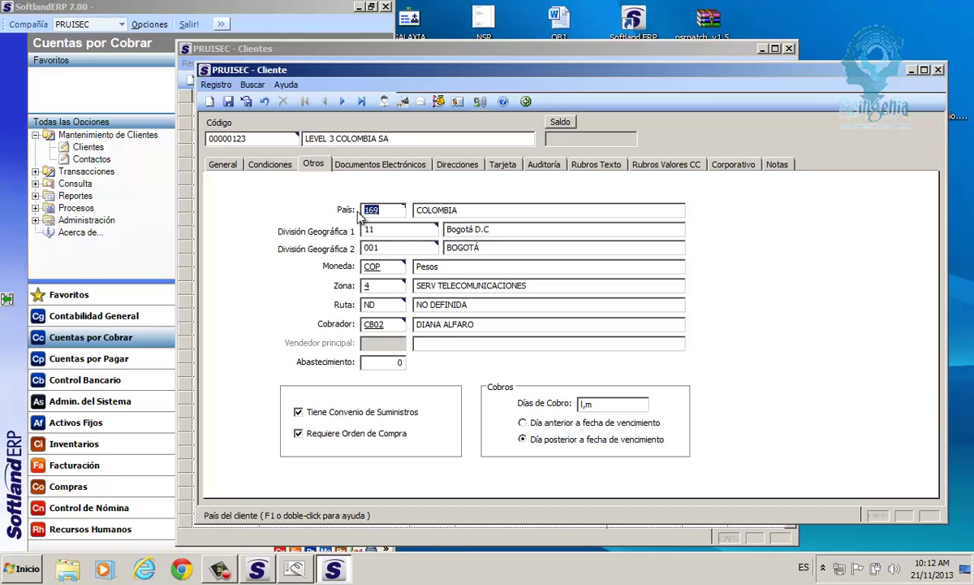
pyautogui.click(360, 231)
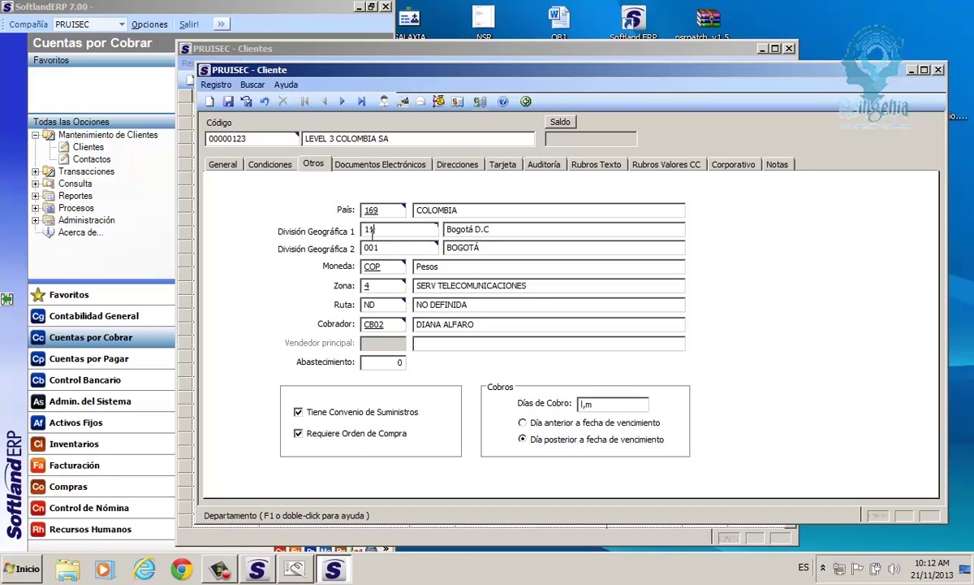
pyautogui.click(356, 248)
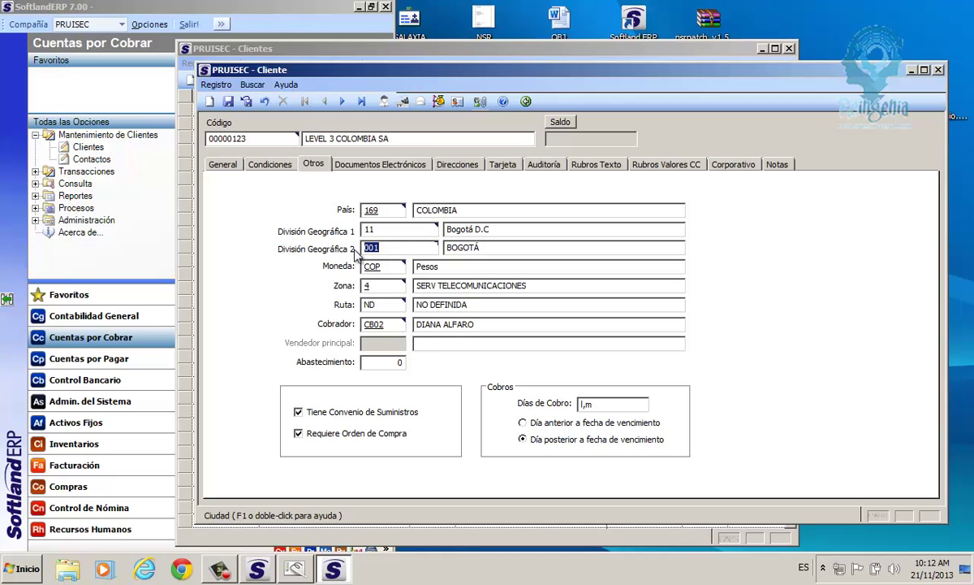
pyautogui.click(668, 164)
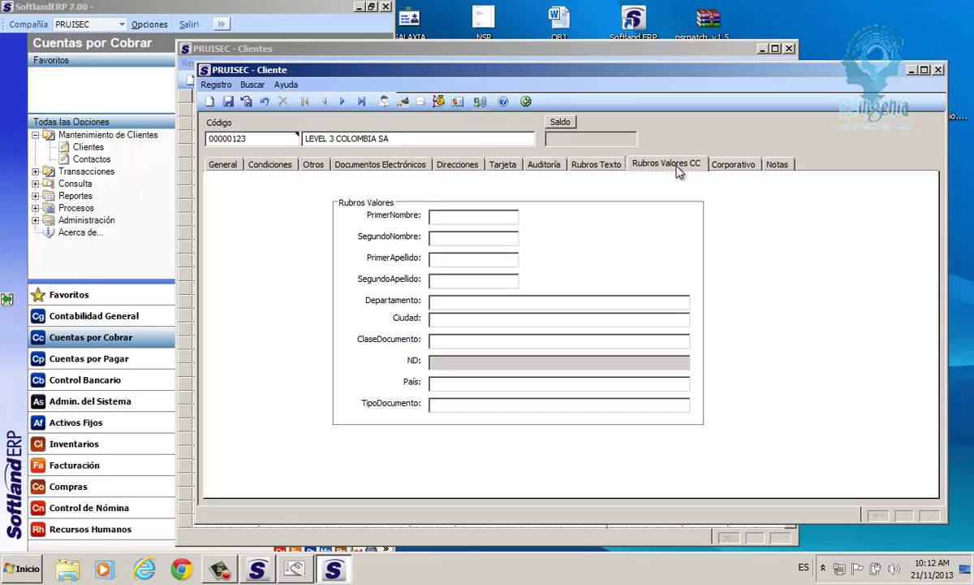
# Enter Departamento 11, Ciudad 001 and País 169.
pyautogui.click(439, 303)
pyautogui.write('11')
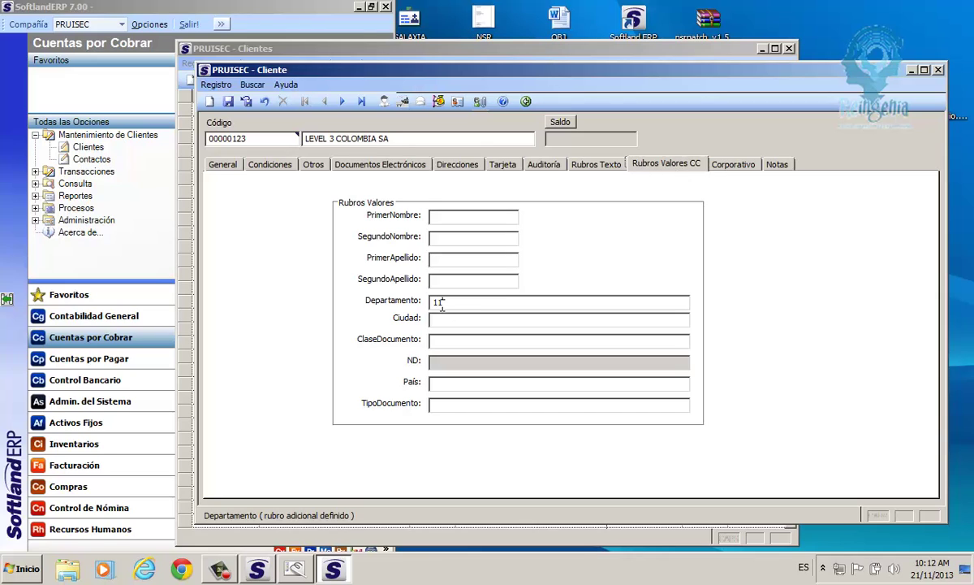
pyautogui.press('Tab')
pyautogui.press('Tab')
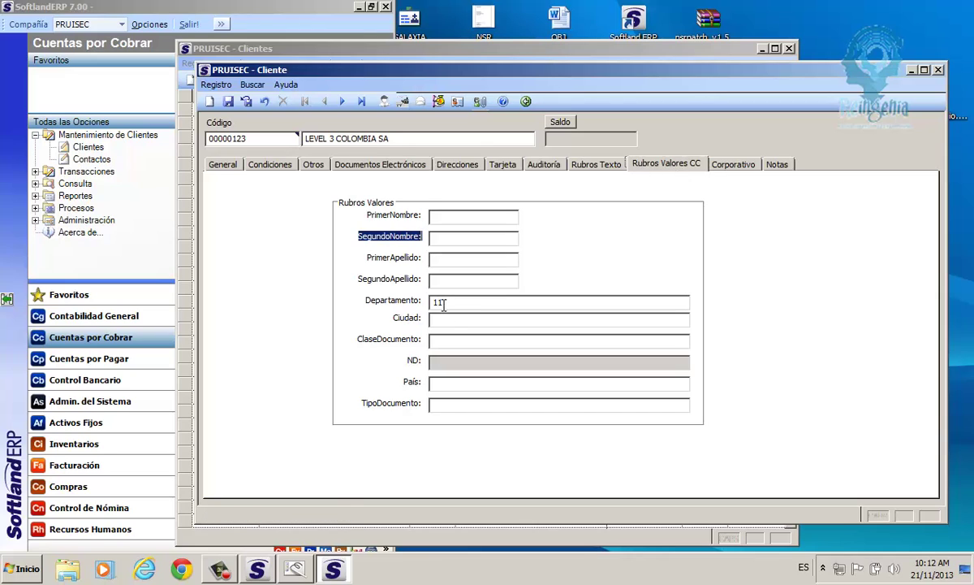
pyautogui.click(447, 319)
pyautogui.write('001')
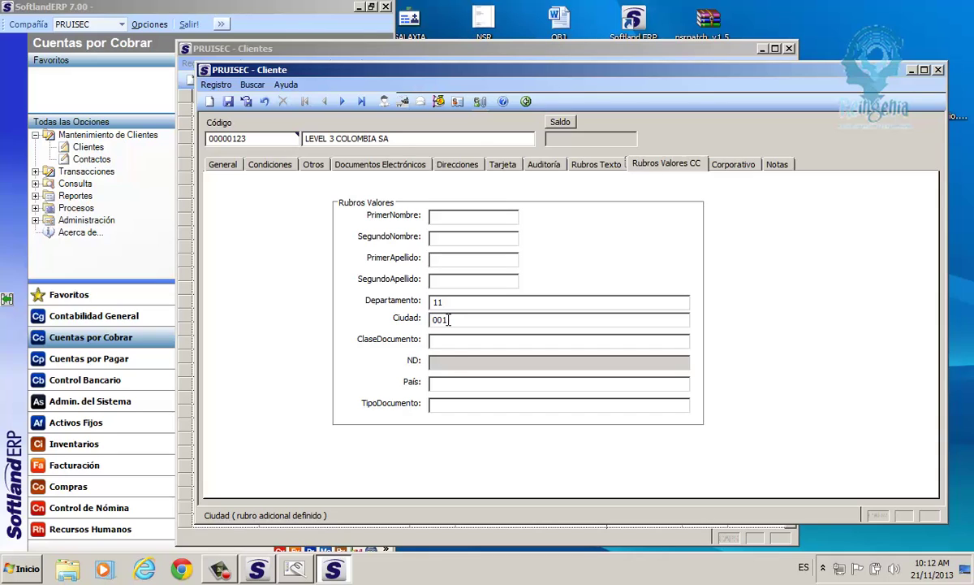
pyautogui.click(444, 389)
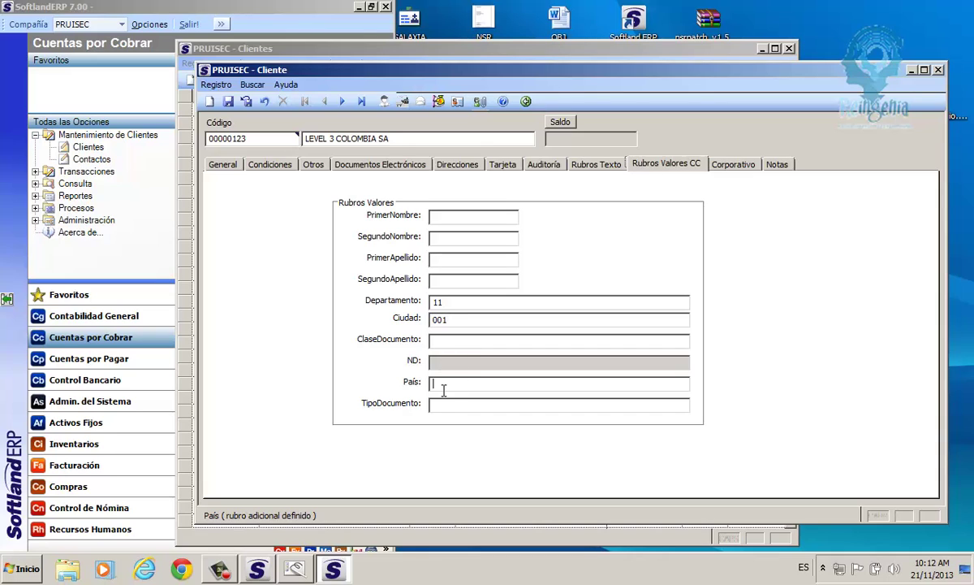
pyautogui.write('169')
# Set ClaseDocumento and TipoDocumento both to 13.
pyautogui.click(440, 342)
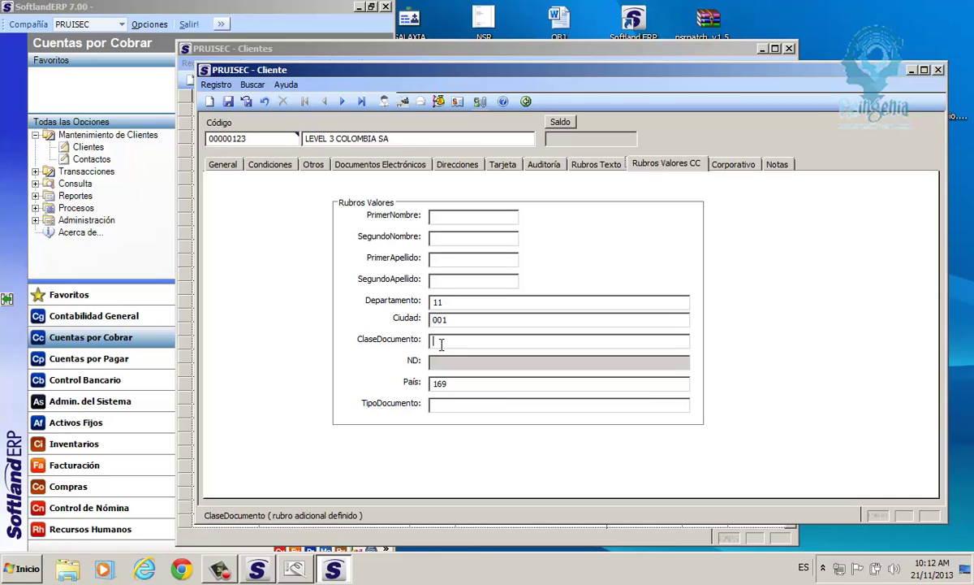
pyautogui.click(436, 406)
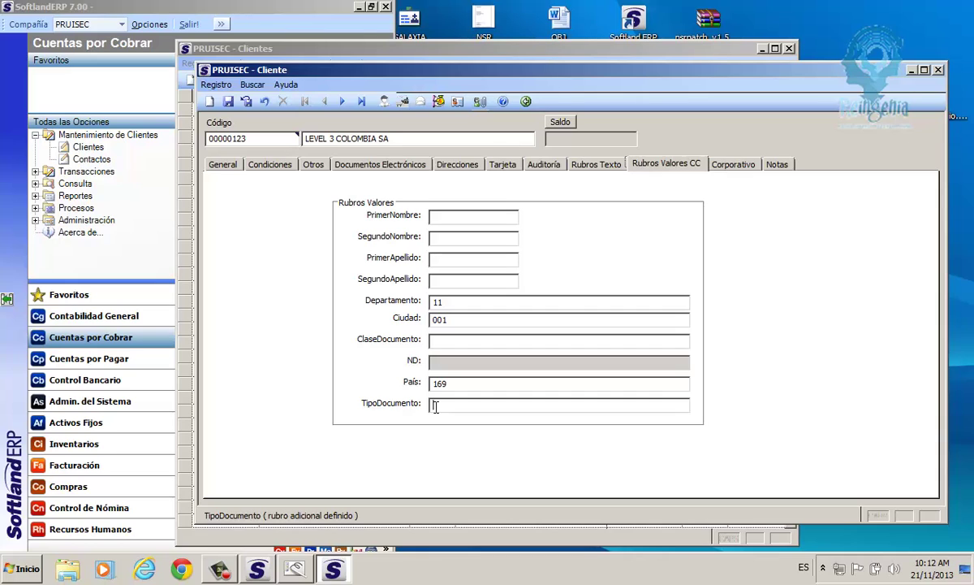
pyautogui.click(438, 343)
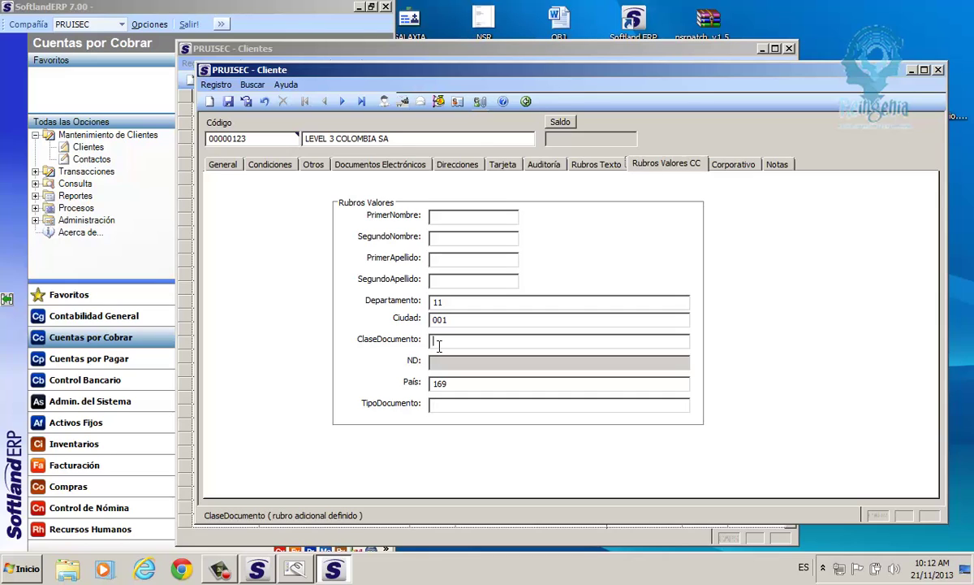
pyautogui.write('13')
pyautogui.click(437, 406)
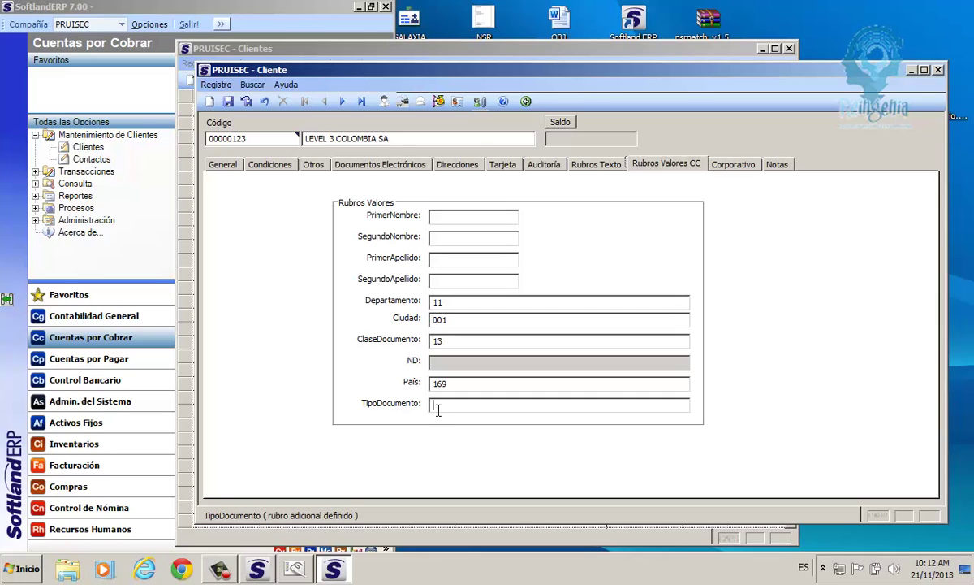
pyautogui.write('13')
pyautogui.press('BackSpace')
pyautogui.press('BackSpace')
pyautogui.doubleClick(448, 342)
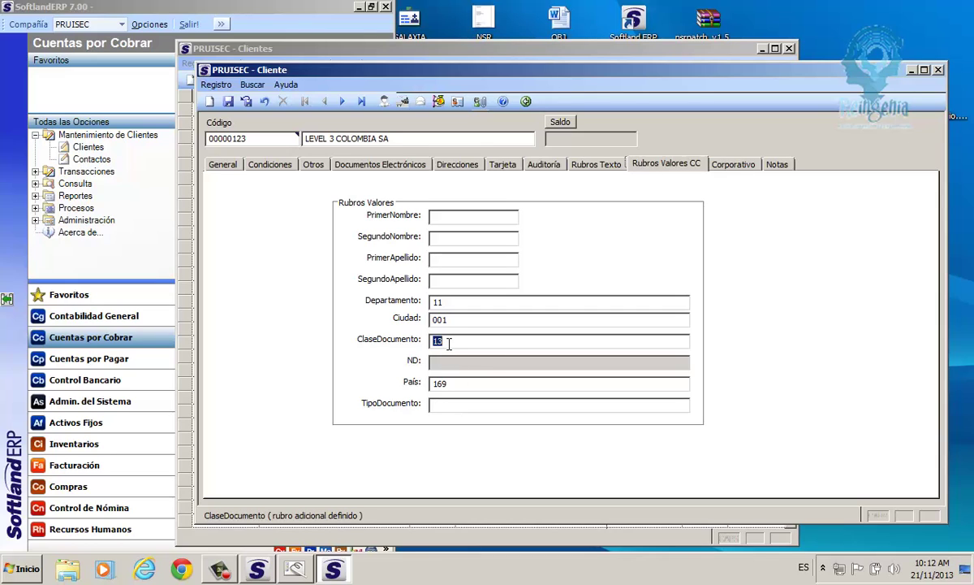
pyautogui.click(443, 406)
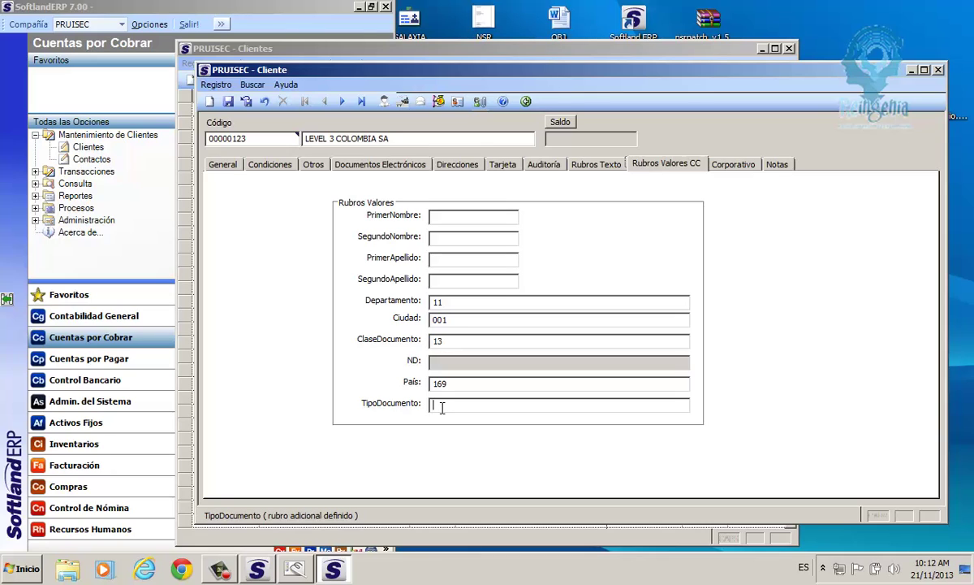
pyautogui.write('13')
pyautogui.click(449, 342)
pyautogui.moveTo(449, 342); pyautogui.dragTo(427, 342)
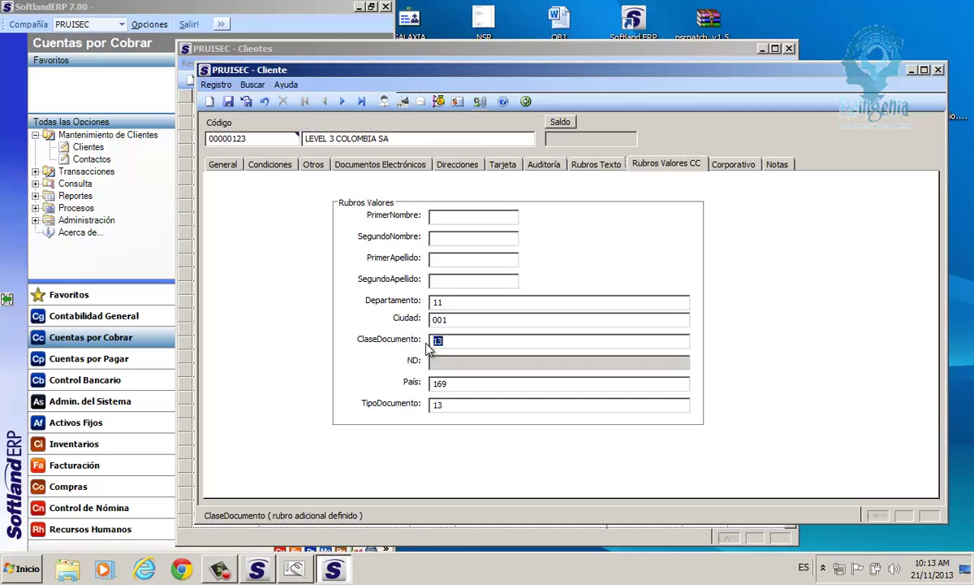
# Step through the blank PrimerNombre, SegundoNombre, PrimerApellido and SegundoApellido fields.
pyautogui.click(438, 217)
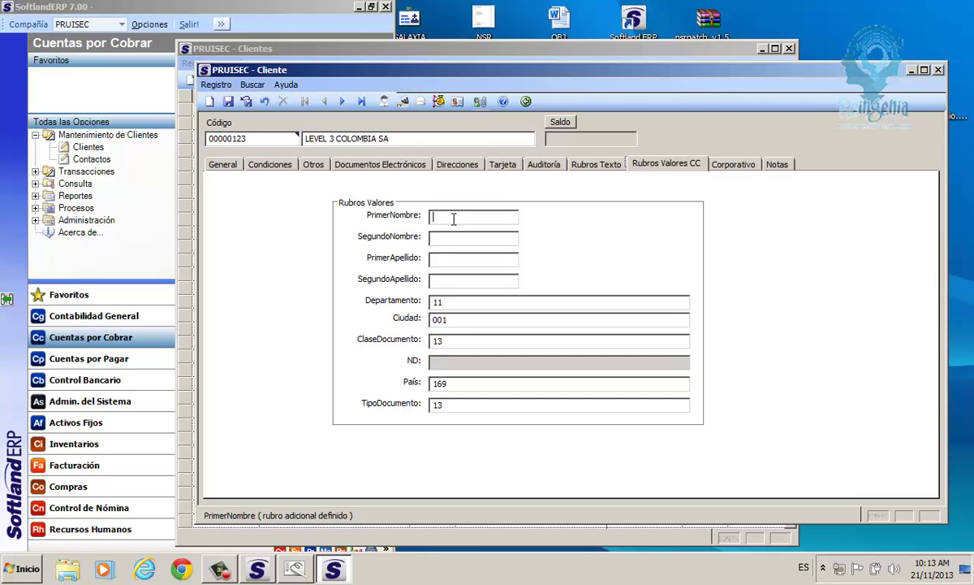
pyautogui.click(447, 260)
pyautogui.click(435, 238)
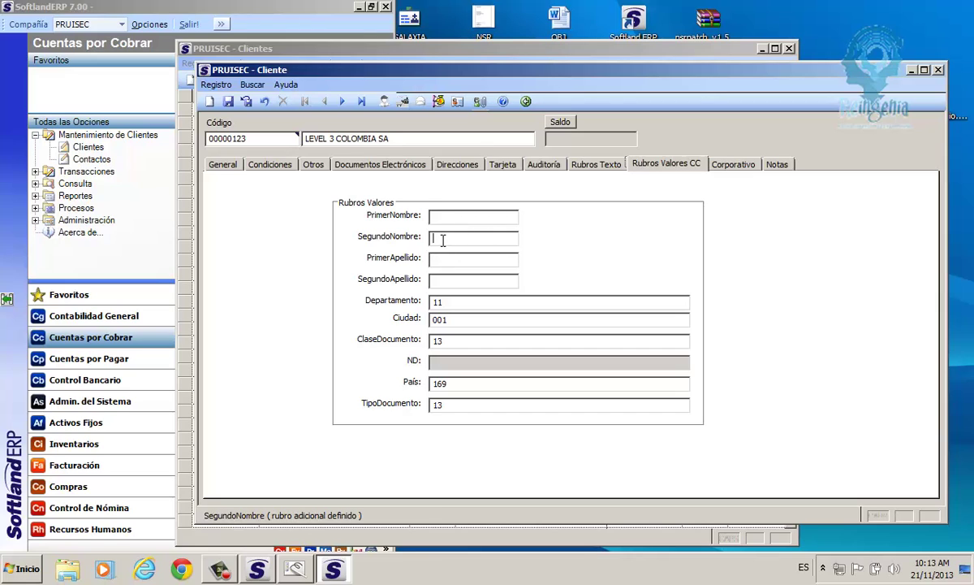
pyautogui.click(446, 260)
pyautogui.click(447, 283)
# Replace ClaseDocumento and TipoDocumento values 13 with 31.
pyautogui.click(444, 340)
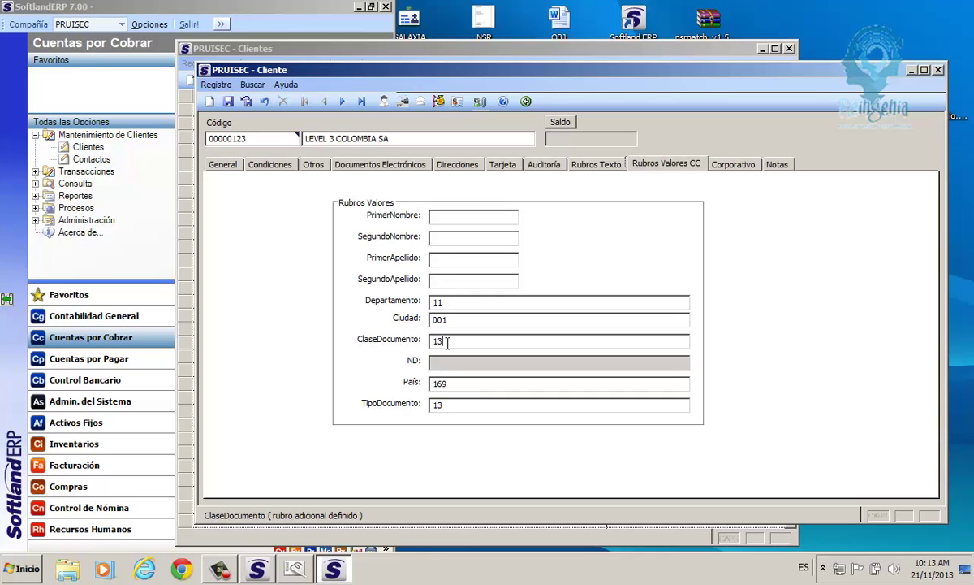
pyautogui.moveTo(440, 342); pyautogui.dragTo(432, 341)
pyautogui.press('BackSpace')
pyautogui.write('31')
pyautogui.click(449, 406)
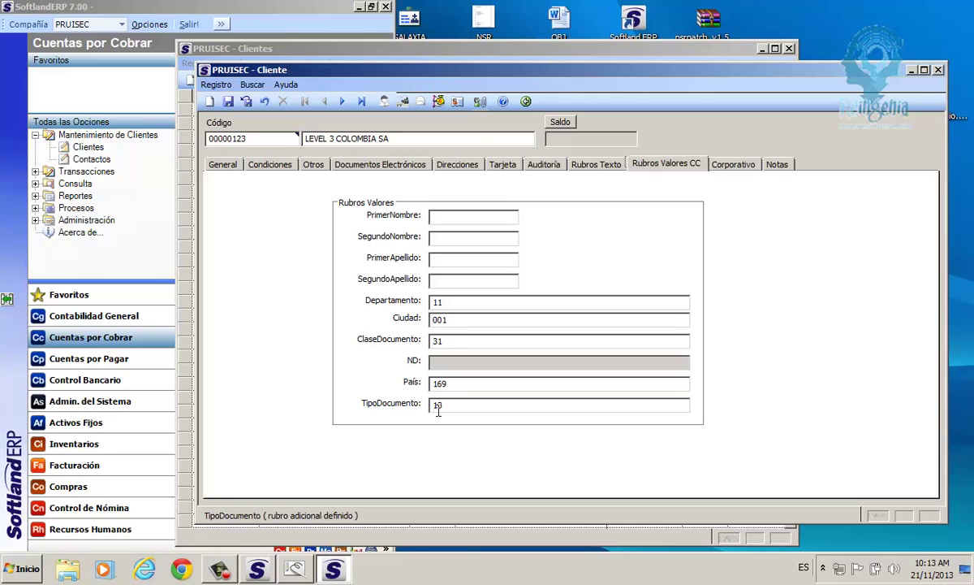
pyautogui.moveTo(443, 406); pyautogui.dragTo(431, 414)
pyautogui.write('31')
# Select the client name and Departamento value 11, then open Corporativo.
pyautogui.moveTo(375, 138); pyautogui.dragTo(302, 144)
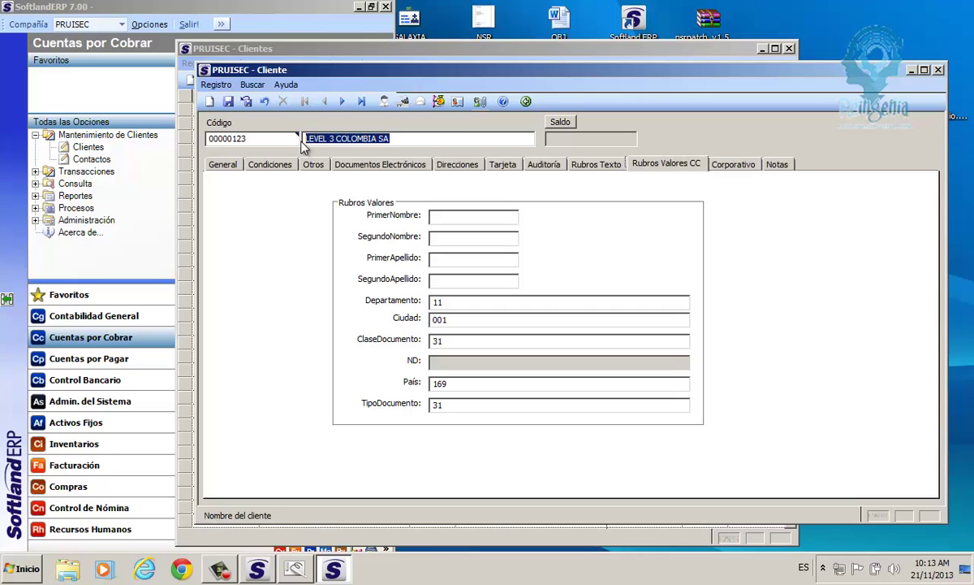
pyautogui.click(431, 302)
pyautogui.doubleClick(431, 302)
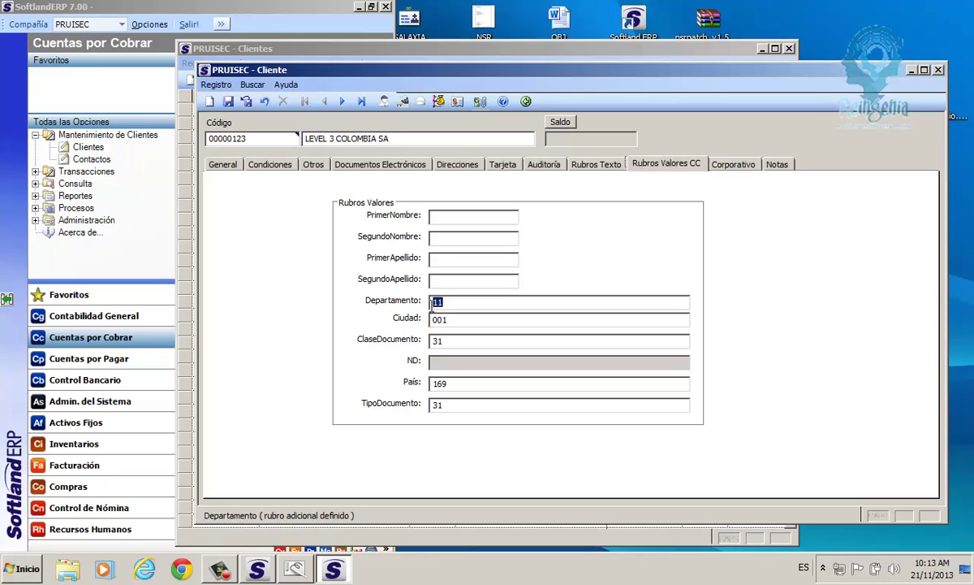
pyautogui.click(734, 165)
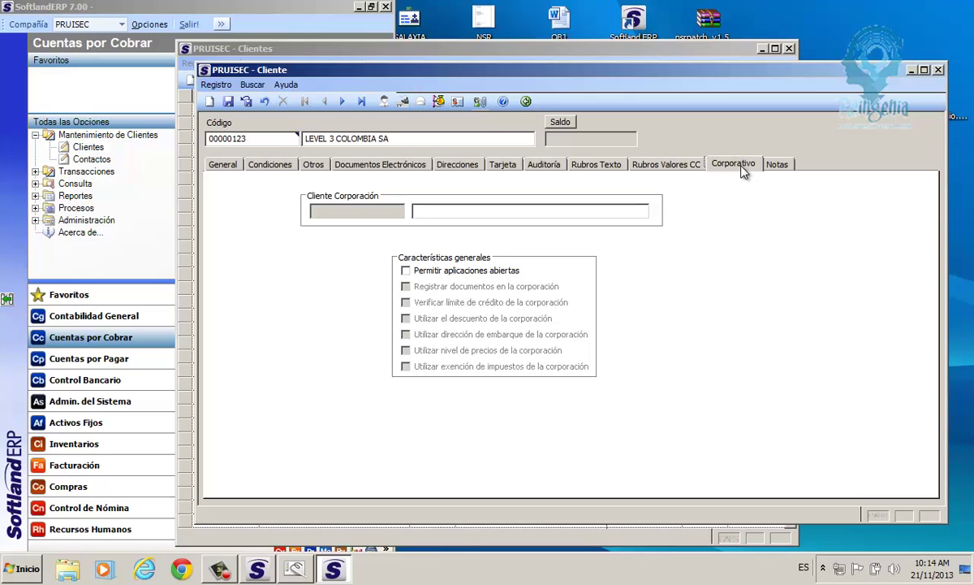
# Untick Corporación on General so Corporativo's Cliente Corporación field becomes editable.
pyautogui.click(223, 165)
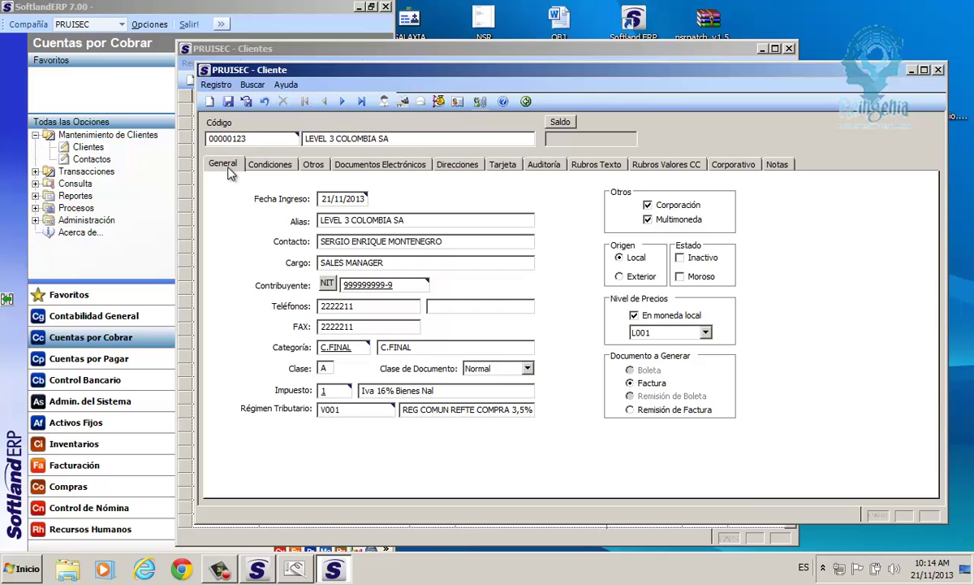
pyautogui.click(648, 205)
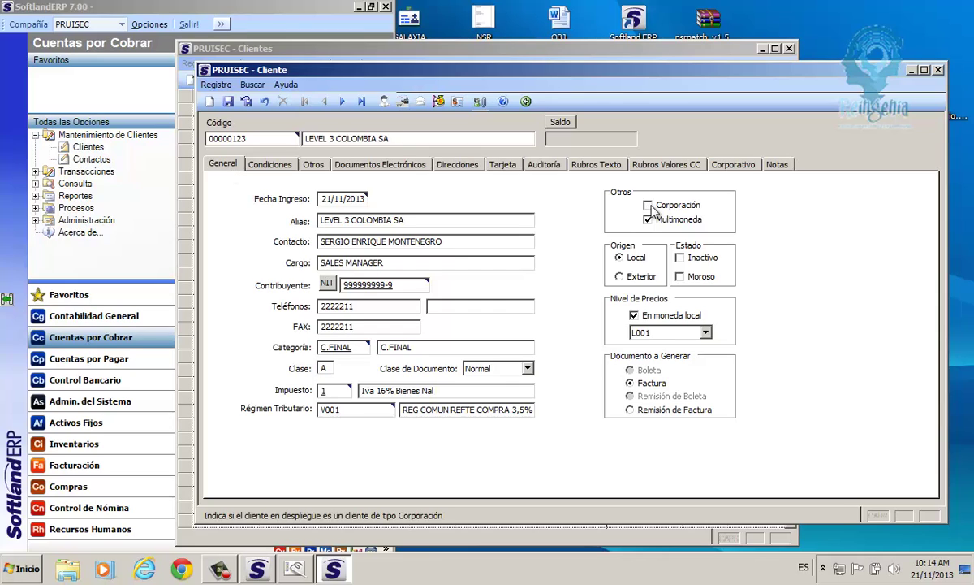
pyautogui.click(652, 209)
pyautogui.click(734, 165)
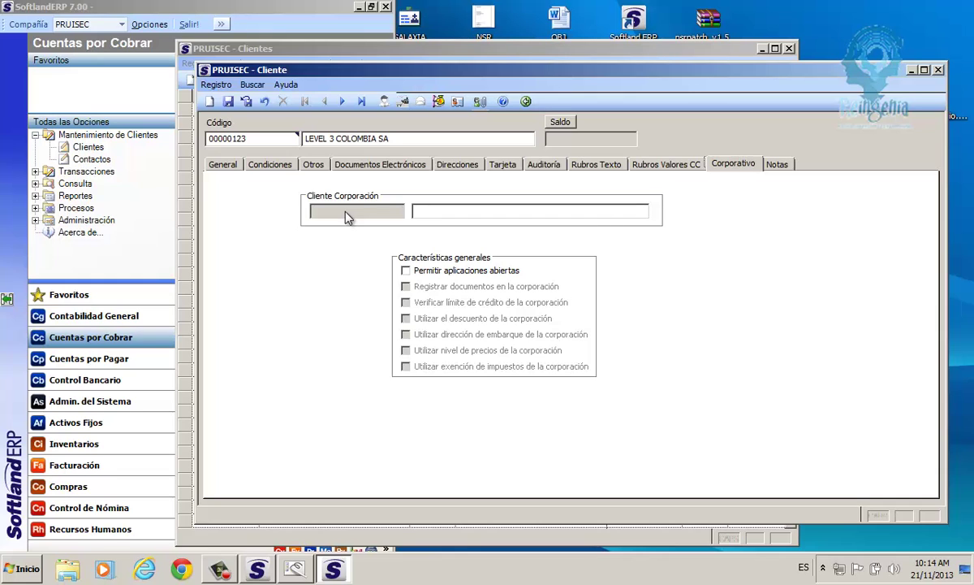
pyautogui.click(228, 164)
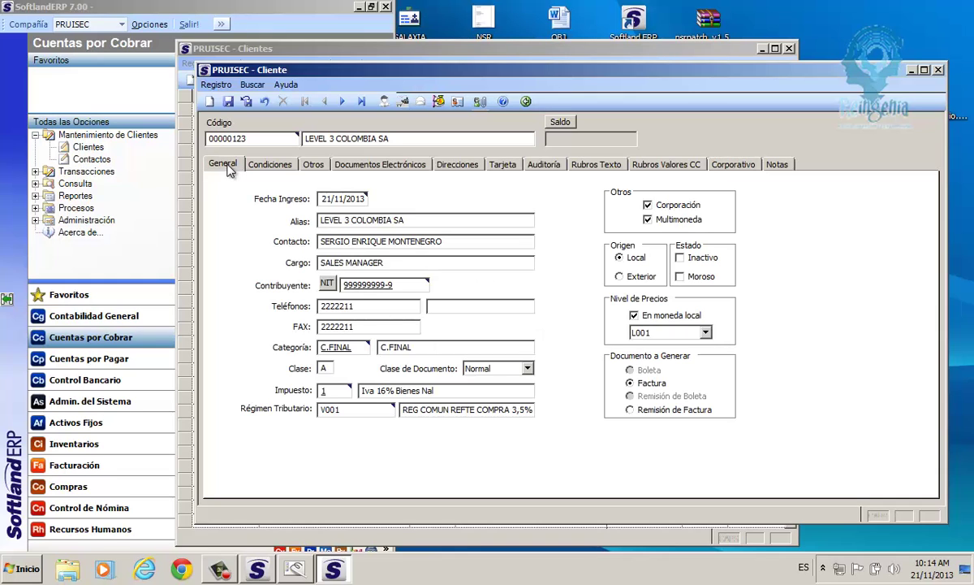
pyautogui.click(649, 206)
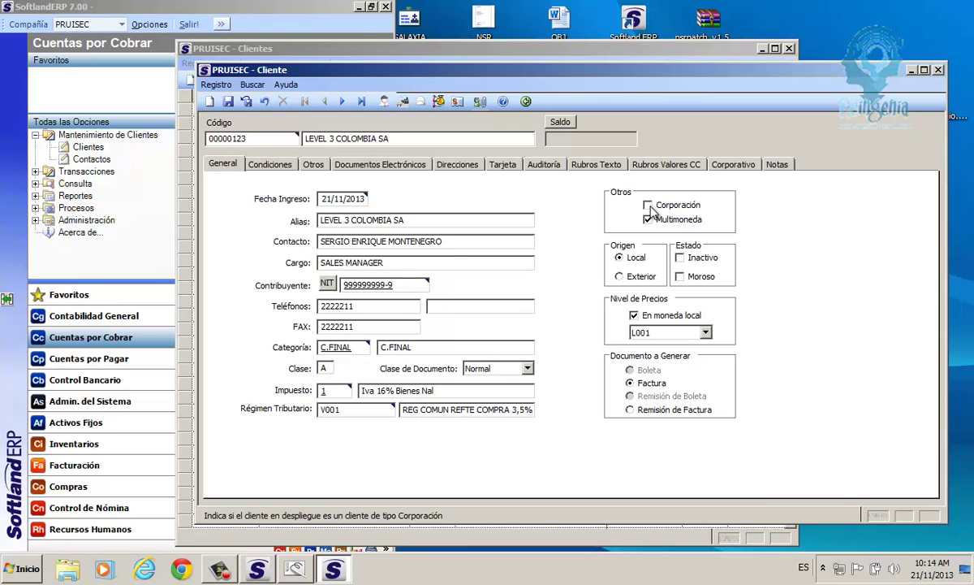
pyautogui.click(742, 166)
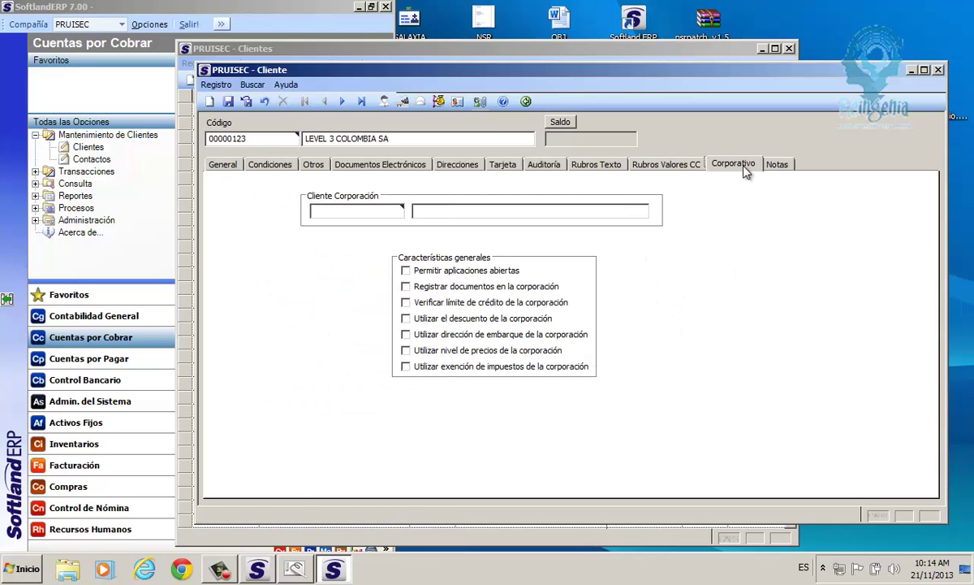
pyautogui.click(330, 212)
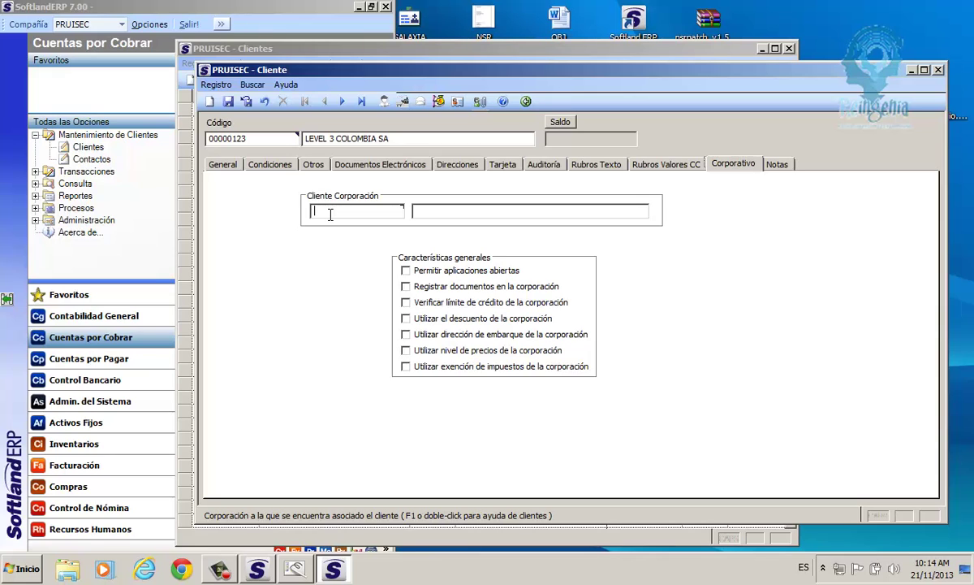
# Re-tick Corporación on client 00000123 LEVEL 3 COLOMBIA SA and view its Corporativo settings.
pyautogui.click(222, 164)
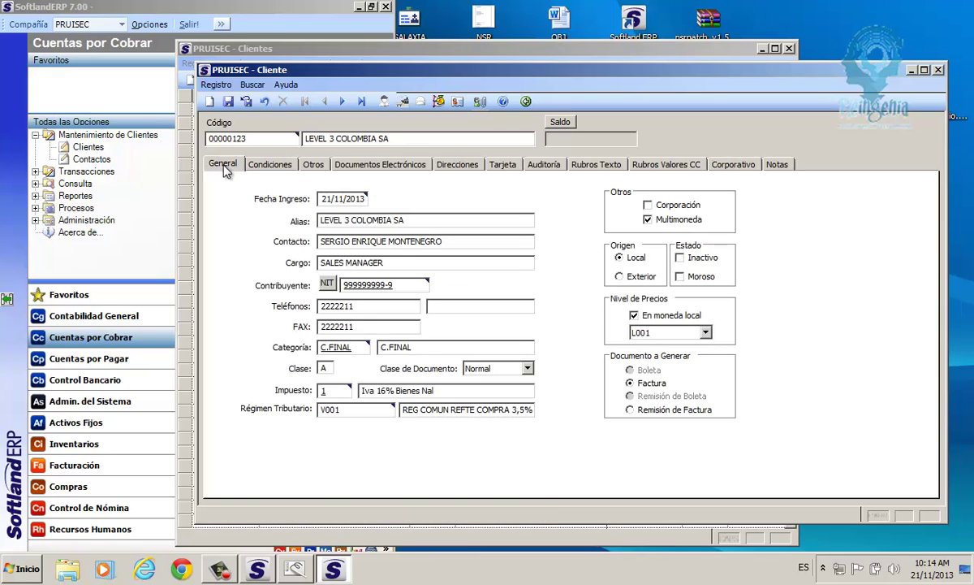
pyautogui.moveTo(244, 139); pyautogui.dragTo(208, 147)
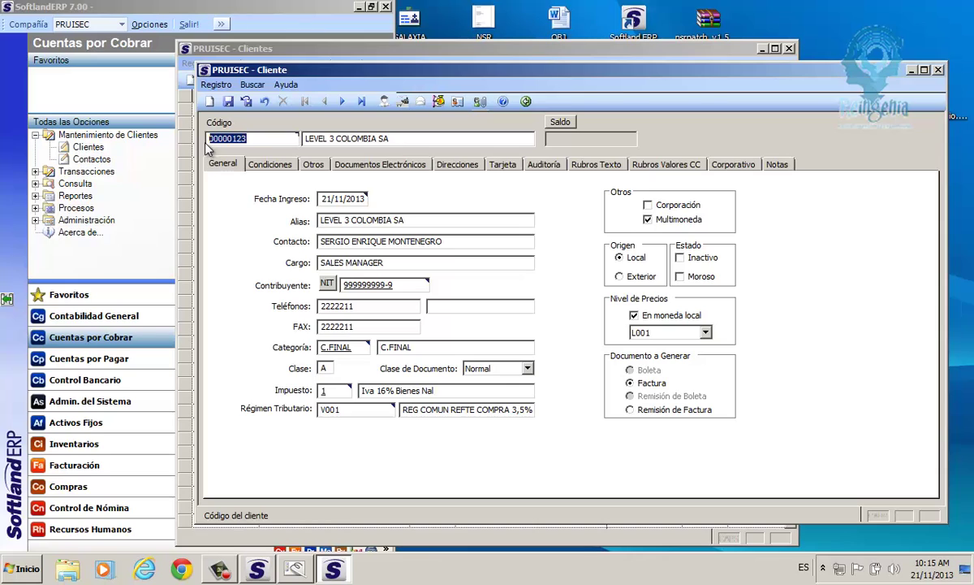
pyautogui.moveTo(395, 141); pyautogui.dragTo(301, 146)
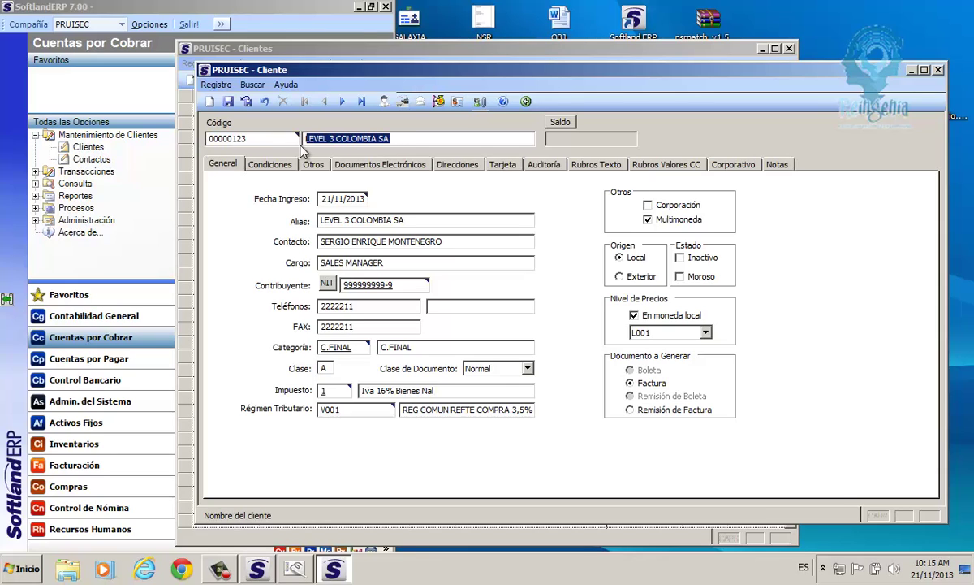
pyautogui.click(653, 207)
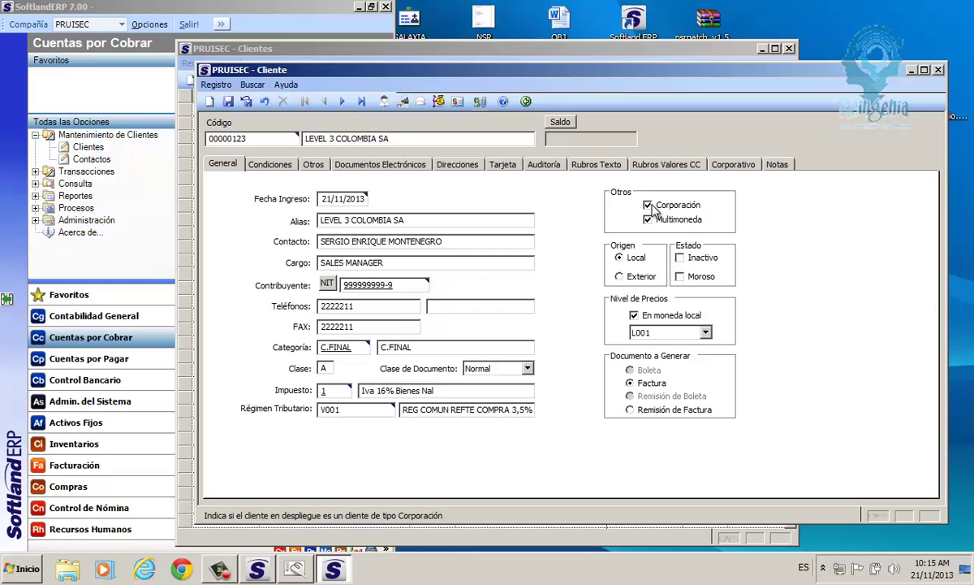
pyautogui.click(741, 166)
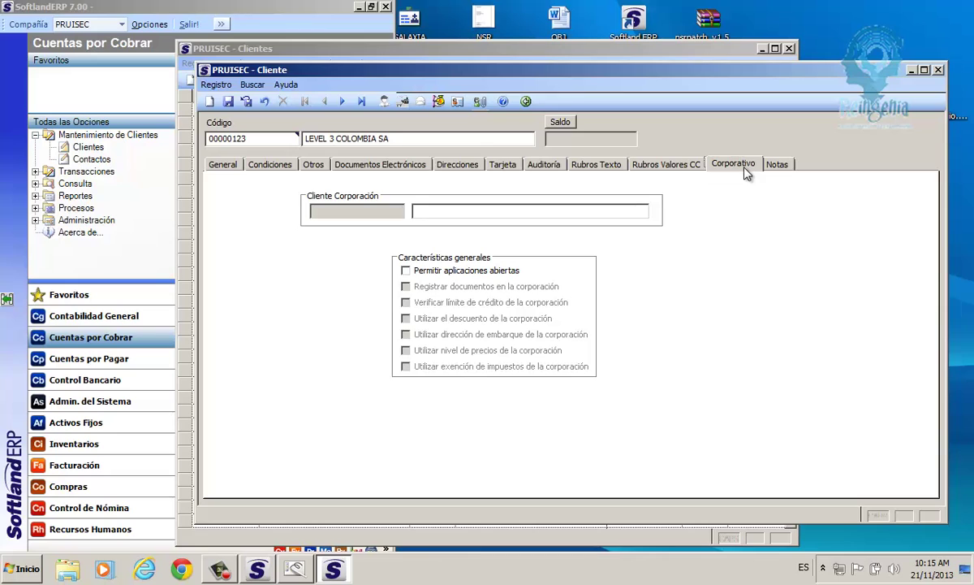
# Check client 00000123's notes, then save the client record.
pyautogui.click(780, 166)
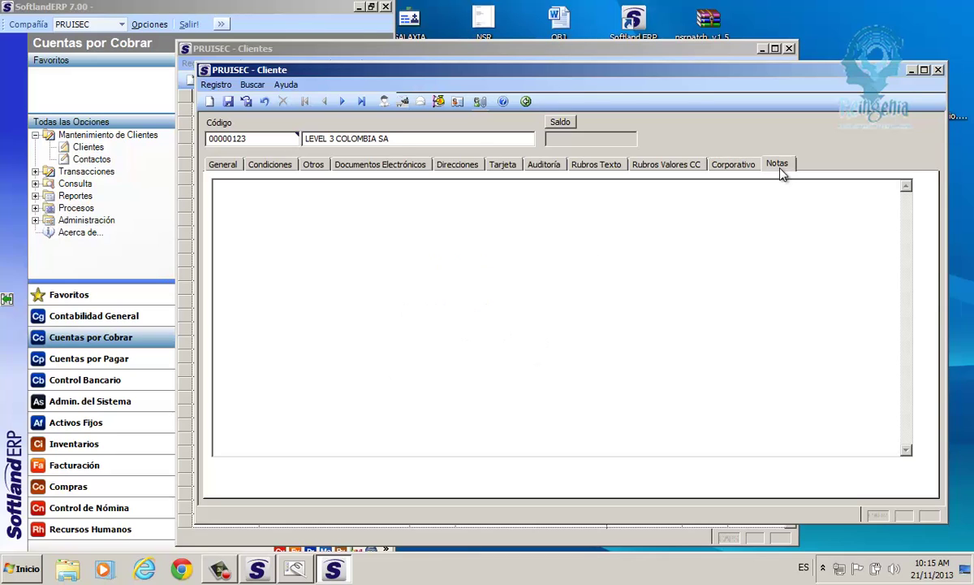
pyautogui.click(266, 272)
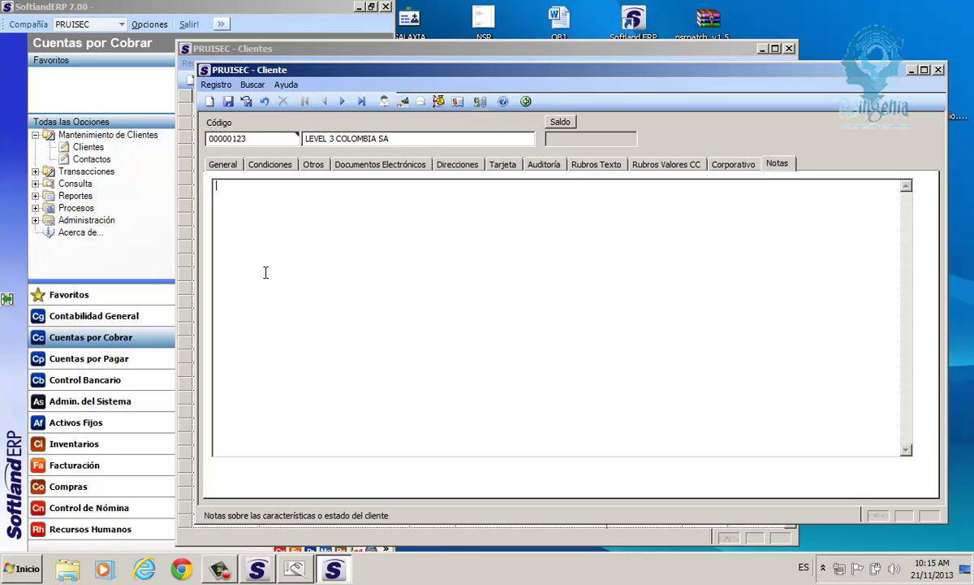
pyautogui.click(217, 162)
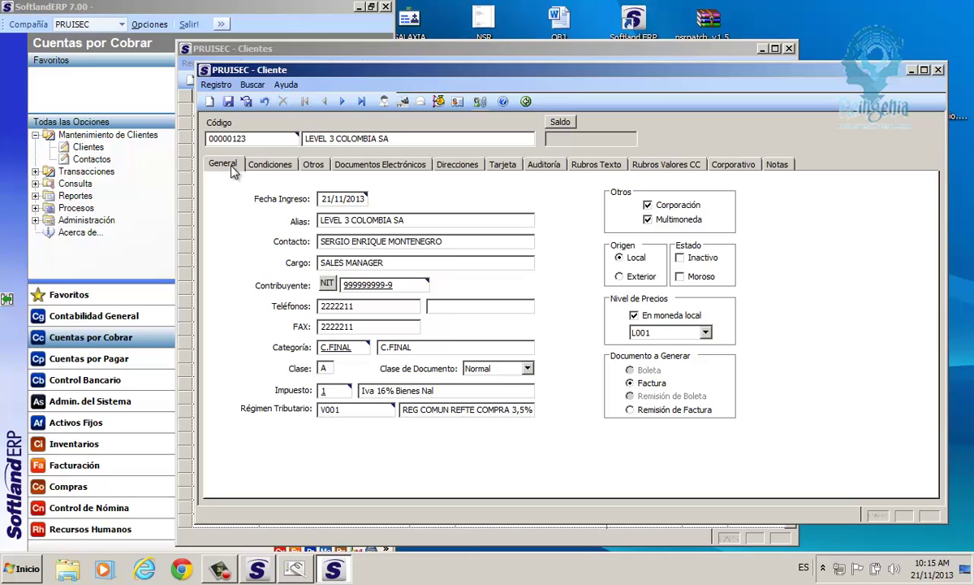
pyautogui.click(229, 102)
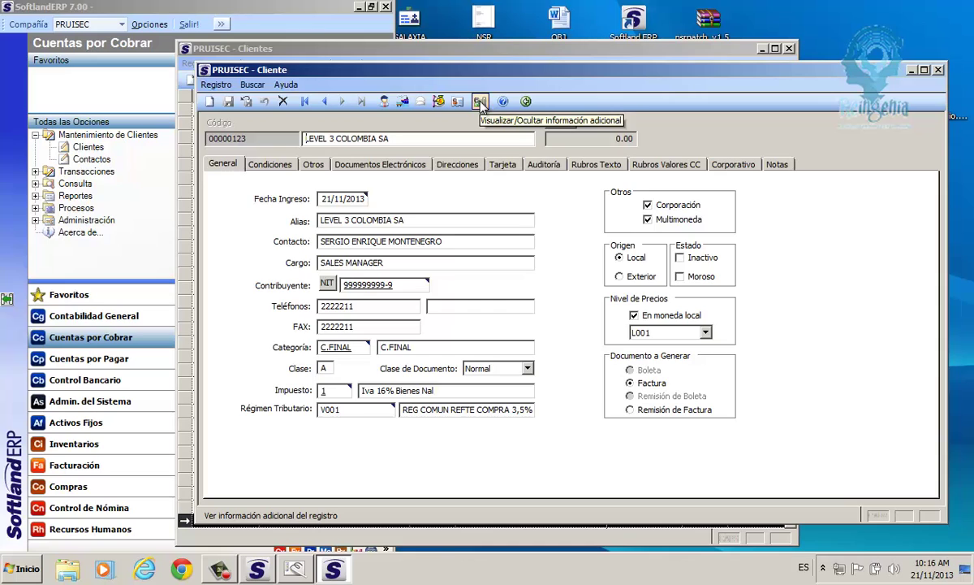
# Start new client 00000133 named 'LEVEL 3 SERVICIOS SA'.
pyautogui.click(210, 102)
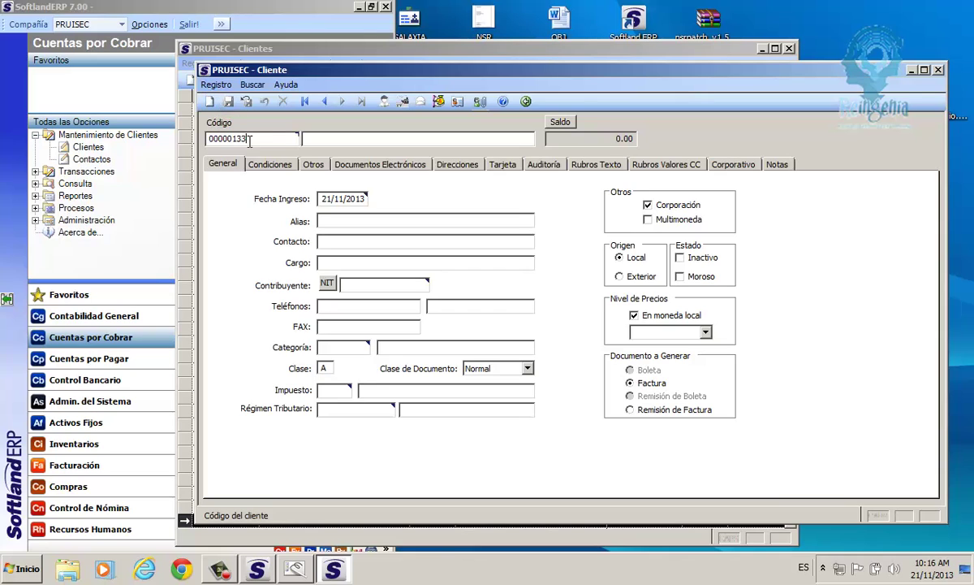
pyautogui.moveTo(254, 140); pyautogui.dragTo(205, 142)
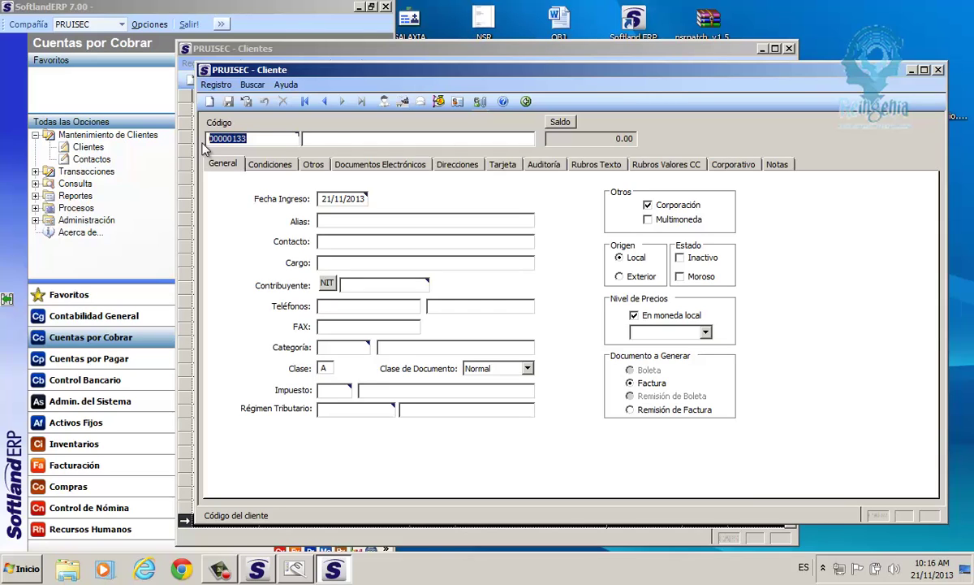
pyautogui.click(320, 140)
pyautogui.write('L')
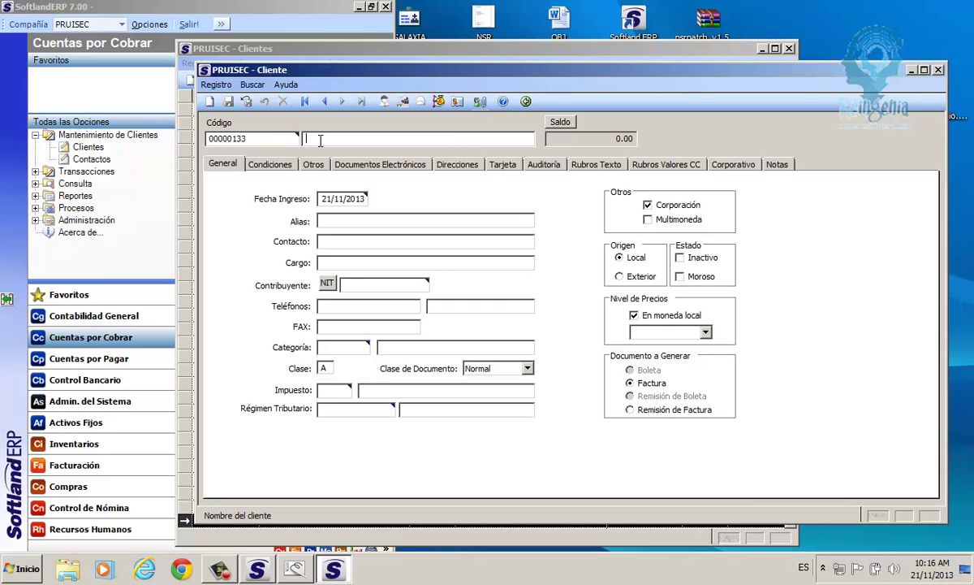
pyautogui.write('e')
pyautogui.press('BackSpace')
pyautogui.press('capslock')
pyautogui.write('EVEL 3')
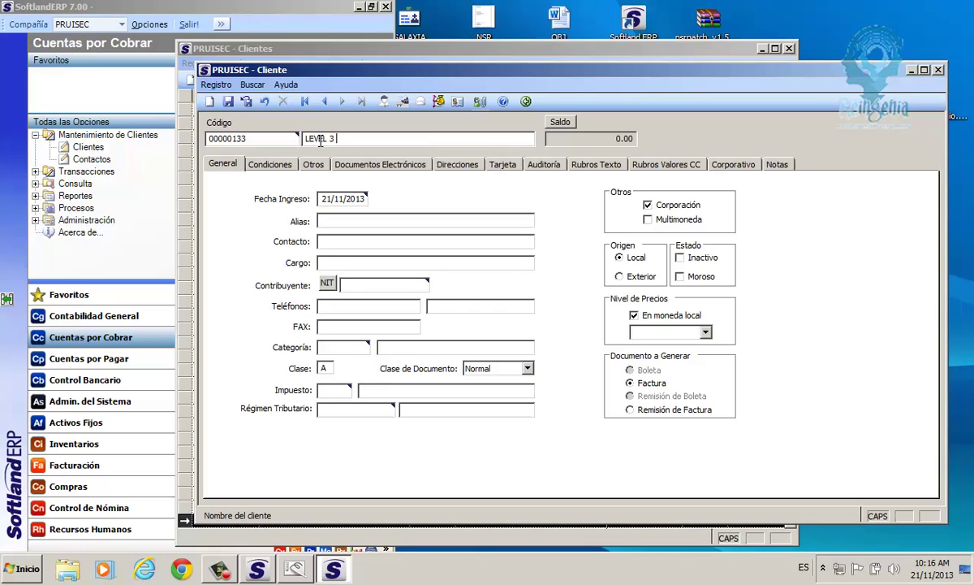
pyautogui.write(' SERVICIOS SA')
# Append '- SUCURSAL BOGOTA' to the new client's alias.
pyautogui.click(332, 224)
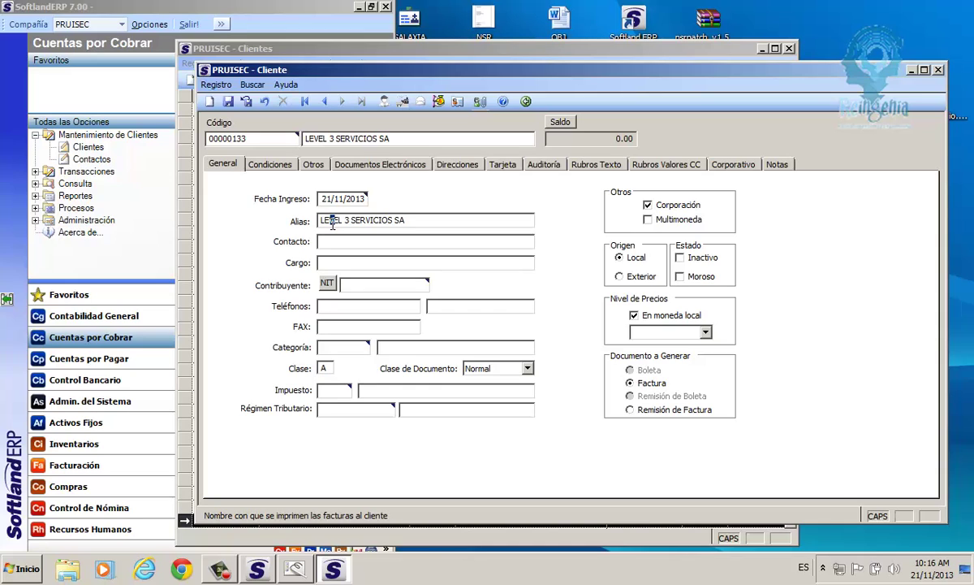
pyautogui.moveTo(406, 220)
pyautogui.mouseDown()
pyautogui.moveTo(322, 221)
pyautogui.moveTo(413, 224)
pyautogui.mouseUp()
pyautogui.write('- ')
pyautogui.write('SUCU')
pyautogui.write('RSAL BOGOT')
pyautogui.write('A')
pyautogui.press('Tab')
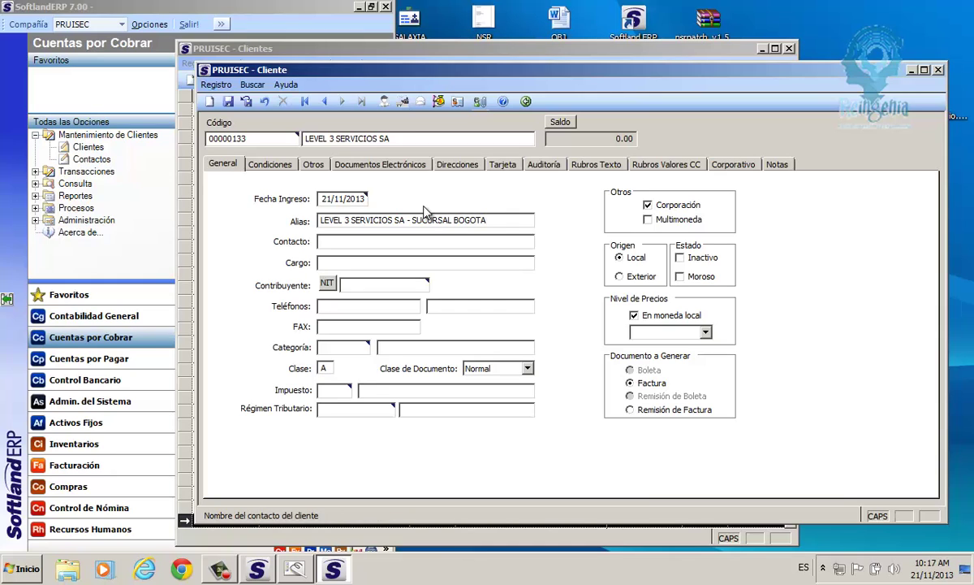
# Enter the contact person's name and the Cargo 'Sales Manager'.
pyautogui.click(322, 263)
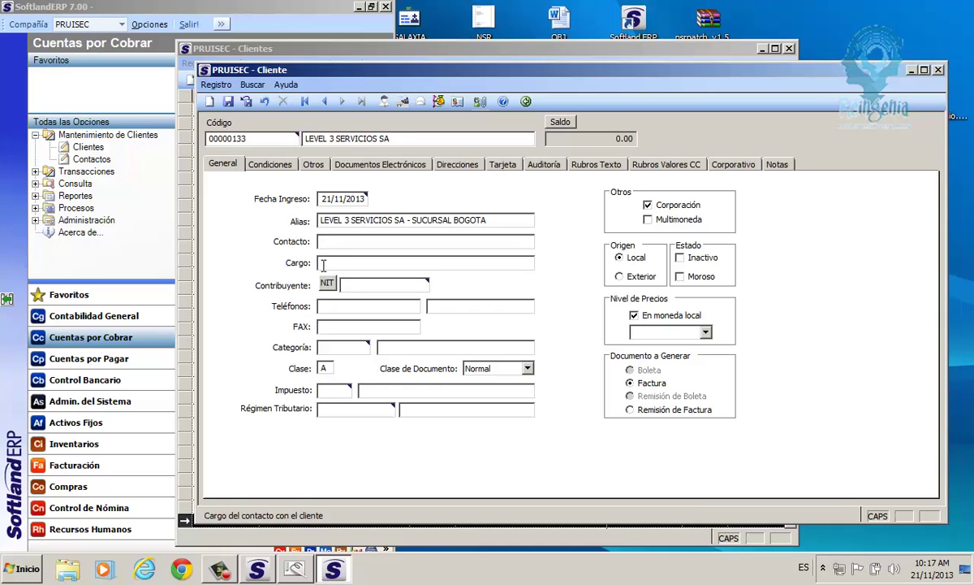
pyautogui.hotkey('shift', 'Tab')
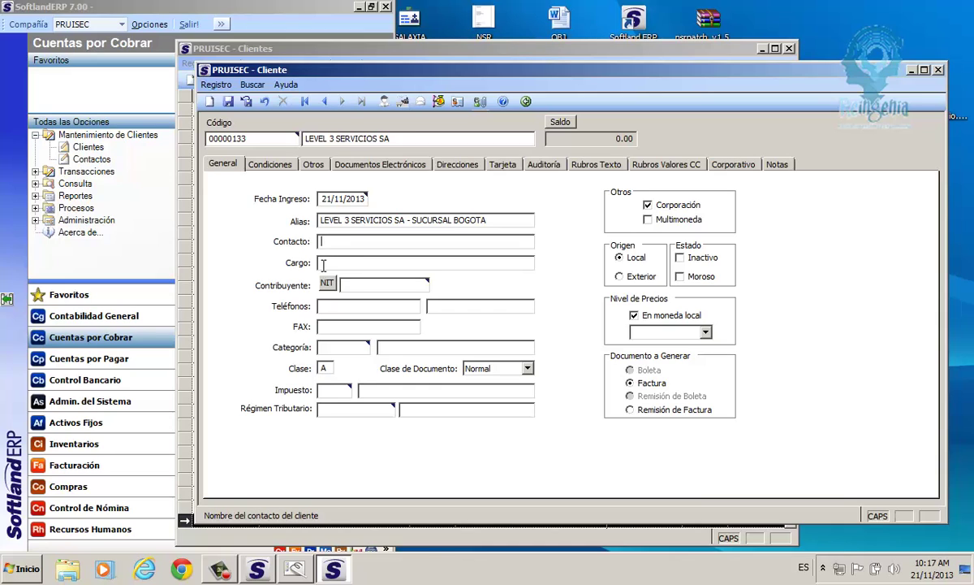
pyautogui.write('sERGIO')
pyautogui.press('BackSpace')
pyautogui.press('BackSpace')
pyautogui.press('BackSpace')
pyautogui.press('BackSpace')
pyautogui.press('BackSpace')
pyautogui.press('BackSpace')
pyautogui.press('capslock')
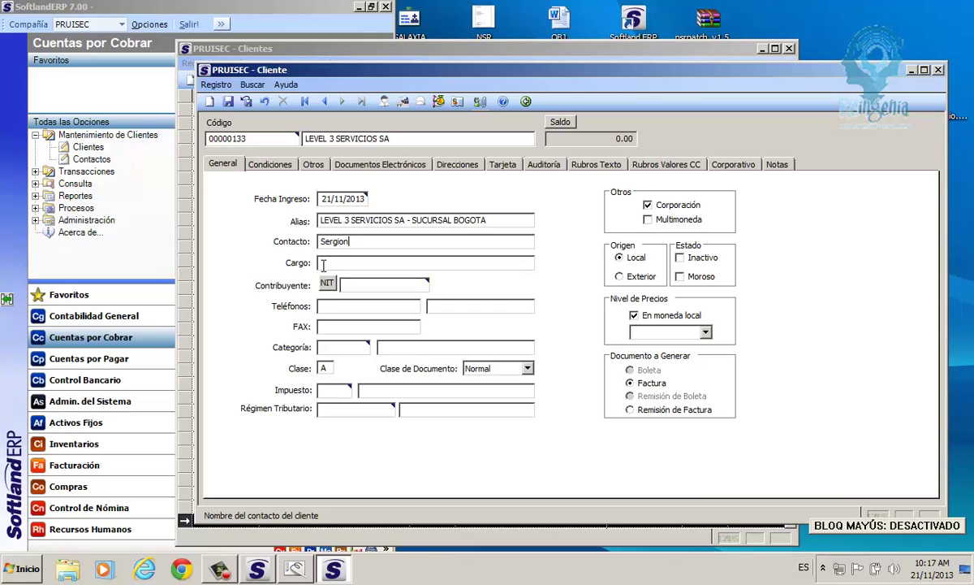
pyautogui.press('Tab')
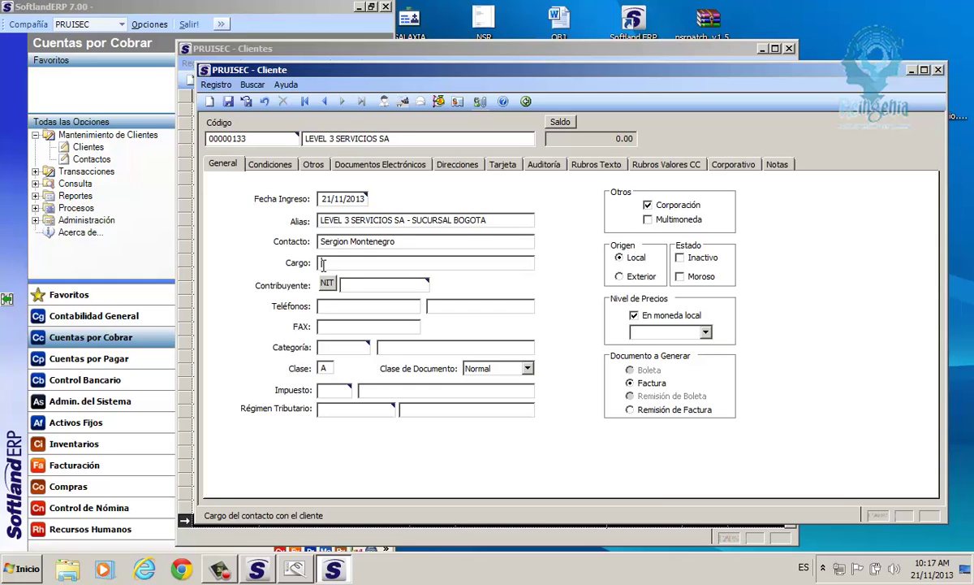
pyautogui.write('Sales Manager')
pyautogui.press('Tab')
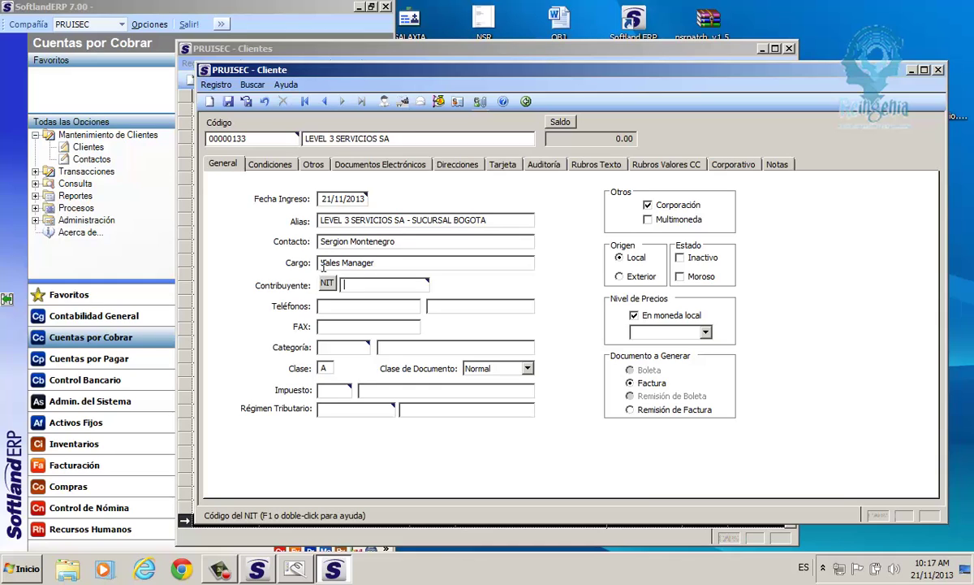
pyautogui.moveTo(242, 134); pyautogui.dragTo(212, 144)
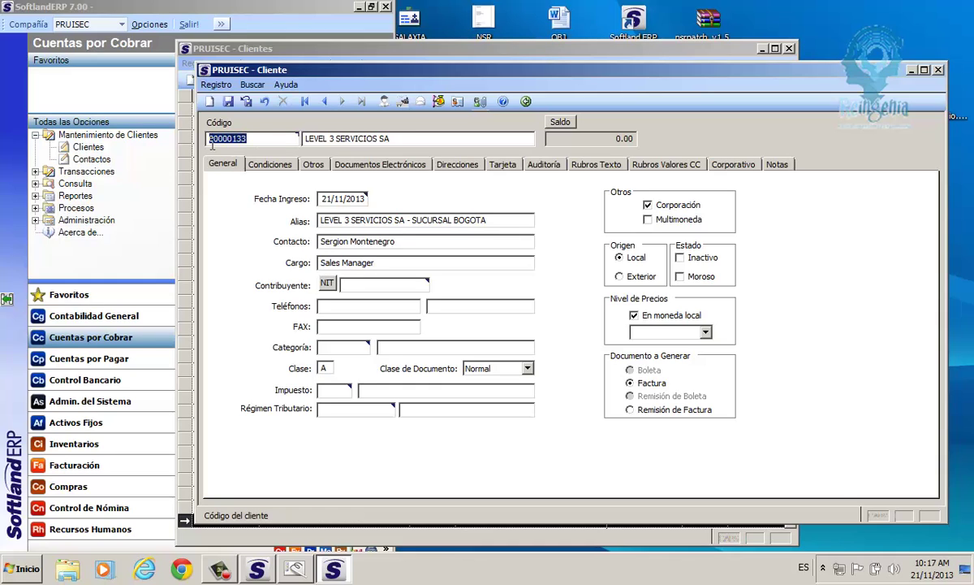
# Enter the client's NIT taxpayer number and decline the name-and-alias update prompt.
pyautogui.click(366, 286)
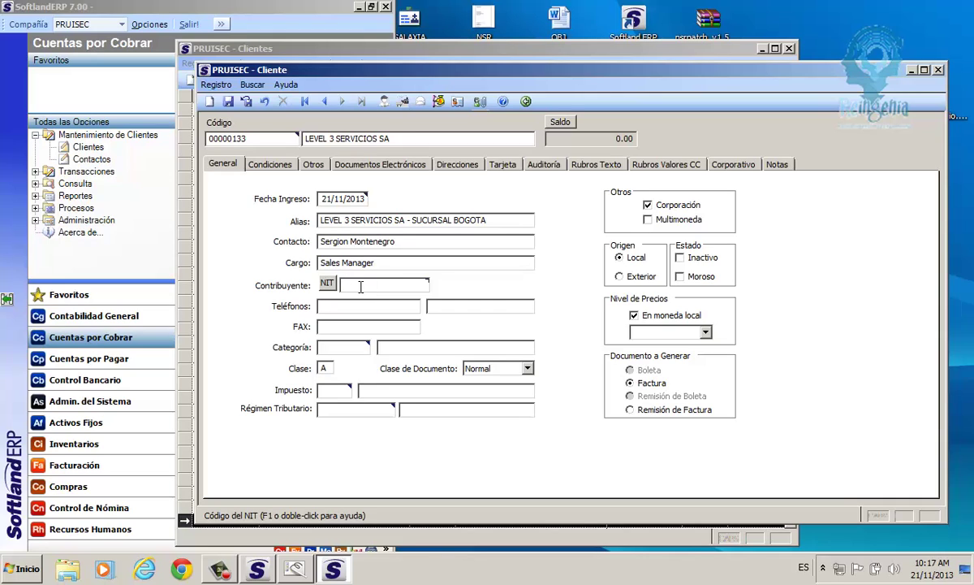
pyautogui.write('99999999-99')
pyautogui.press('Tab')
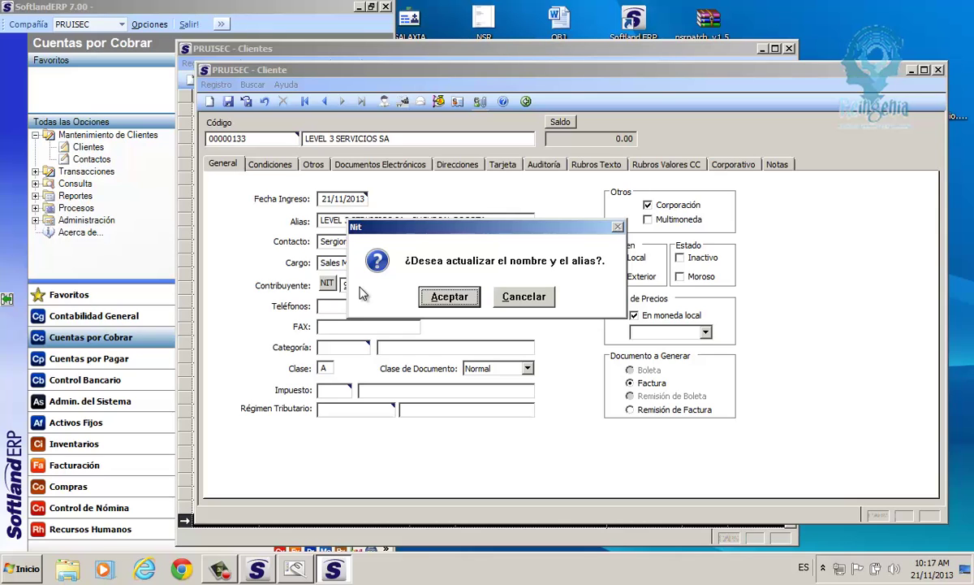
pyautogui.moveTo(406, 227); pyautogui.dragTo(584, 351)
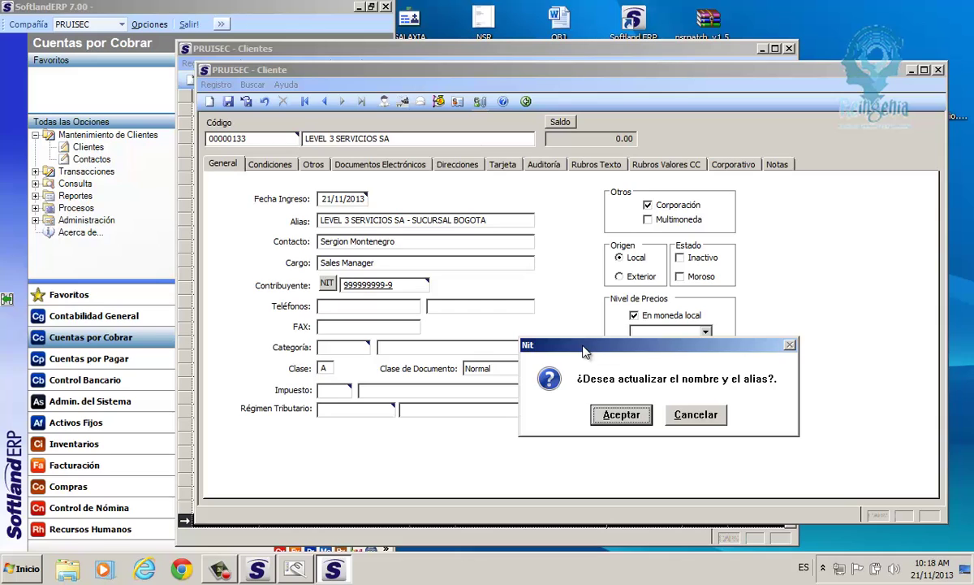
pyautogui.click(718, 419)
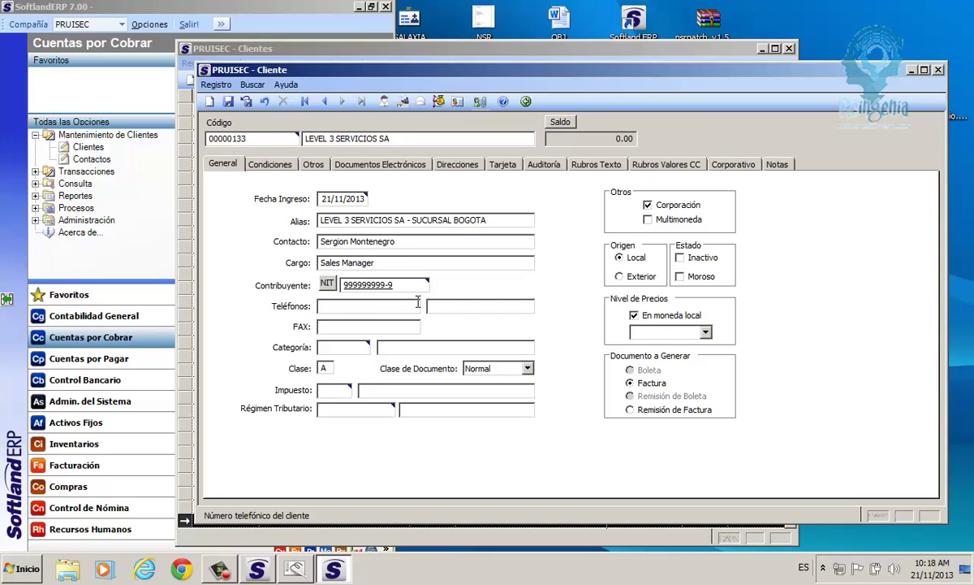
# Enter the client's phone and fax numbers and choose category C.FINAL.
pyautogui.write('2222211')
pyautogui.press('Tab')
pyautogui.write('222')
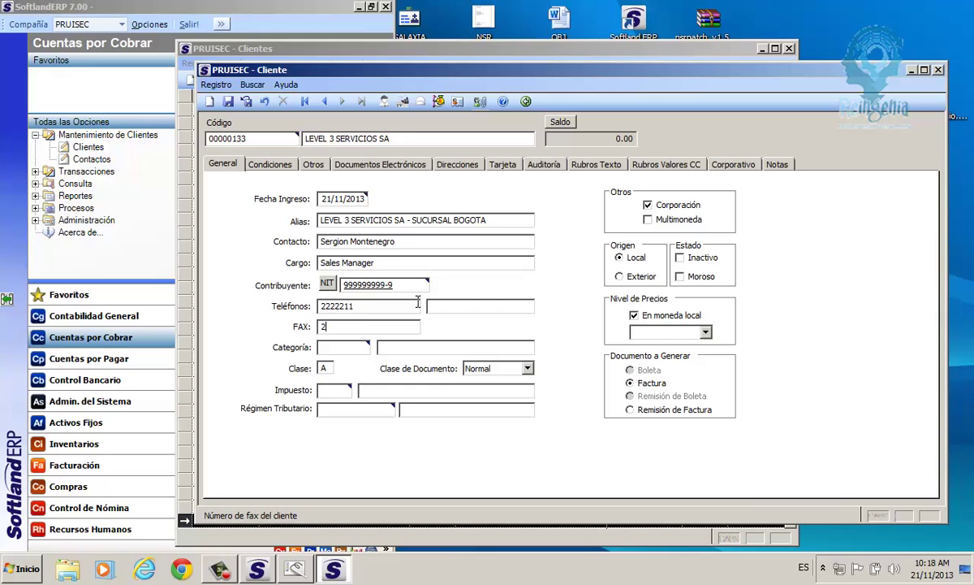
pyautogui.write('2211')
pyautogui.press('Tab')
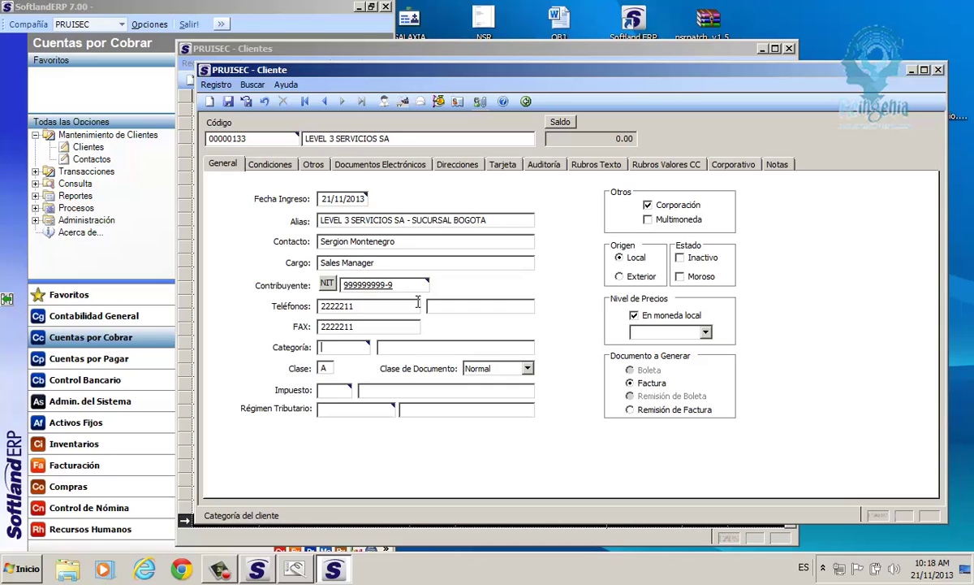
pyautogui.write('C.')
pyautogui.press('F1')
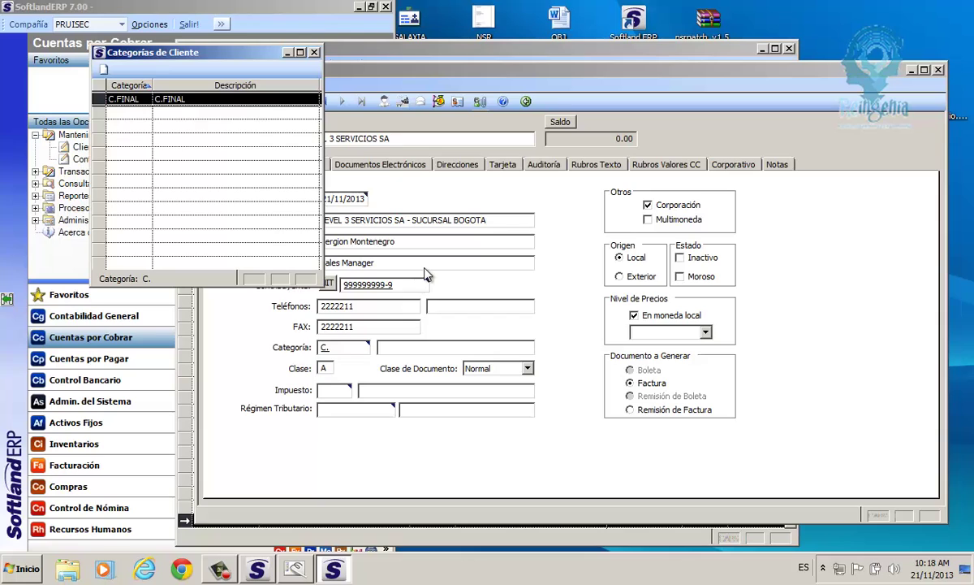
pyautogui.press('Return')
# Set the tax to code 1, Iva 16% Bienes Nal, after V001 is rejected.
pyautogui.press('Tab')
pyautogui.press('Tab')
pyautogui.press('Tab')
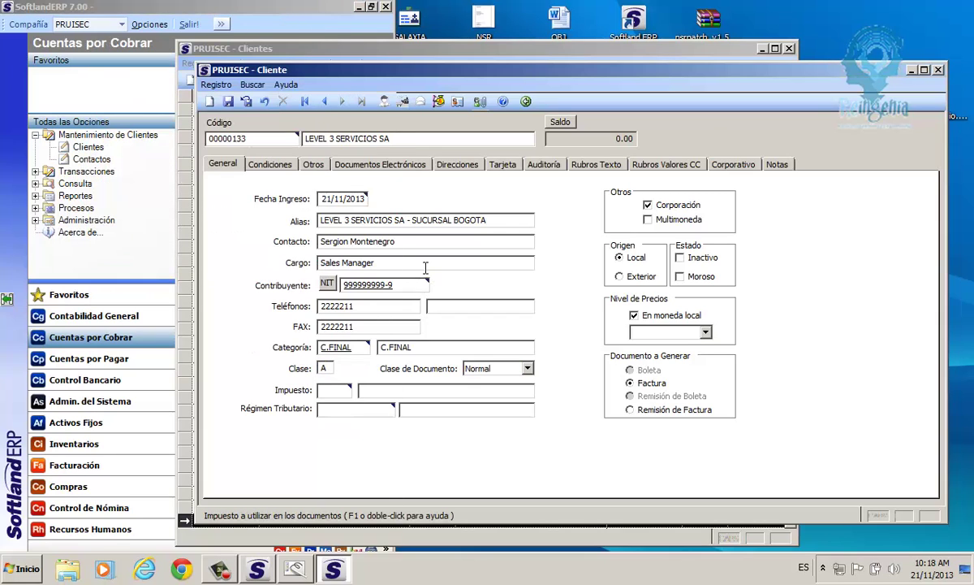
pyautogui.write('V001')
pyautogui.press('Tab')
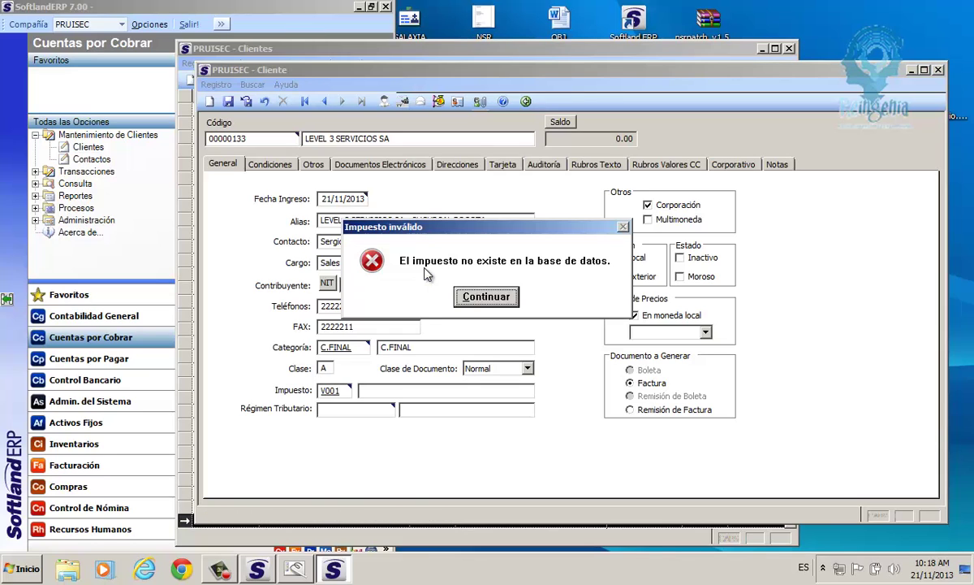
pyautogui.press('Return')
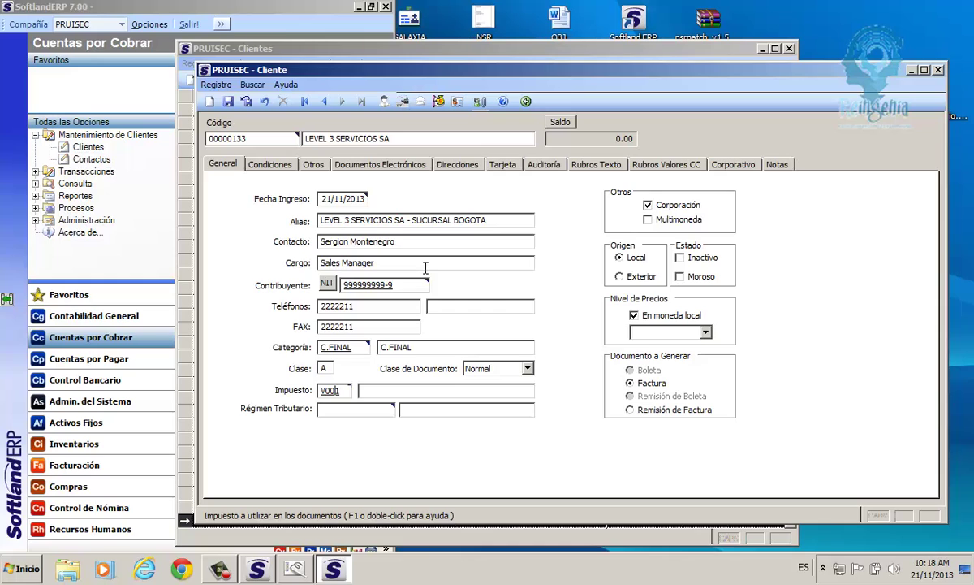
pyautogui.press('BackSpace')
pyautogui.press('BackSpace')
pyautogui.press('BackSpace')
pyautogui.press('BackSpace')
pyautogui.press('F1')
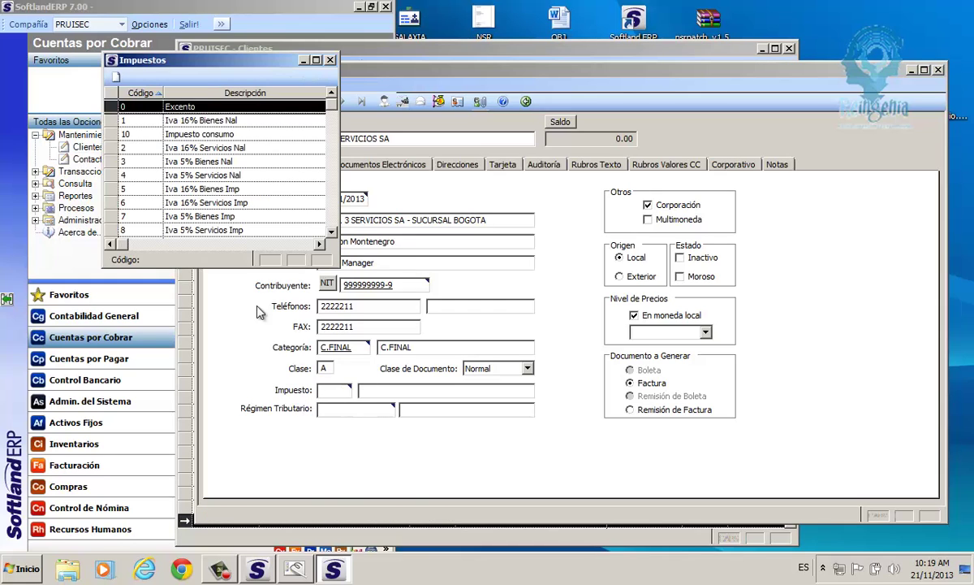
pyautogui.click(208, 121)
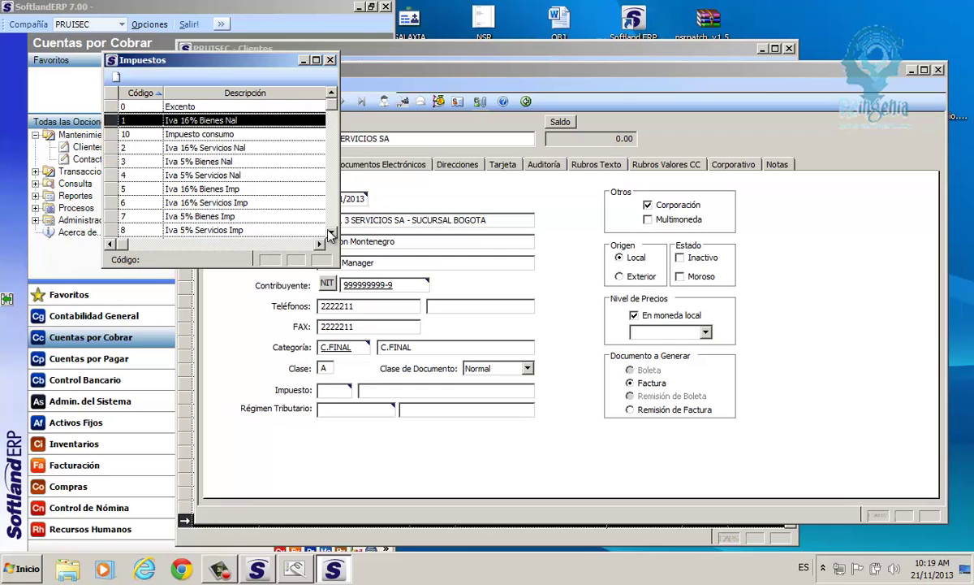
pyautogui.doubleClick(230, 121)
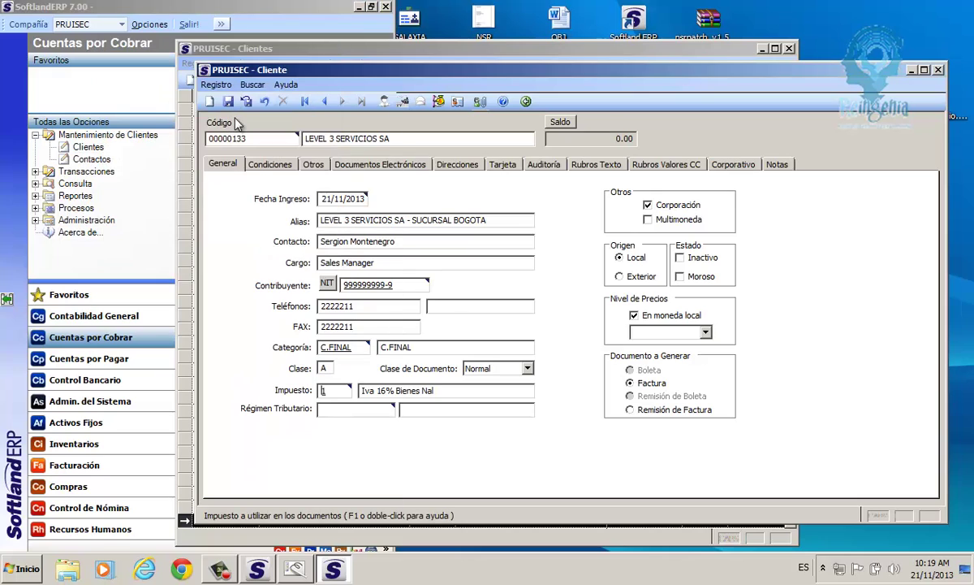
pyautogui.click(341, 411)
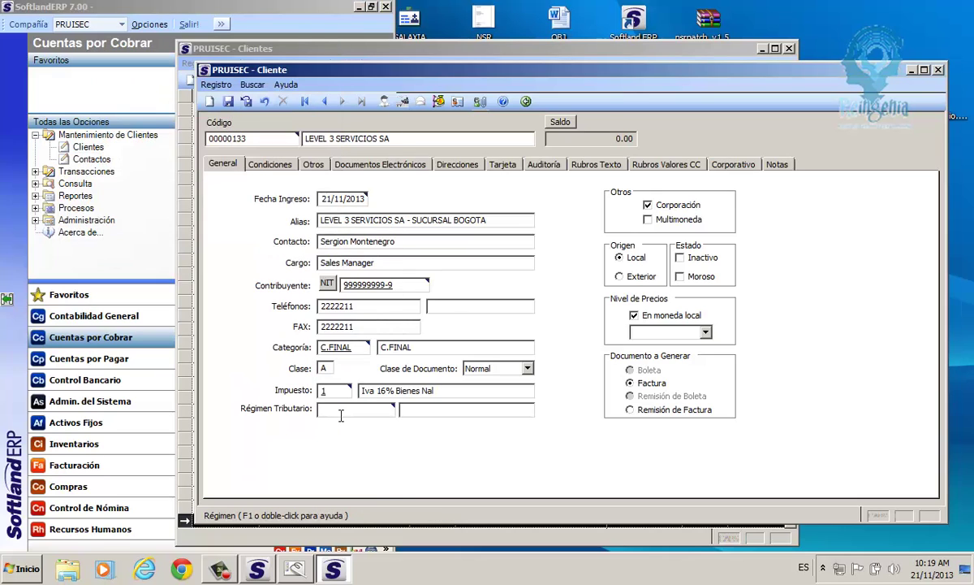
# Set tax regime V001, untick Corporación, tick Multimoneda and keep the origin local.
pyautogui.write('V001')
pyautogui.press('Tab')
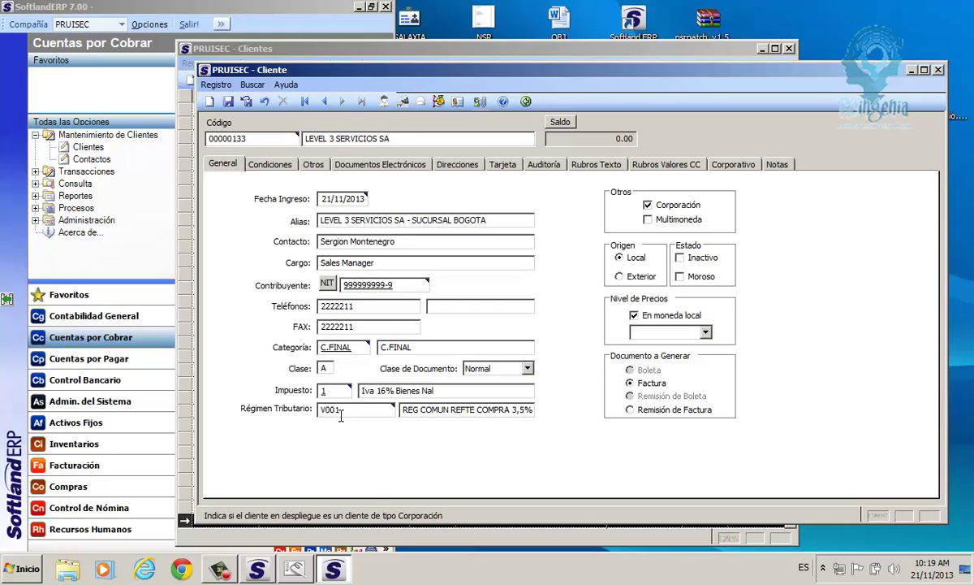
pyautogui.click(648, 207)
pyautogui.click(648, 220)
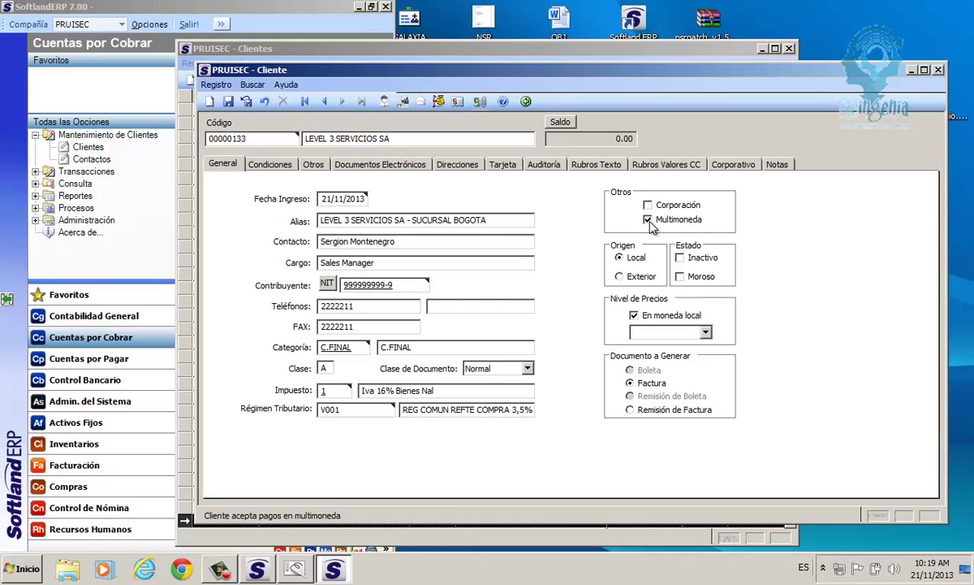
pyautogui.click(621, 258)
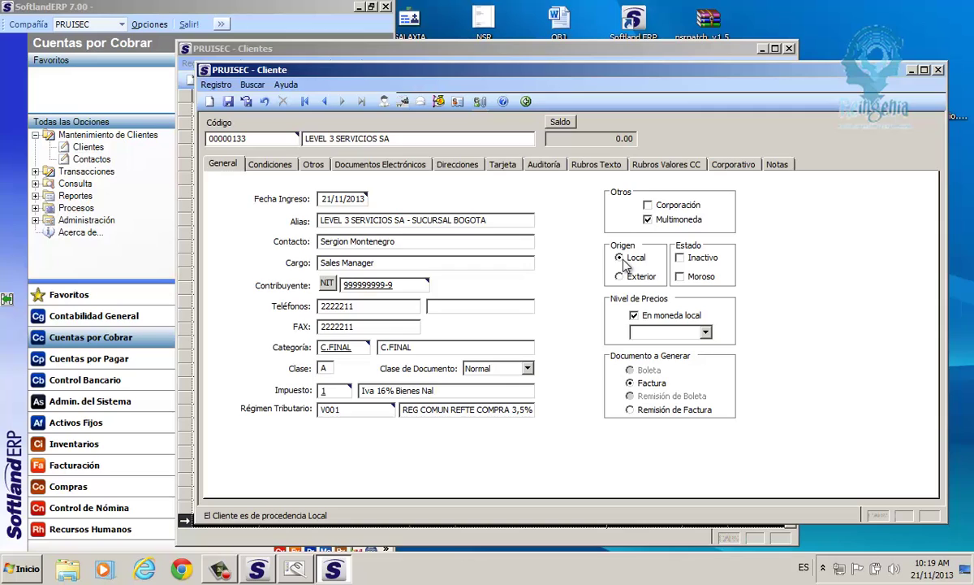
# Choose price level L001 for the client.
pyautogui.click(705, 332)
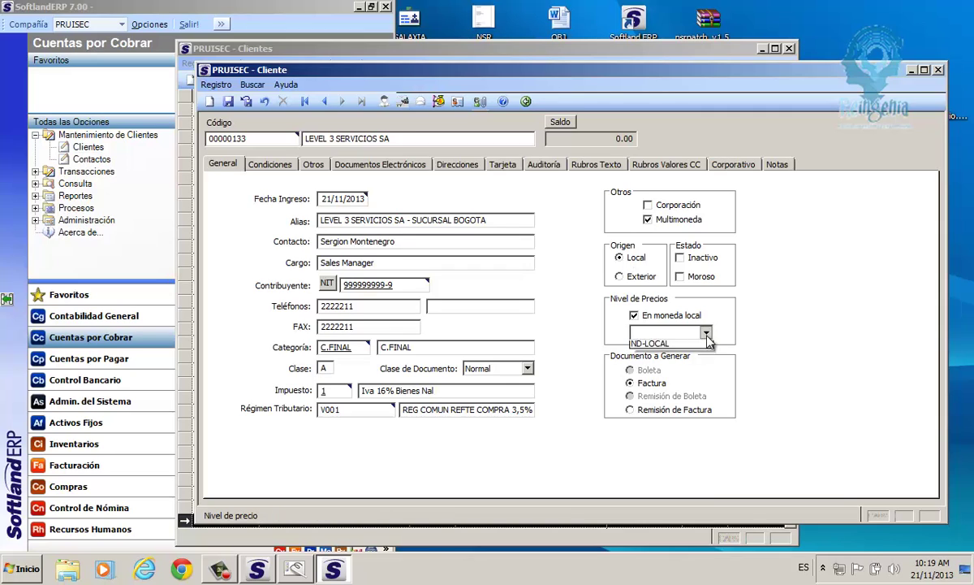
pyautogui.click(642, 347)
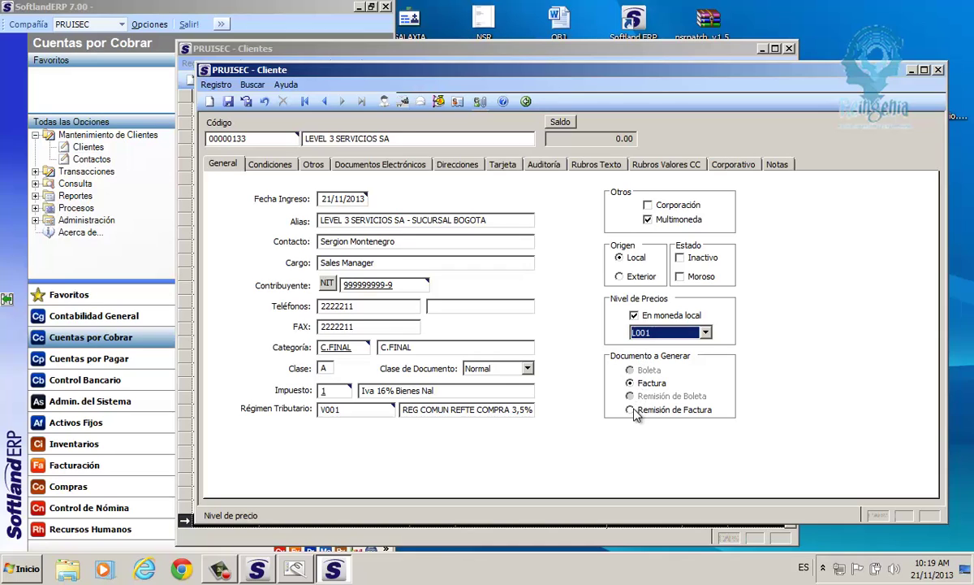
pyautogui.press('Tab')
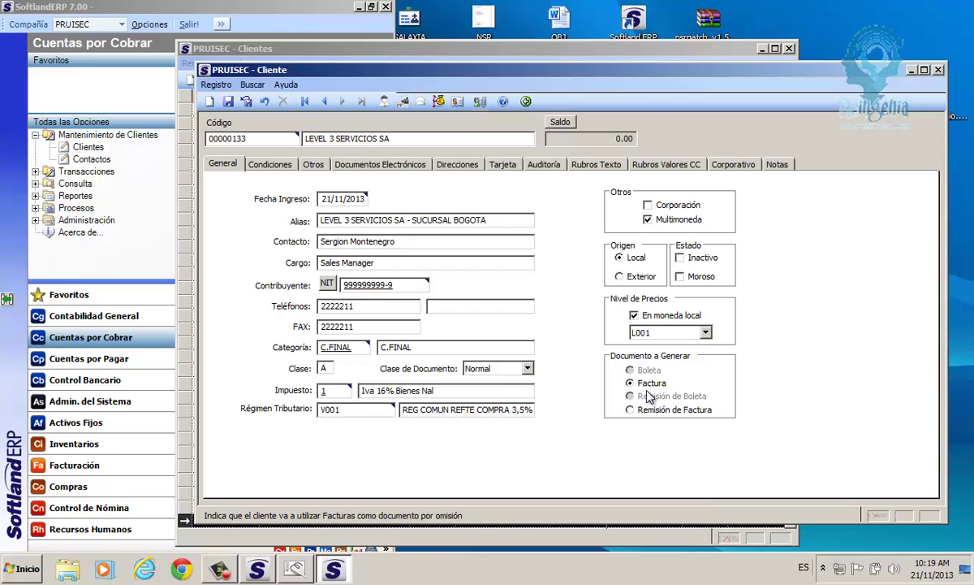
pyautogui.click(271, 165)
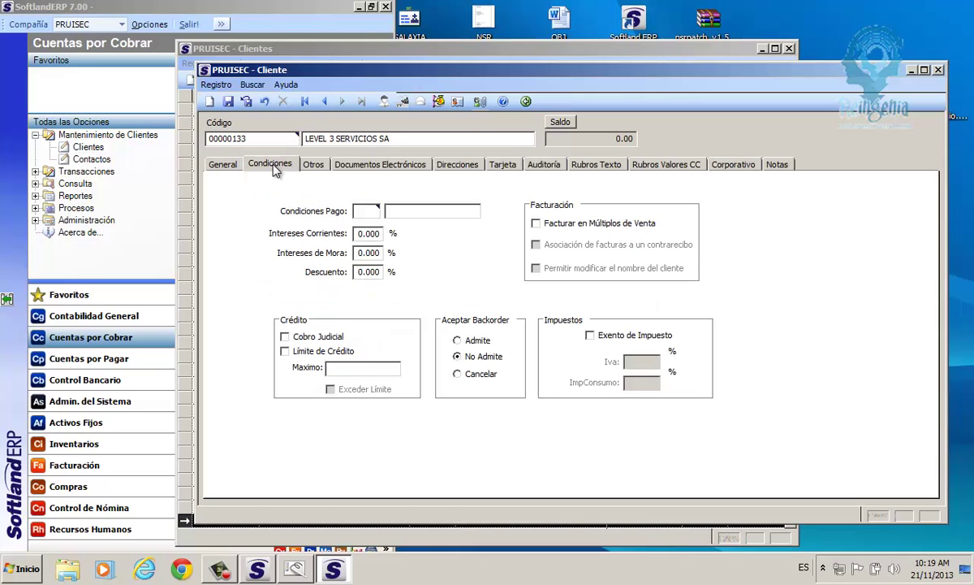
# Set the payment terms to 30 Treinta días.
pyautogui.doubleClick(365, 211)
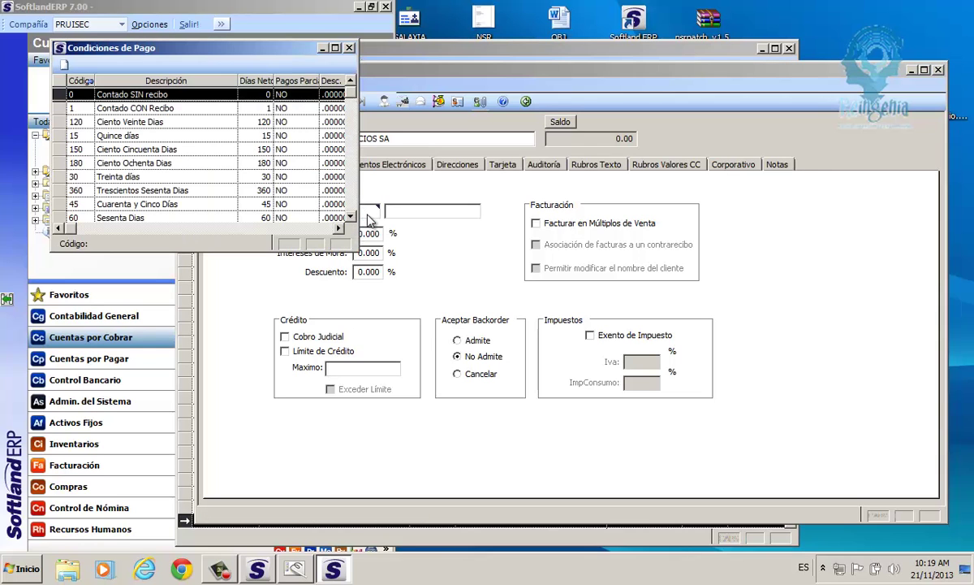
pyautogui.click(100, 177)
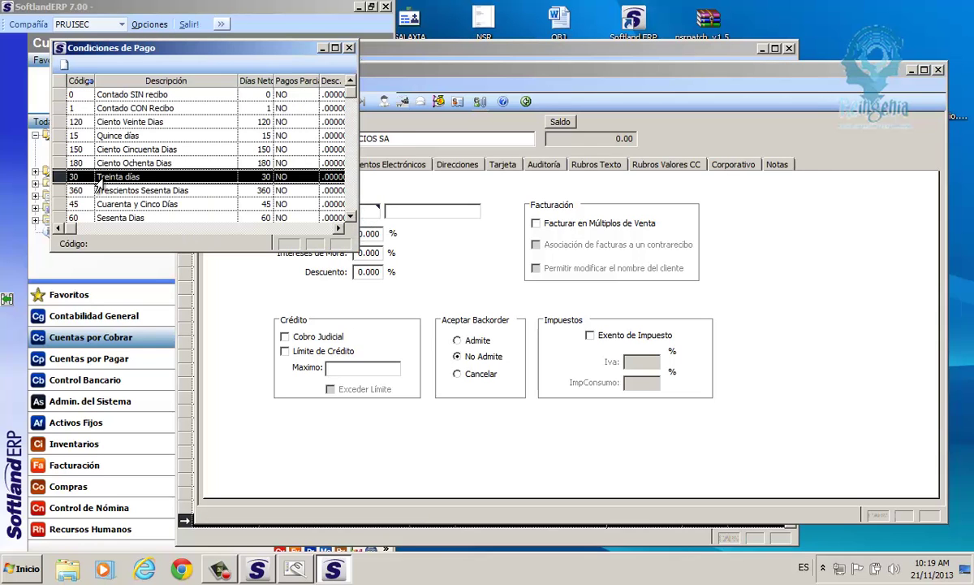
pyautogui.doubleClick(122, 177)
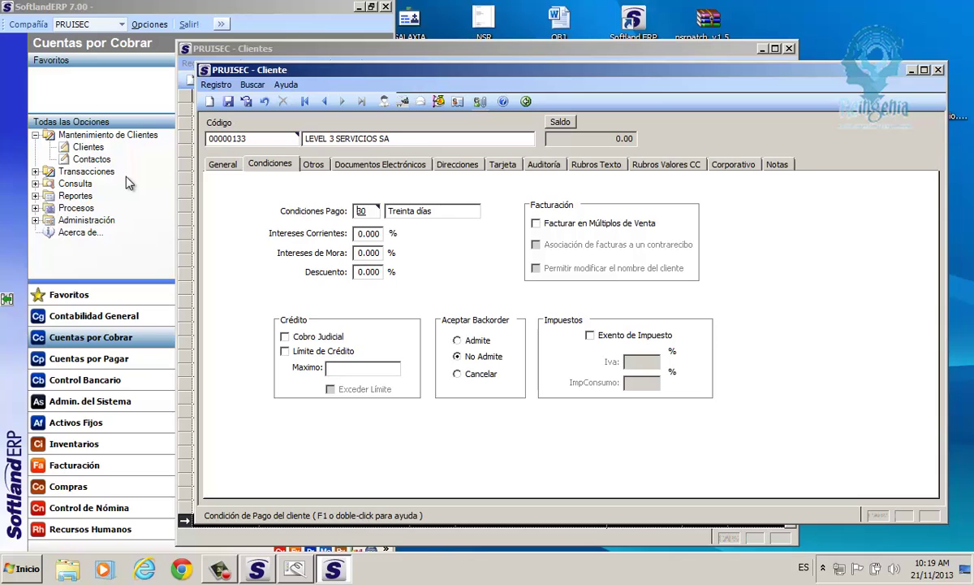
pyautogui.click(378, 233)
pyautogui.click(378, 253)
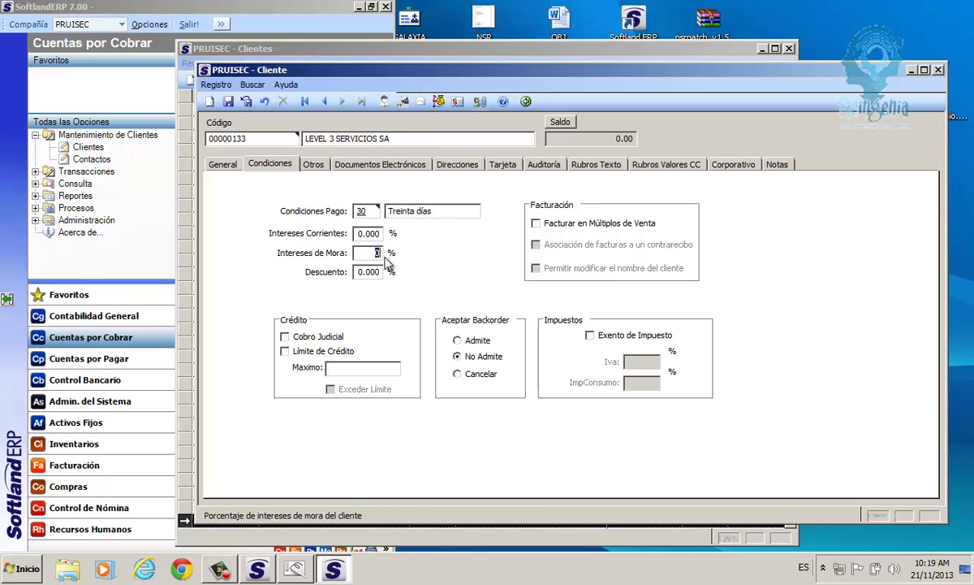
pyautogui.click(380, 272)
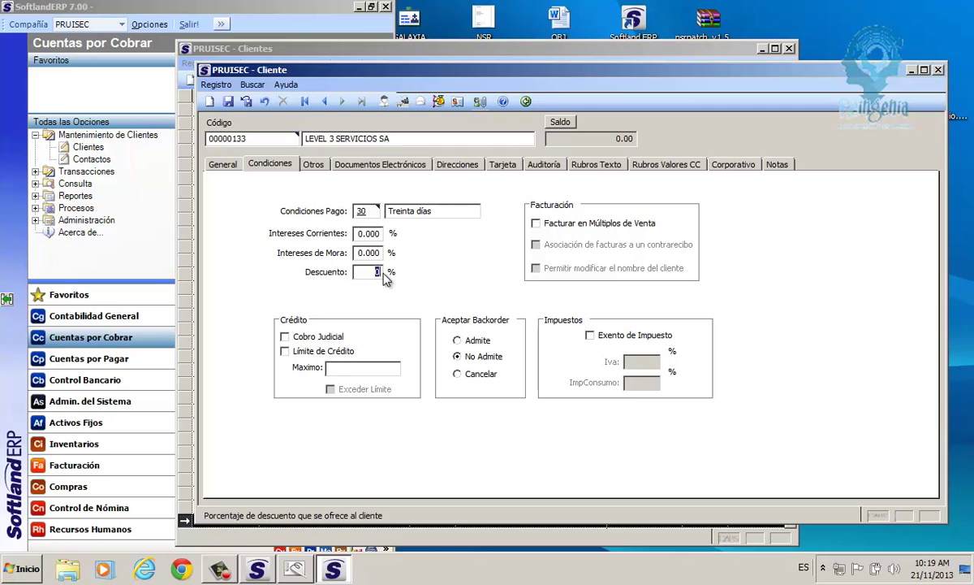
# Allow backorders, leaving credit limit and tax exemption off.
pyautogui.click(297, 354)
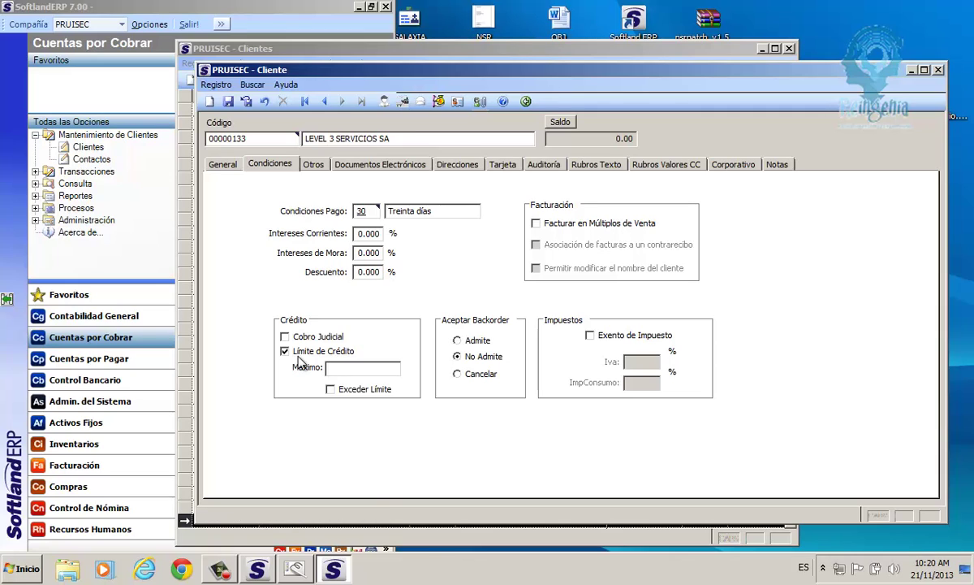
pyautogui.click(300, 362)
pyautogui.click(458, 341)
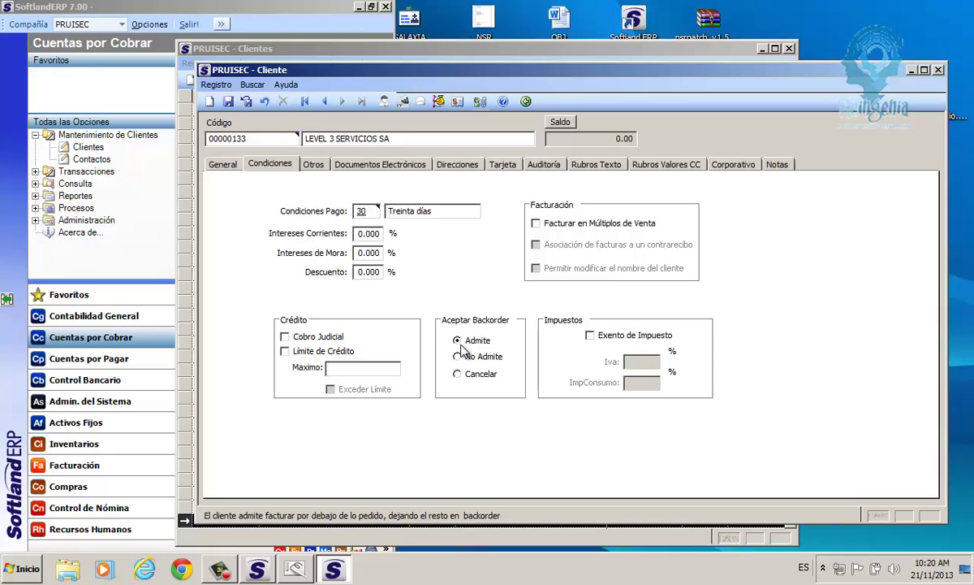
pyautogui.click(589, 335)
pyautogui.click(589, 334)
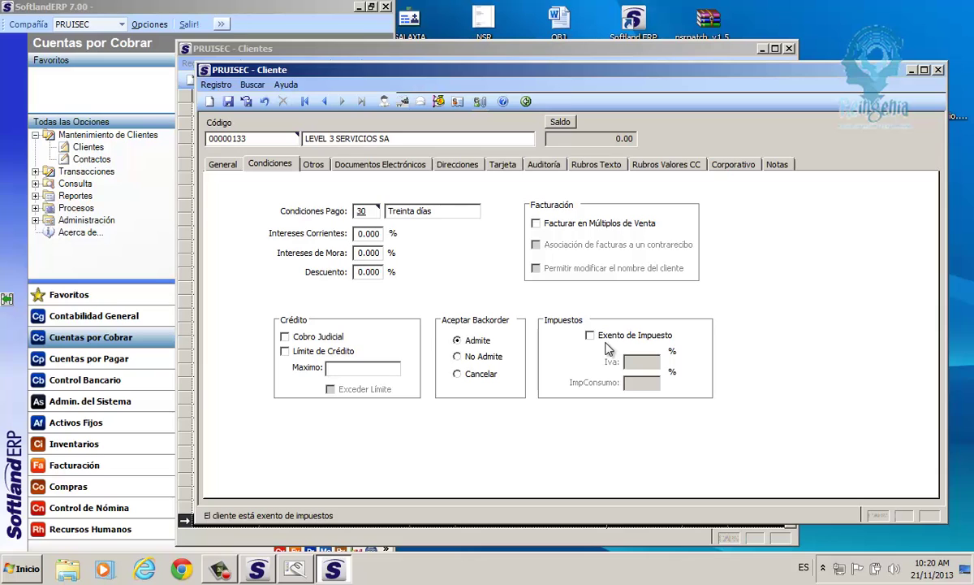
pyautogui.click(314, 165)
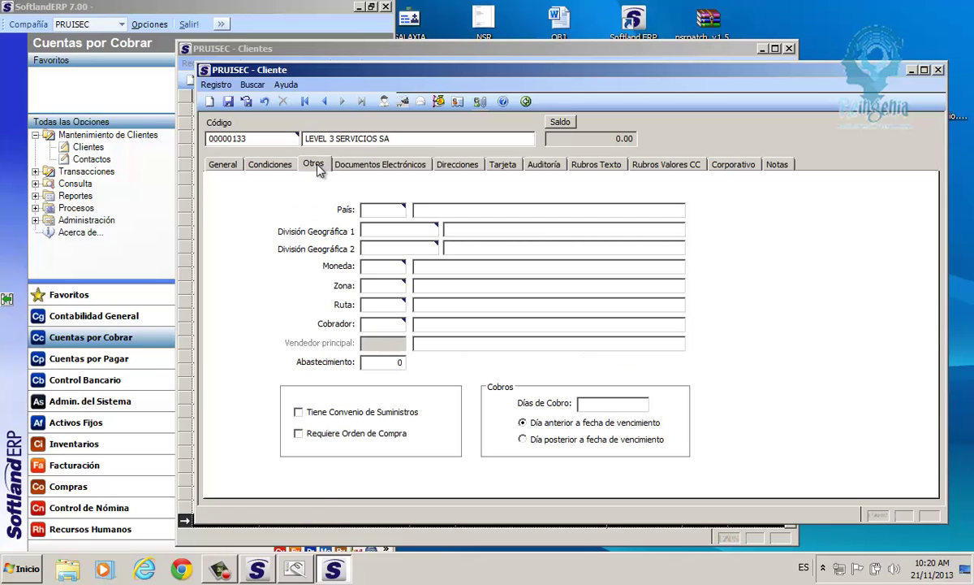
# Set the geographic division to BOGOTÁ and the currency to COP.
pyautogui.doubleClick(378, 249)
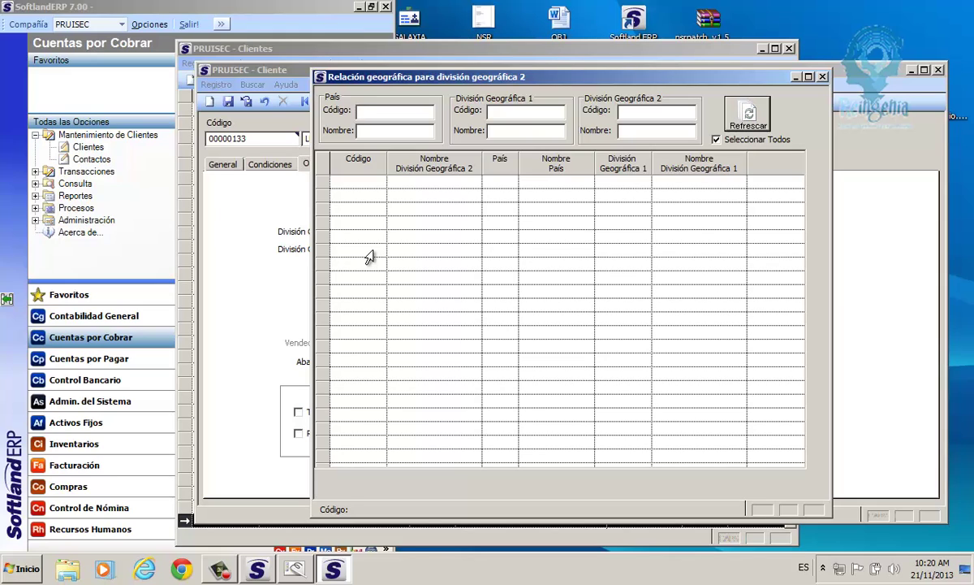
pyautogui.click(640, 131)
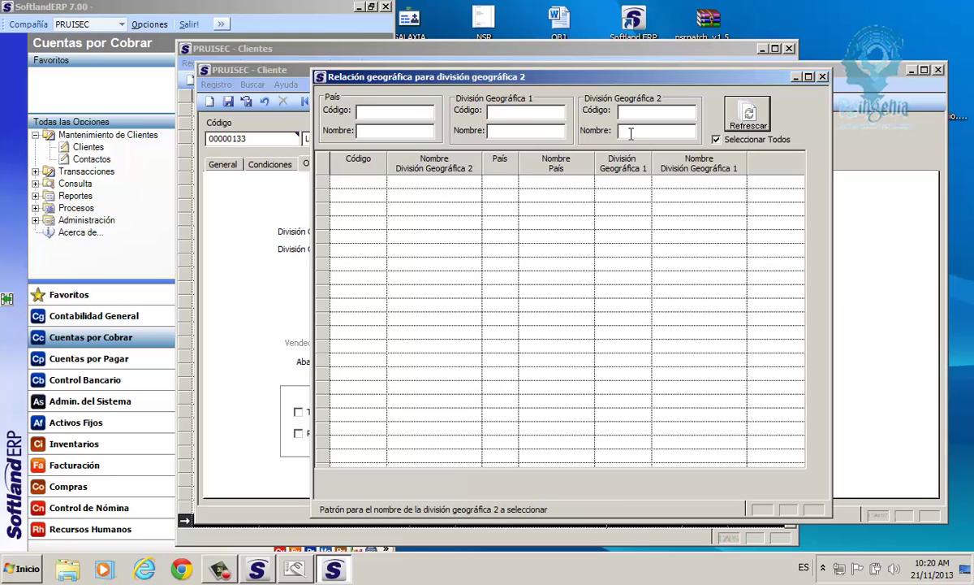
pyautogui.write('BOG')
pyautogui.click(751, 122)
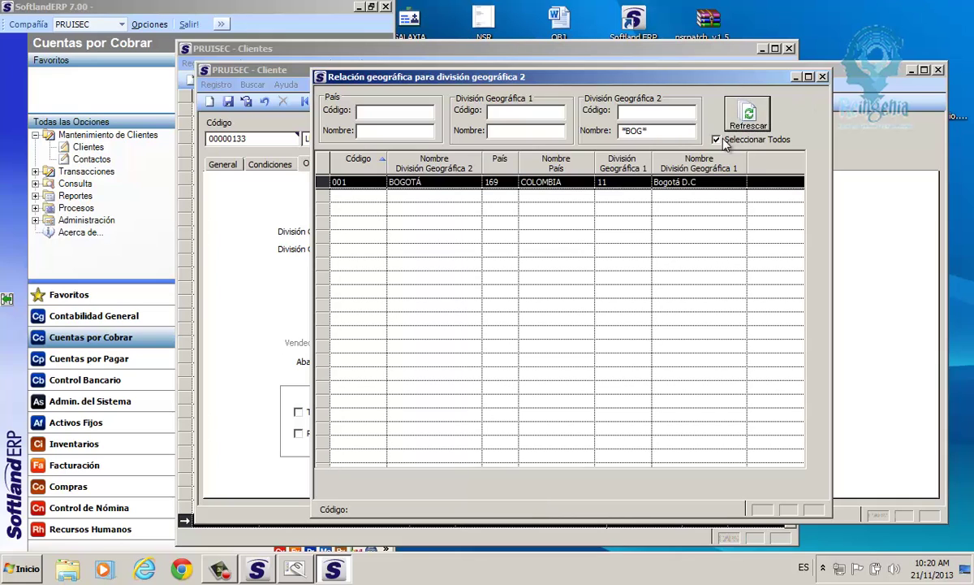
pyautogui.doubleClick(670, 183)
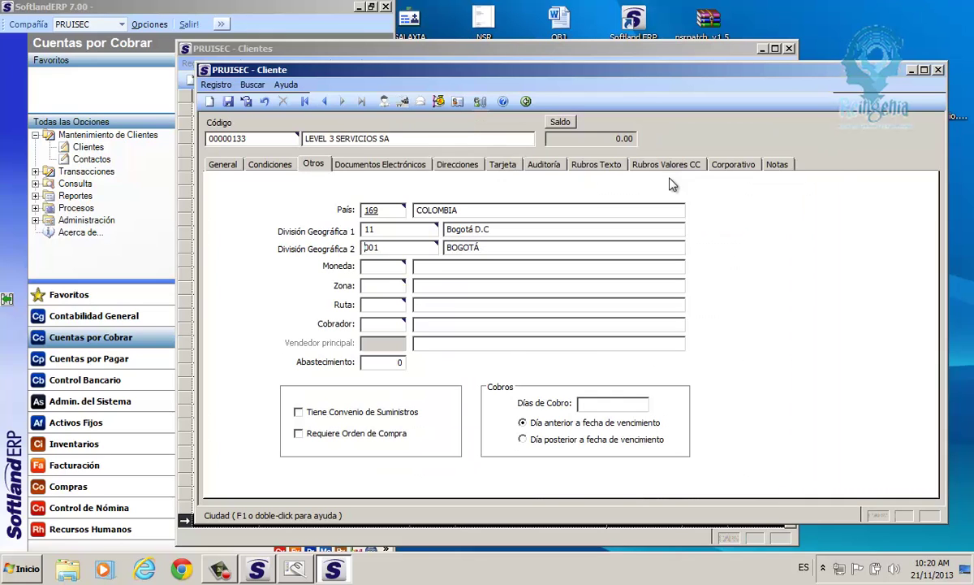
pyautogui.click(397, 268)
pyautogui.write('COP')
pyautogui.press('Tab')
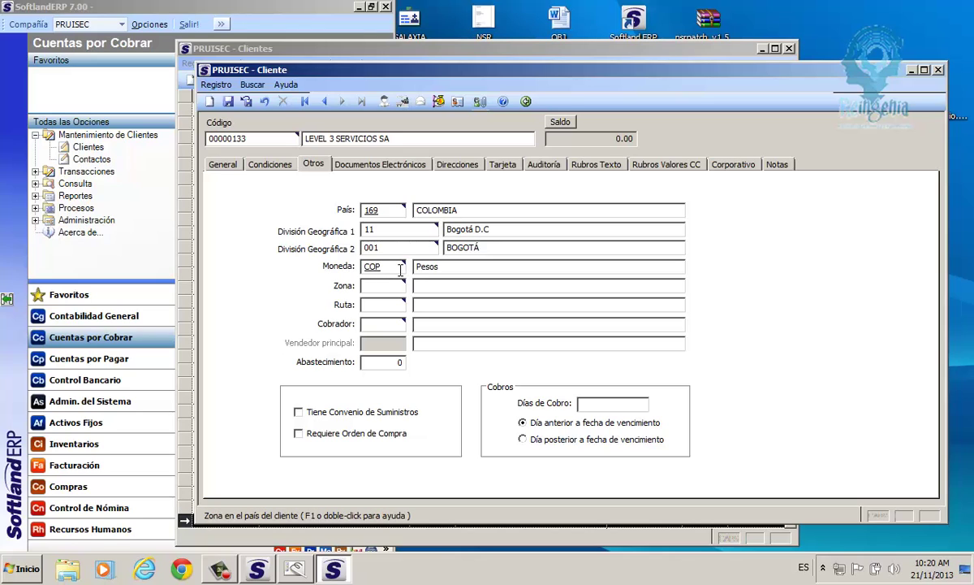
# Set zone 4 SERV TELECOMUNICACIONES and route ND NO DEFINIDA.
pyautogui.write('ND')
pyautogui.press('Tab')
pyautogui.press('Return')
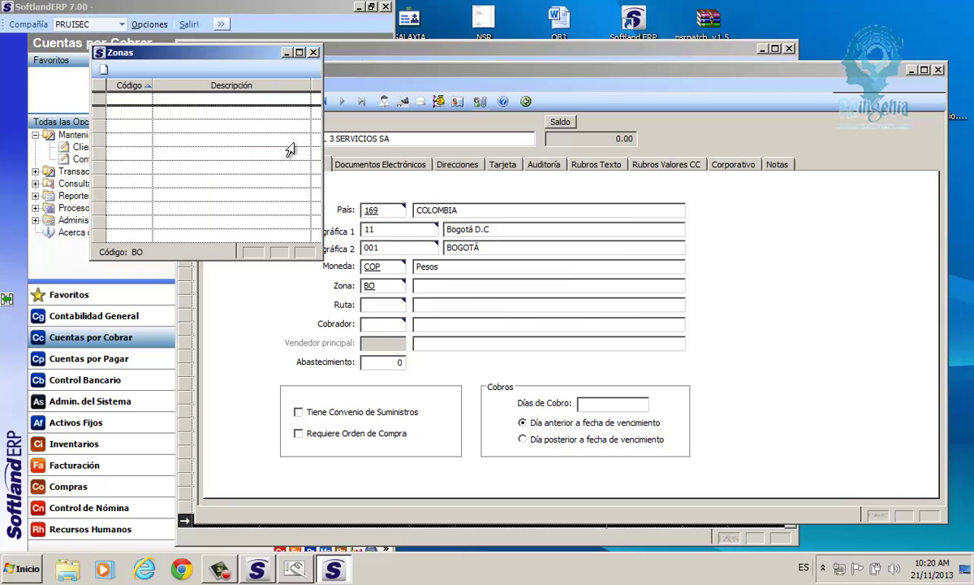
pyautogui.click(313, 52)
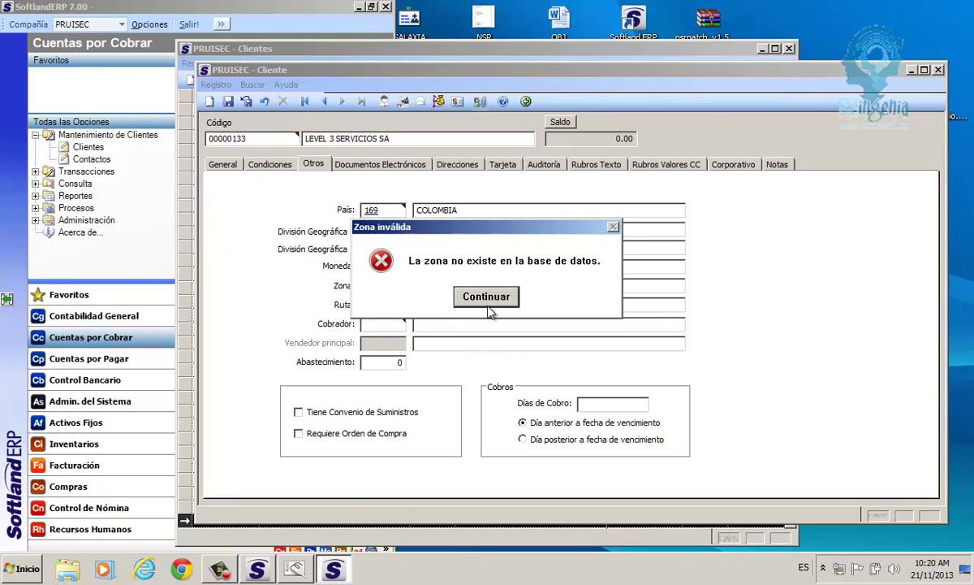
pyautogui.click(460, 292)
pyautogui.press('BackSpace')
pyautogui.press('BackSpace')
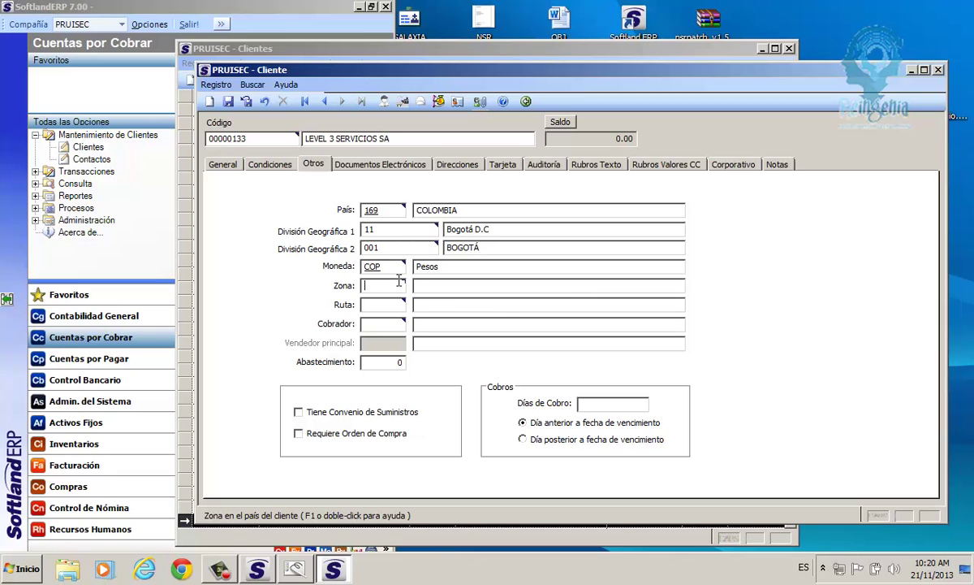
pyautogui.write('4')
pyautogui.press('Tab')
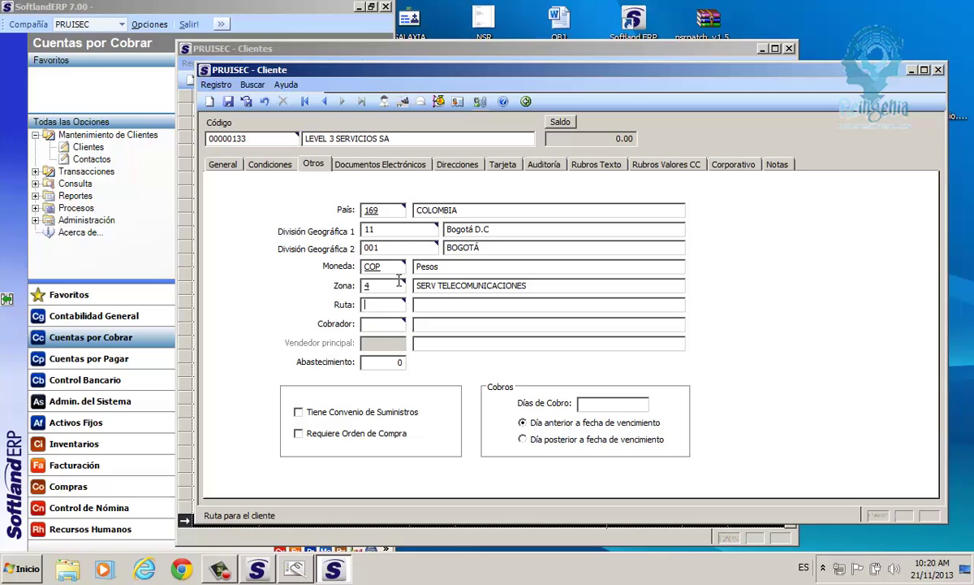
pyautogui.write('ND')
pyautogui.press('Tab')
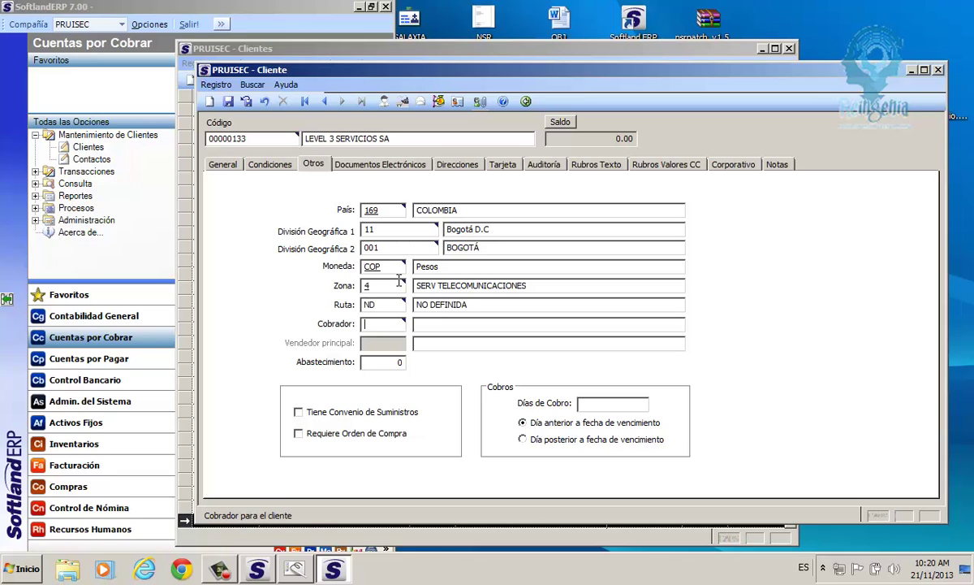
# Assign collector CB02, mark the supply agreement and enter collection days l,m.
pyautogui.write('CB00')
pyautogui.press('Tab')
pyautogui.press('Return')
pyautogui.press('BackSpace')
pyautogui.write('2')
pyautogui.press('Tab')
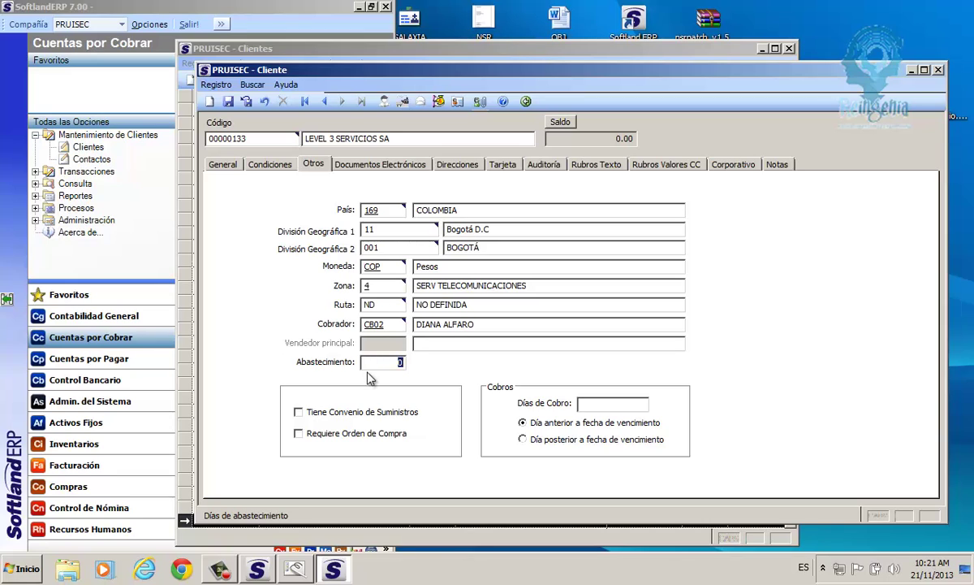
pyautogui.write('3')
pyautogui.click(351, 414)
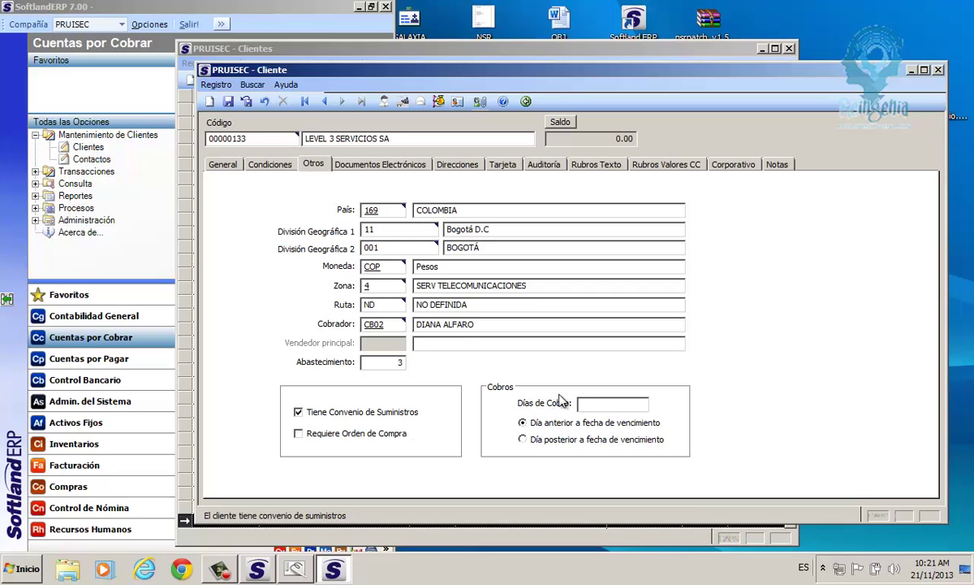
pyautogui.click(591, 401)
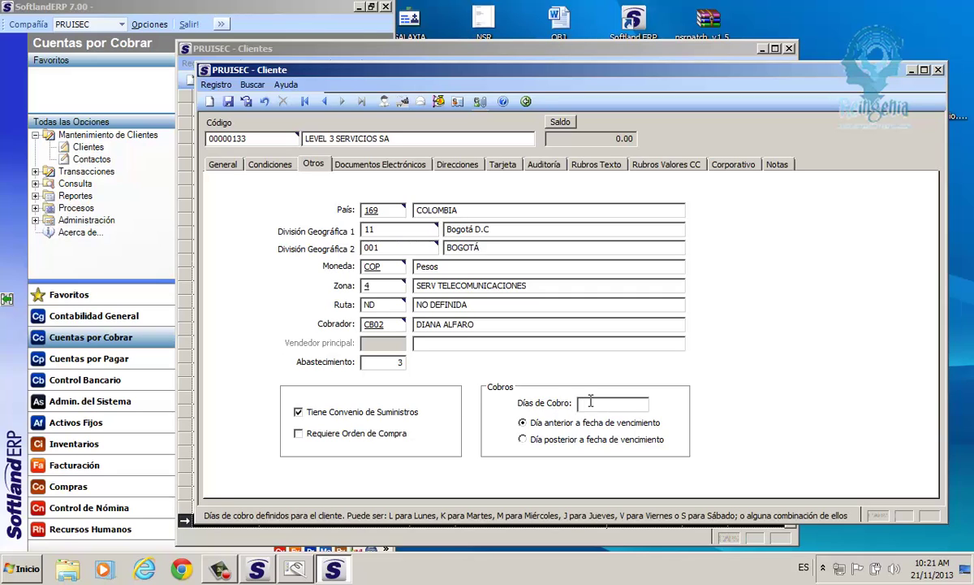
pyautogui.write('l,m')
# Enter the contact's e-mail address on the Direcciones tab.
pyautogui.click(390, 163)
pyautogui.click(450, 166)
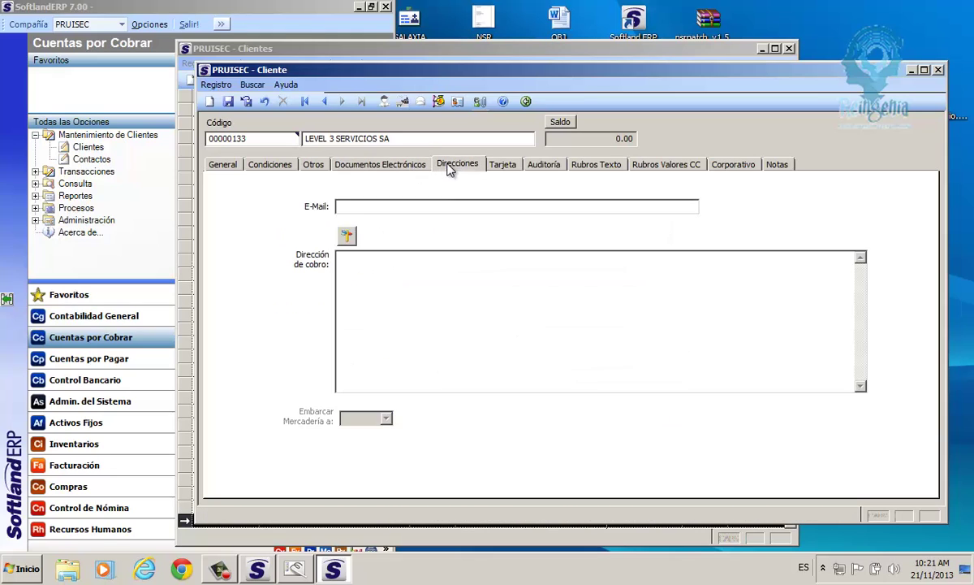
pyautogui.click(454, 205)
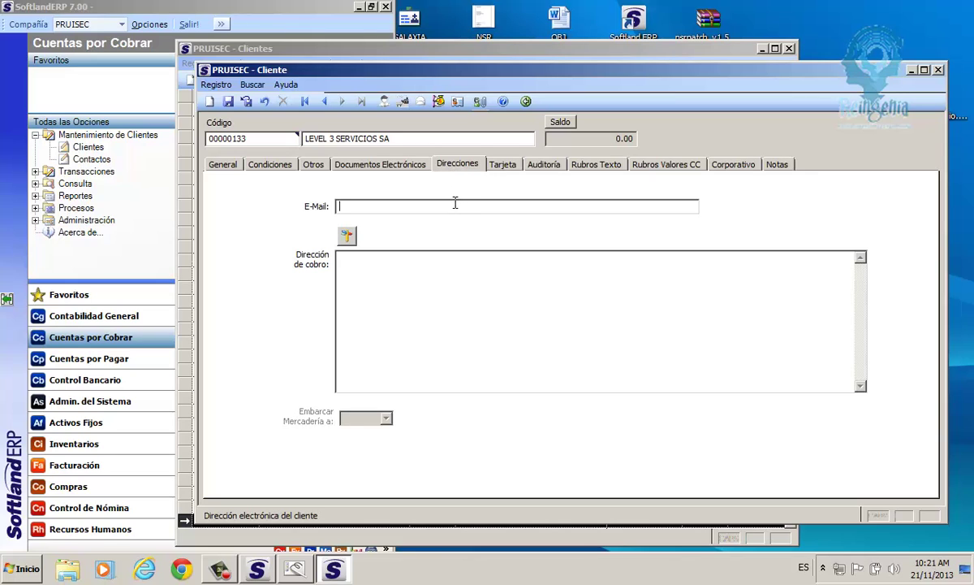
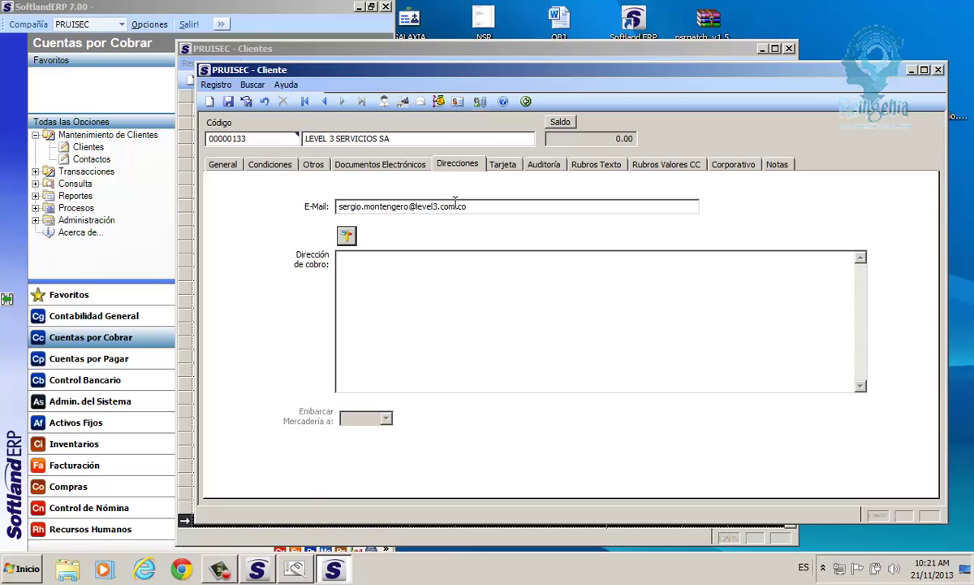
# Fill in the detailed billing address under Dirección Detallada and accept it.
pyautogui.click(347, 235)
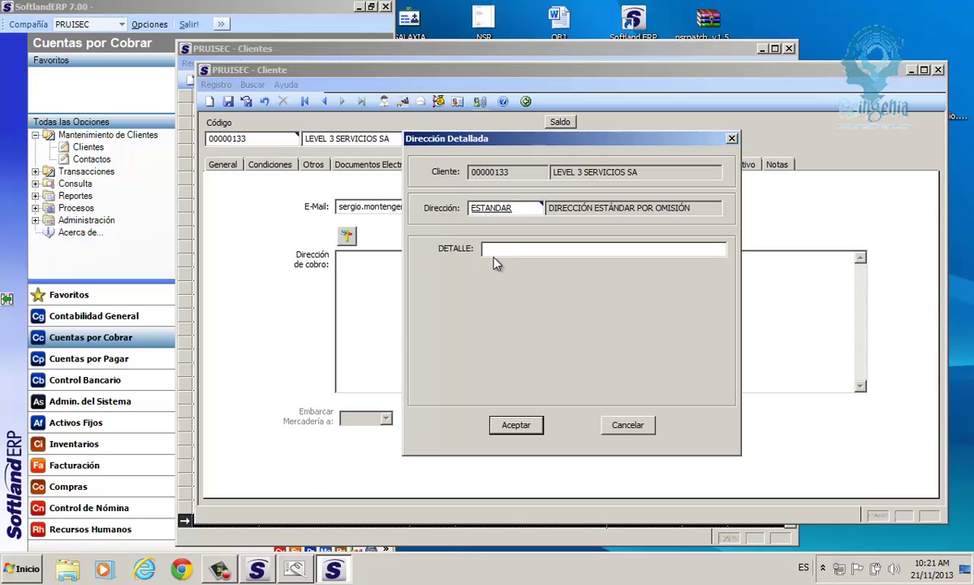
pyautogui.click(491, 249)
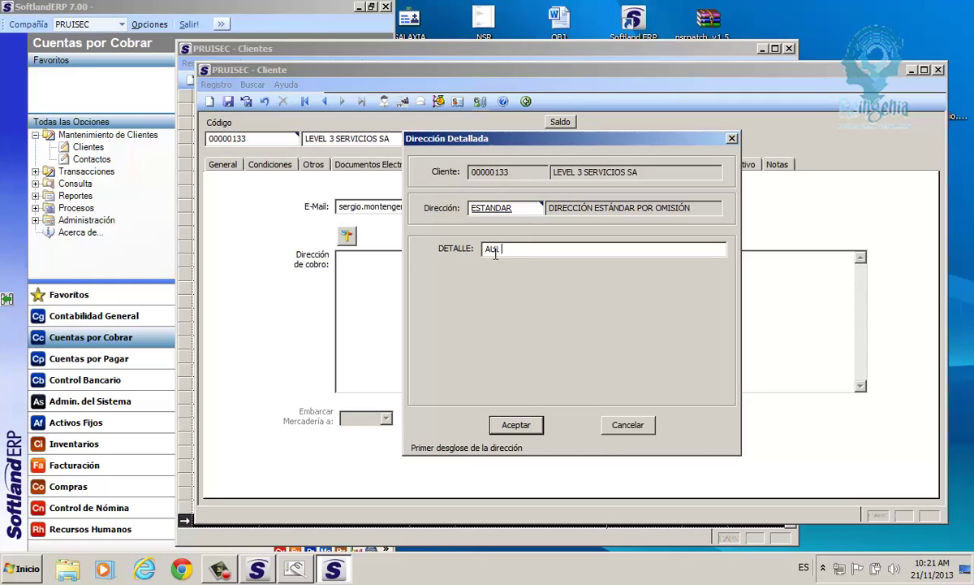
pyautogui.click(532, 424)
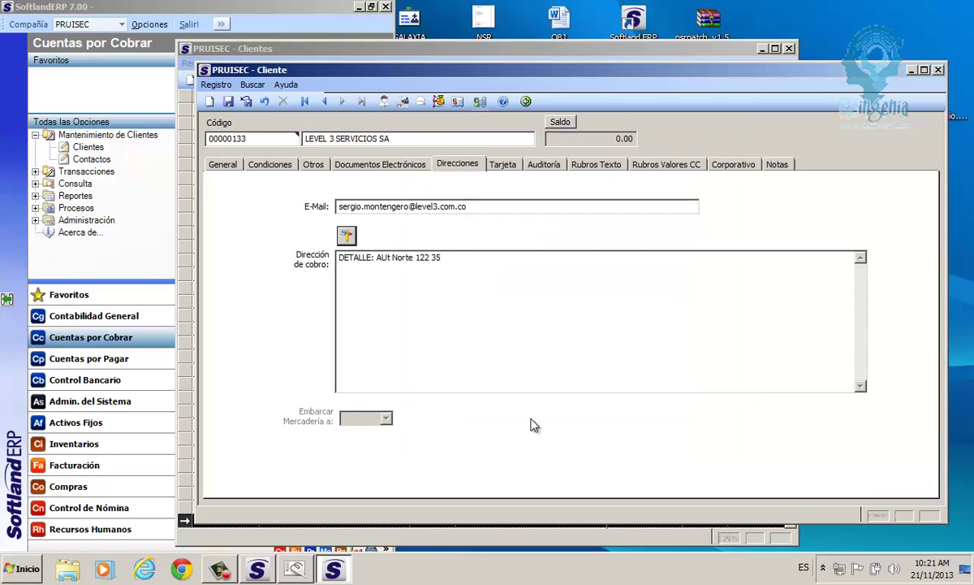
pyautogui.click(497, 163)
# Review Auditoría, Rubros Texto and Rubros Valores CC, then focus Cliente Corporación on Corporativo.
pyautogui.click(534, 166)
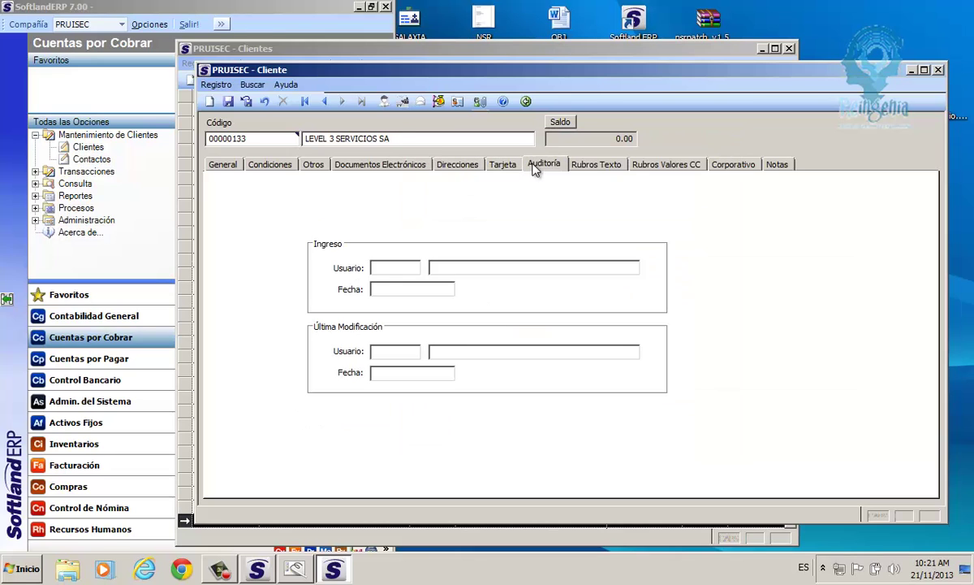
pyautogui.click(578, 166)
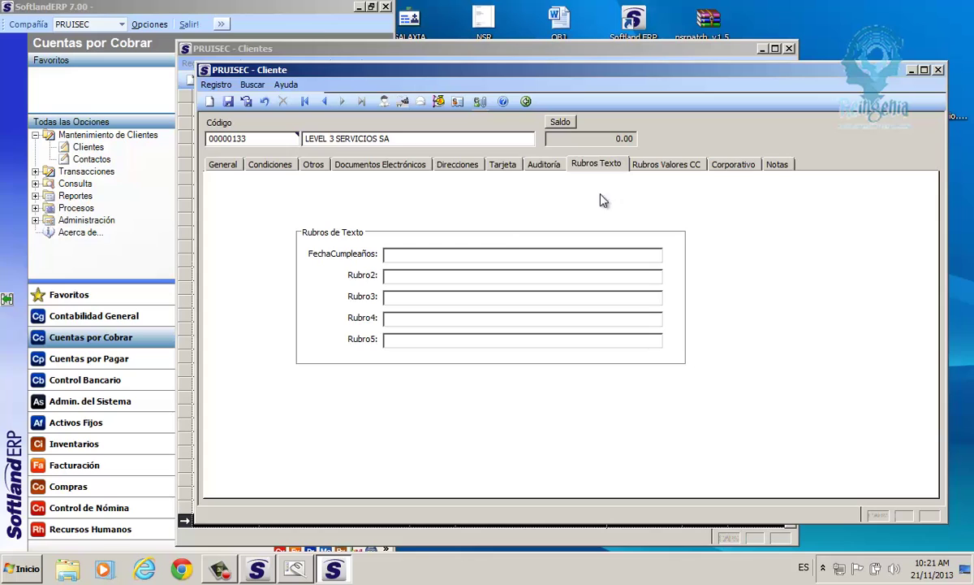
pyautogui.click(662, 167)
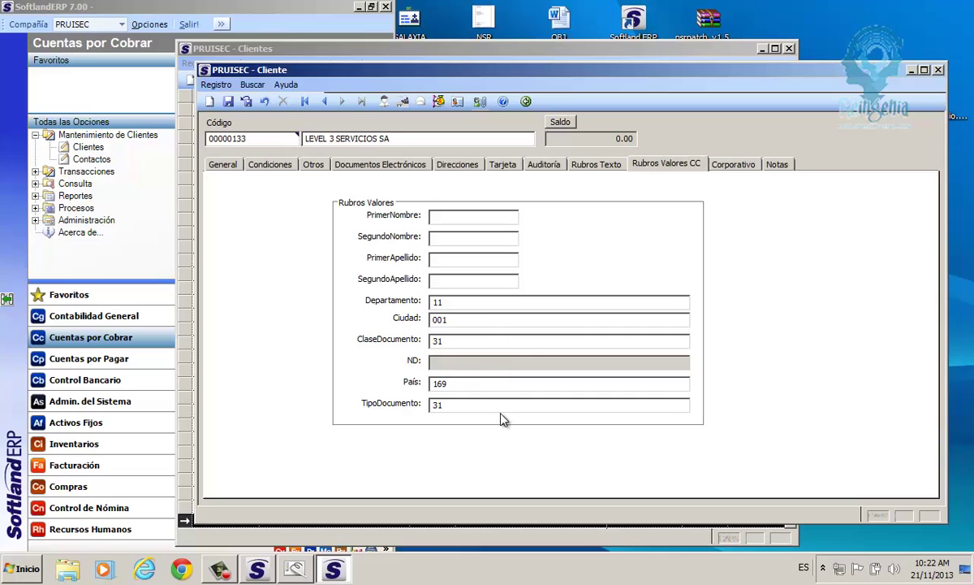
pyautogui.click(728, 167)
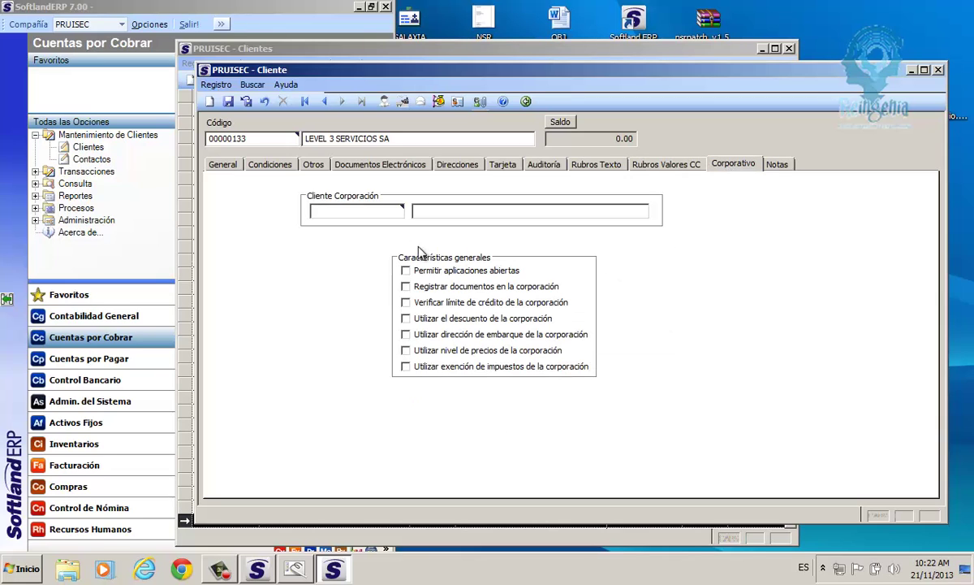
pyautogui.click(378, 211)
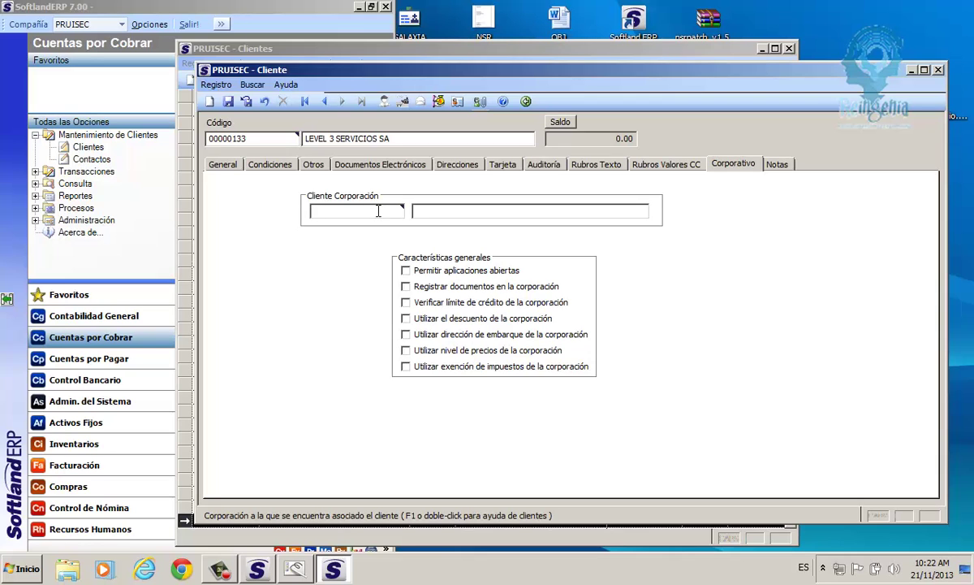
# Search clients by name 'LEVEL 3' and pick 00000123 LEVEL 3 COLOMBIA SA as the corporation.
pyautogui.doubleClick(313, 210)
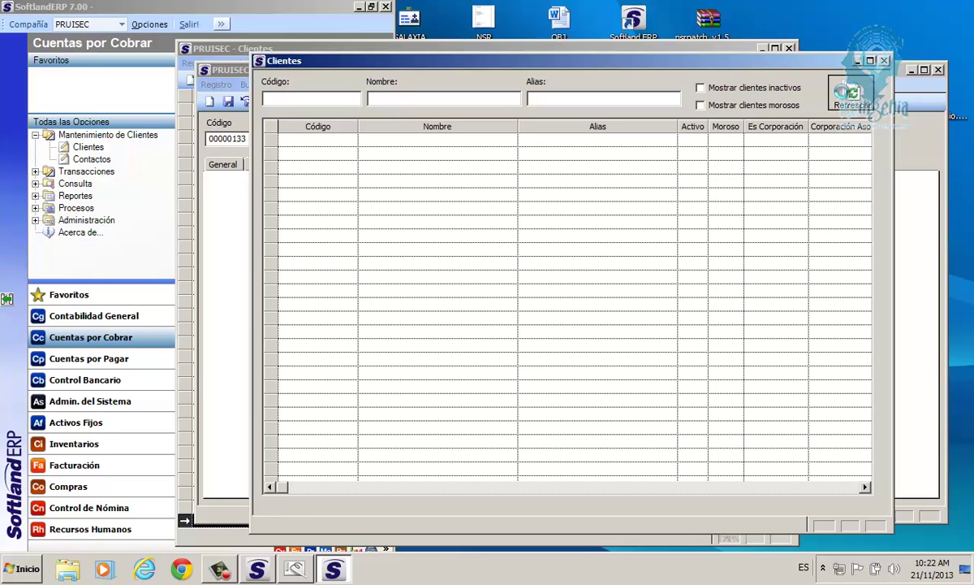
pyautogui.click(846, 95)
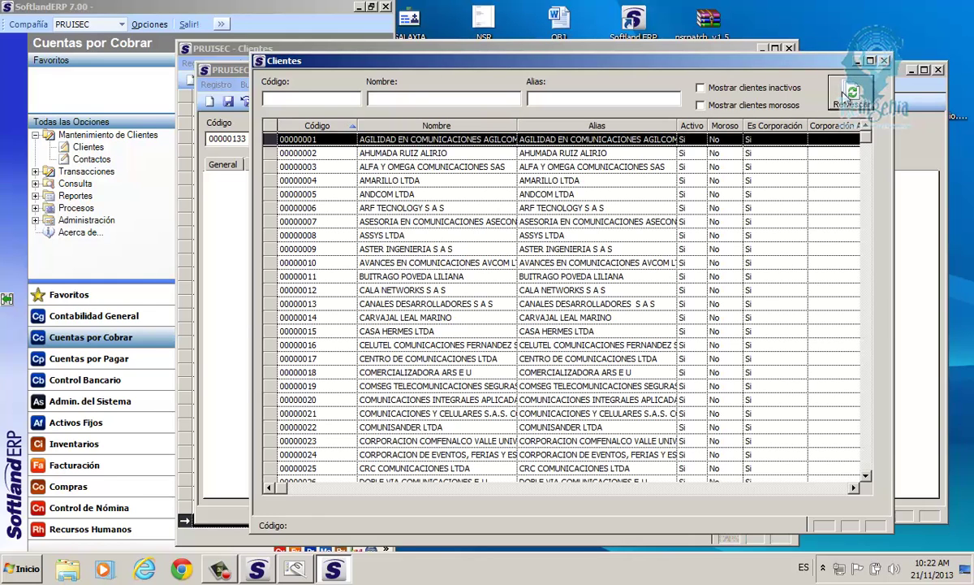
pyautogui.click(290, 99)
pyautogui.click(404, 99)
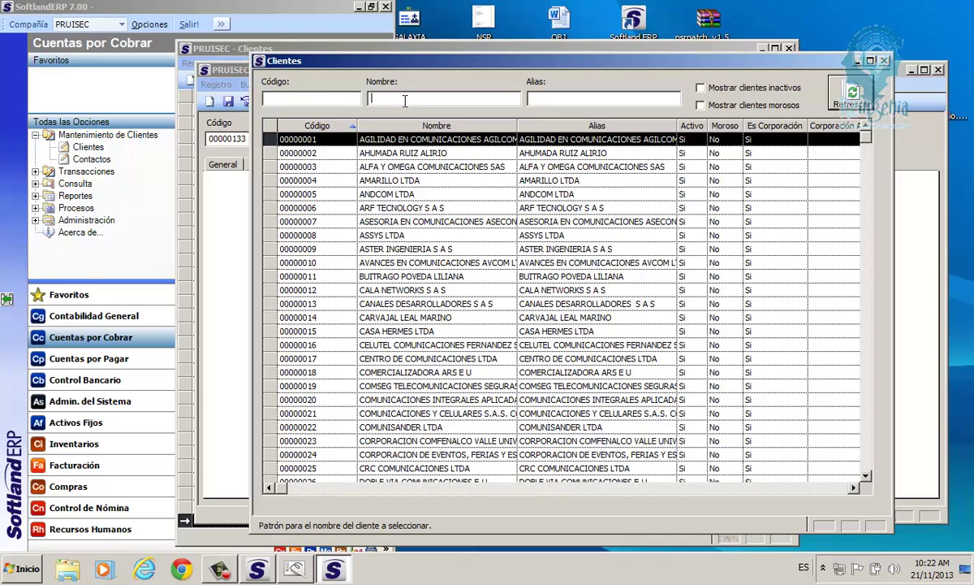
pyautogui.click(552, 102)
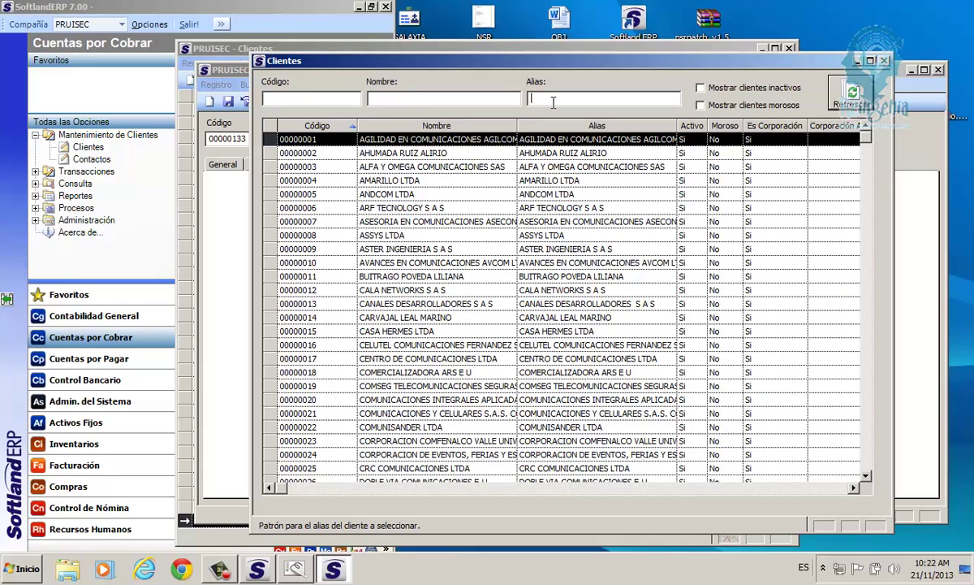
pyautogui.click(401, 101)
pyautogui.write('LE')
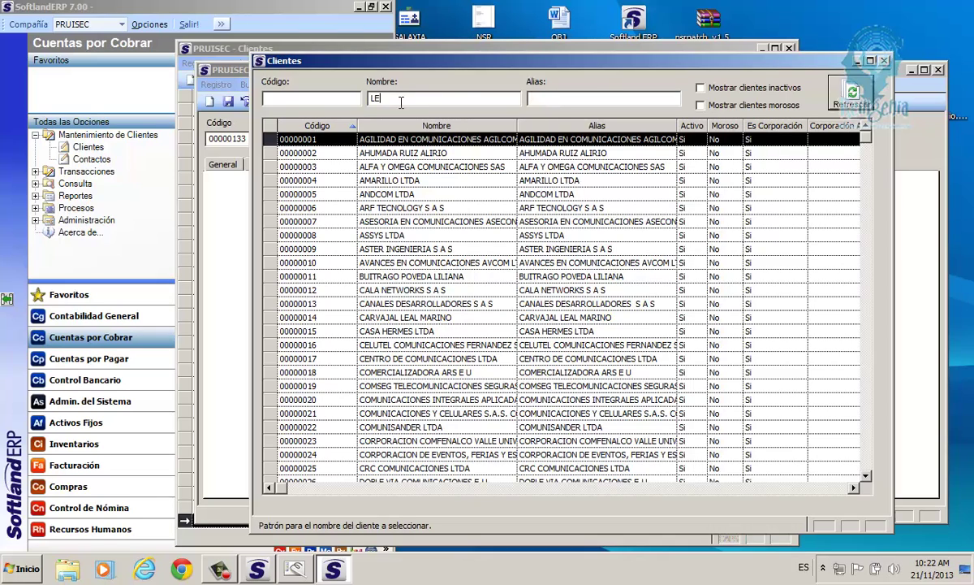
pyautogui.write('VEL 3')
pyautogui.press('Return')
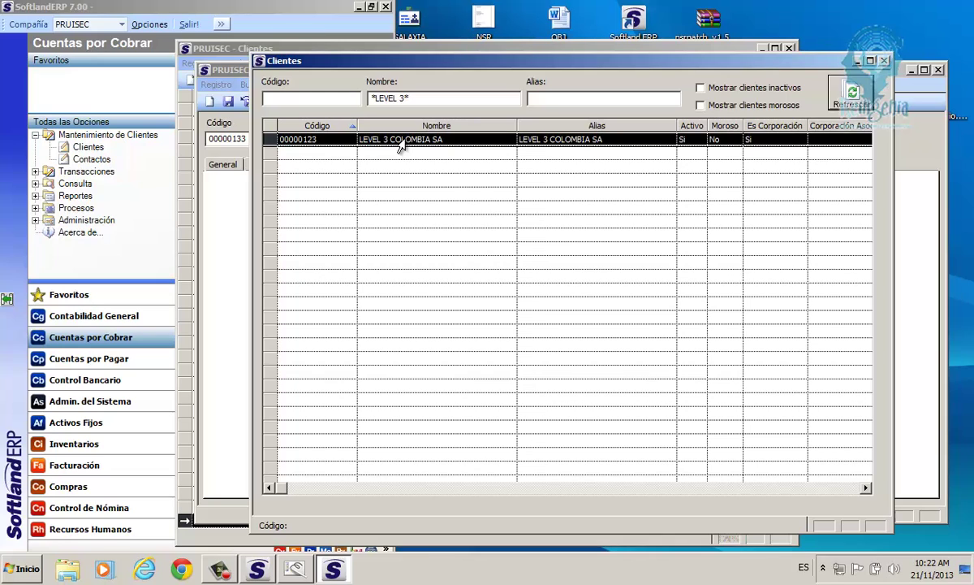
pyautogui.doubleClick(400, 140)
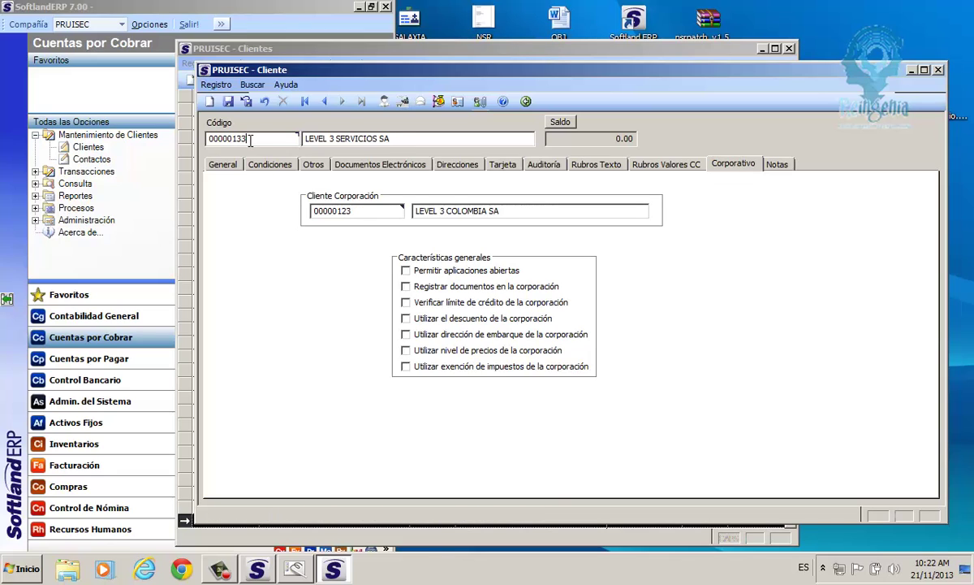
# Enable Permitir aplicaciones abiertas for client 00000133 under corporation 00000123, leaving other corporate options unticked.
pyautogui.click(204, 140)
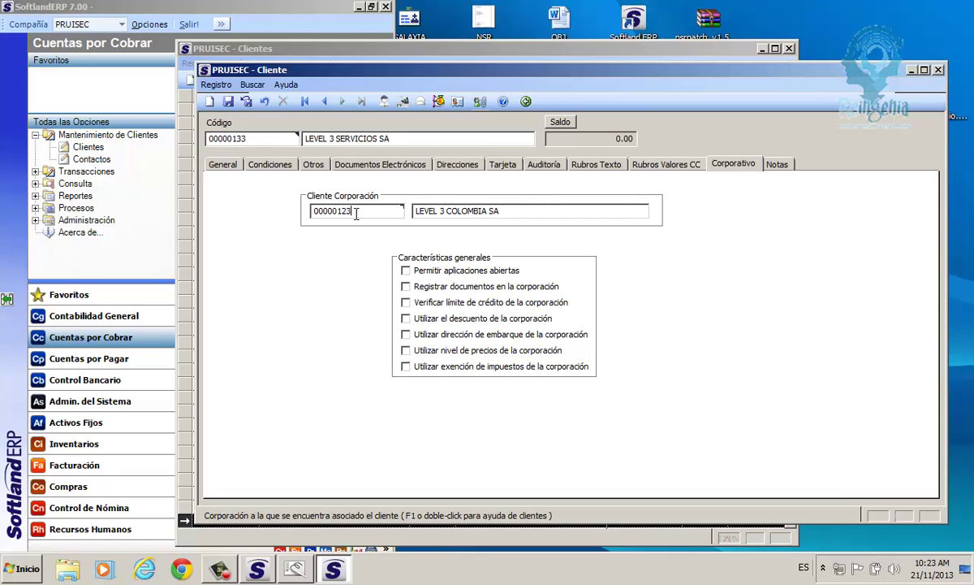
pyautogui.click(310, 212)
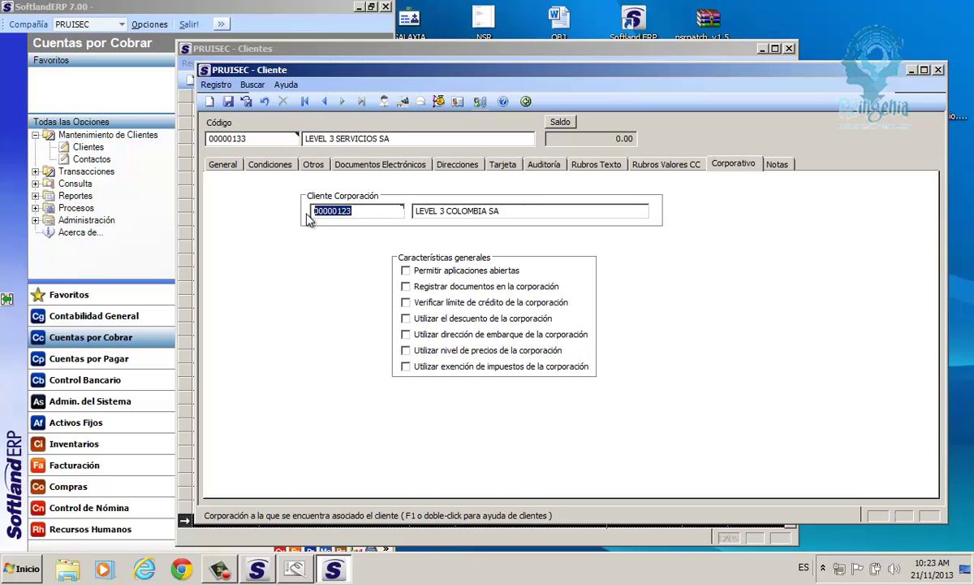
pyautogui.click(405, 271)
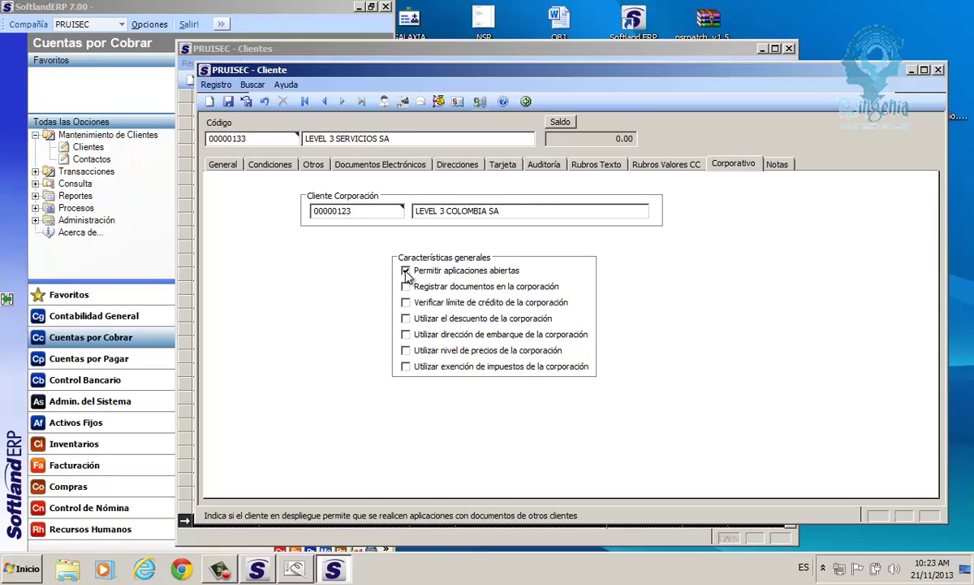
pyautogui.click(311, 211)
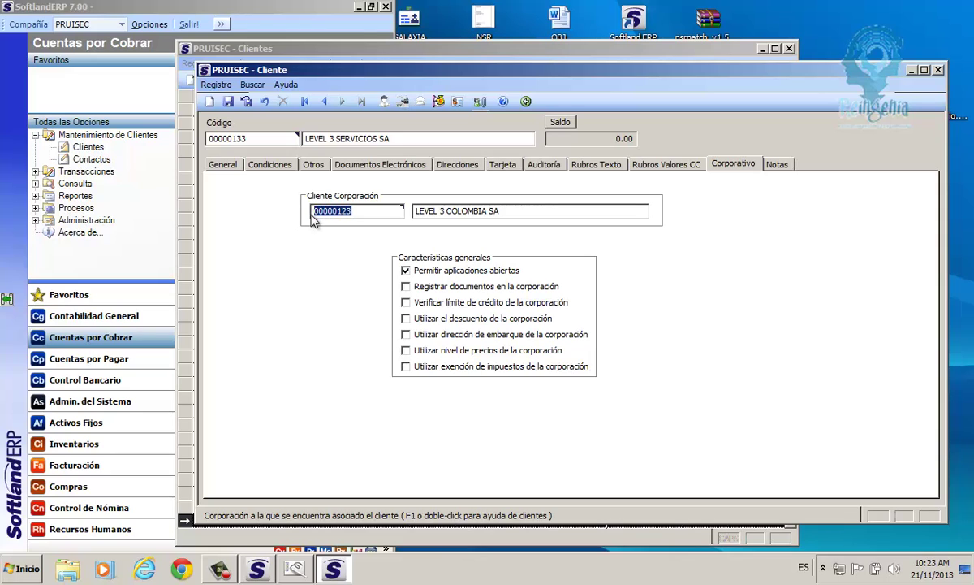
pyautogui.click(238, 134)
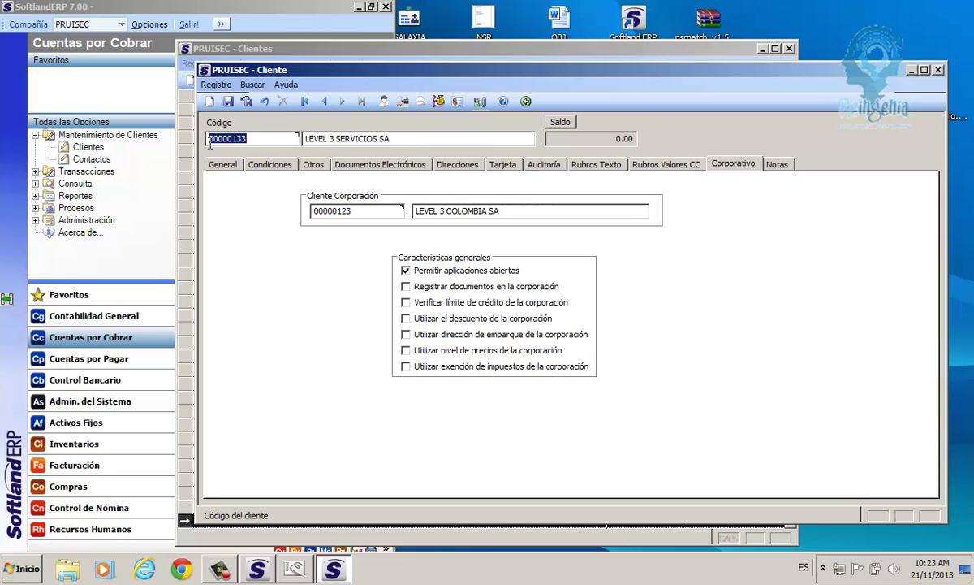
pyautogui.click(410, 273)
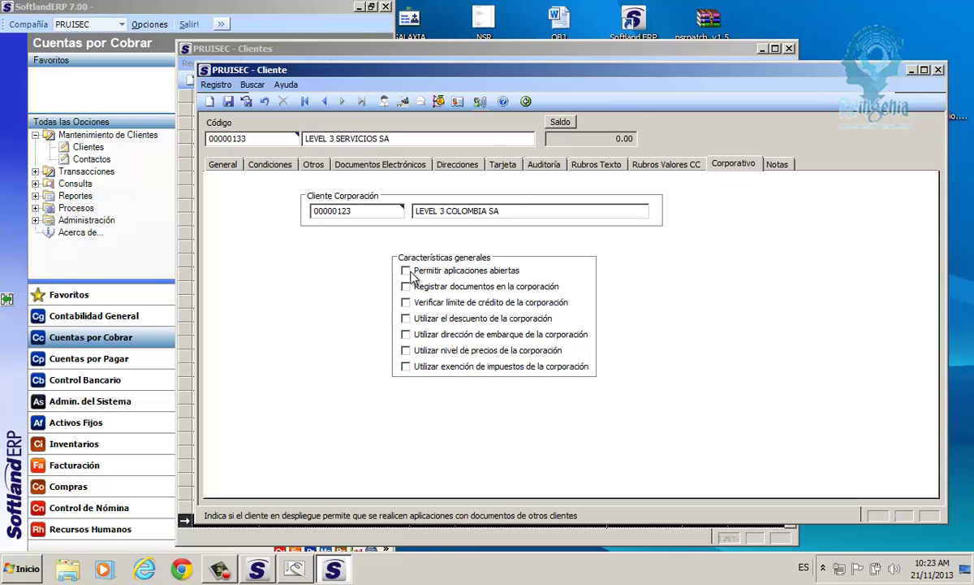
pyautogui.click(357, 213)
pyautogui.moveTo(357, 213); pyautogui.dragTo(305, 219)
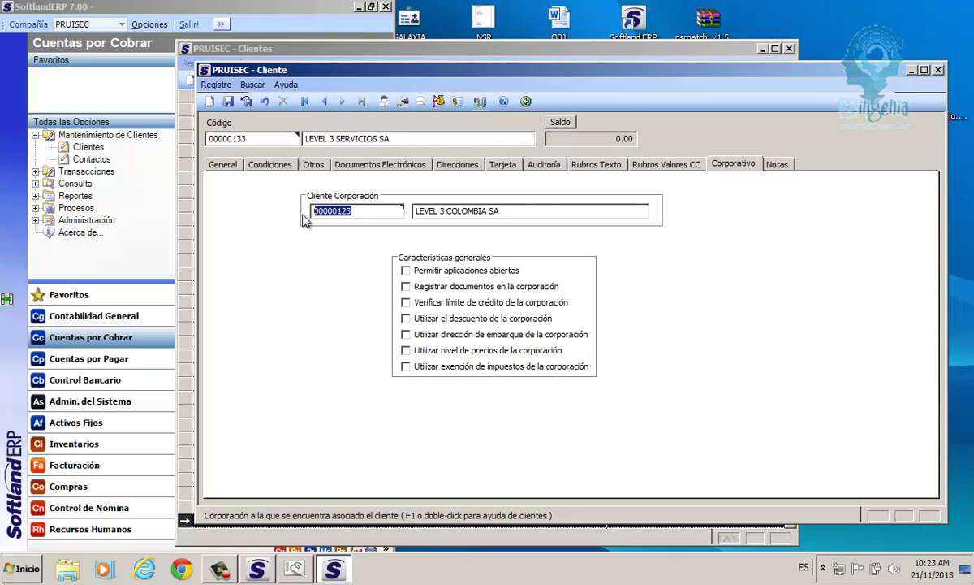
pyautogui.moveTo(242, 138); pyautogui.dragTo(205, 145)
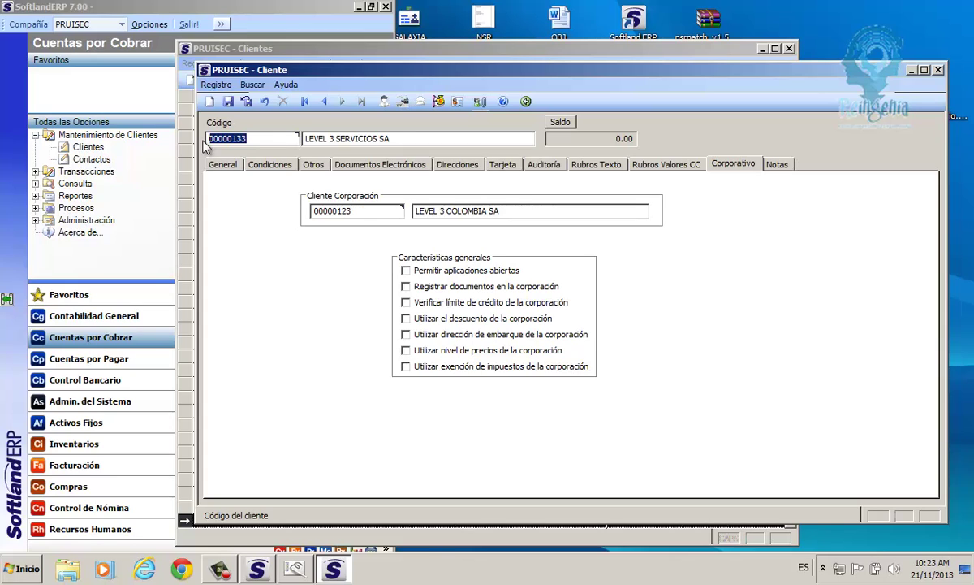
pyautogui.click(408, 271)
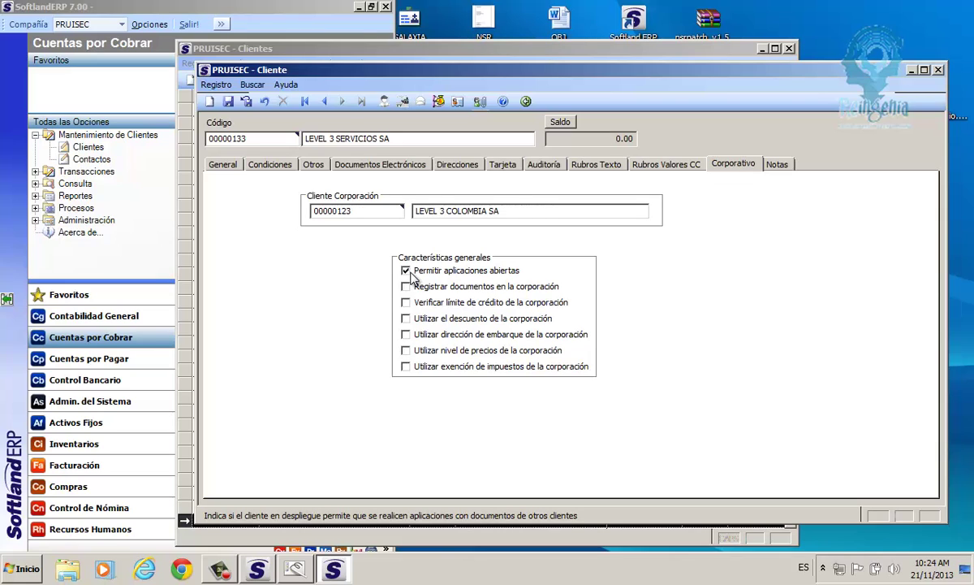
# Enable Registrar documentos en la corporación for client 00000133 under corporation 00000123.
pyautogui.click(406, 287)
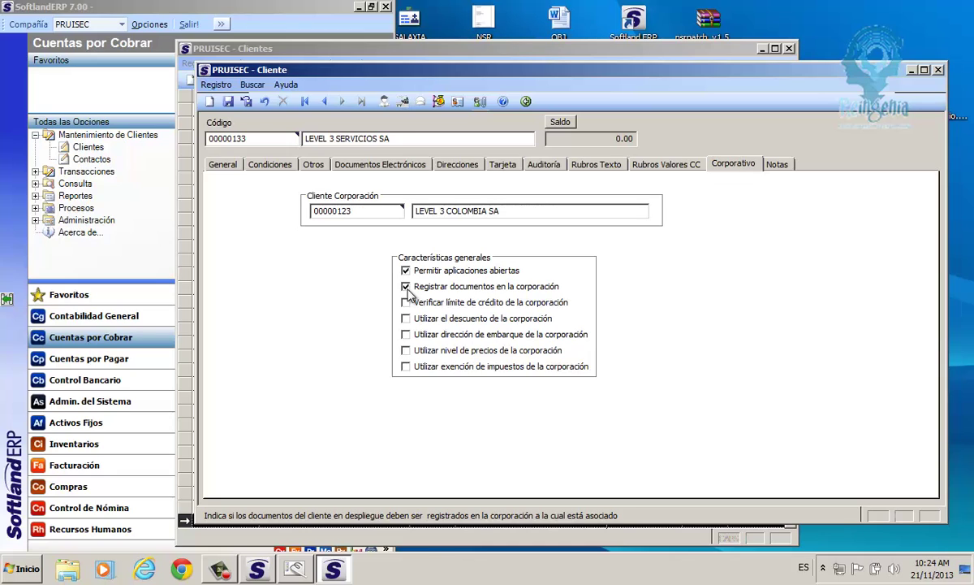
pyautogui.moveTo(246, 138); pyautogui.dragTo(206, 141)
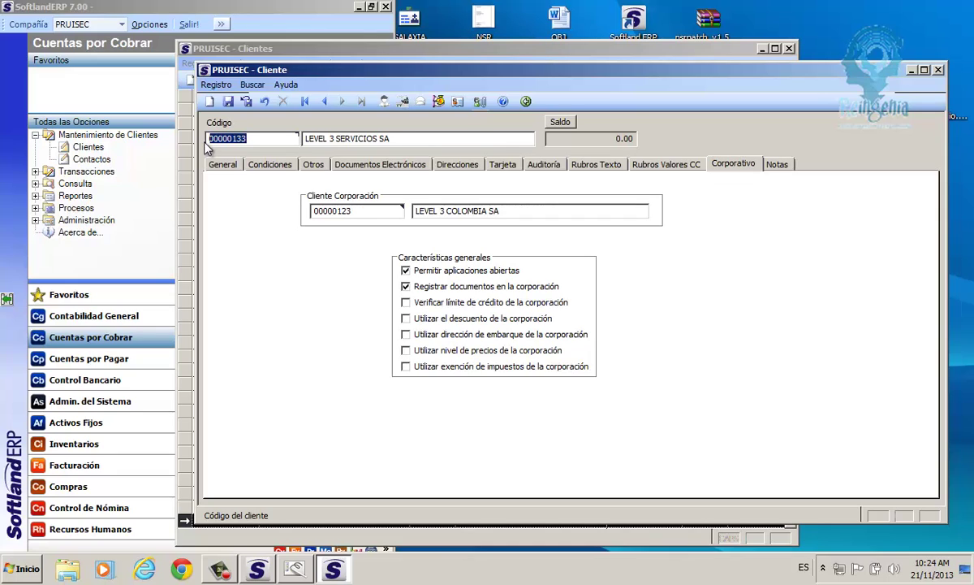
pyautogui.moveTo(340, 210); pyautogui.dragTo(313, 221)
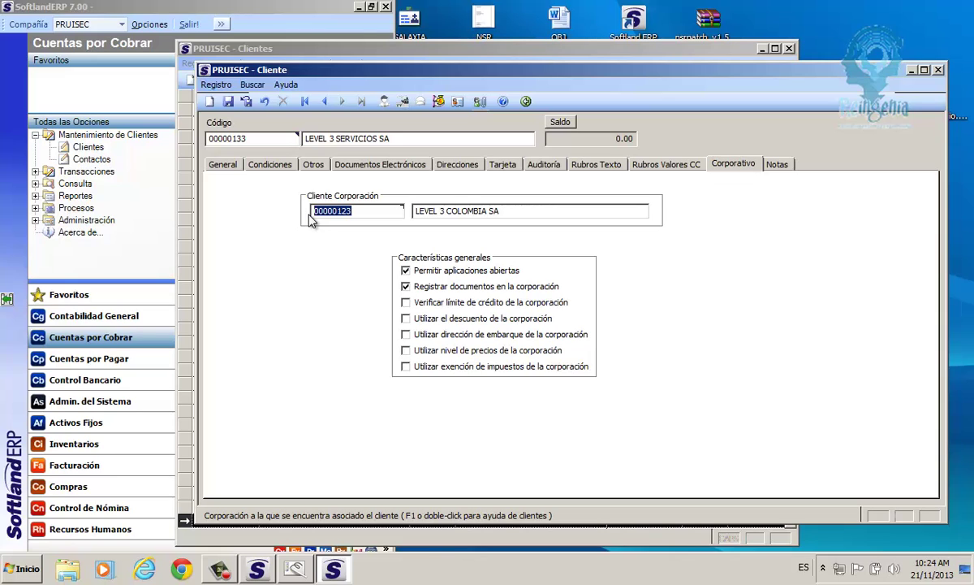
pyautogui.click(406, 286)
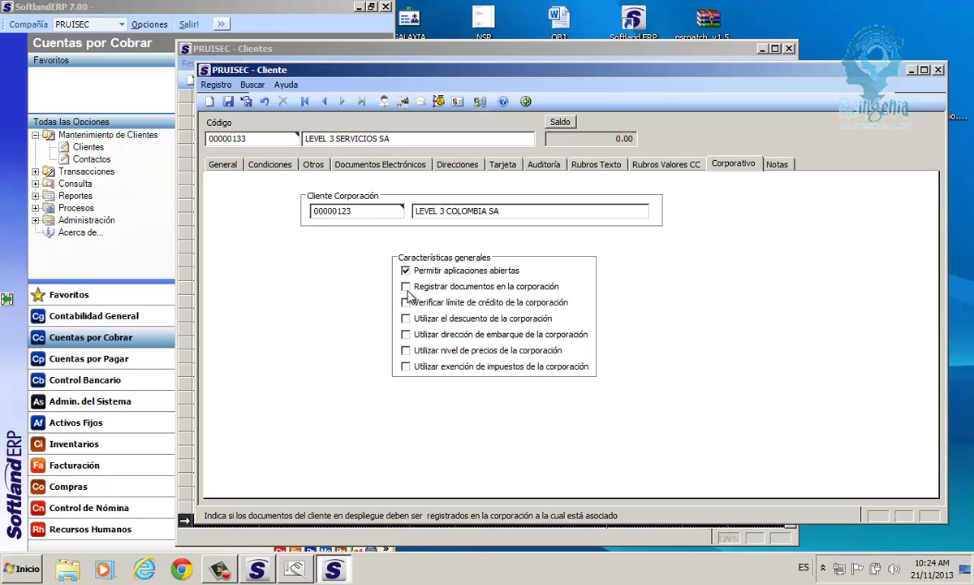
pyautogui.moveTo(246, 138); pyautogui.dragTo(210, 142)
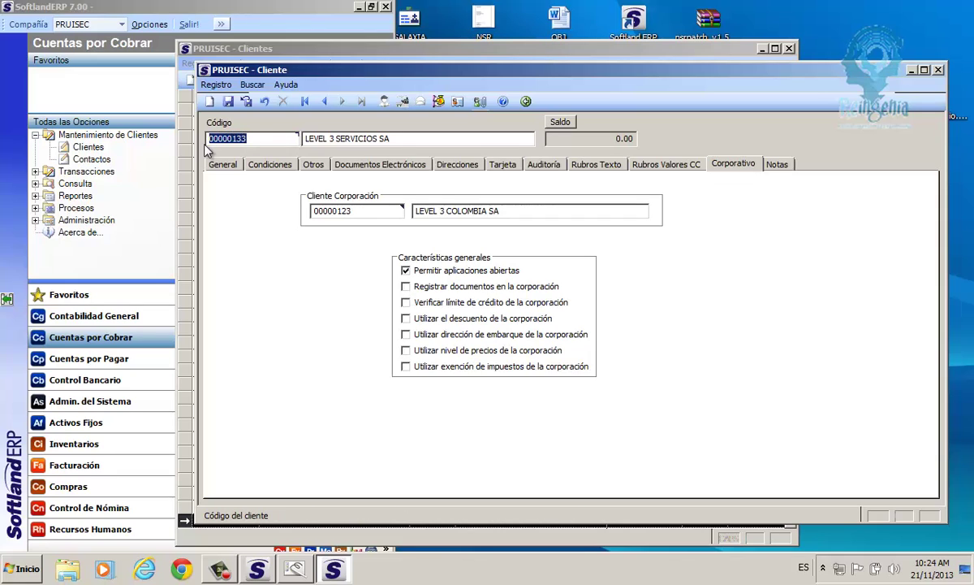
pyautogui.moveTo(355, 213); pyautogui.dragTo(314, 218)
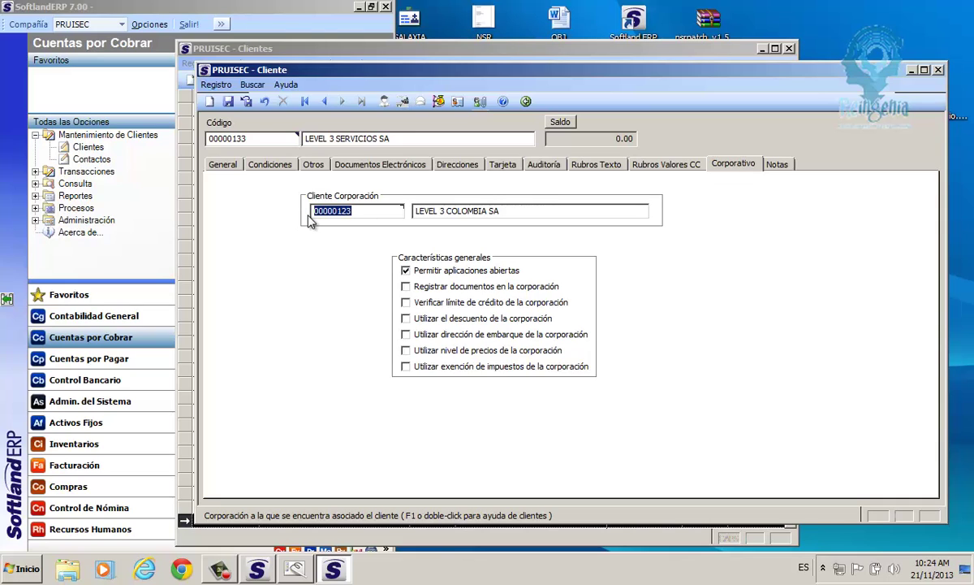
pyautogui.click(406, 287)
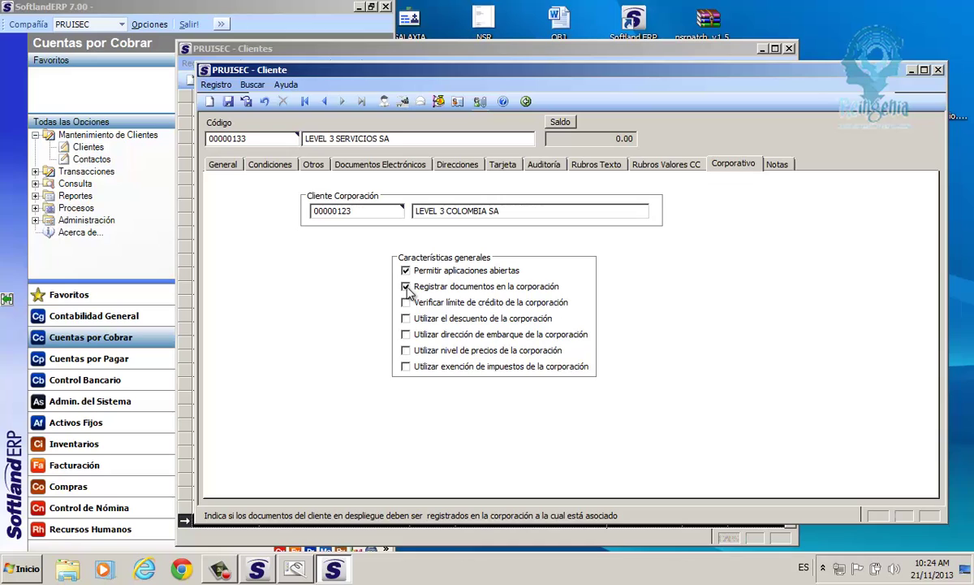
# Leave Verificar límite de crédito unchecked and view the client's country, currency and zone details.
pyautogui.click(406, 302)
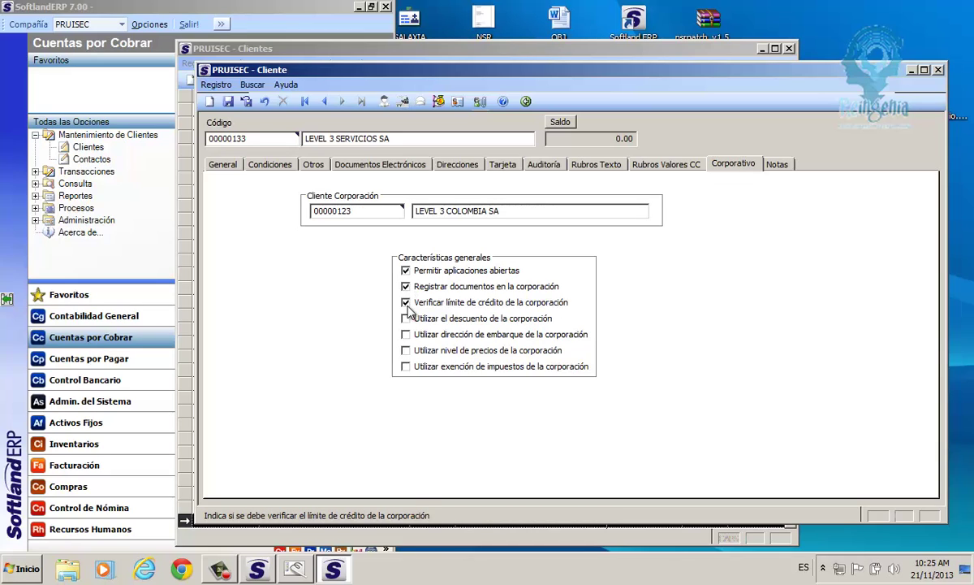
pyautogui.click(240, 137)
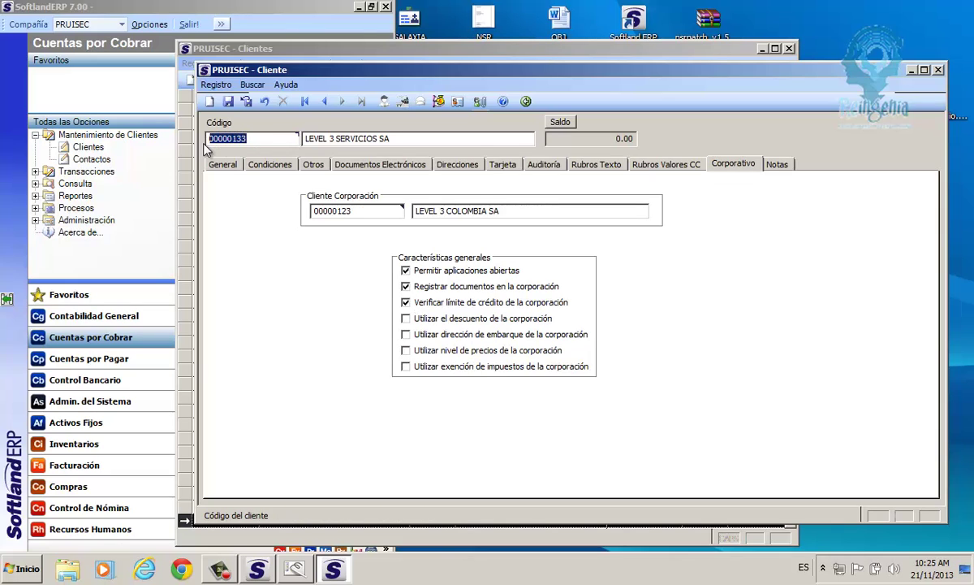
pyautogui.click(322, 210)
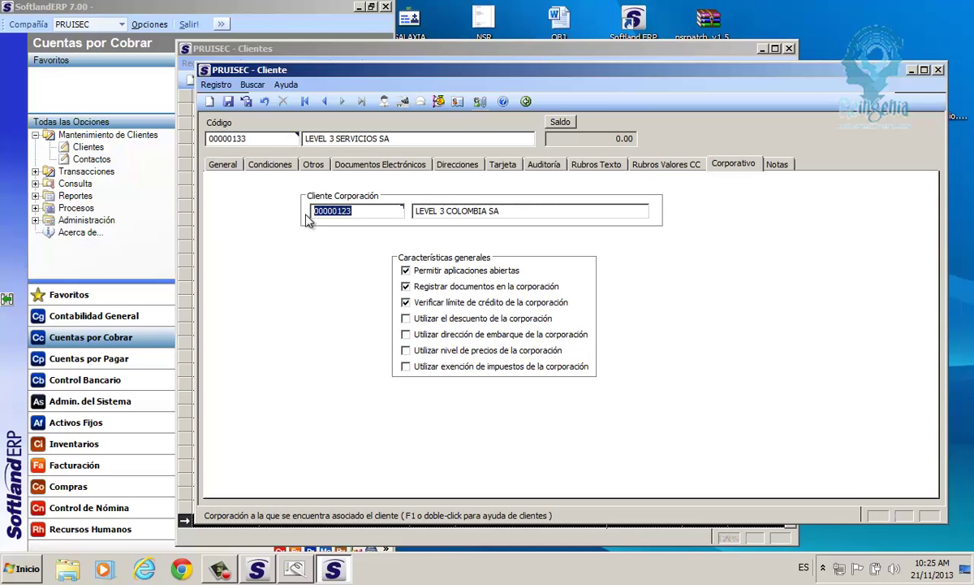
pyautogui.click(405, 302)
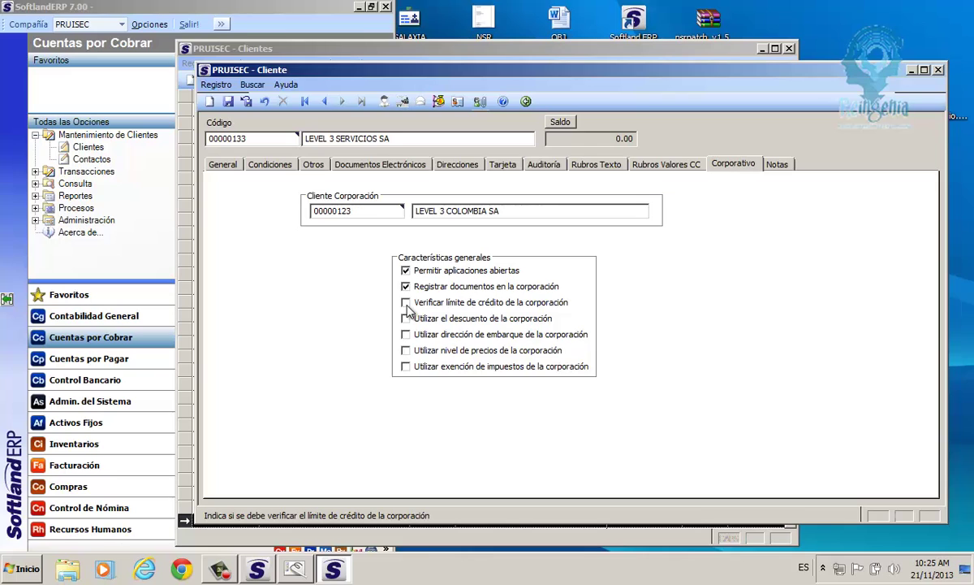
pyautogui.click(313, 165)
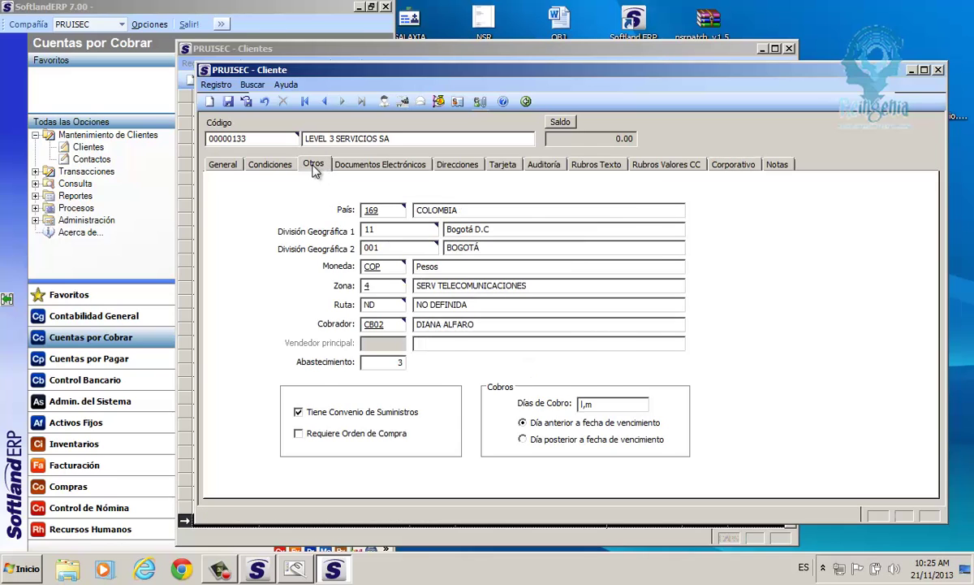
# Review client 00000133's payment conditions and maximum credit limit on Condiciones.
pyautogui.click(267, 165)
pyautogui.click(337, 372)
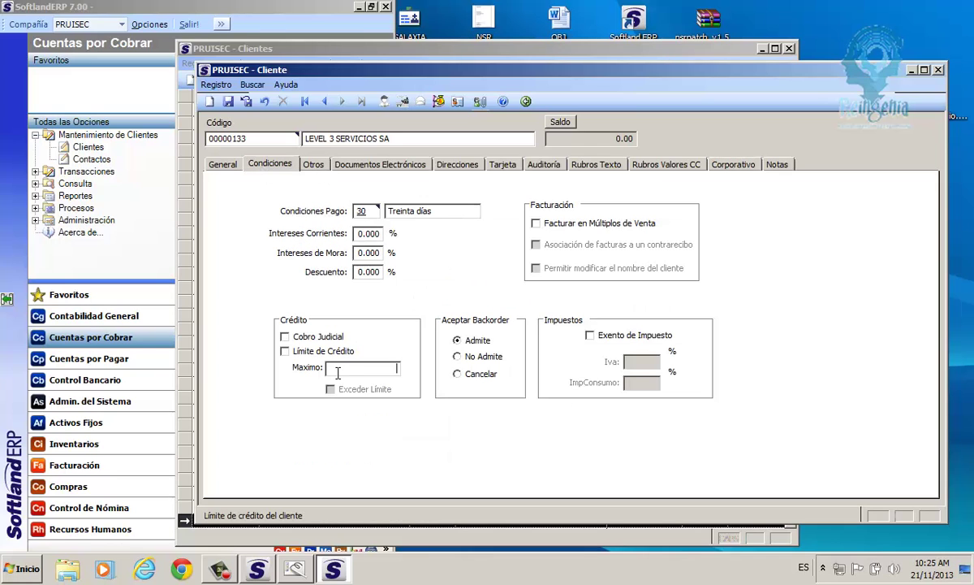
pyautogui.moveTo(245, 139); pyautogui.dragTo(208, 140)
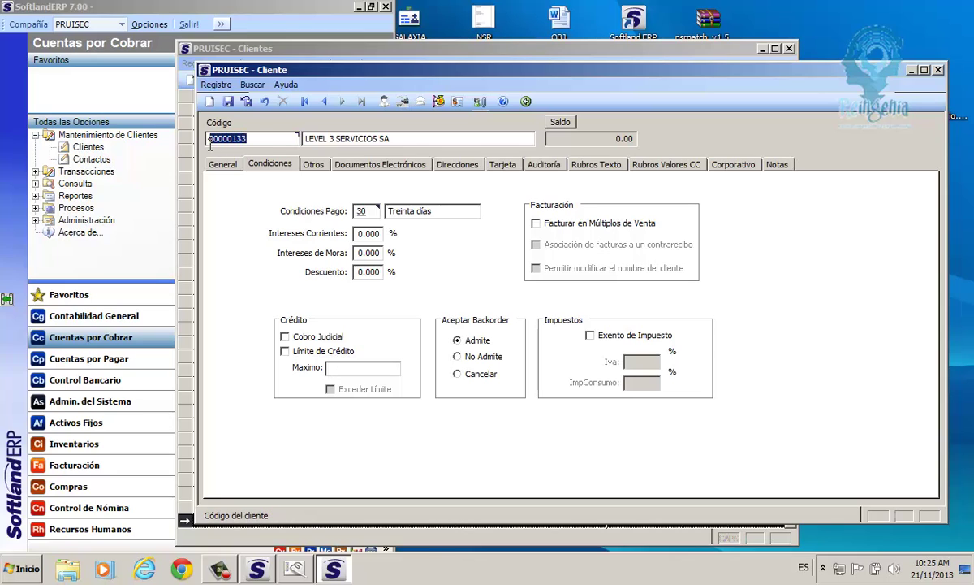
# Leave the corporation discount off, enable the corporation's shipping address, and view the client's addresses.
pyautogui.click(730, 166)
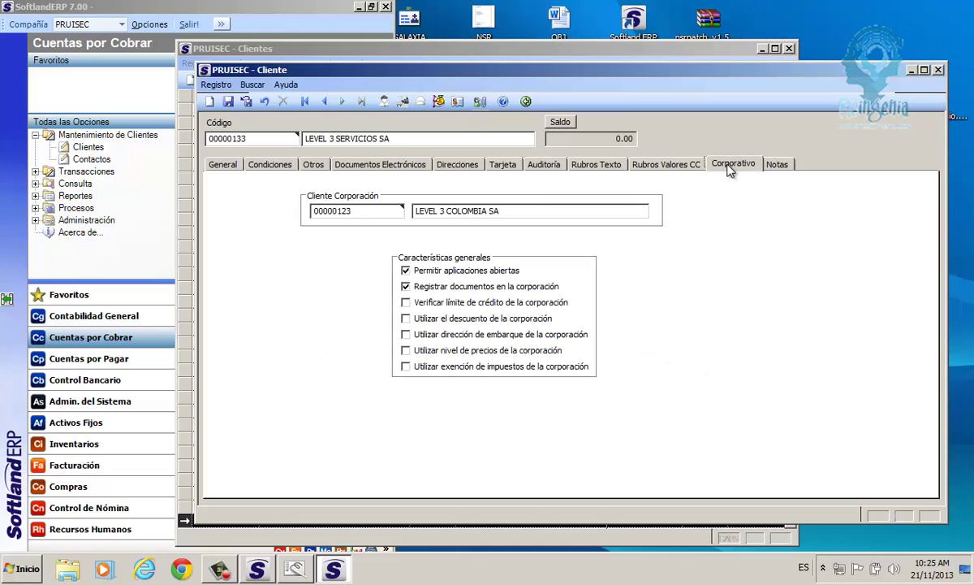
pyautogui.click(406, 319)
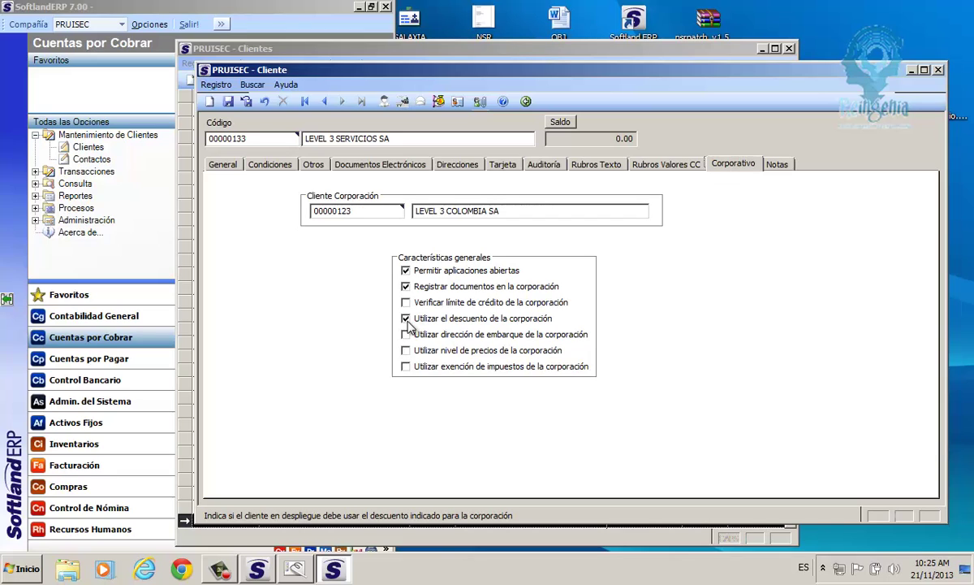
pyautogui.click(407, 319)
pyautogui.click(406, 335)
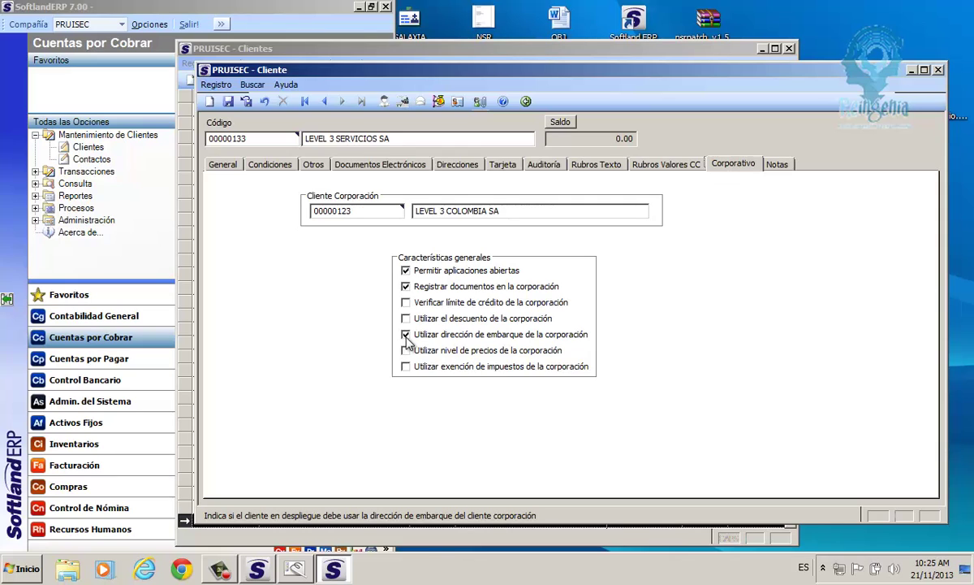
pyautogui.click(457, 165)
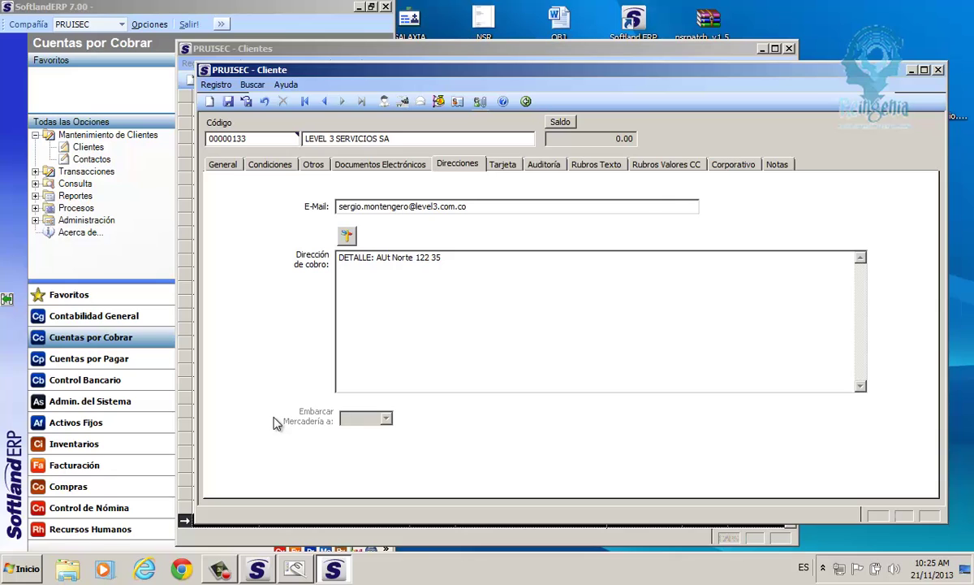
# Turn off Utilizar dirección de embarque de la corporación for client 00000133.
pyautogui.click(720, 166)
pyautogui.click(349, 211)
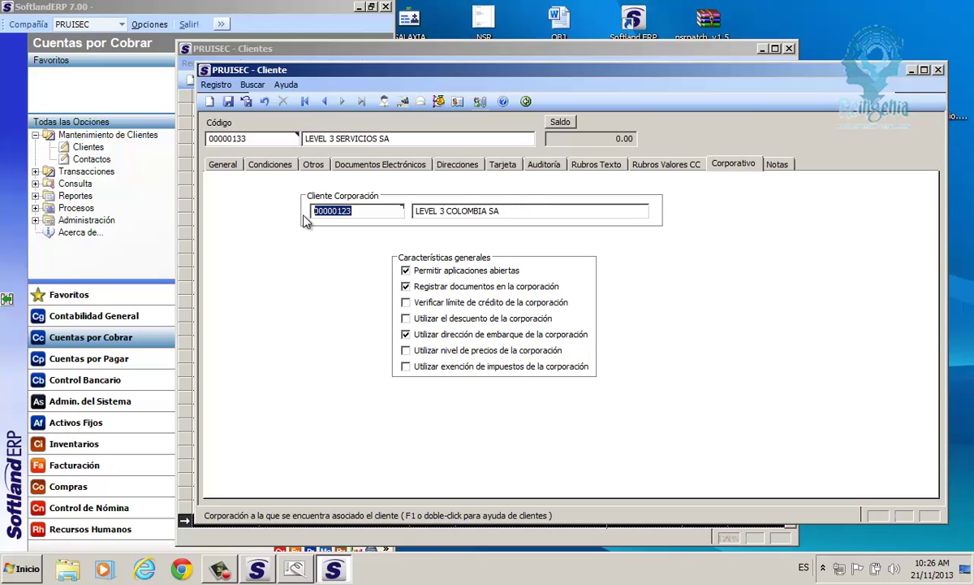
pyautogui.click(406, 334)
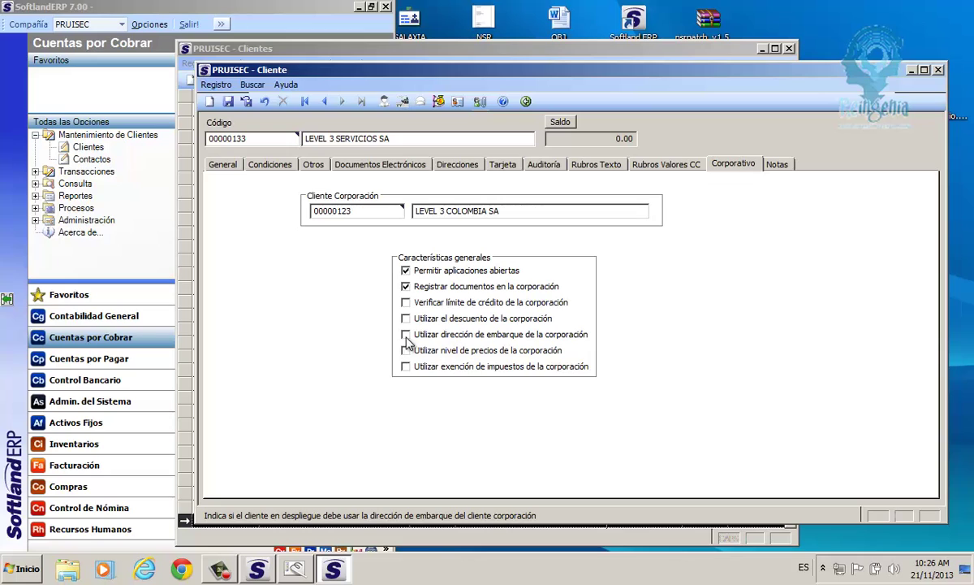
# Leave the corporation's price level and tax exemption options unchecked.
pyautogui.click(406, 350)
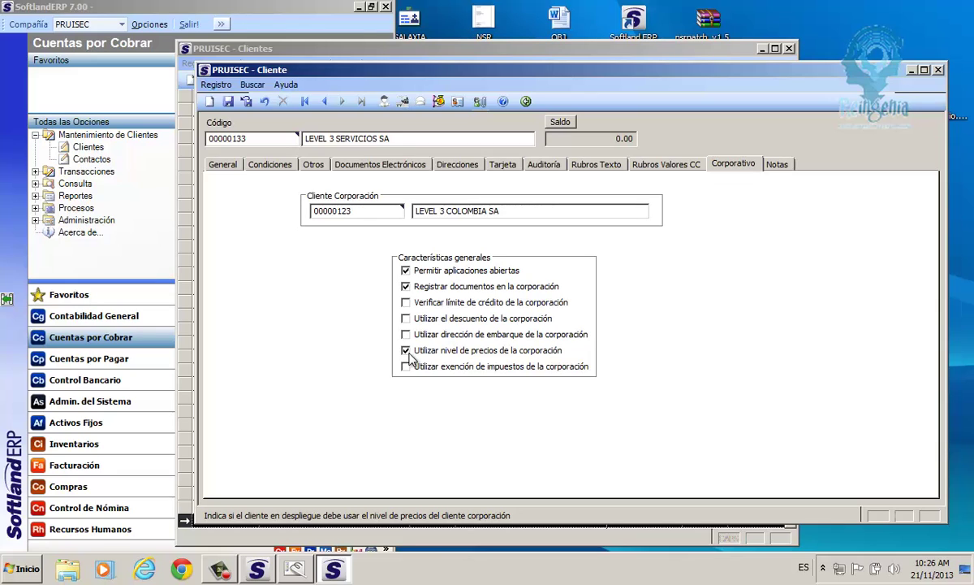
pyautogui.click(317, 210)
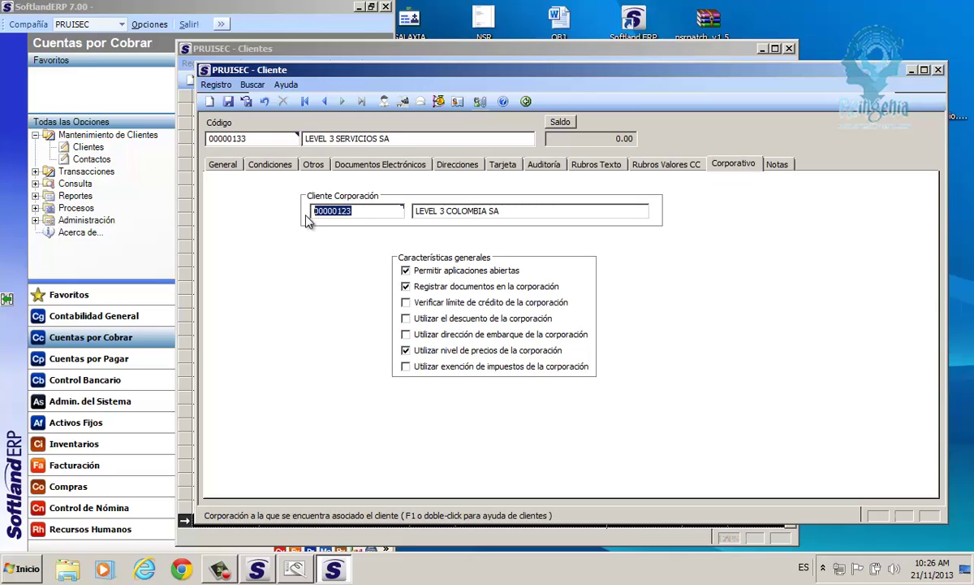
pyautogui.click(237, 138)
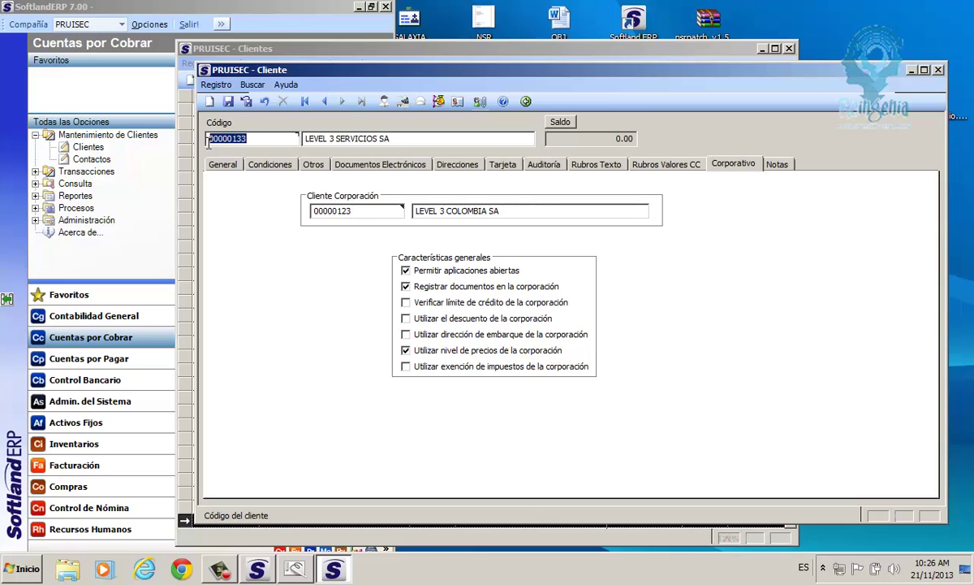
pyautogui.press('Tab')
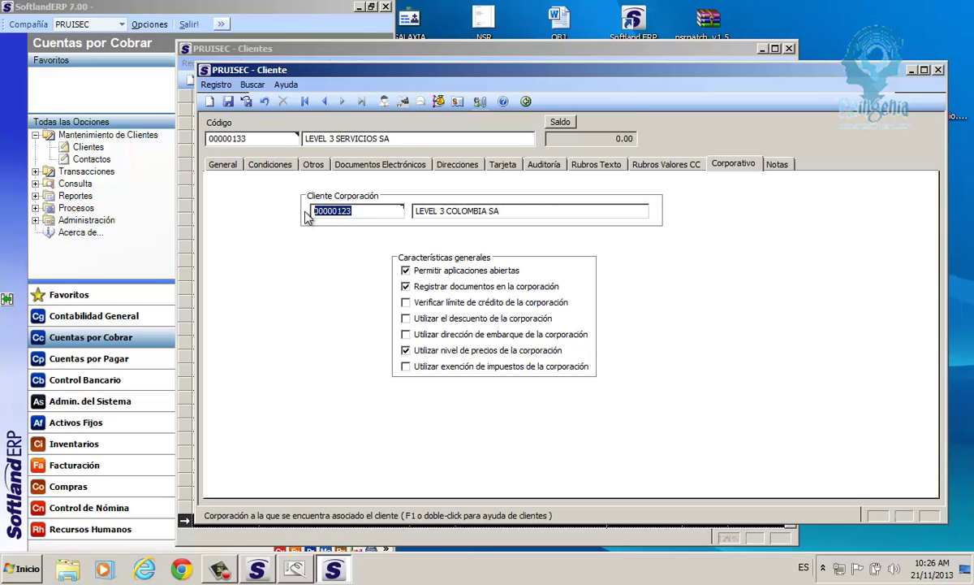
pyautogui.click(407, 351)
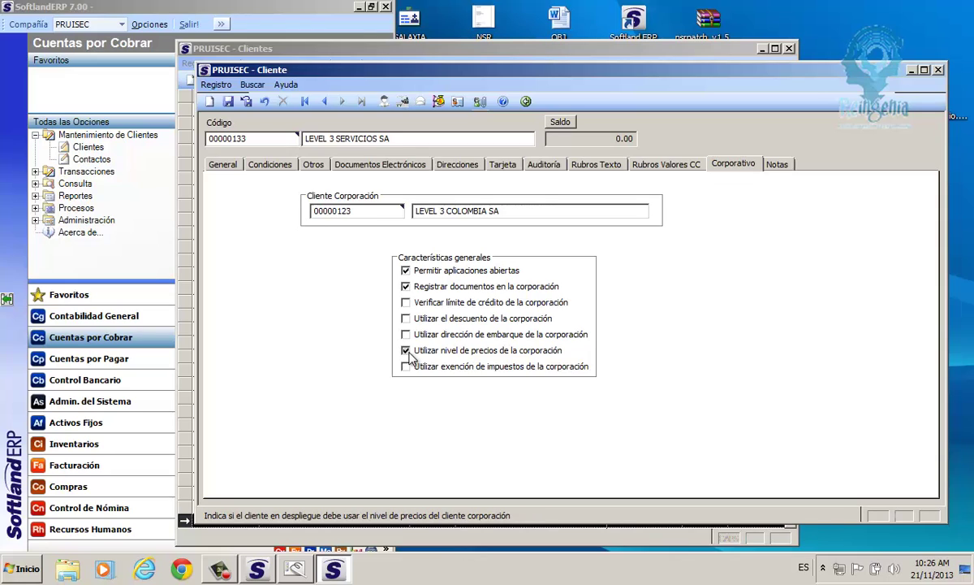
pyautogui.click(209, 139)
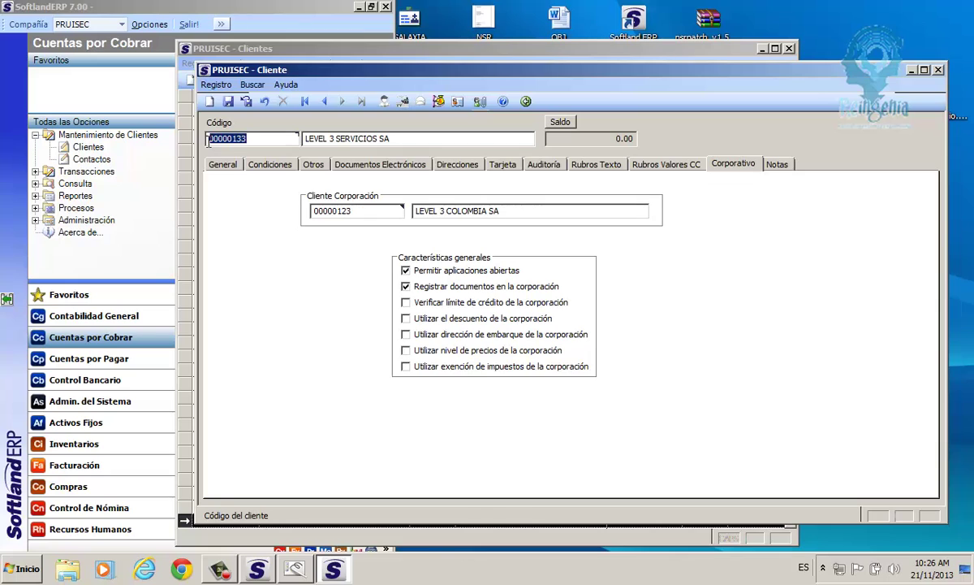
pyautogui.click(407, 367)
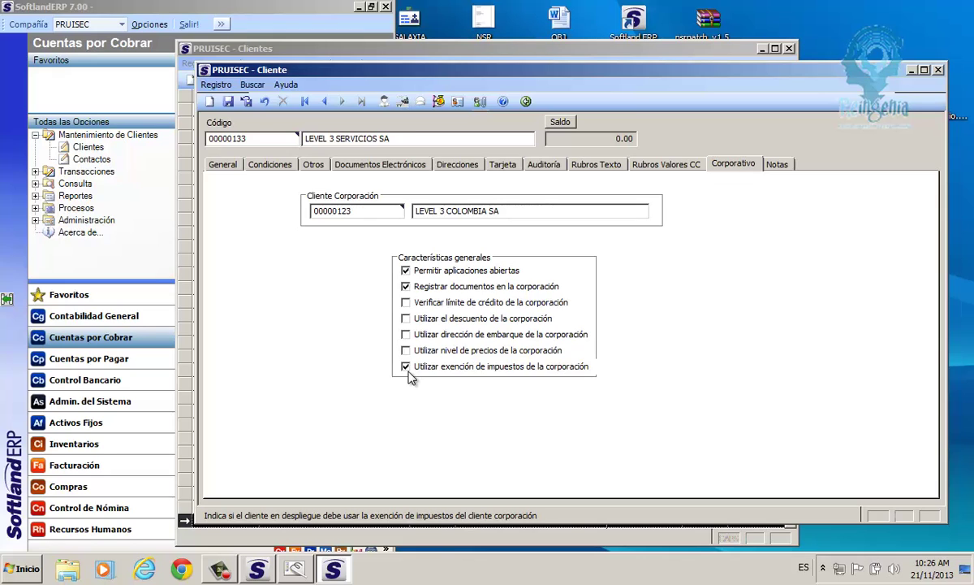
pyautogui.click(406, 368)
# Save the corporate settings, then close the LEVEL 3 SERVICIOS SA record and the client list.
pyautogui.click(229, 101)
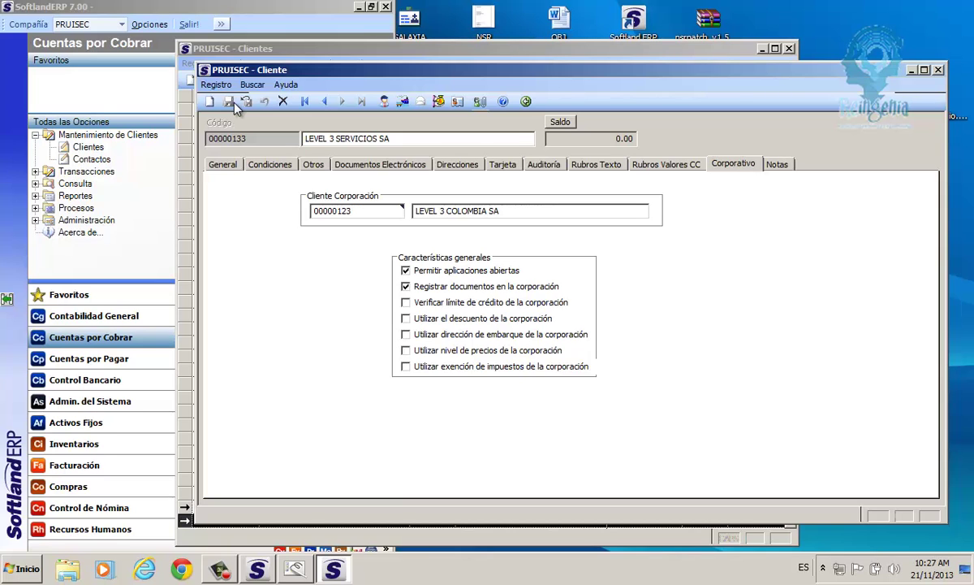
pyautogui.click(526, 101)
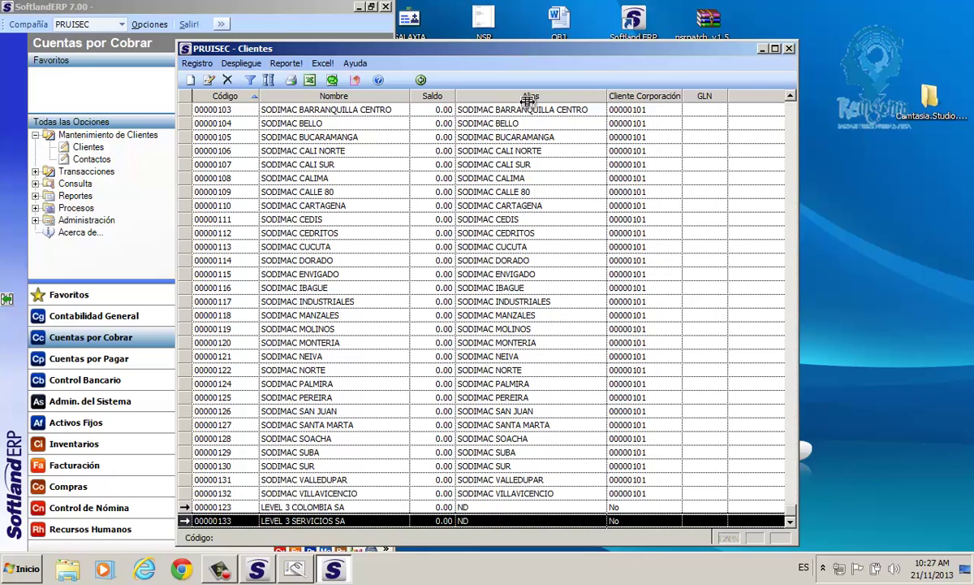
pyautogui.click(421, 80)
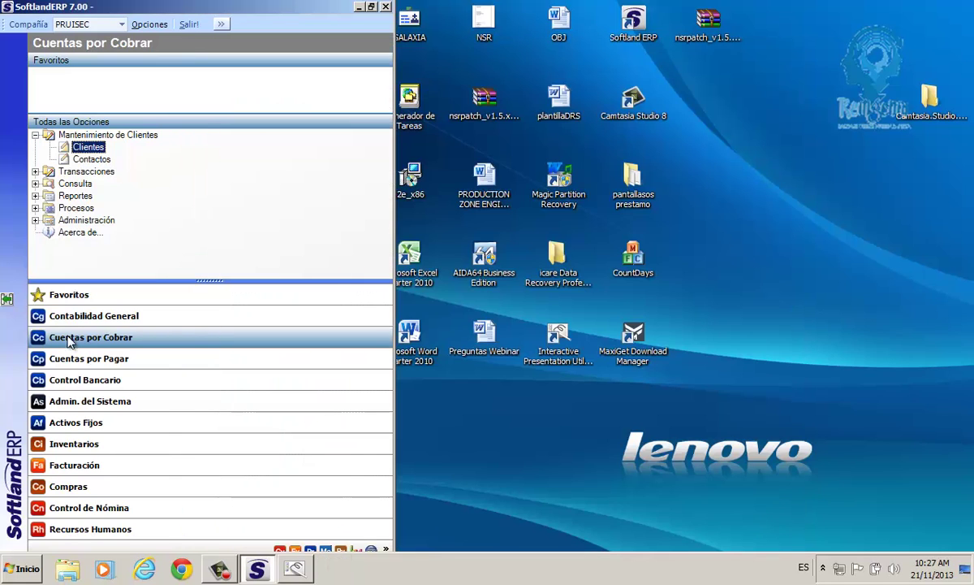
# Reopen the Clientes list from Cuentas por Cobrar and refresh it.
pyautogui.click(85, 135)
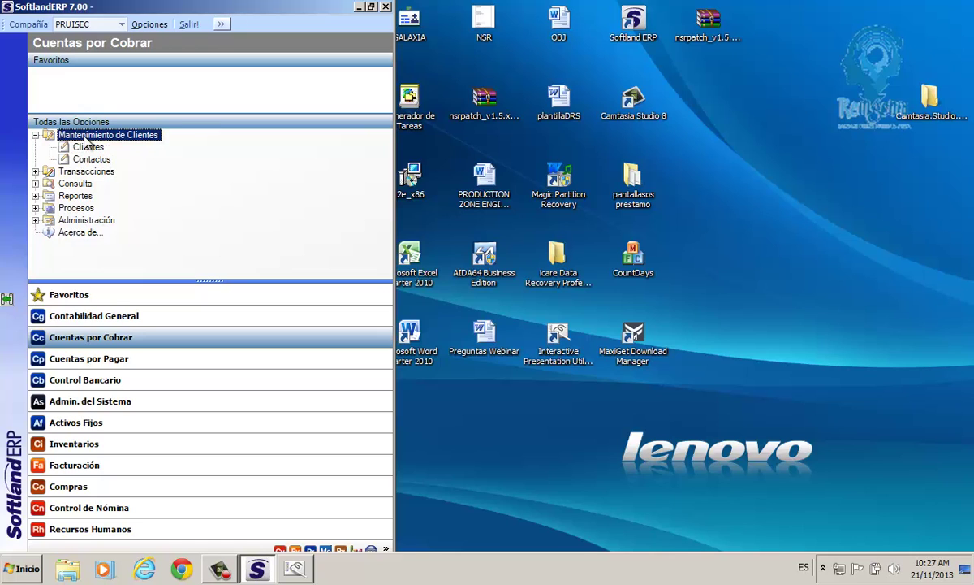
pyautogui.click(96, 148)
pyautogui.doubleClick(89, 147)
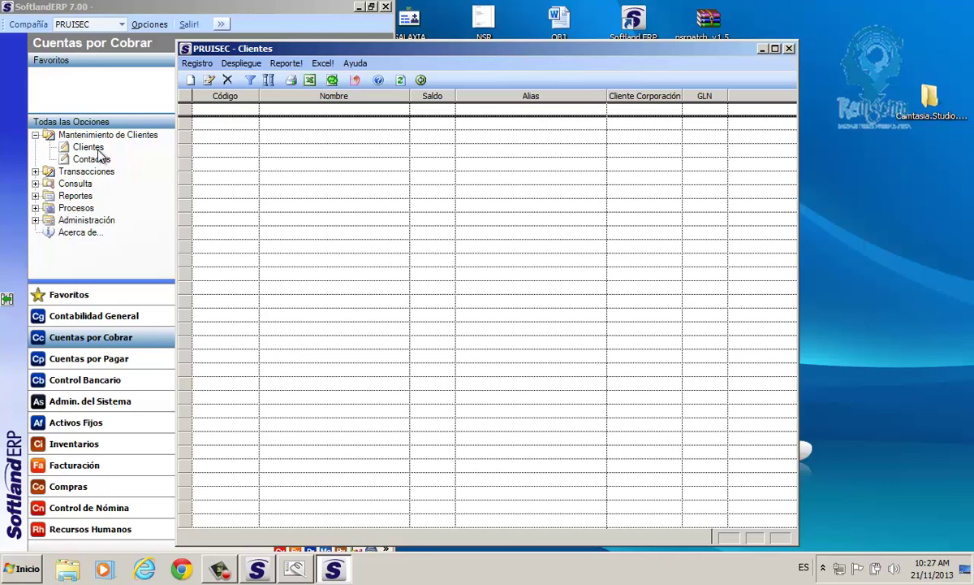
pyautogui.click(401, 79)
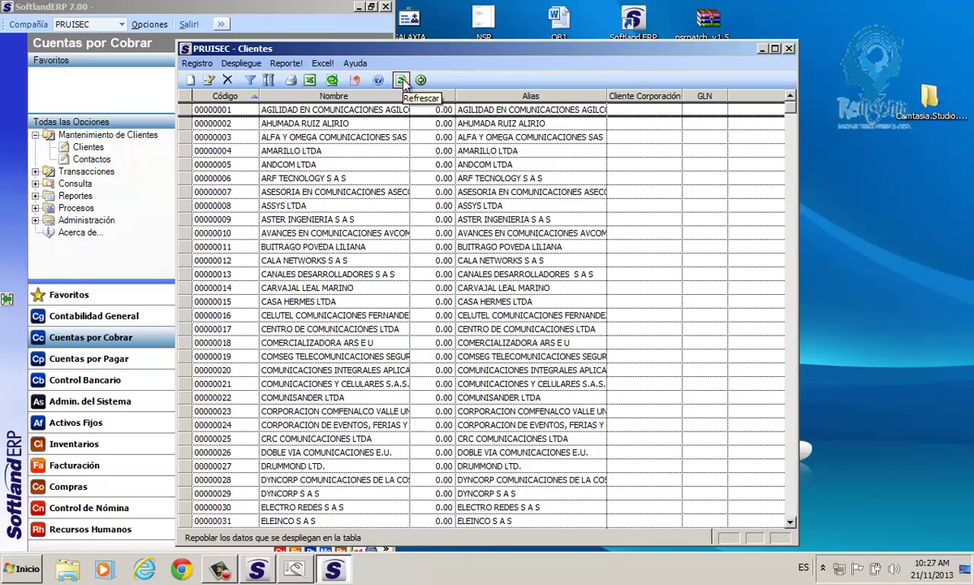
# In Filtrar, set the starting client code to 00000123 through a 'LEVEL' name lookup.
pyautogui.click(251, 81)
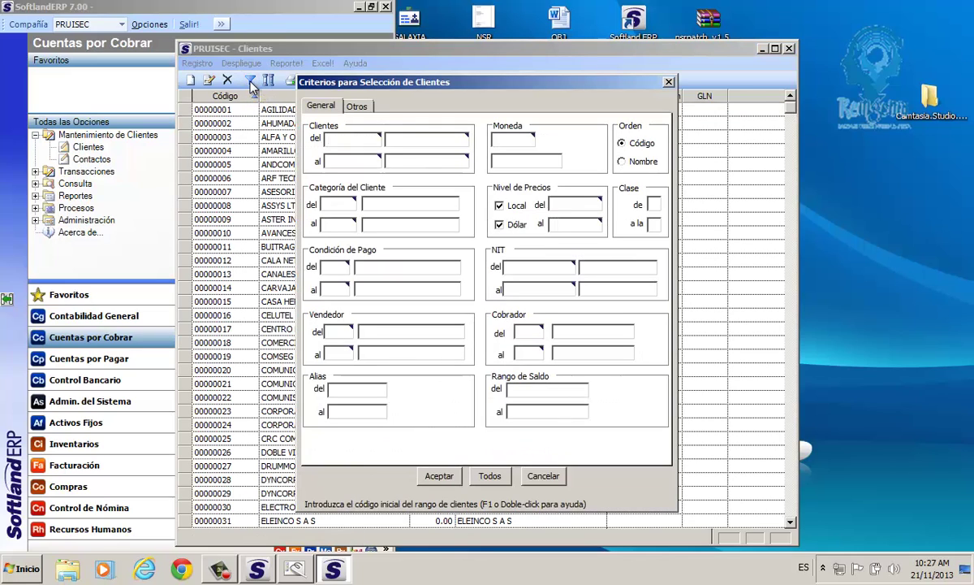
pyautogui.doubleClick(337, 138)
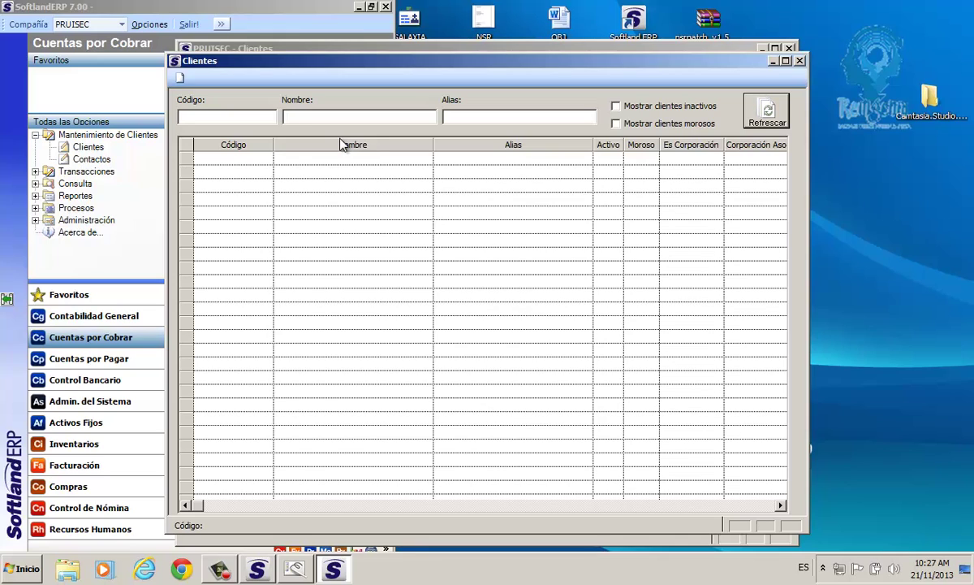
pyautogui.write('LEVEL')
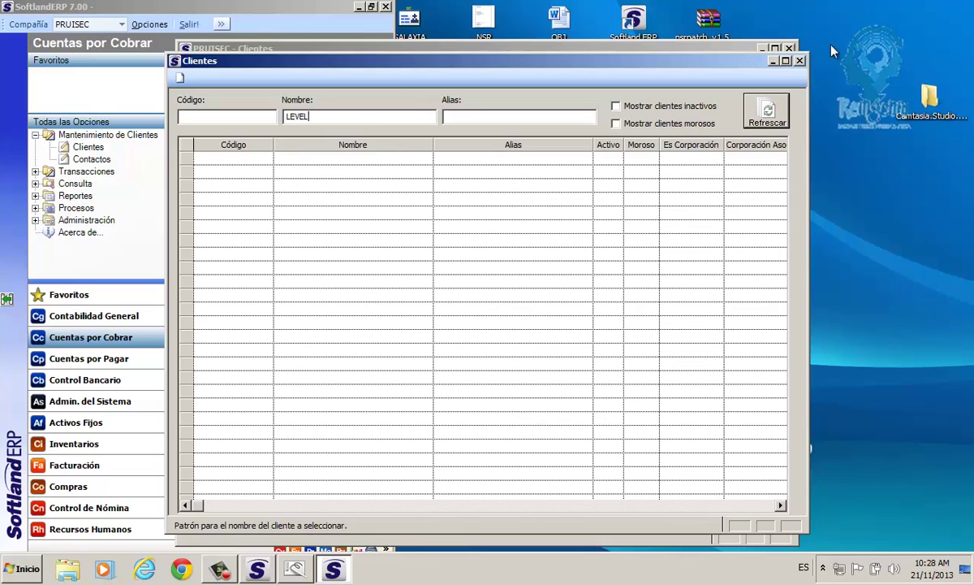
pyautogui.click(768, 114)
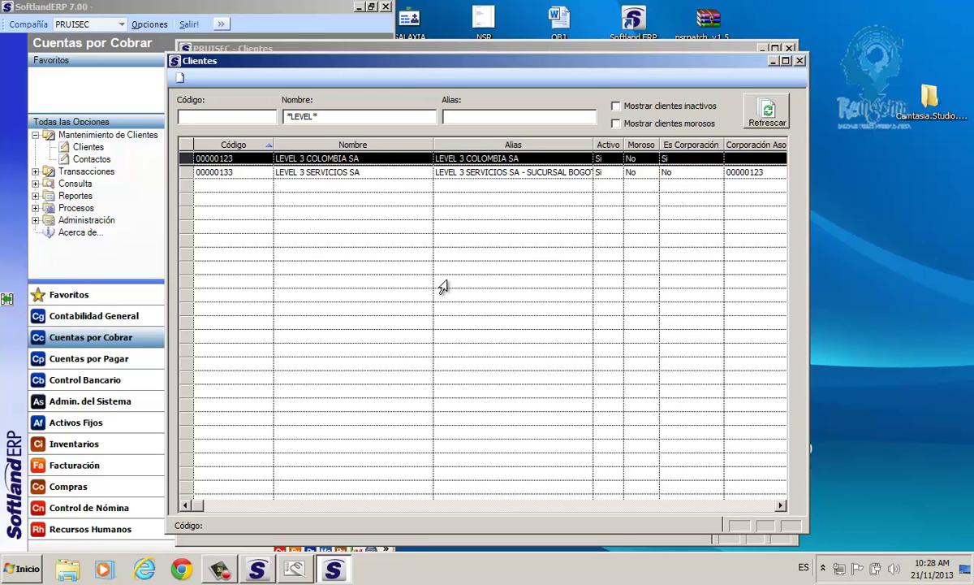
pyautogui.click(284, 172)
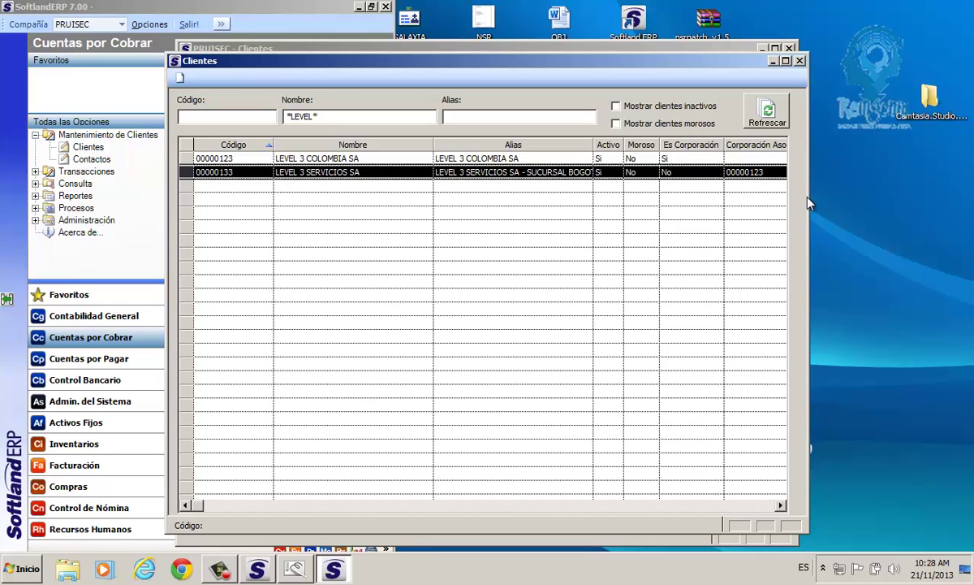
pyautogui.press('Escape')
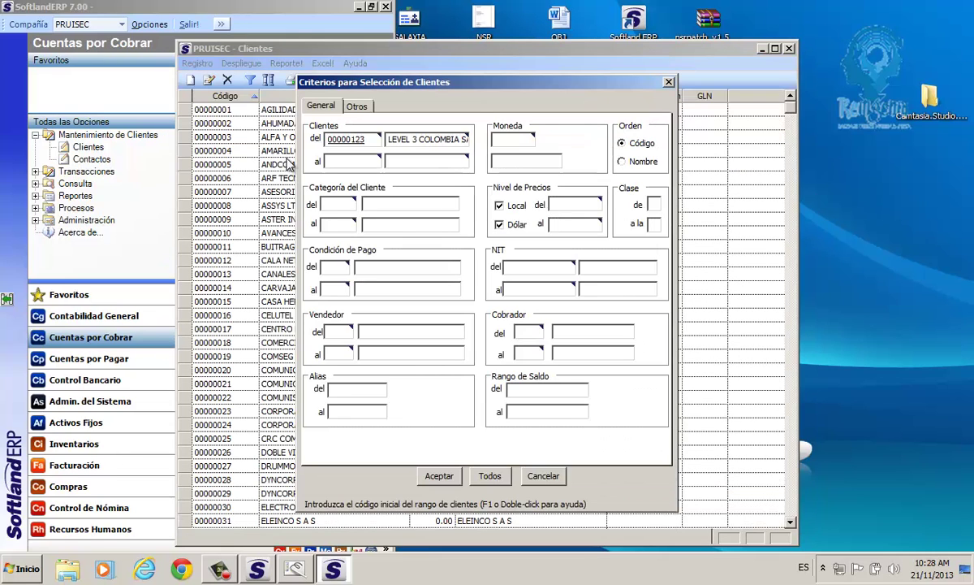
# Set the ending client code to 00000133 (LEVEL 3 SERVICIOS SA) and apply the range filter.
pyautogui.doubleClick(341, 163)
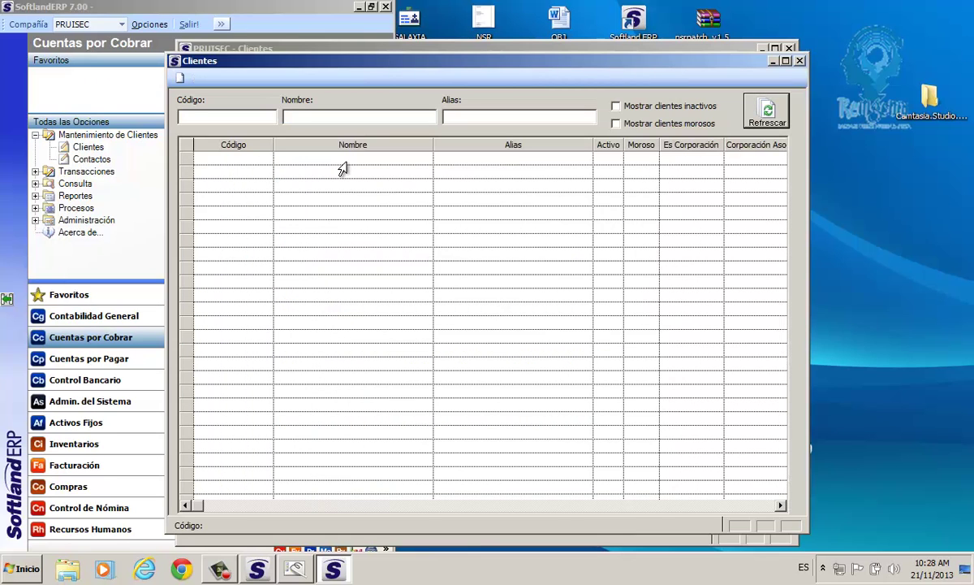
pyautogui.write('LEVEL')
pyautogui.click(751, 118)
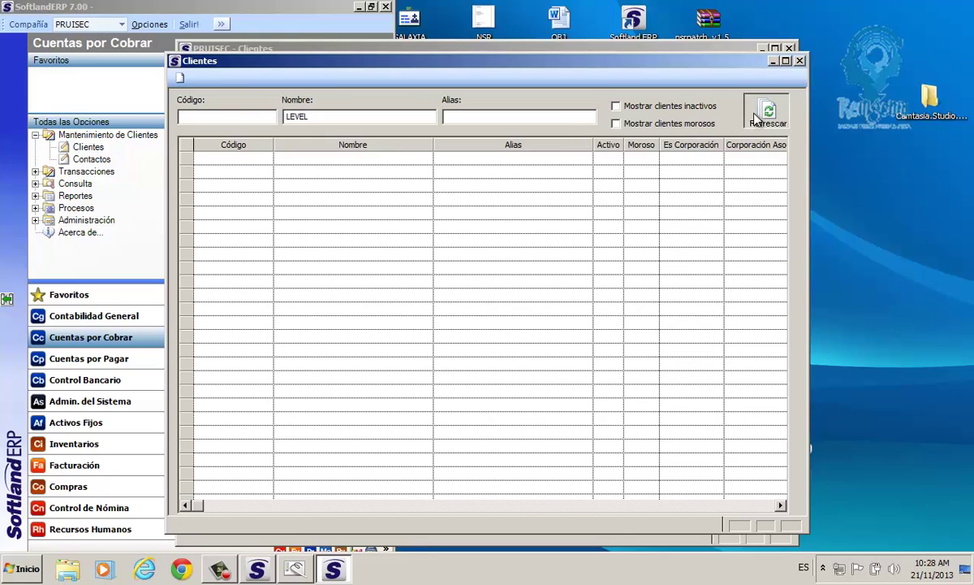
pyautogui.click(220, 174)
pyautogui.doubleClick(219, 174)
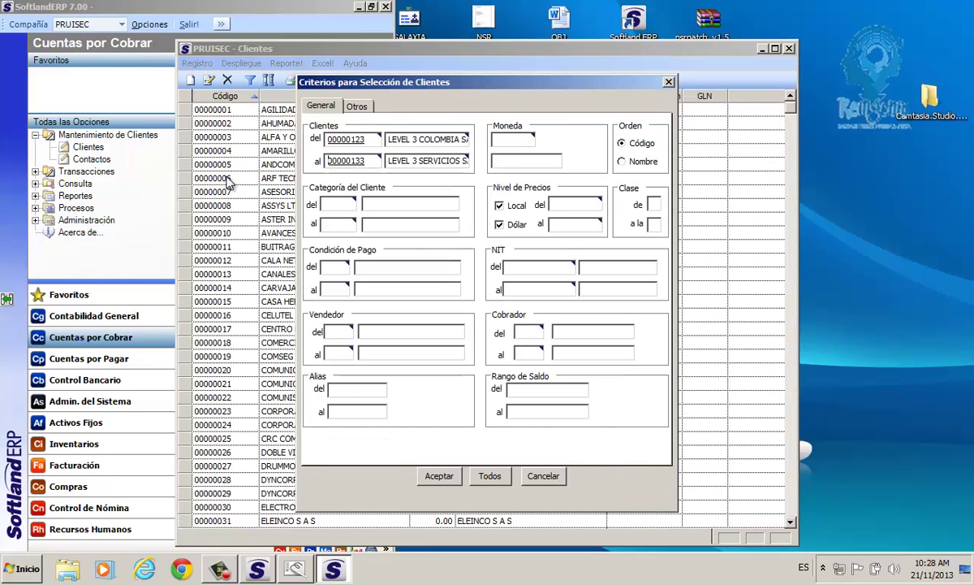
pyautogui.moveTo(371, 141); pyautogui.dragTo(331, 146)
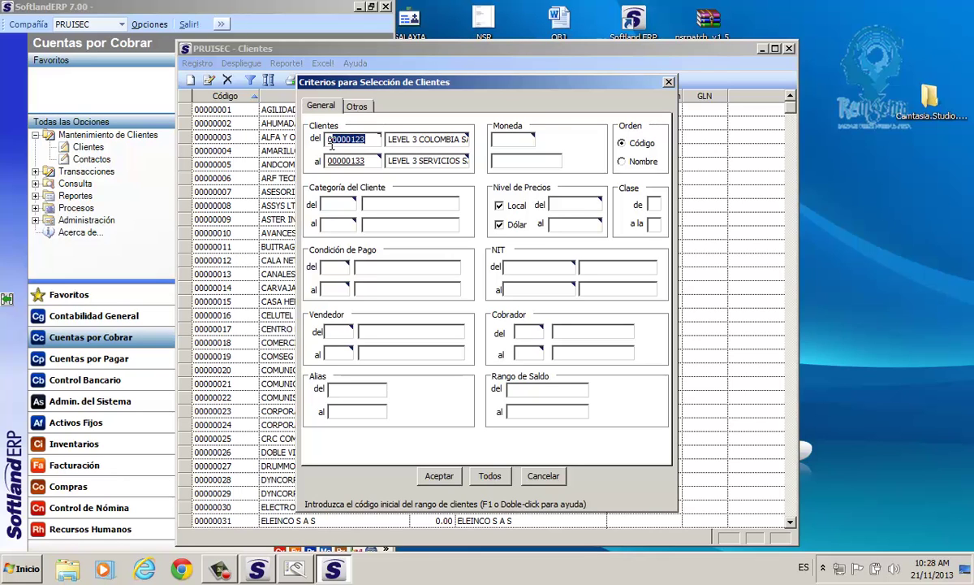
pyautogui.click(444, 474)
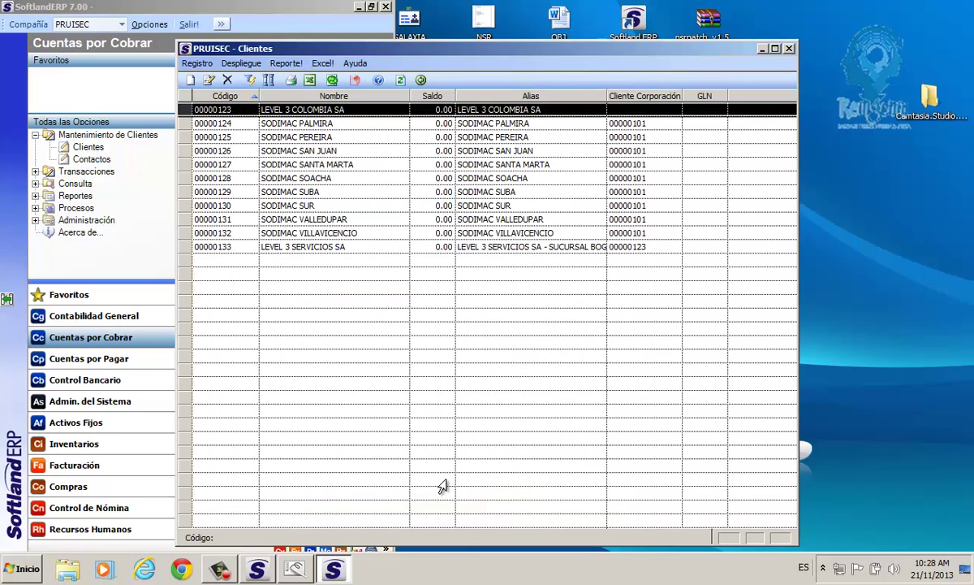
# Reopen Filtrar and clear the Clientes del/al code range.
pyautogui.moveTo(180, 111); pyautogui.dragTo(182, 196)
pyautogui.click(184, 248)
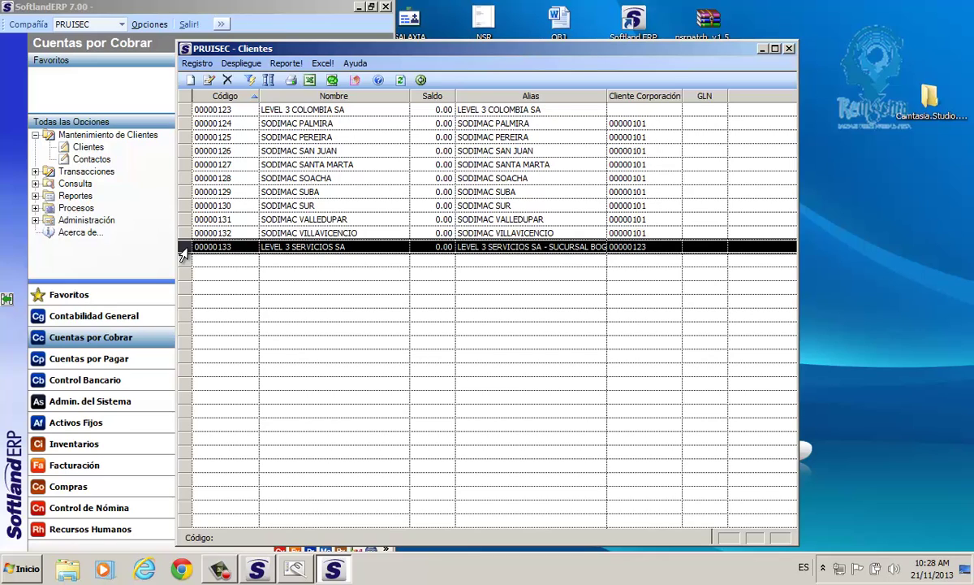
pyautogui.click(251, 81)
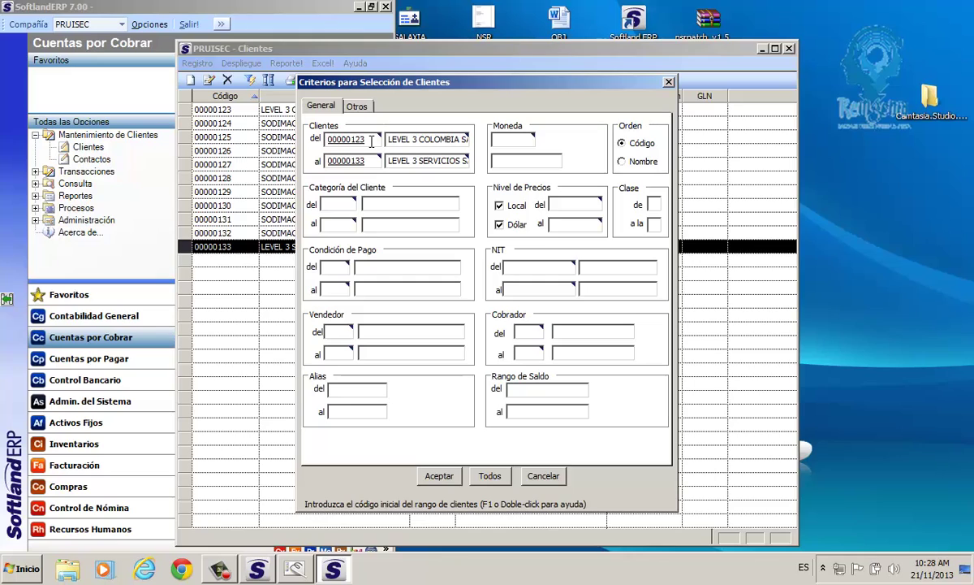
pyautogui.moveTo(371, 142); pyautogui.dragTo(307, 142)
pyautogui.press('BackSpace')
pyautogui.press('Tab')
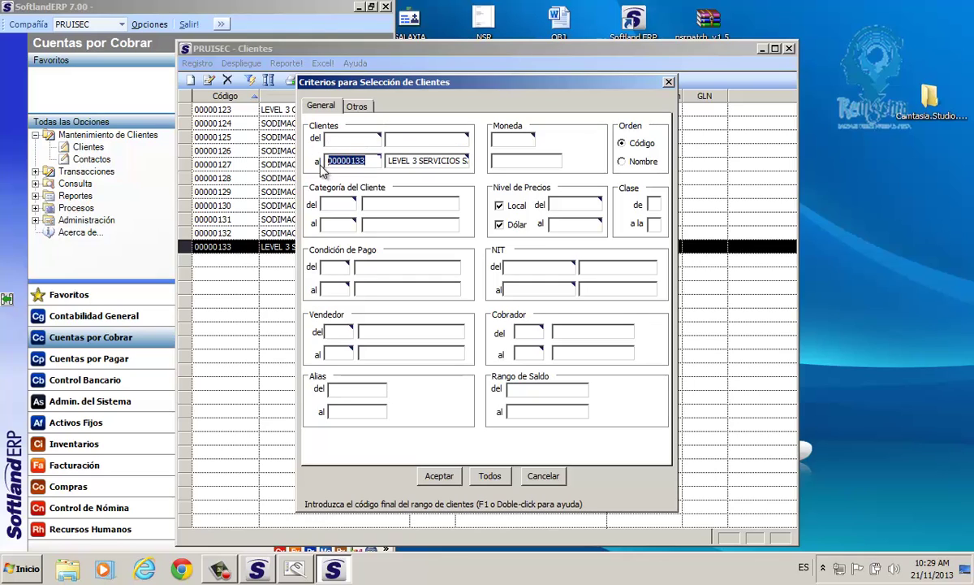
pyautogui.press('BackSpace')
# Set NIT del and NIT al to LEVEL 3 COLOMBIA SA's tax ID and apply the filter.
pyautogui.click(533, 270)
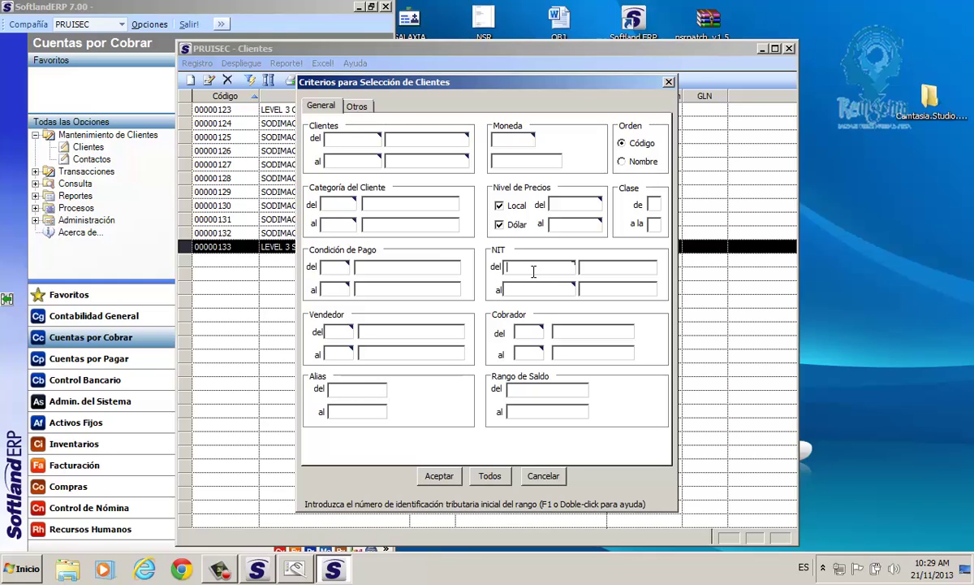
pyautogui.doubleClick(534, 269)
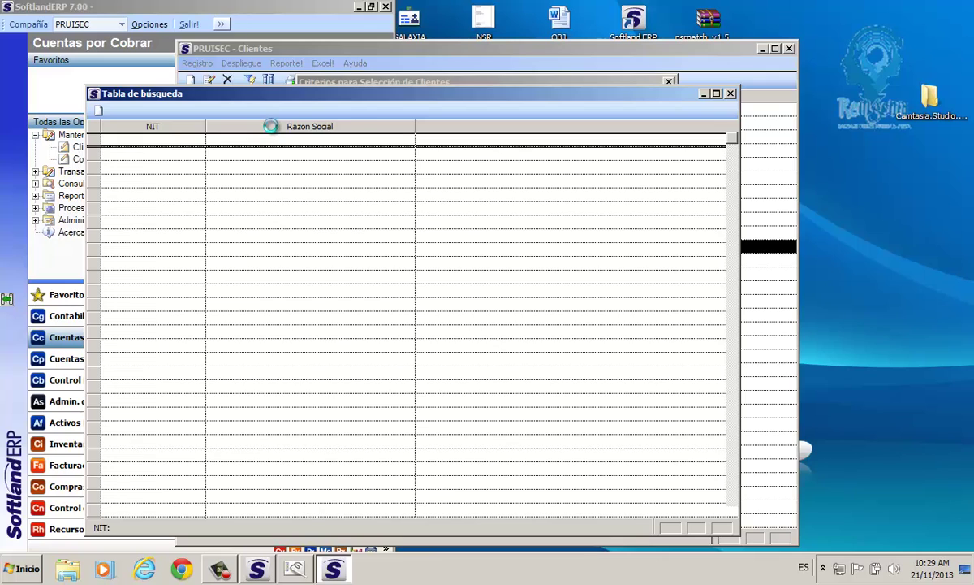
pyautogui.click(272, 126)
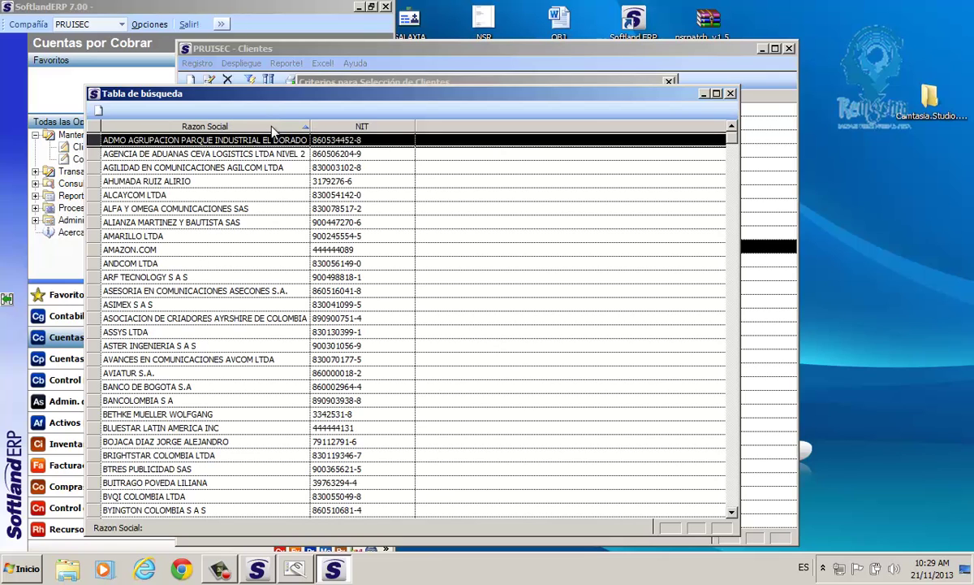
pyautogui.write('L')
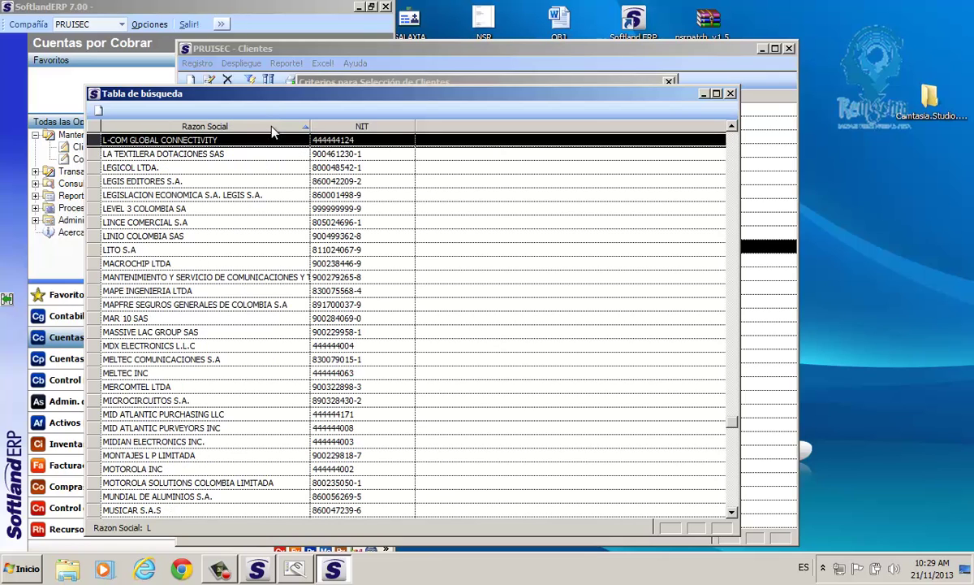
pyautogui.write('EV')
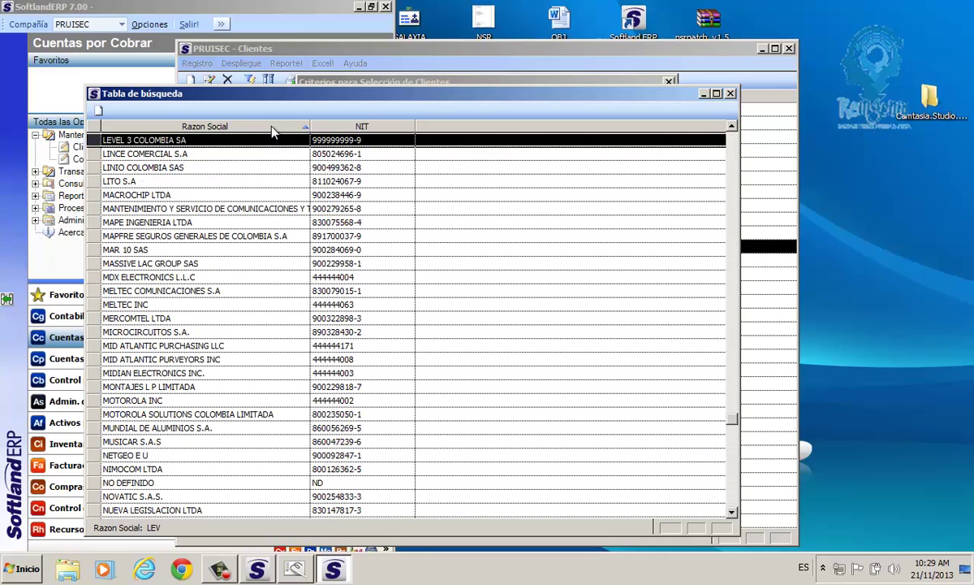
pyautogui.doubleClick(265, 145)
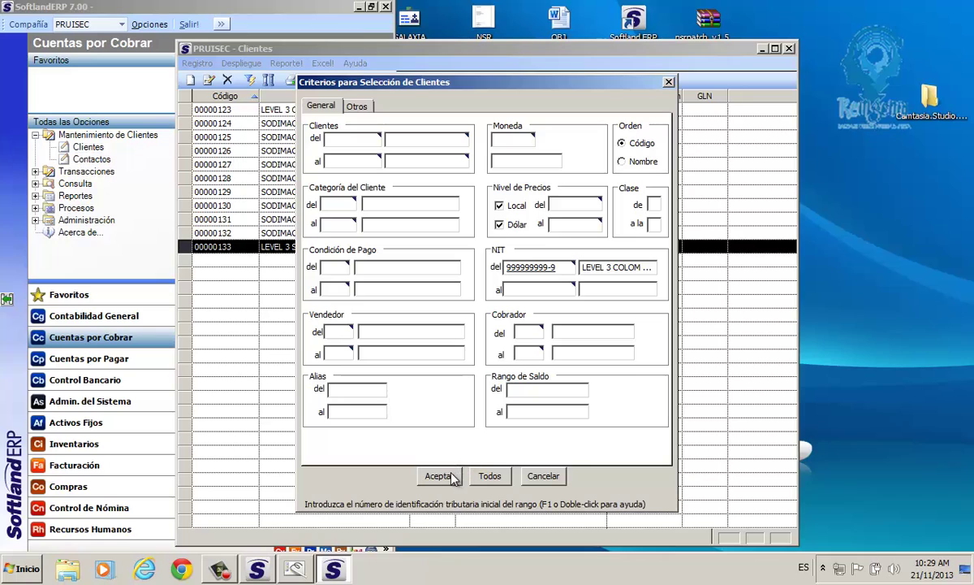
pyautogui.click(512, 267)
pyautogui.hotkey('ctrl', 'c')
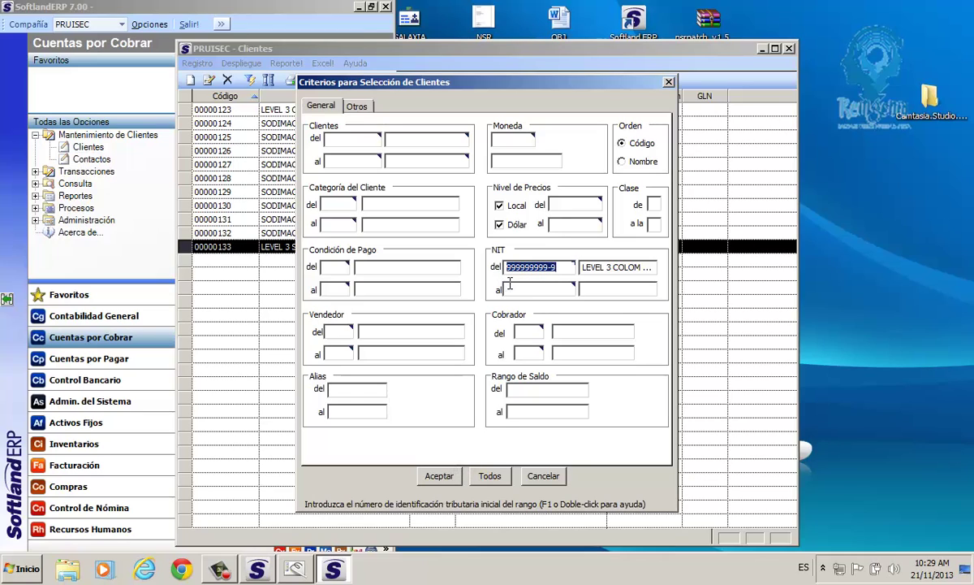
pyautogui.click(510, 283)
pyautogui.hotkey('ctrl', 'v')
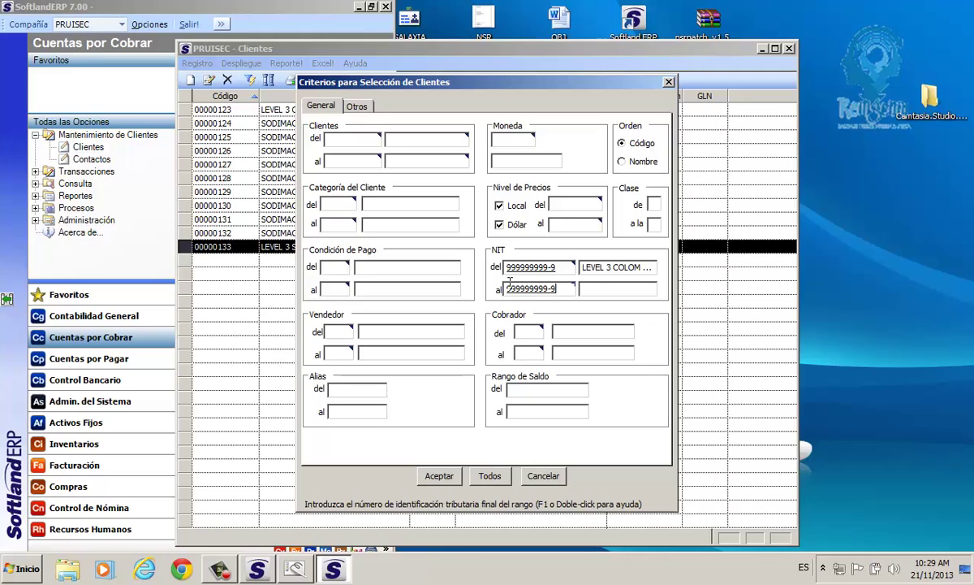
pyautogui.click(600, 288)
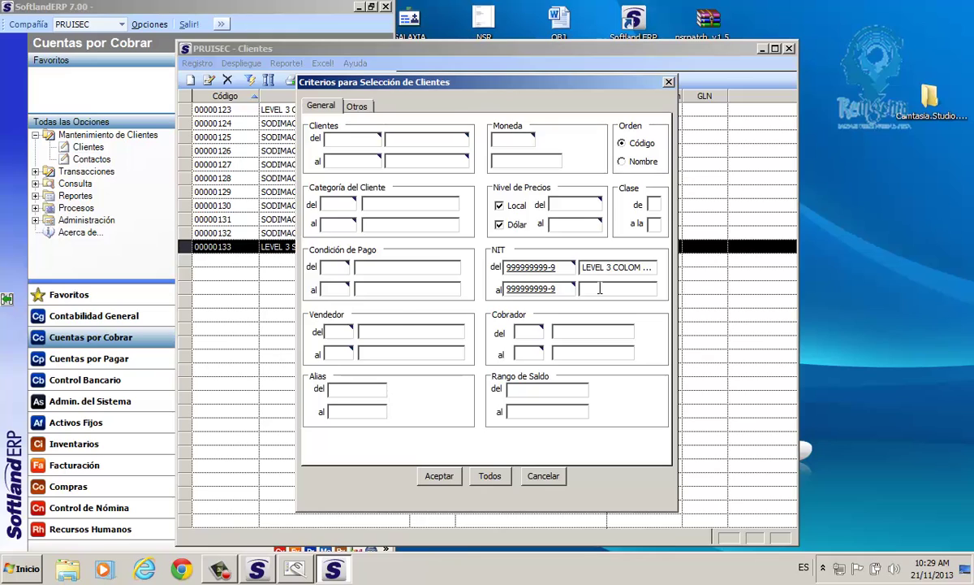
pyautogui.click(435, 478)
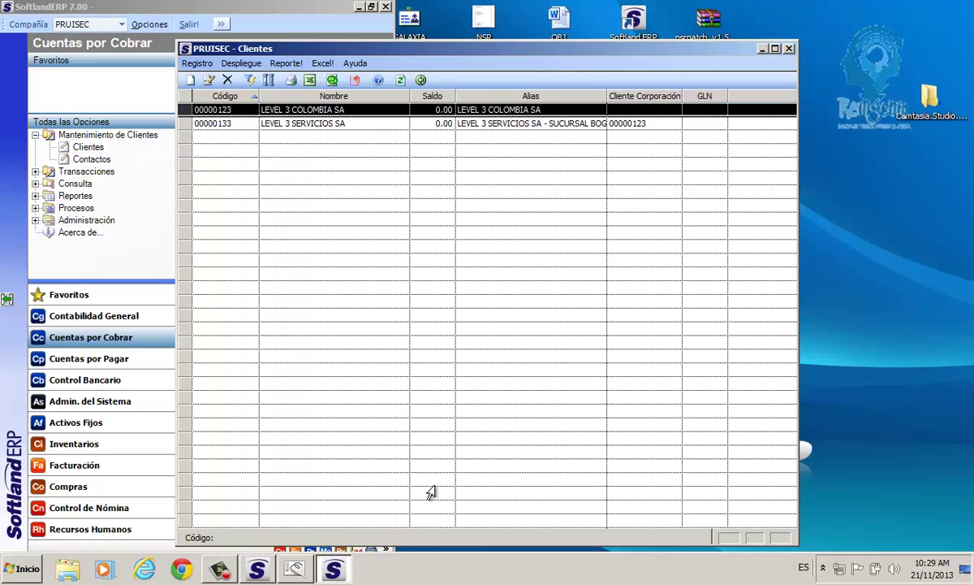
# Open client 00000123 LEVEL 3 COLOMBIA SA's record on its Direcciones tab.
pyautogui.click(219, 570)
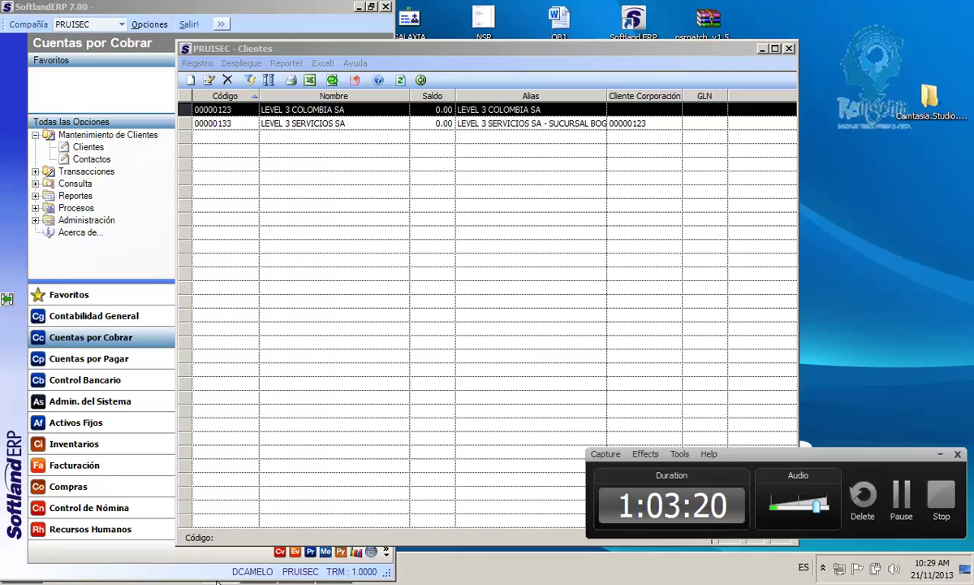
pyautogui.click(936, 455)
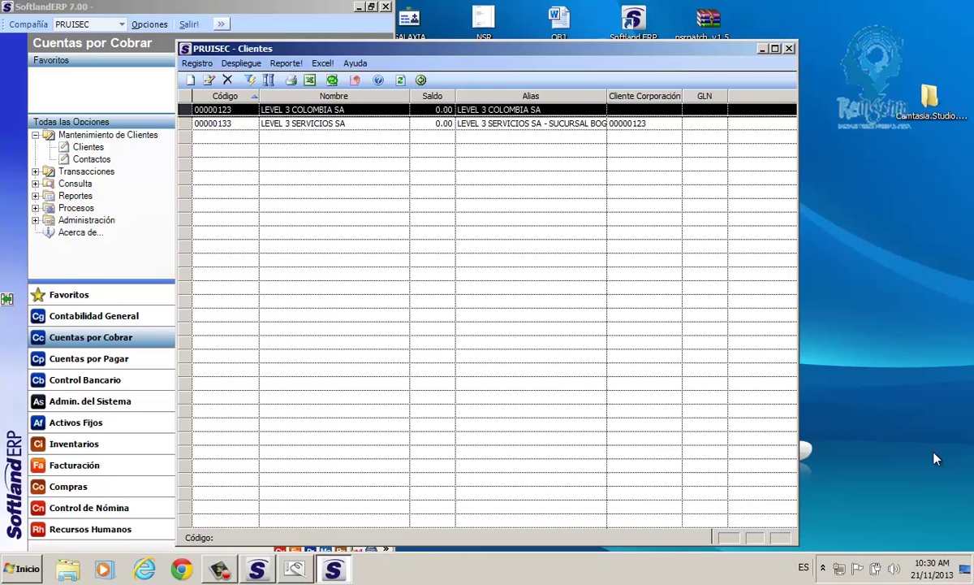
pyautogui.doubleClick(288, 111)
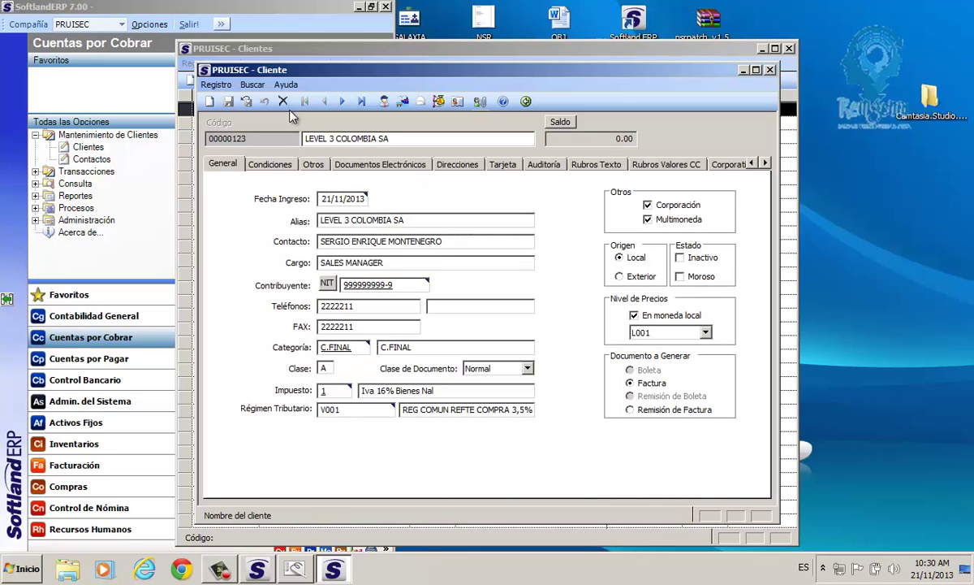
pyautogui.click(458, 165)
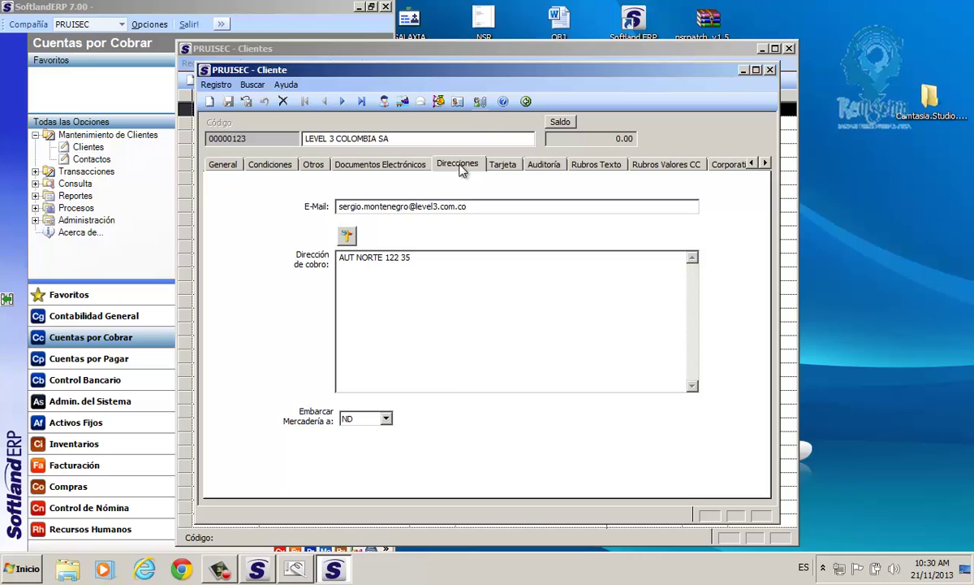
# Keep the shipping destination as ND and bring up the Direcciones de Embarque list.
pyautogui.click(386, 418)
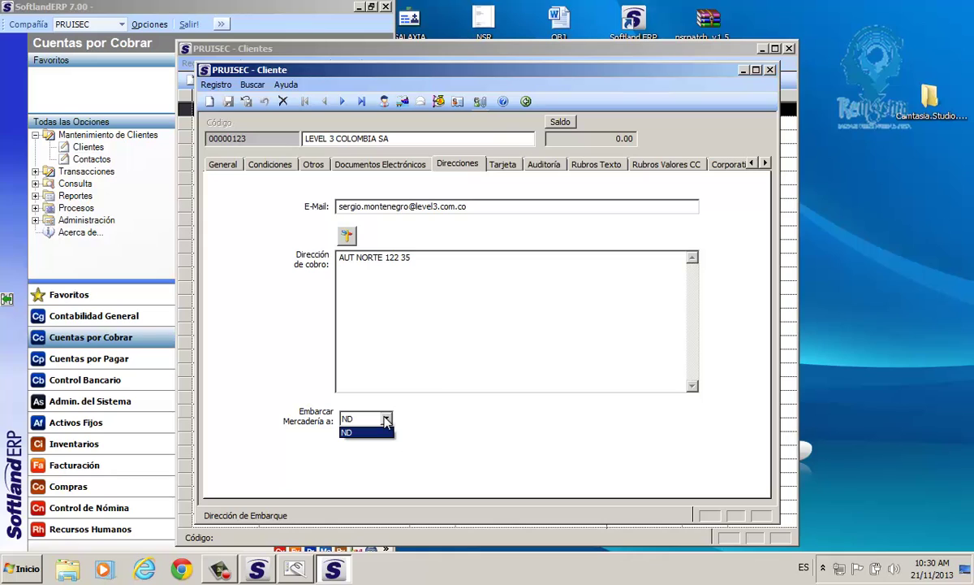
pyautogui.click(388, 428)
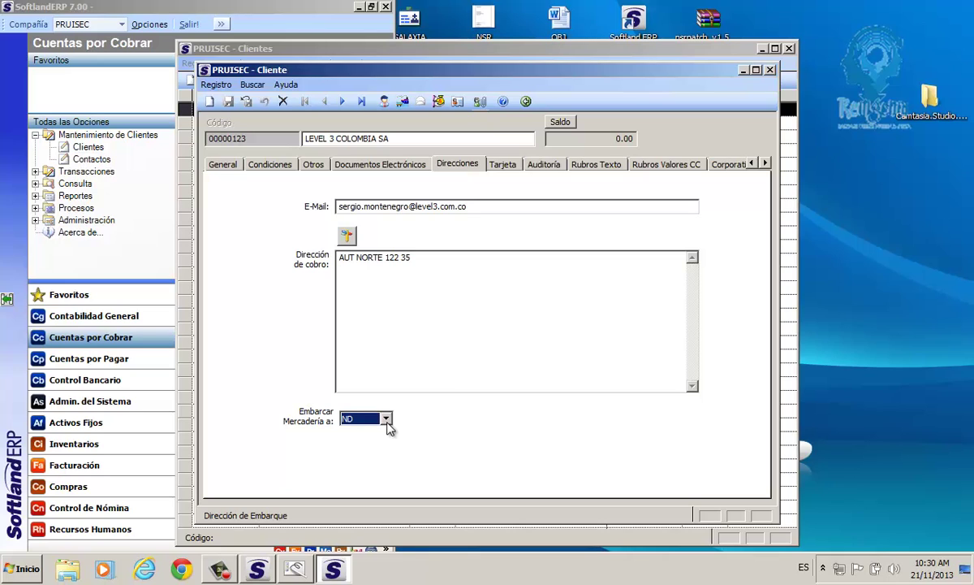
pyautogui.click(403, 102)
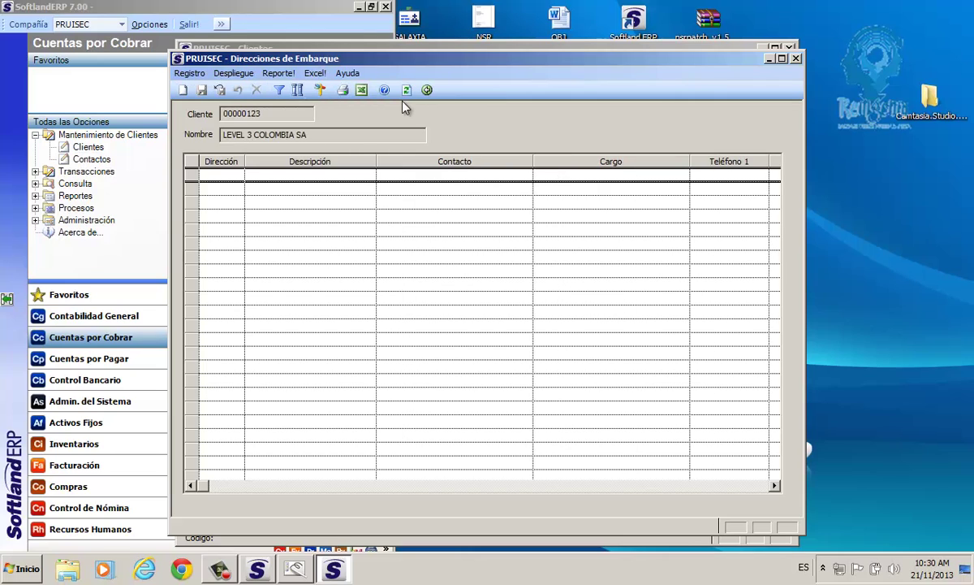
# Add a new shipping address row with code BOG.
pyautogui.click(407, 90)
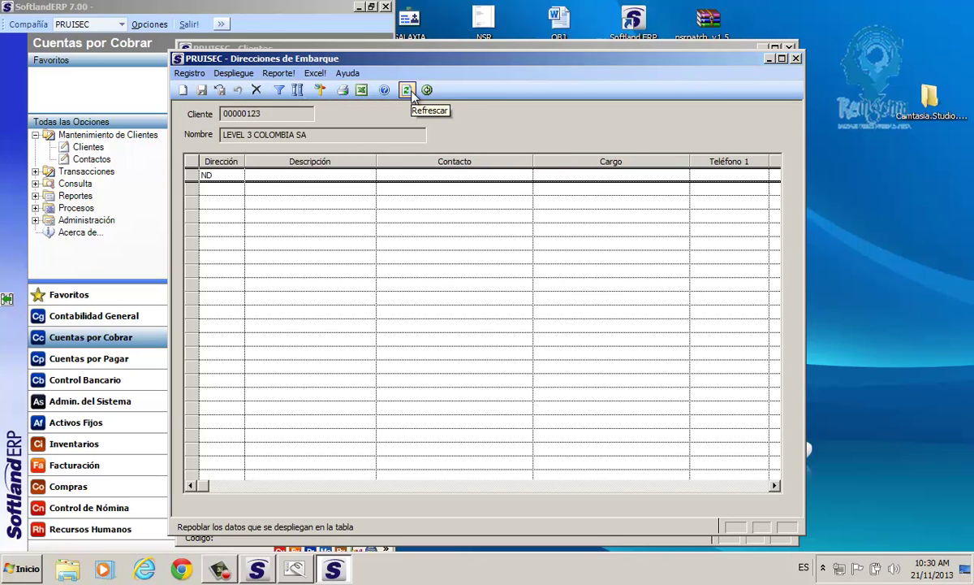
pyautogui.click(192, 176)
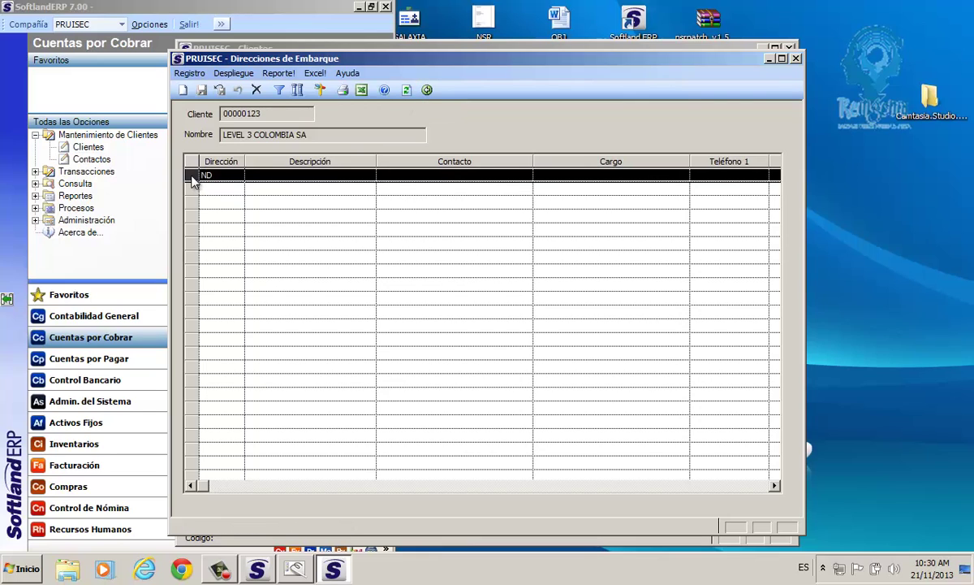
pyautogui.click(184, 91)
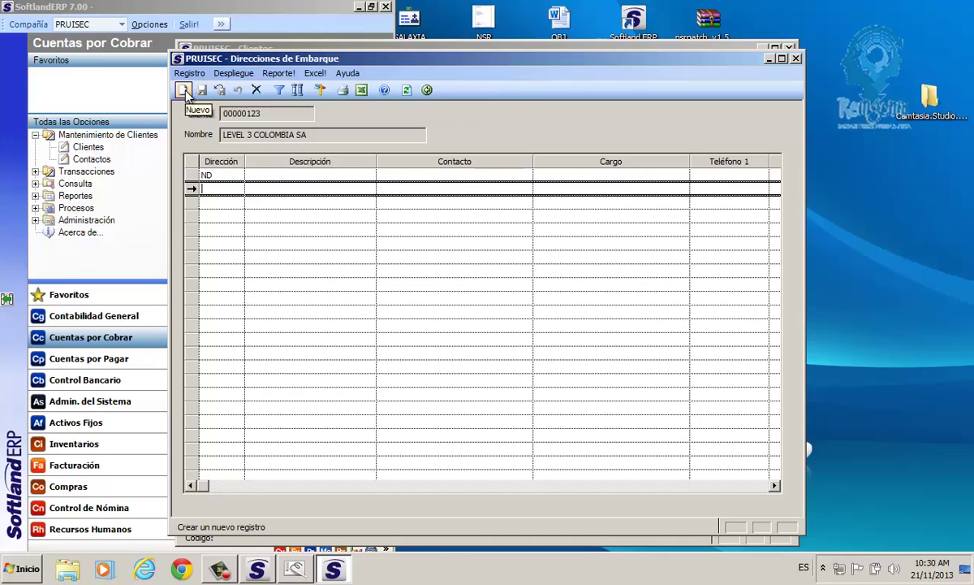
pyautogui.write('A')
pyautogui.press('BackSpace')
pyautogui.write('BOG')
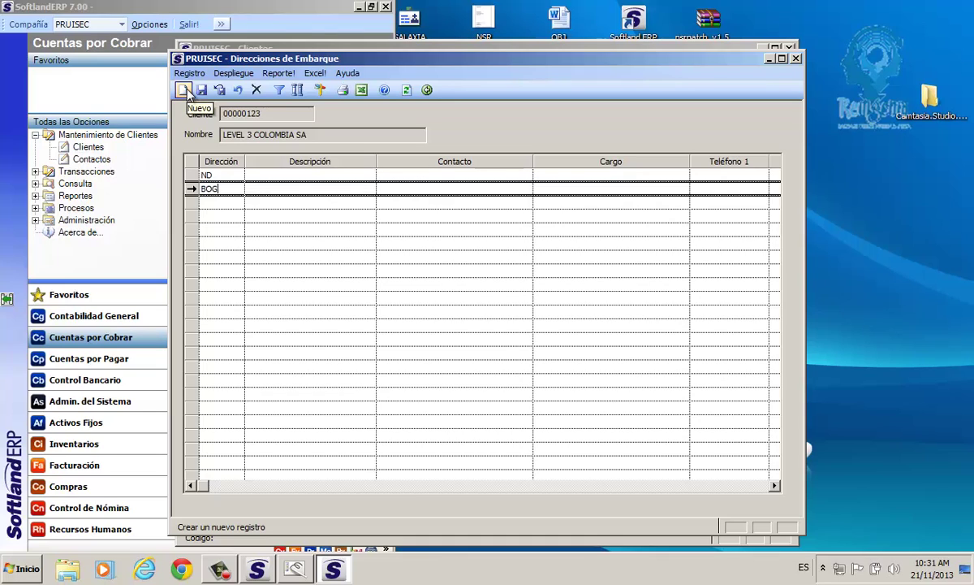
pyautogui.press('Tab')
pyautogui.press('Tab')
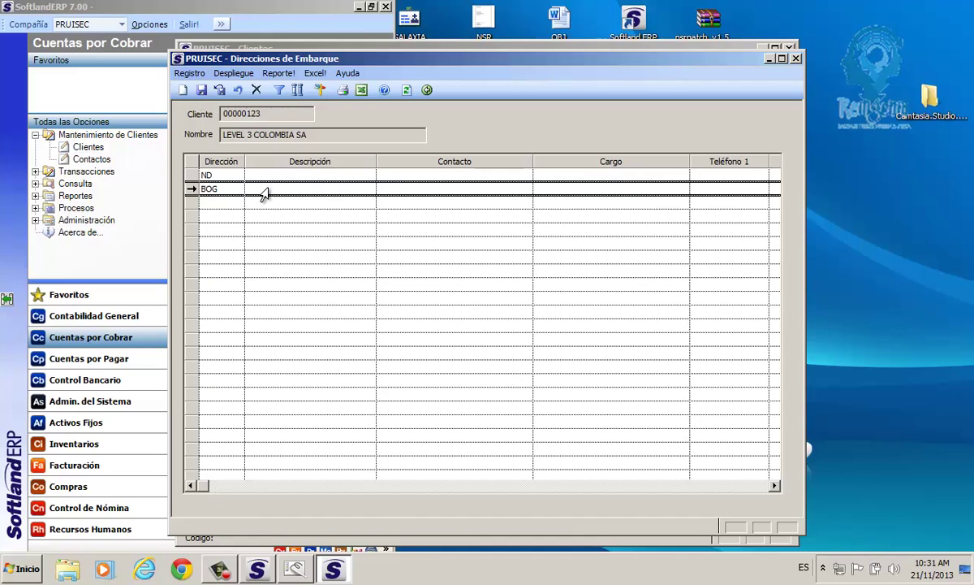
# Fill BOG's contact name, position Sales Manager, phone, fax and e-mail.
pyautogui.click(263, 192)
pyautogui.click(402, 190)
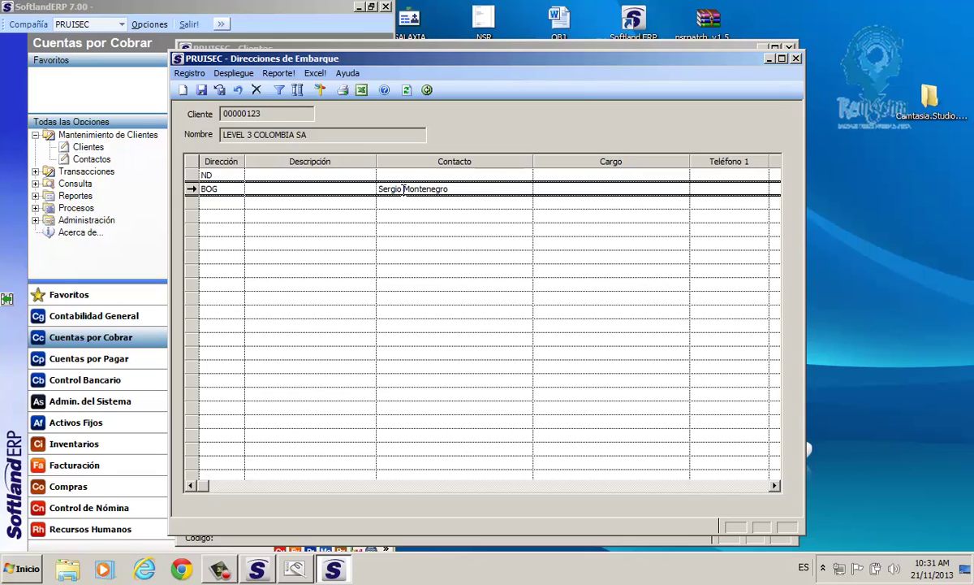
pyautogui.press('Tab')
pyautogui.write('A')
pyautogui.press('BackSpace')
pyautogui.write('Sales')
pyautogui.write('Manager')
pyautogui.press('Tab')
pyautogui.write('2222211')
pyautogui.press('Tab')
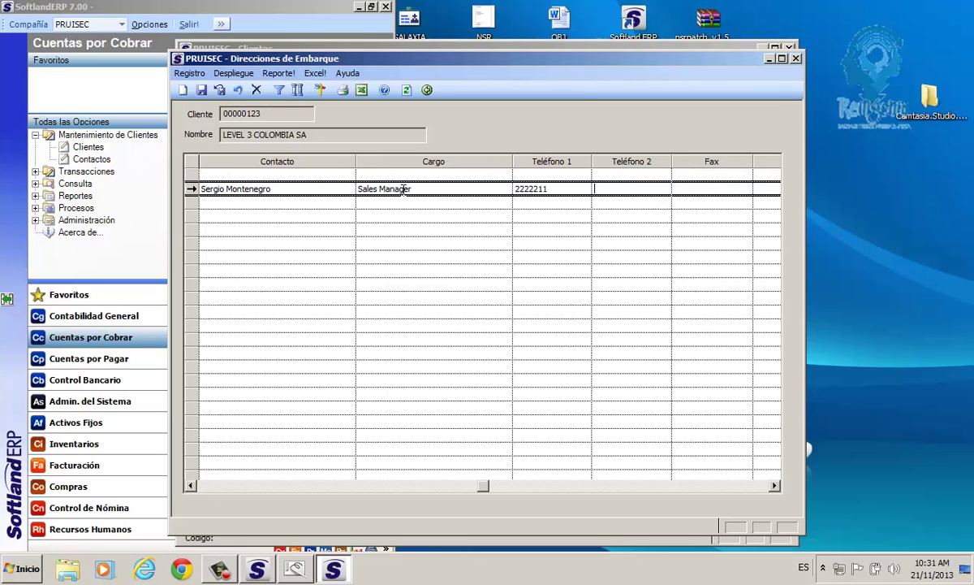
pyautogui.write('2222211')
pyautogui.press('Tab')
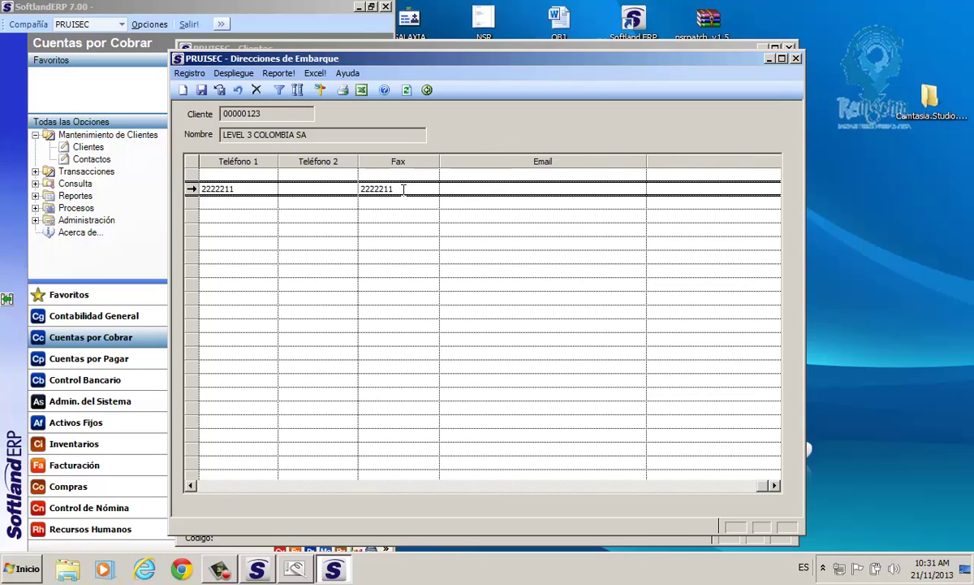
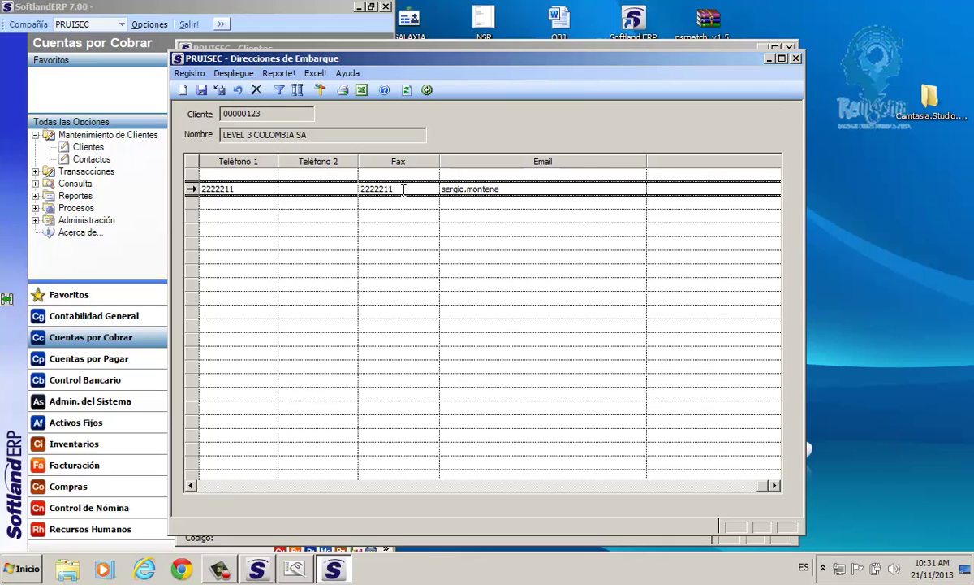
pyautogui.press('Return')
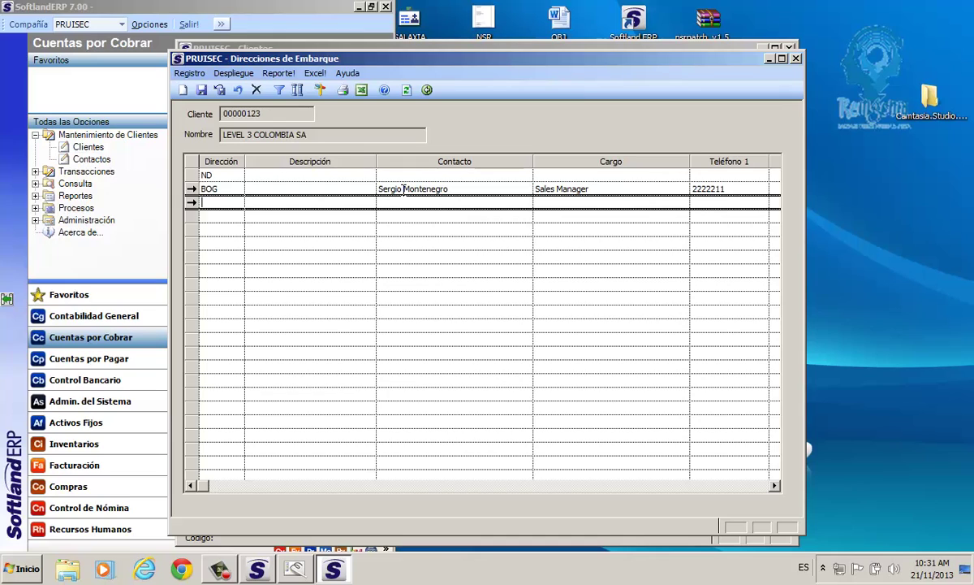
# Add the MED address with contact name, position Project Manager, phone, fax and e-mail.
pyautogui.write('MED')
pyautogui.press('Tab')
pyautogui.press('Tab')
pyautogui.press('Tab')
pyautogui.write('Proj')
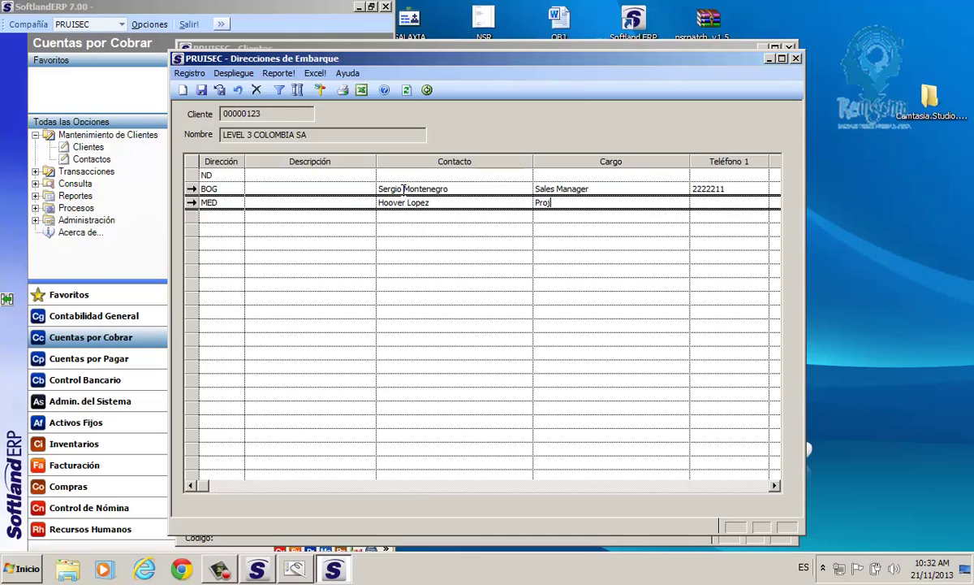
pyautogui.write('ect Manager')
pyautogui.press('Tab')
pyautogui.write('43332212')
pyautogui.press('Tab')
pyautogui.press('Tab')
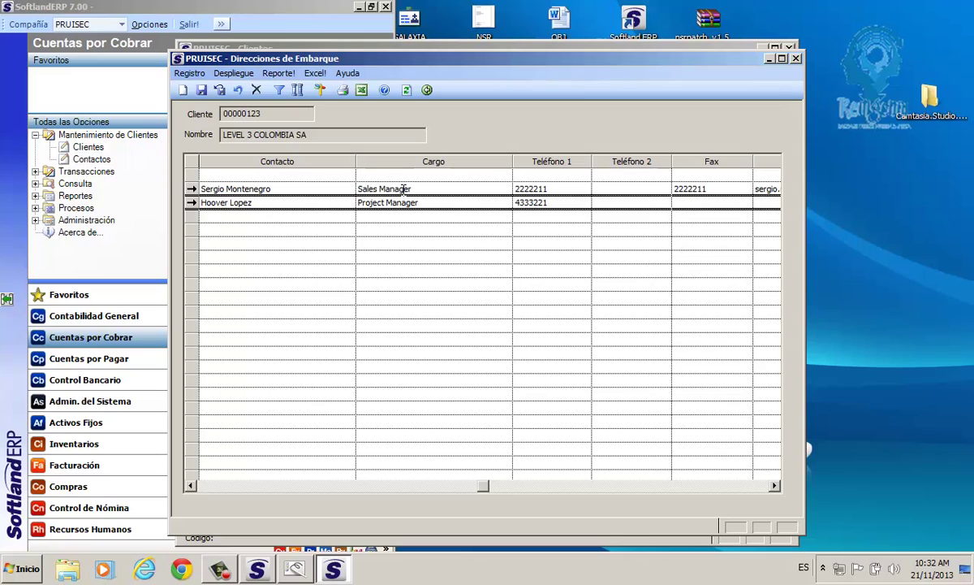
pyautogui.write('4332211')
pyautogui.press('Tab')
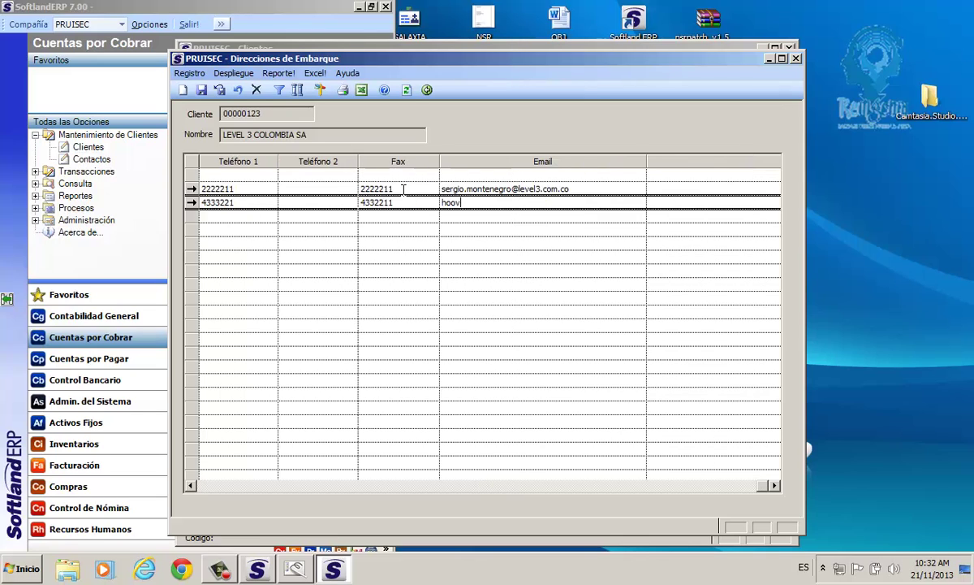
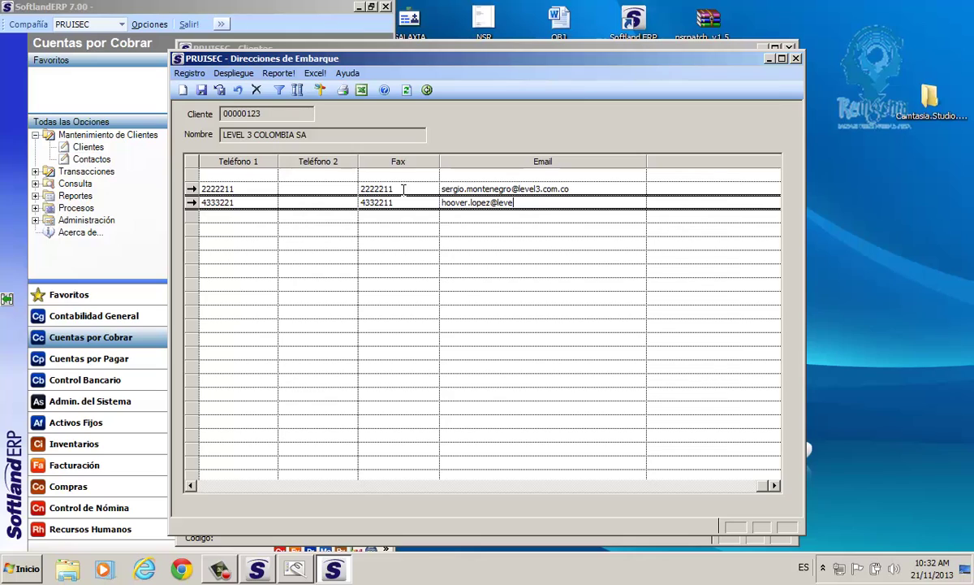
pyautogui.click(191, 487)
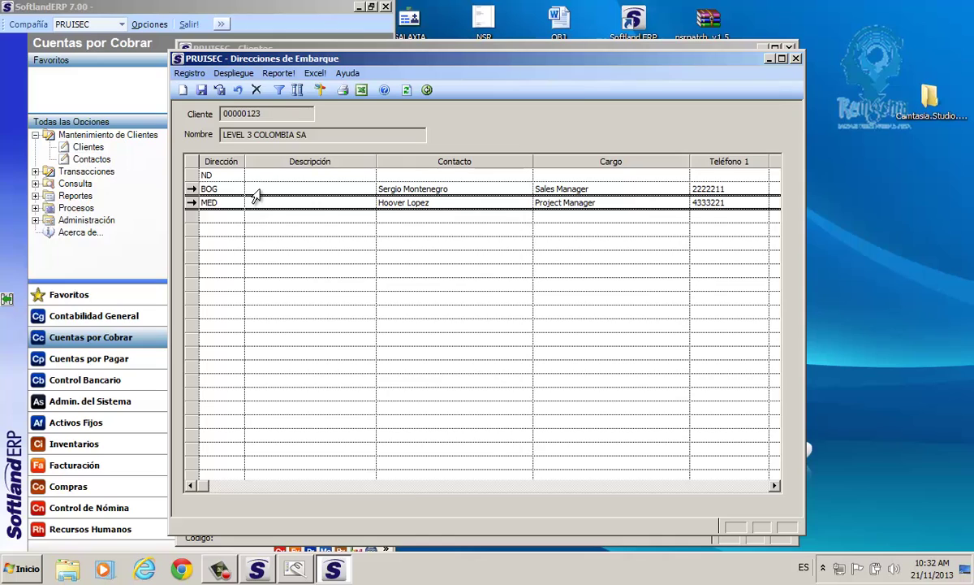
pyautogui.click(256, 190)
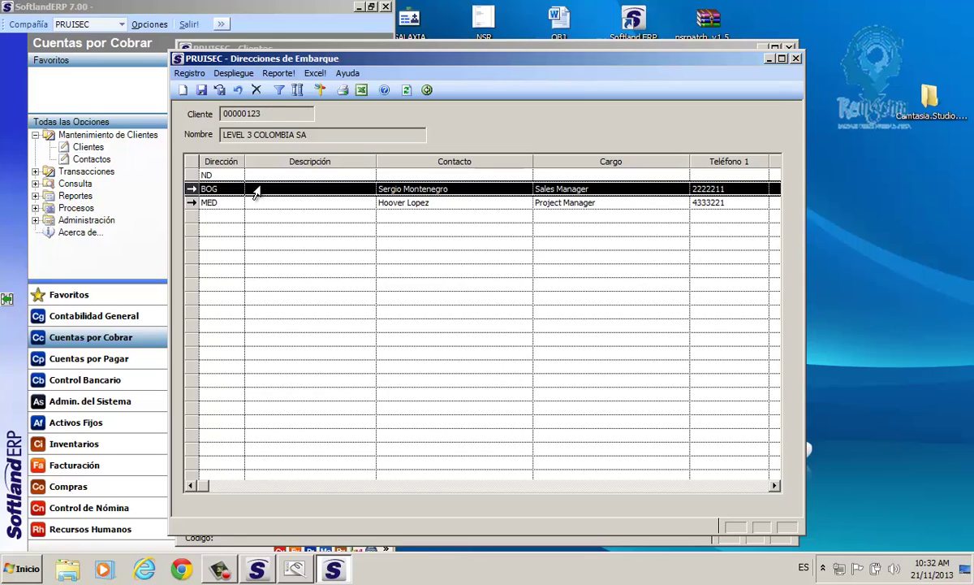
pyautogui.click(203, 90)
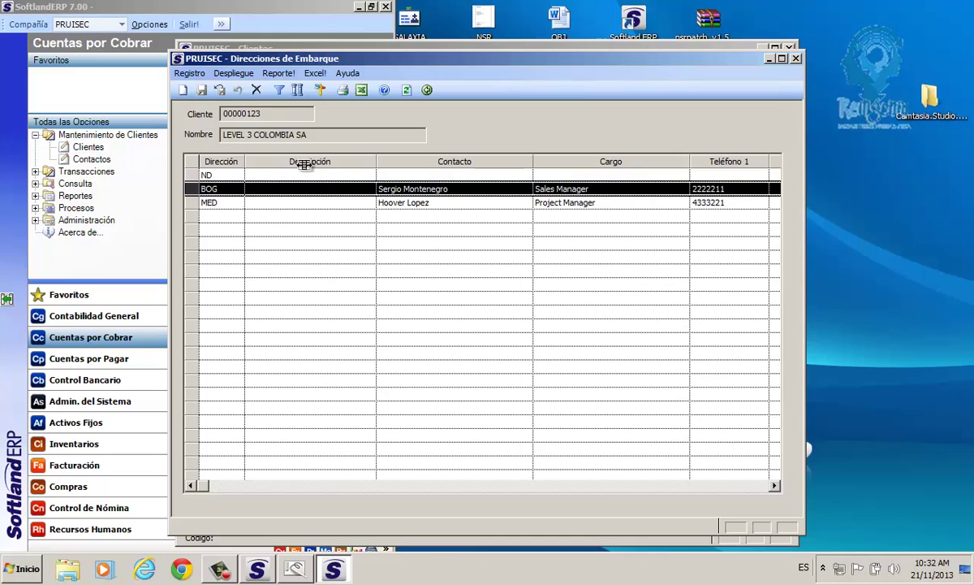
pyautogui.click(320, 91)
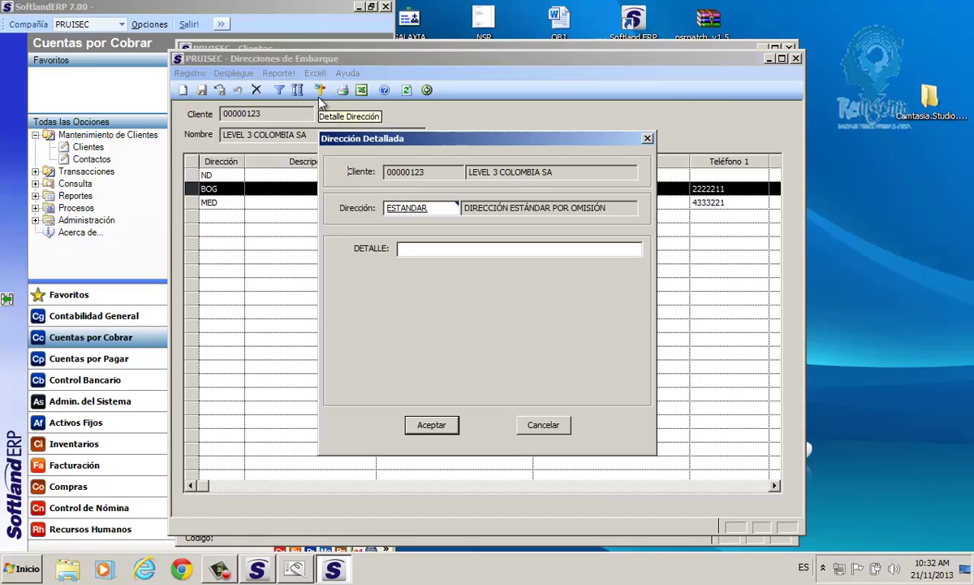
pyautogui.click(446, 249)
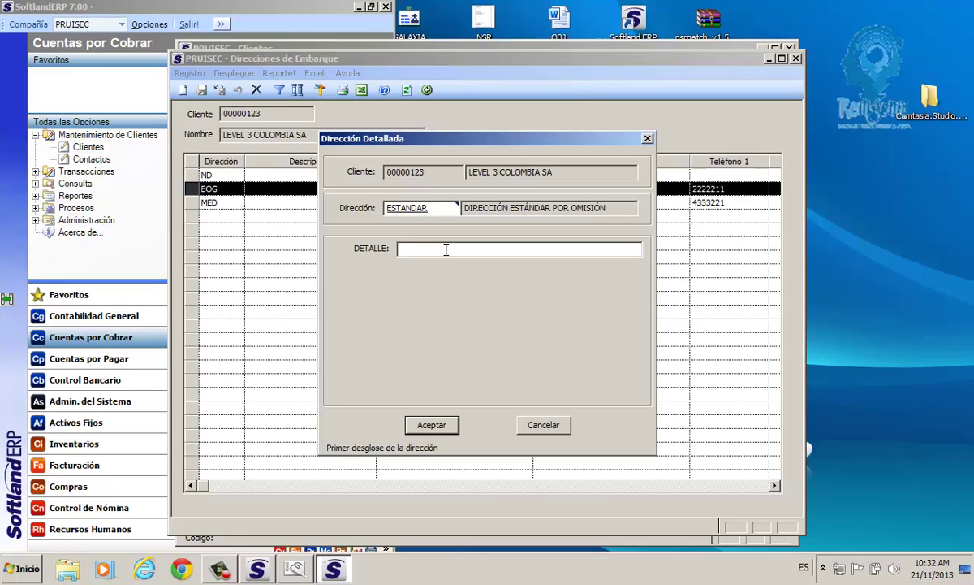
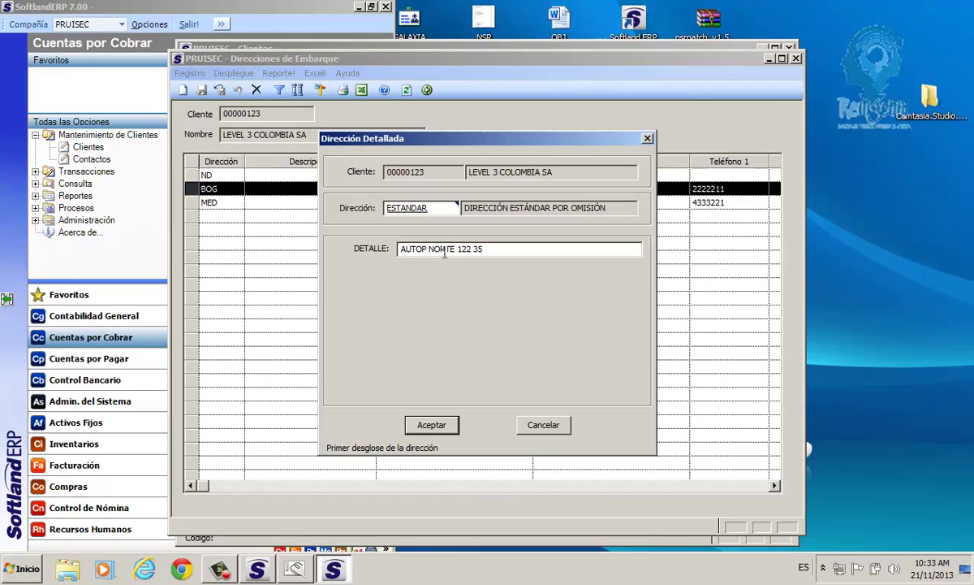
pyautogui.click(428, 426)
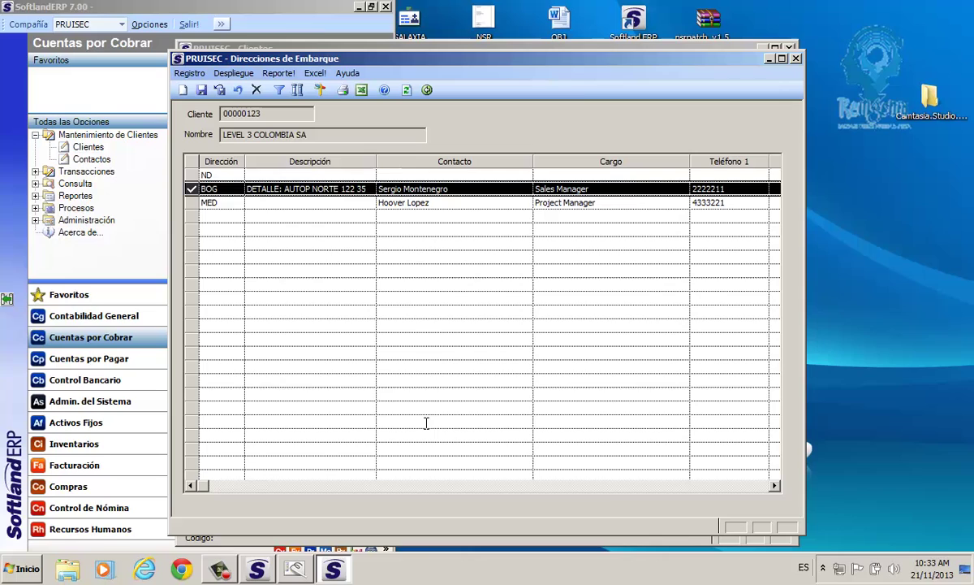
pyautogui.click(269, 203)
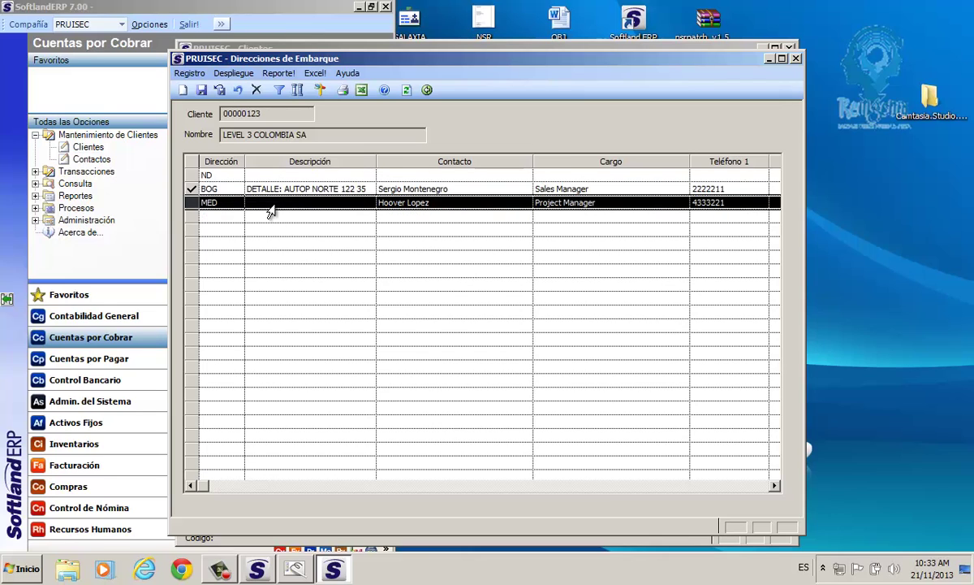
pyautogui.click(319, 89)
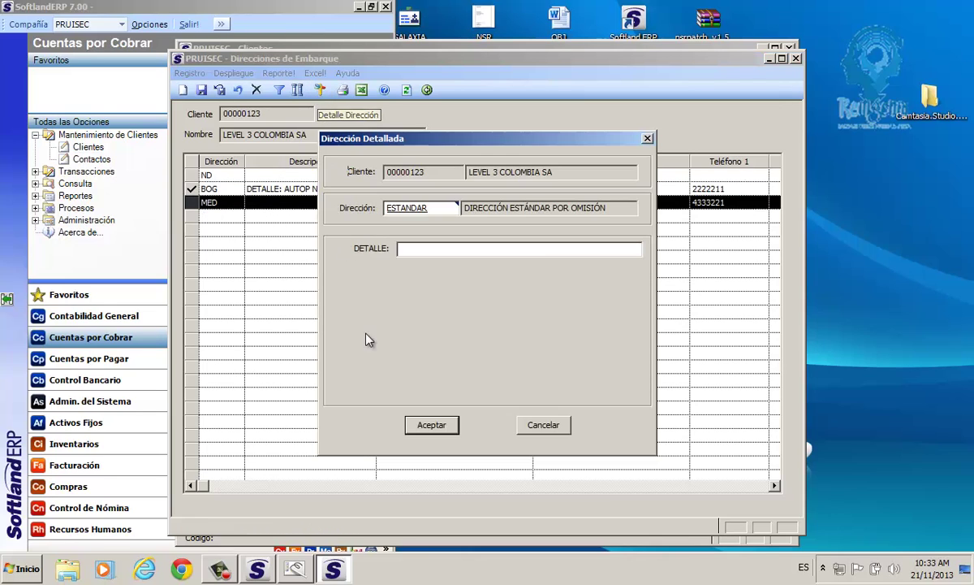
pyautogui.click(414, 249)
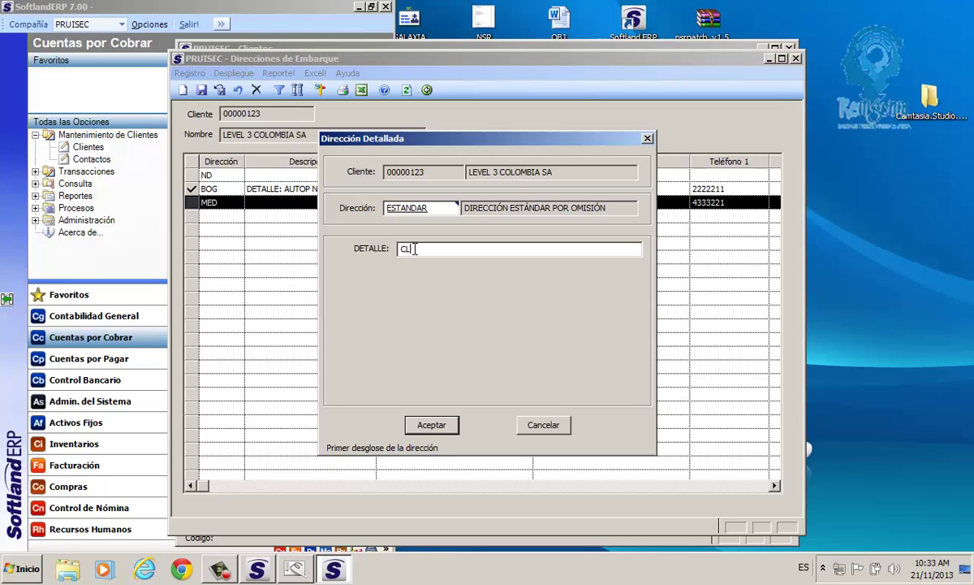
pyautogui.click(415, 248)
pyautogui.press('BackSpace')
pyautogui.write('2')
pyautogui.click(446, 426)
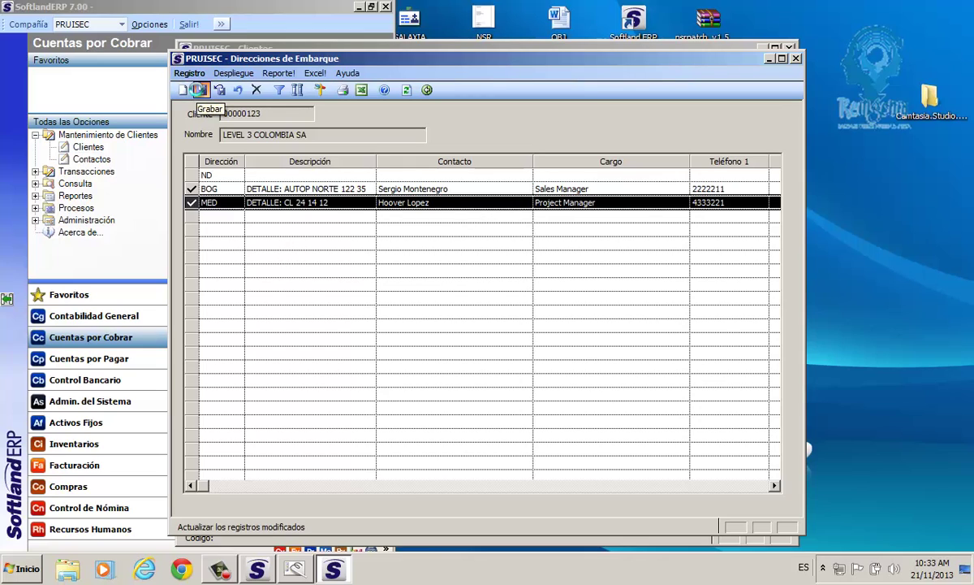
pyautogui.click(199, 89)
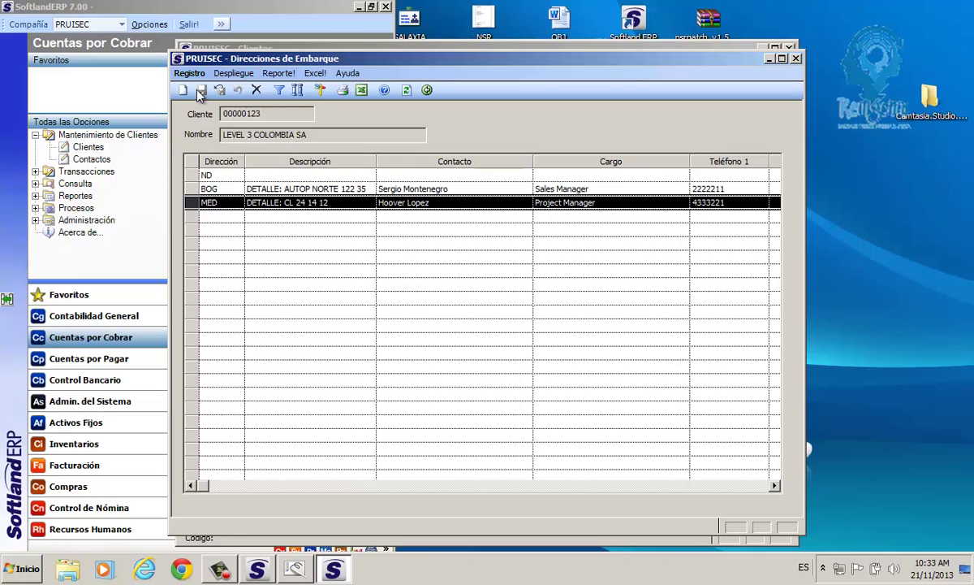
# Set Embarcar Mercadería a: to BOG, save LEVEL 3 COLOMBIA SA, and return to the clients list.
pyautogui.click(201, 189)
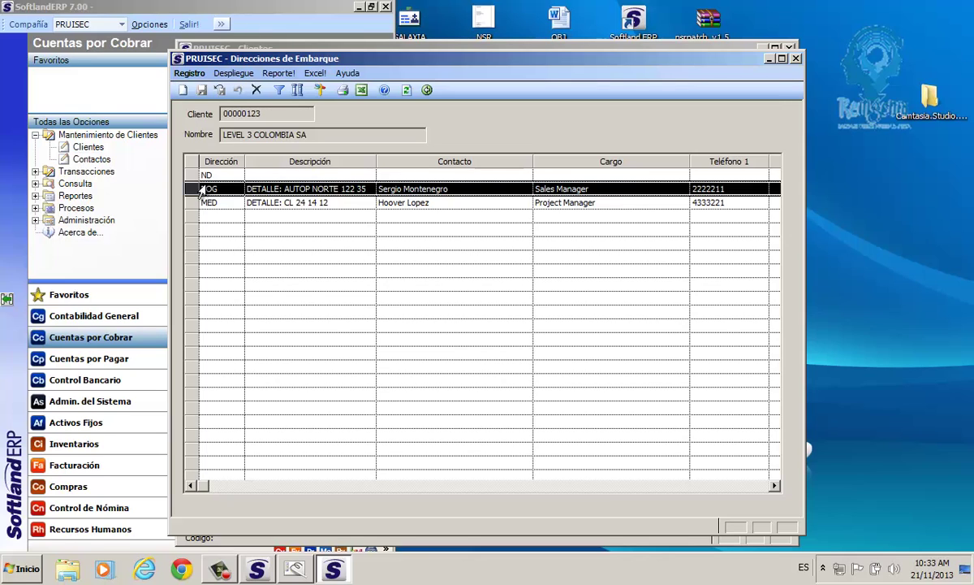
pyautogui.click(407, 90)
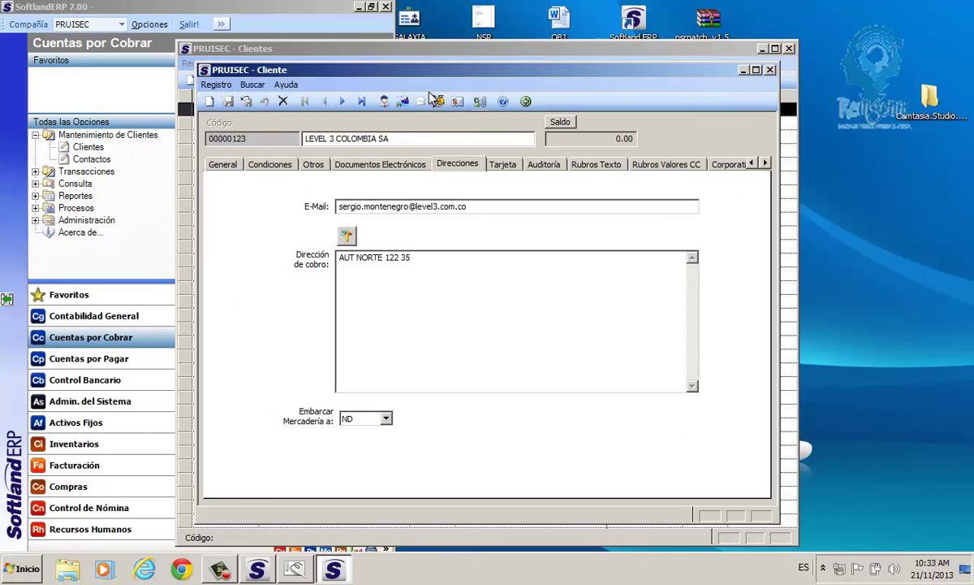
pyautogui.click(366, 422)
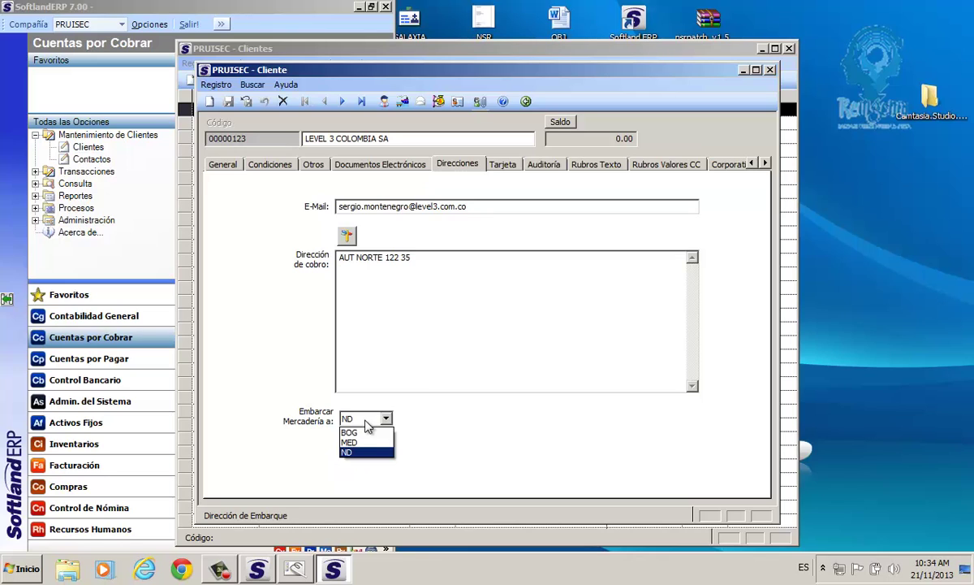
pyautogui.press('Up')
pyautogui.press('Up')
pyautogui.press('Return')
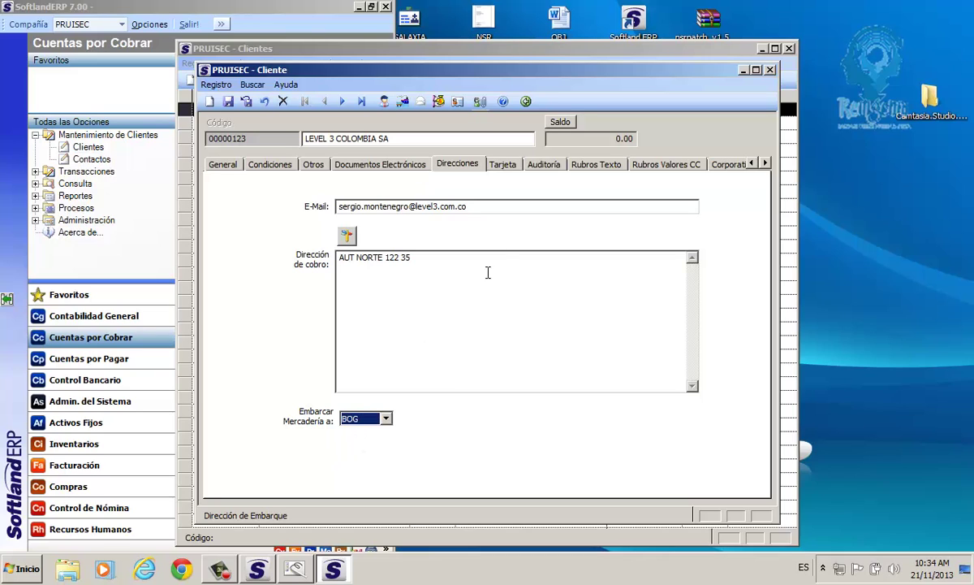
pyautogui.click(228, 101)
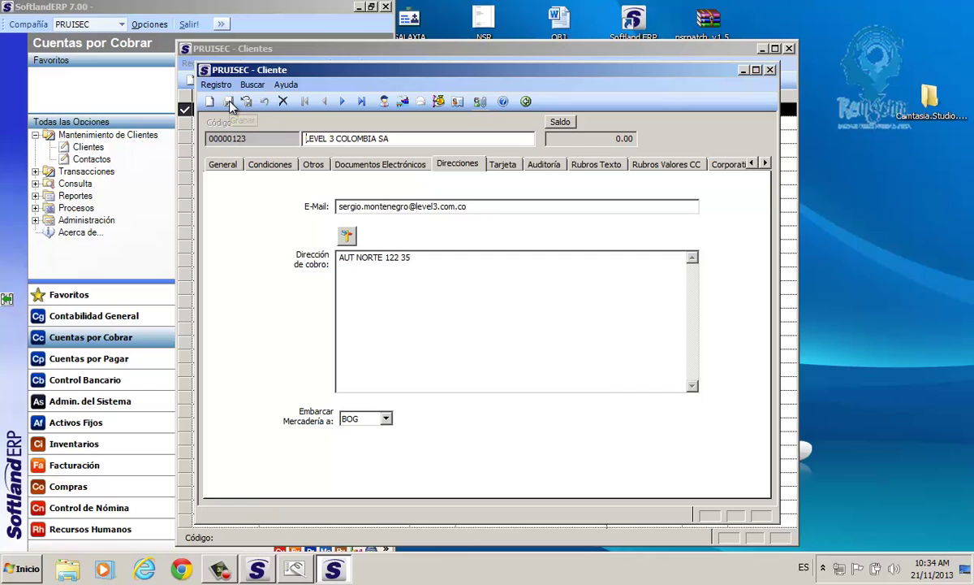
pyautogui.click(526, 101)
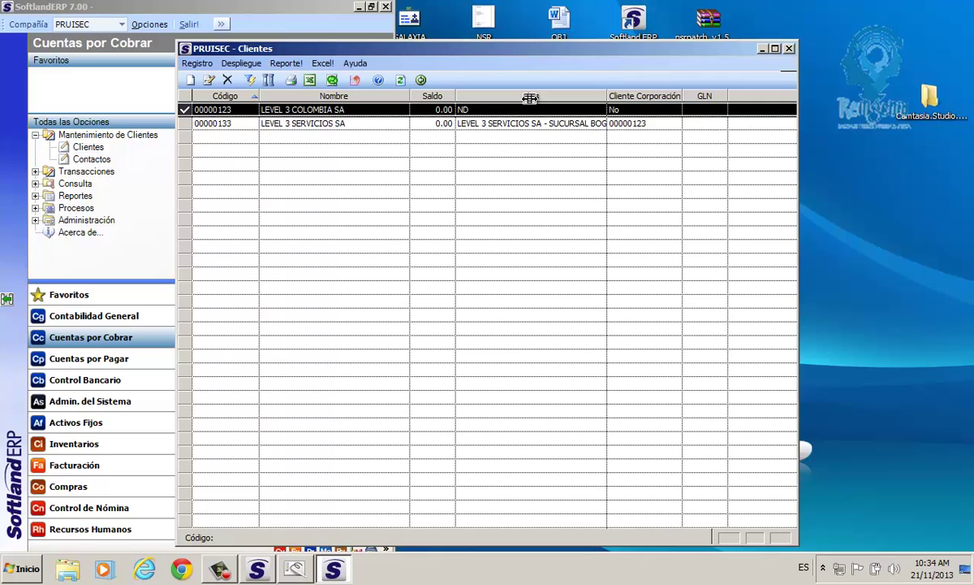
# Reopen client 00000123 on its Direcciones page and review the Embarcar Mercadería a: options.
pyautogui.click(276, 110)
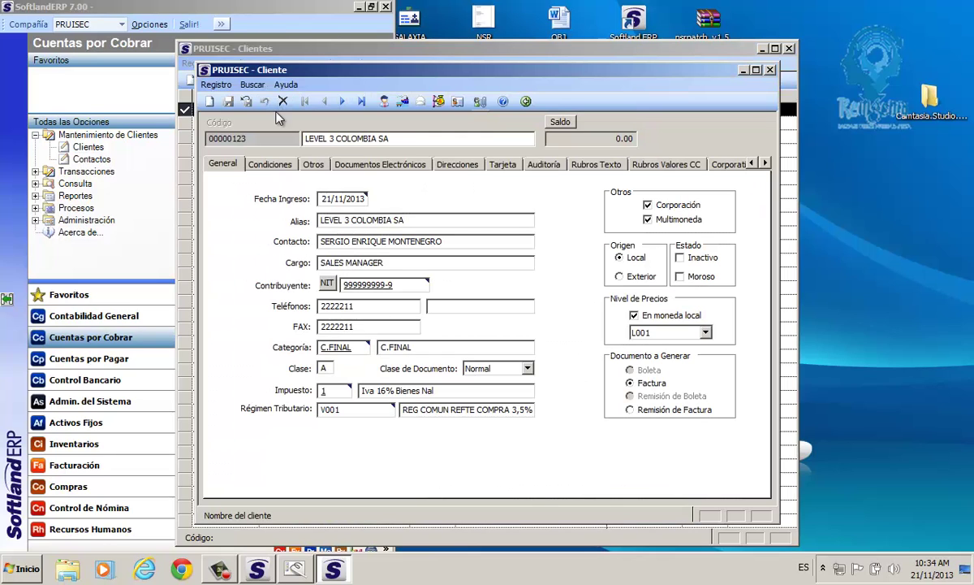
pyautogui.click(457, 164)
pyautogui.moveTo(416, 258); pyautogui.dragTo(339, 261)
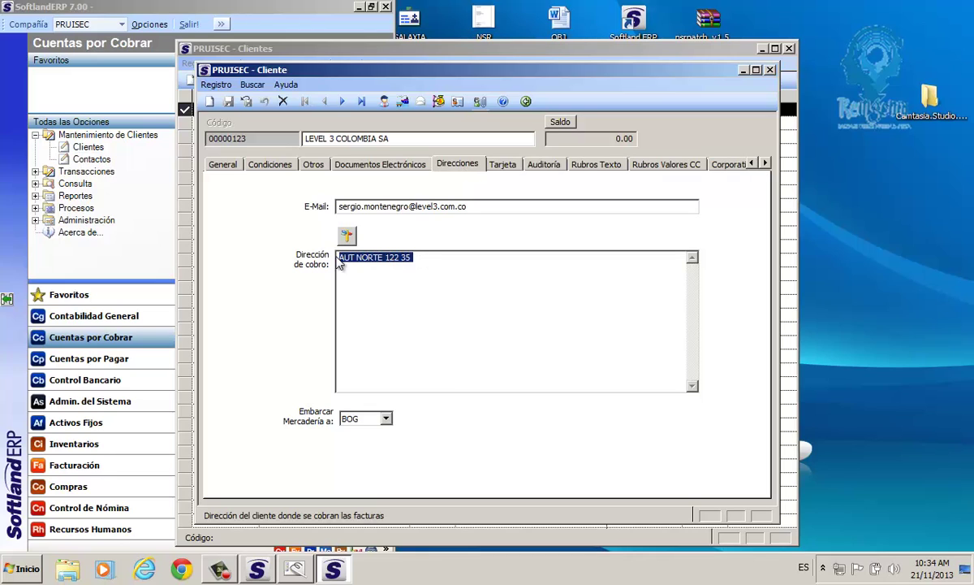
pyautogui.click(386, 418)
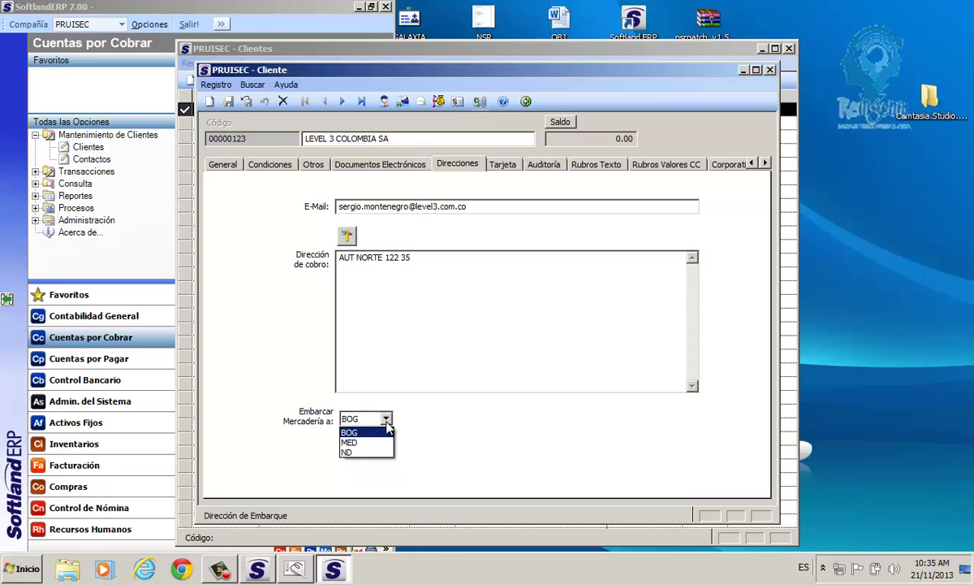
# Set Embarcar Mercadería a: to BOG, briefly trying ND before switching back.
pyautogui.click(352, 433)
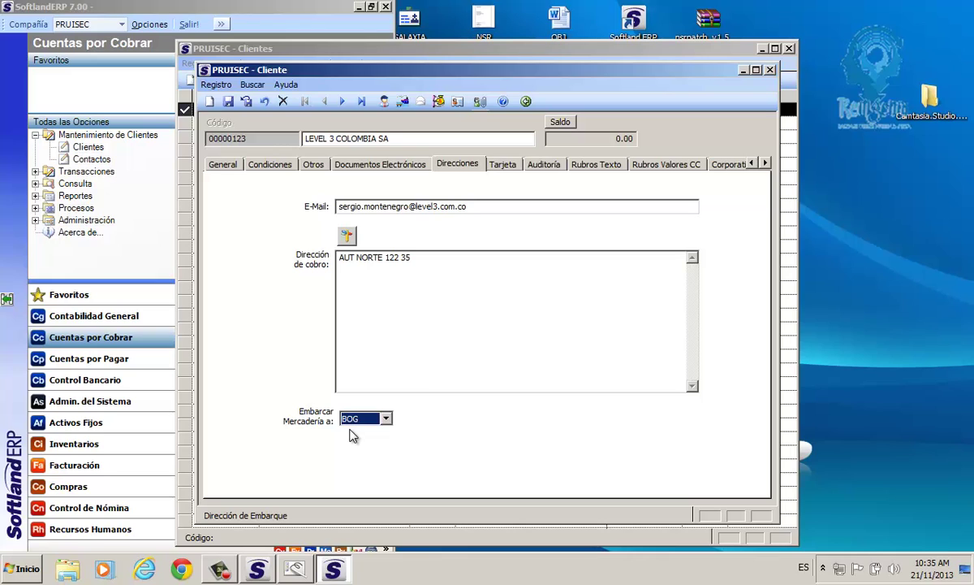
pyautogui.click(386, 419)
pyautogui.click(354, 429)
pyautogui.moveTo(414, 258); pyautogui.dragTo(341, 260)
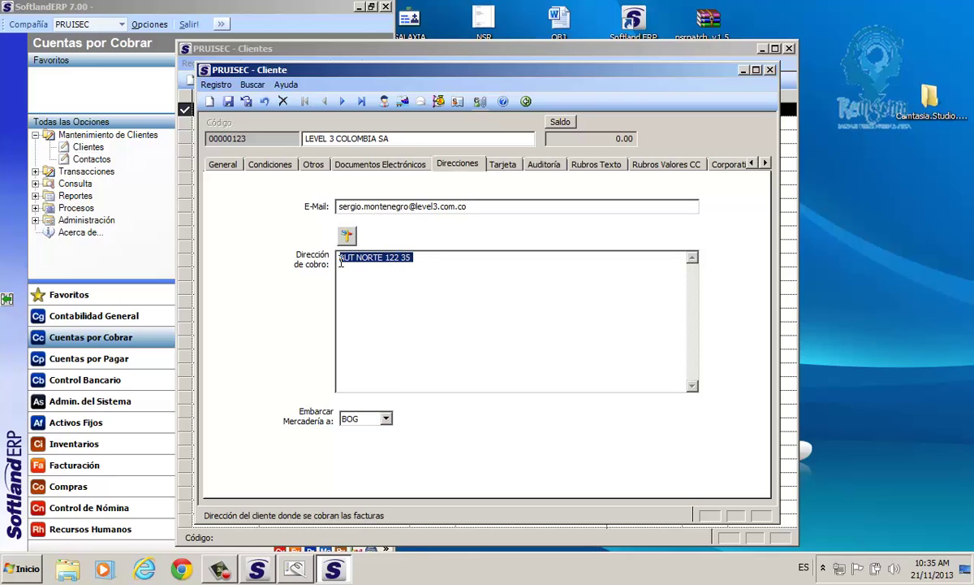
pyautogui.click(385, 418)
pyautogui.click(363, 452)
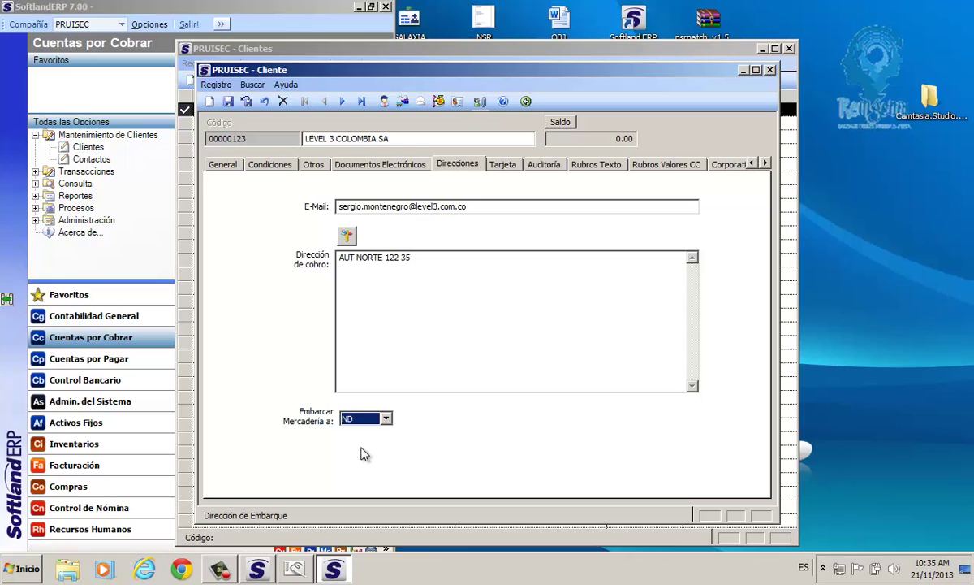
pyautogui.click(364, 418)
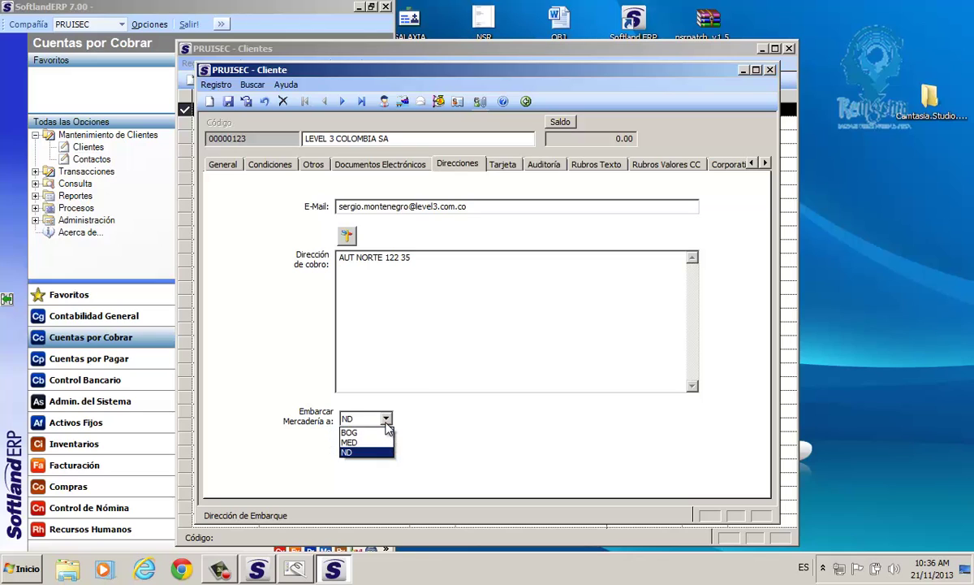
pyautogui.click(363, 428)
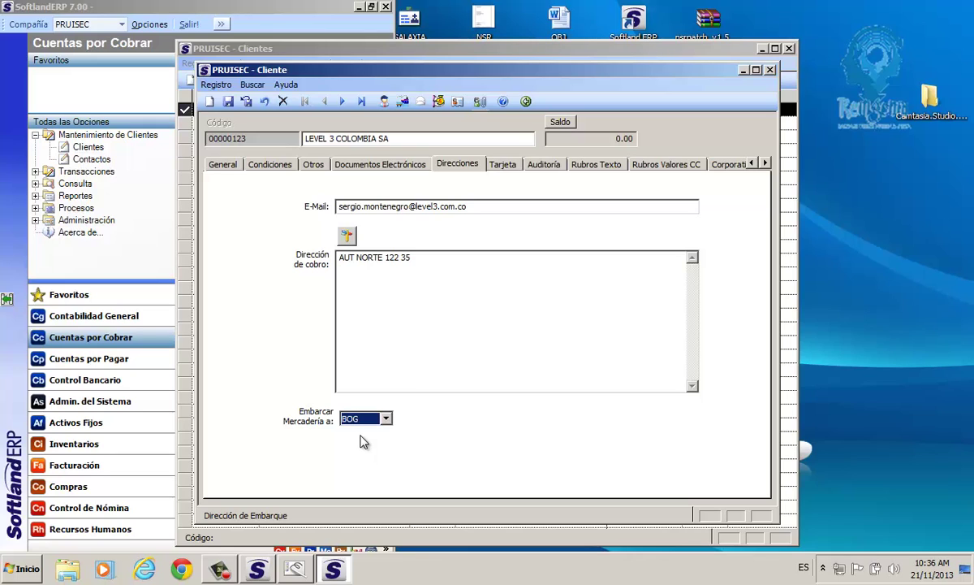
# Save the client record with BOG shipping and bring up its Vendedores list.
pyautogui.moveTo(412, 258); pyautogui.dragTo(334, 260)
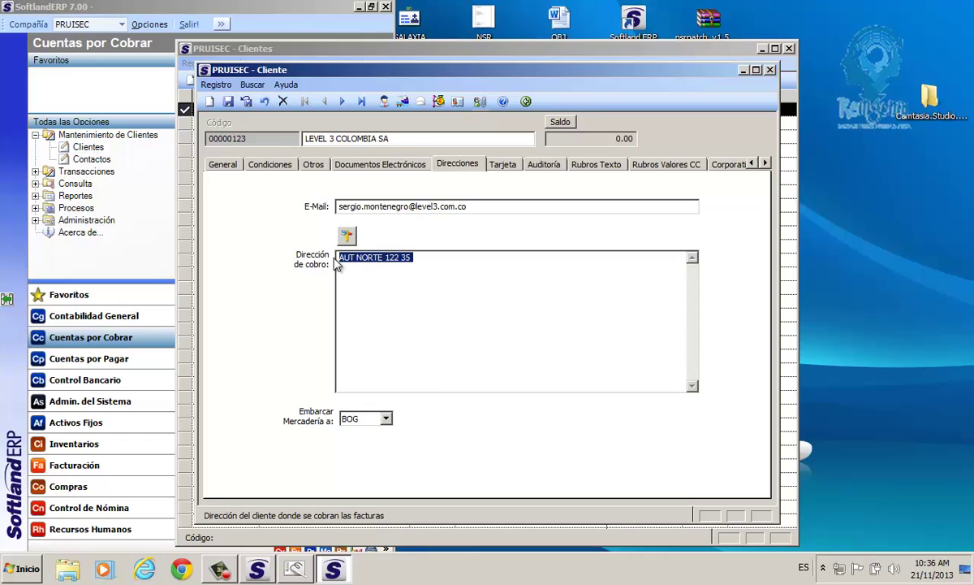
pyautogui.moveTo(420, 259); pyautogui.dragTo(339, 258)
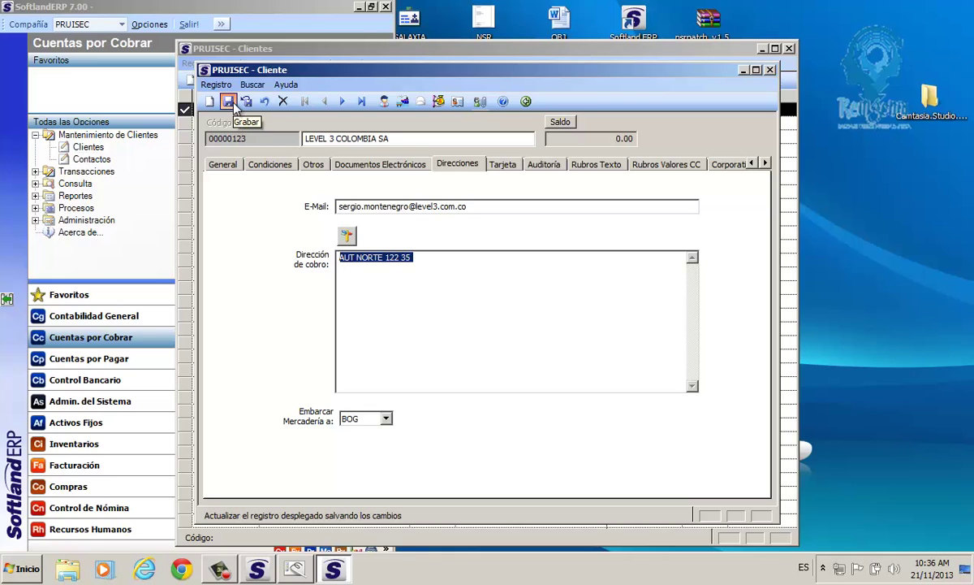
pyautogui.click(228, 102)
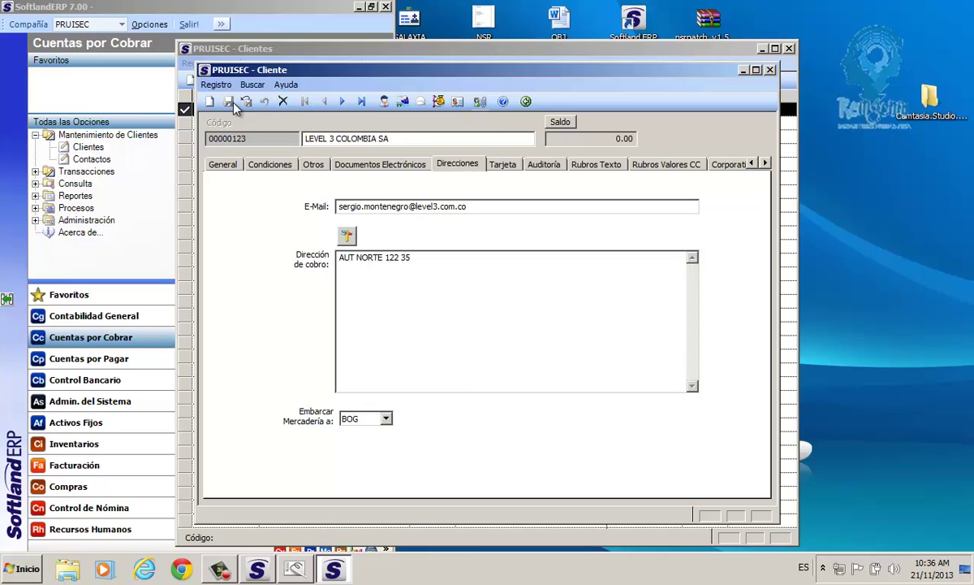
pyautogui.click(386, 102)
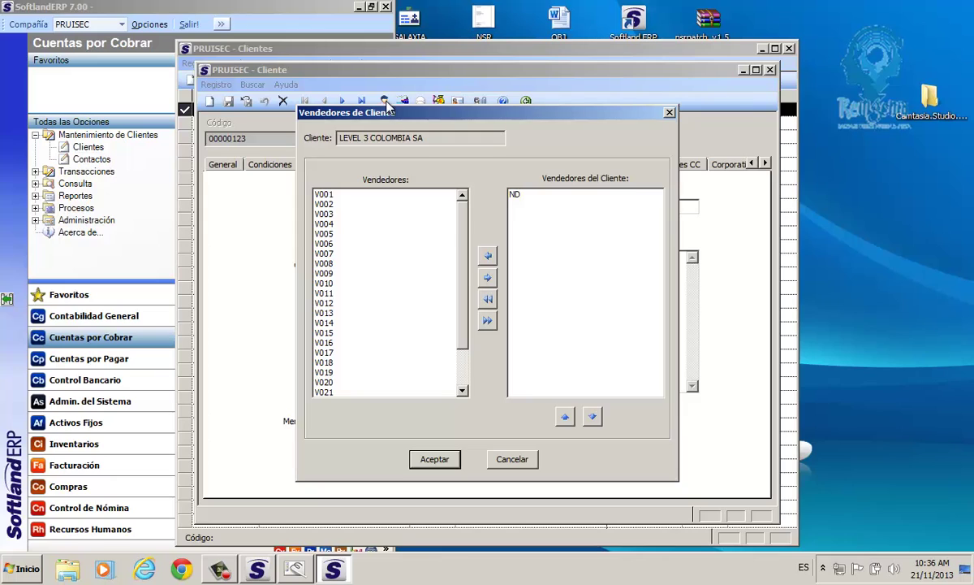
# Add salesperson V010 to LEVEL 3 COLOMBIA SA's assigned sellers and accept.
pyautogui.click(318, 233)
pyautogui.click(327, 314)
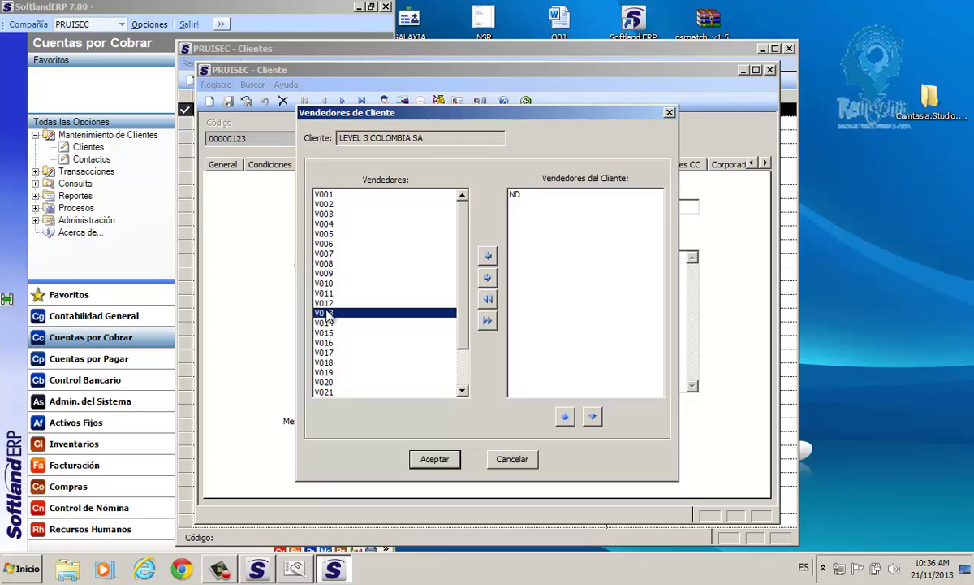
pyautogui.click(460, 357)
pyautogui.click(458, 216)
pyautogui.scroll(-2, 480, 365)
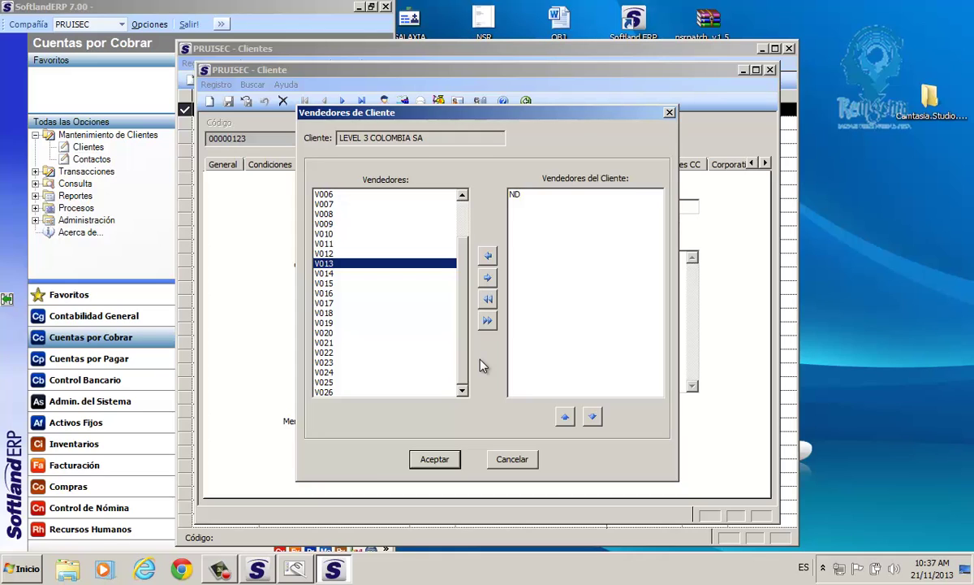
pyautogui.click(324, 234)
pyautogui.click(488, 278)
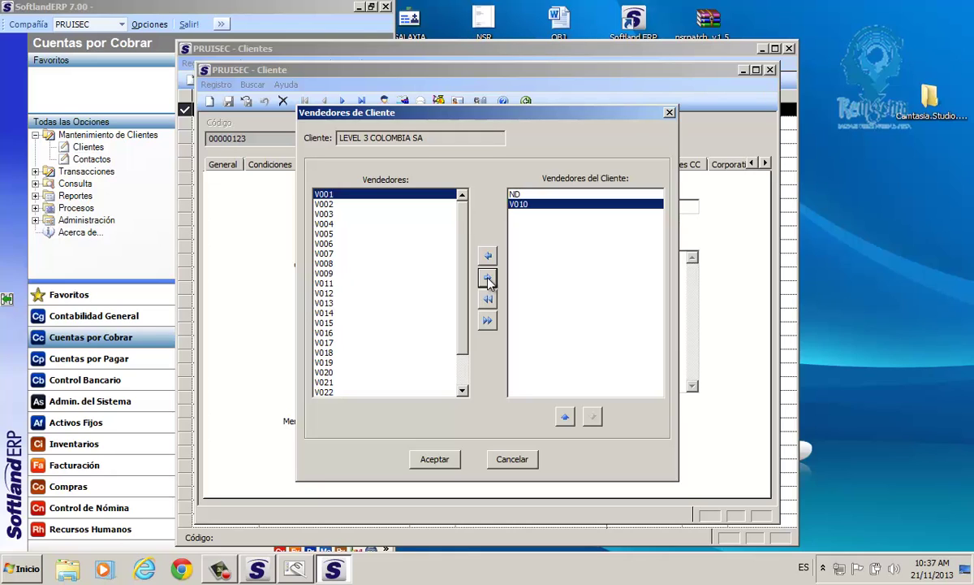
pyautogui.click(442, 463)
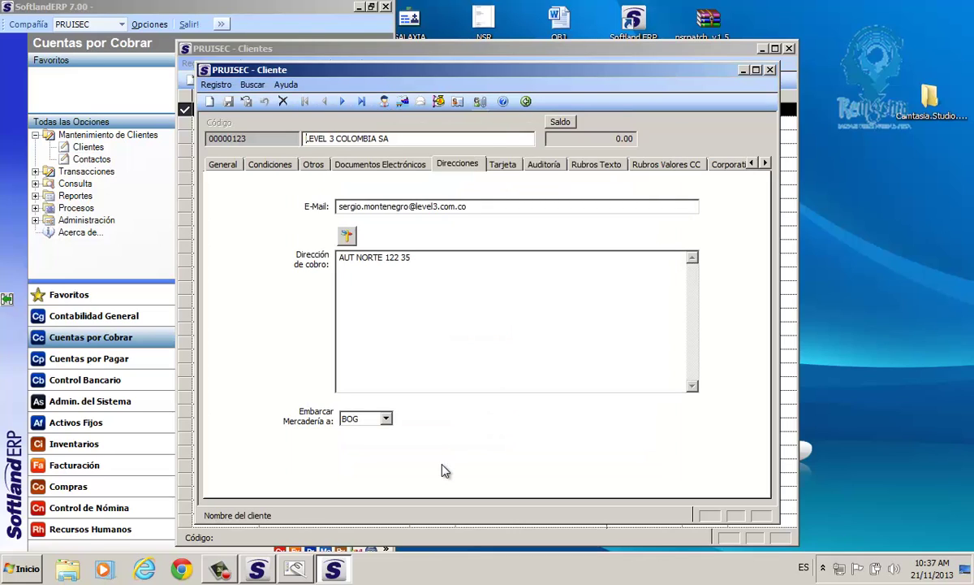